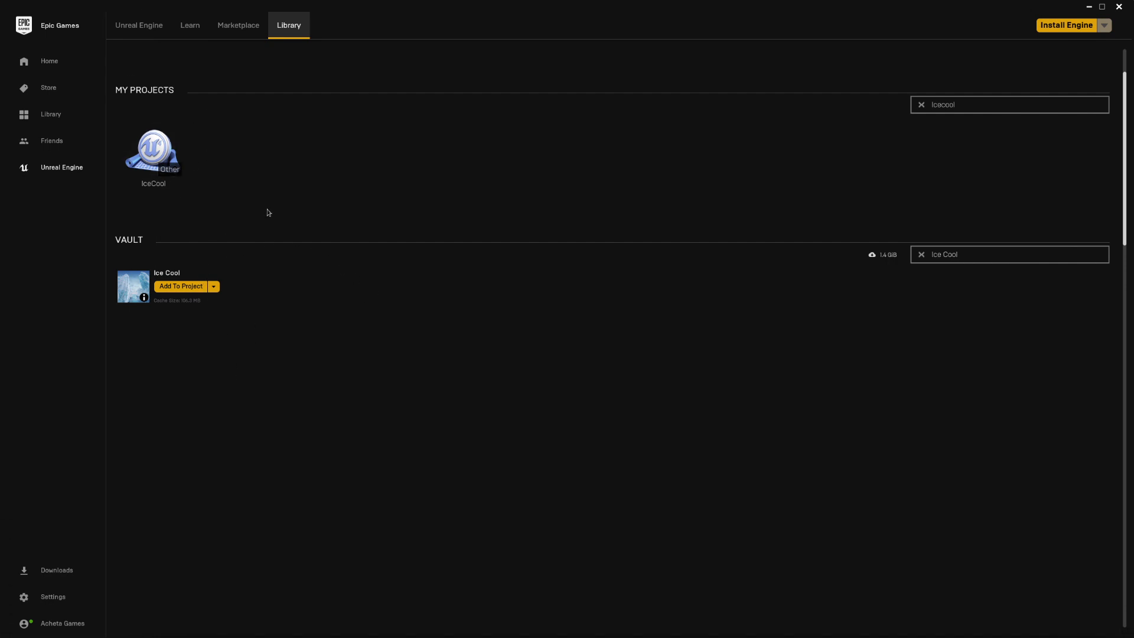
Switch to the IceCool project in Unreal Editor and open the IceMap level from the IceCool/Demo/Maps folder
key(alt+Tab)
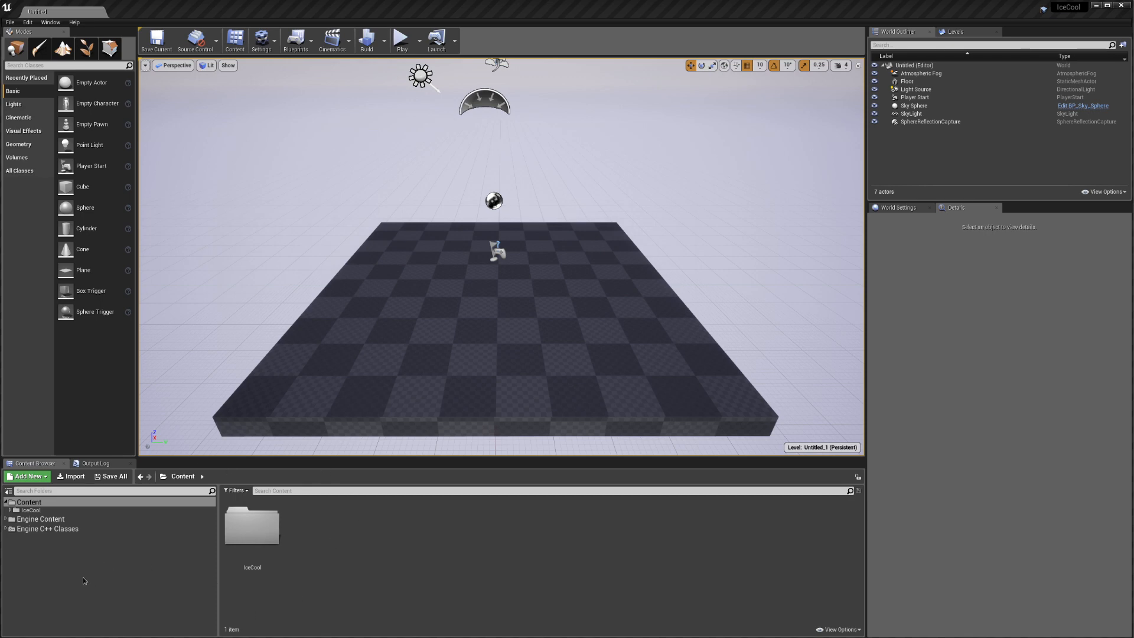
click(11, 510)
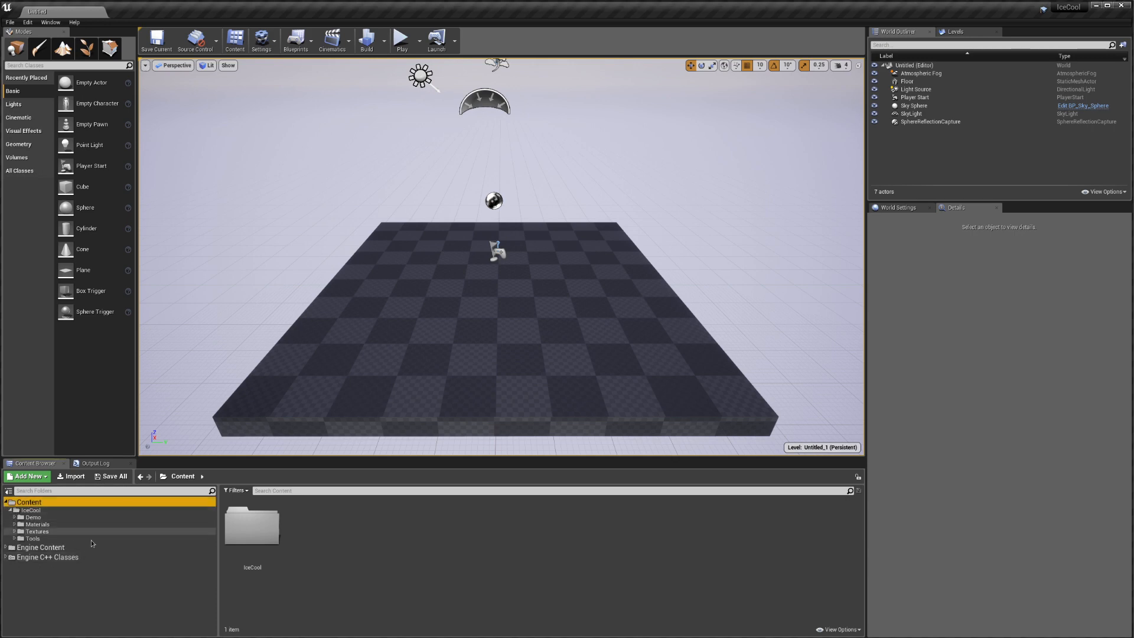
double_click(33, 517)
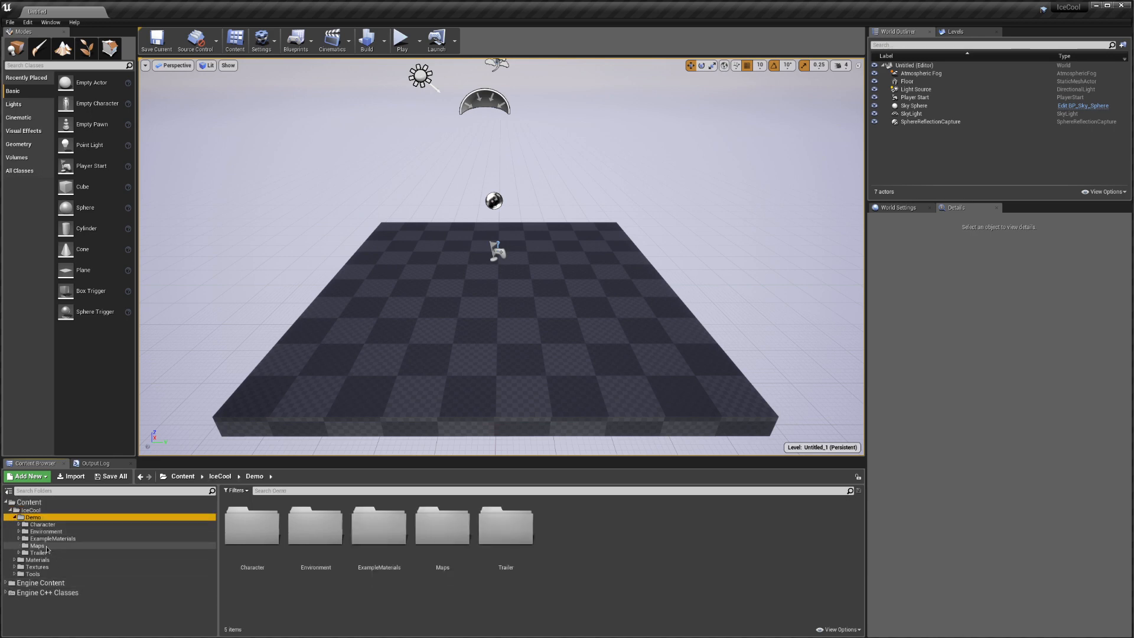
click(37, 545)
double_click(240, 542)
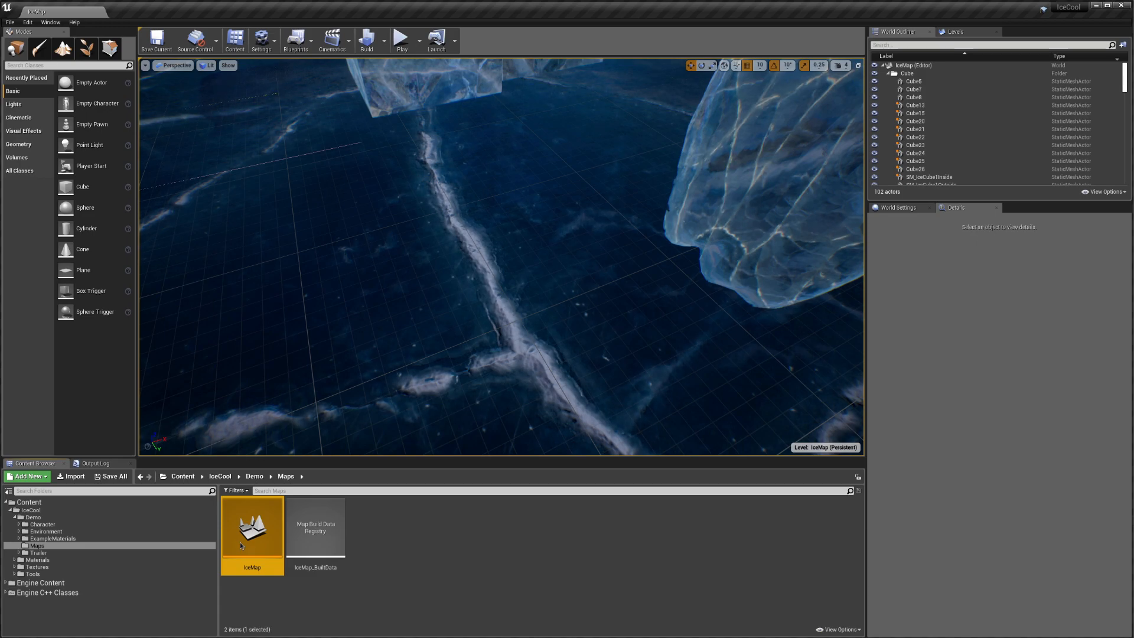
Examine the IceMap demo level, inspecting the ice lettering, the cracked ice ground and the row of frozen character statues
right_drag(501, 256, 652, 298)
click(504, 268)
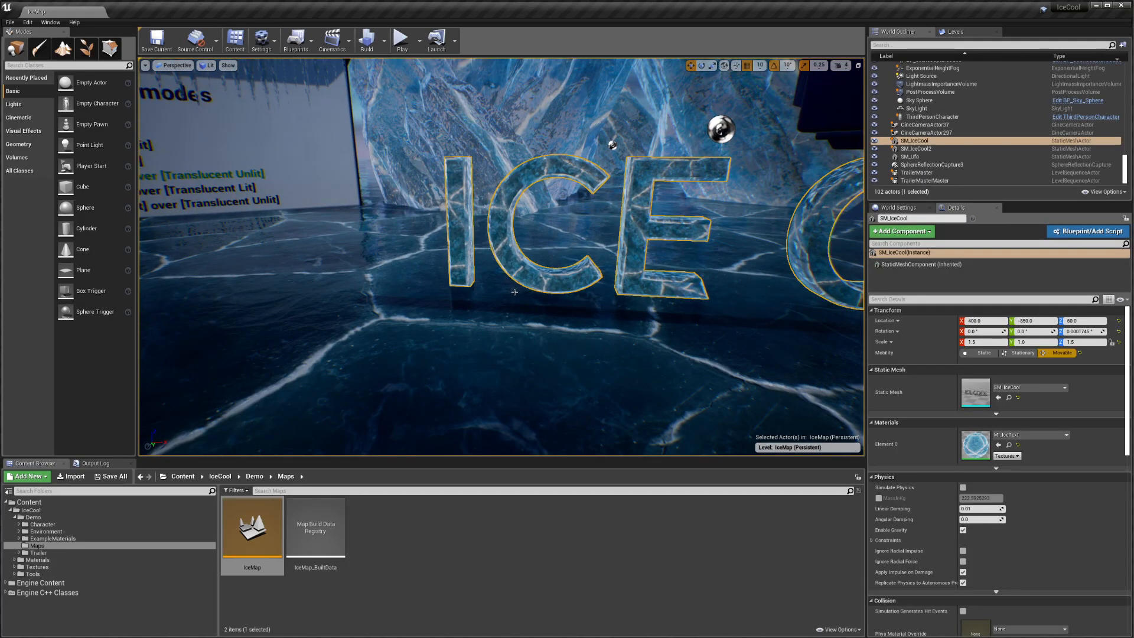
mouse_move(649, 283)
right_down()
mouse_move(490, 284)
mouse_move(721, 286)
mouse_move(609, 286)
mouse_move(738, 295)
mouse_move(726, 378)
mouse_move(750, 331)
mouse_move(851, 319)
mouse_move(767, 331)
mouse_move(738, 248)
mouse_move(709, 355)
right_up()
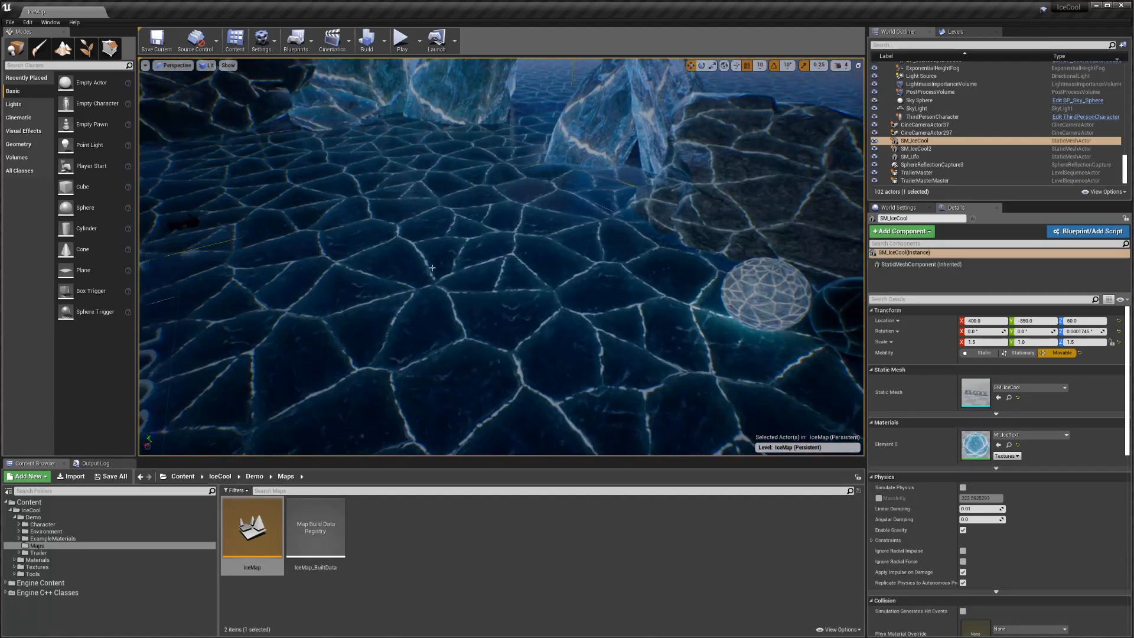
click(505, 234)
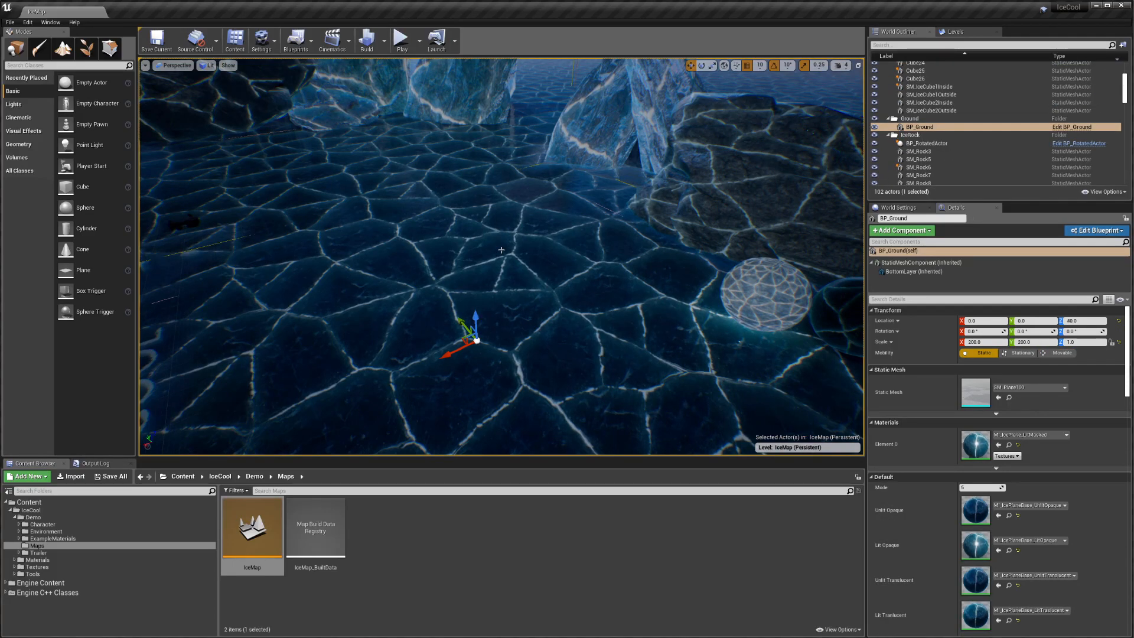
mouse_move(526, 246)
right_down()
mouse_move(718, 263)
mouse_move(679, 236)
mouse_move(591, 280)
mouse_move(414, 224)
mouse_move(378, 331)
mouse_move(413, 307)
mouse_move(425, 88)
mouse_move(502, 213)
mouse_move(571, 265)
mouse_move(768, 268)
mouse_move(585, 272)
mouse_move(637, 278)
mouse_move(609, 265)
mouse_move(567, 272)
mouse_move(649, 277)
mouse_move(502, 248)
mouse_move(780, 254)
mouse_move(614, 259)
mouse_move(638, 260)
right_up()
click(679, 248)
click(571, 265)
key(f)
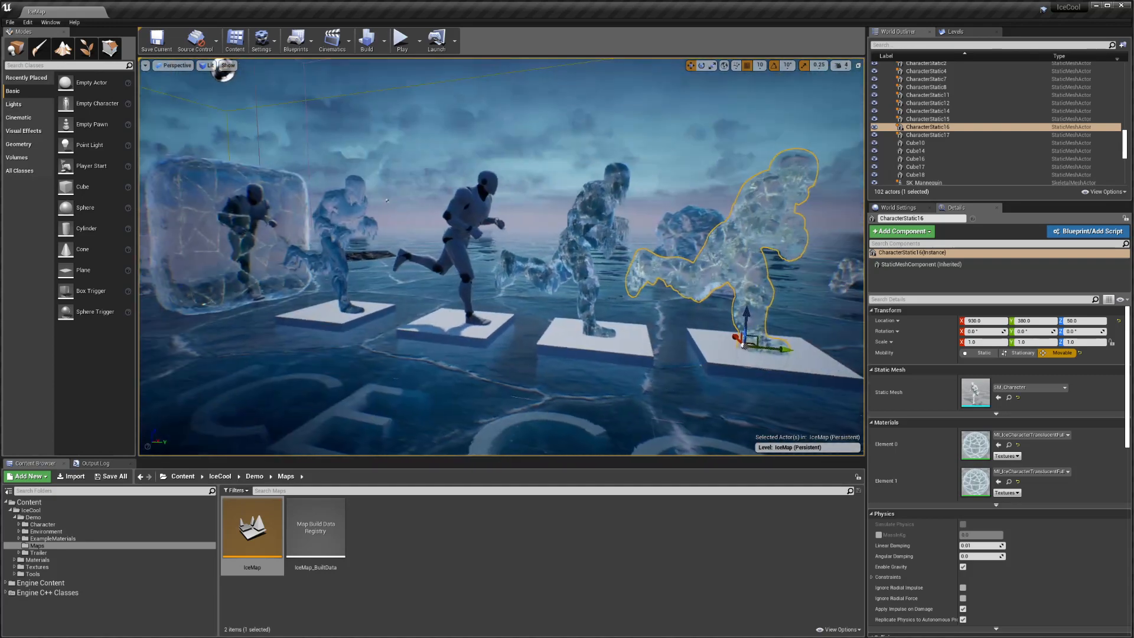
right_drag(443, 215, 468, 241)
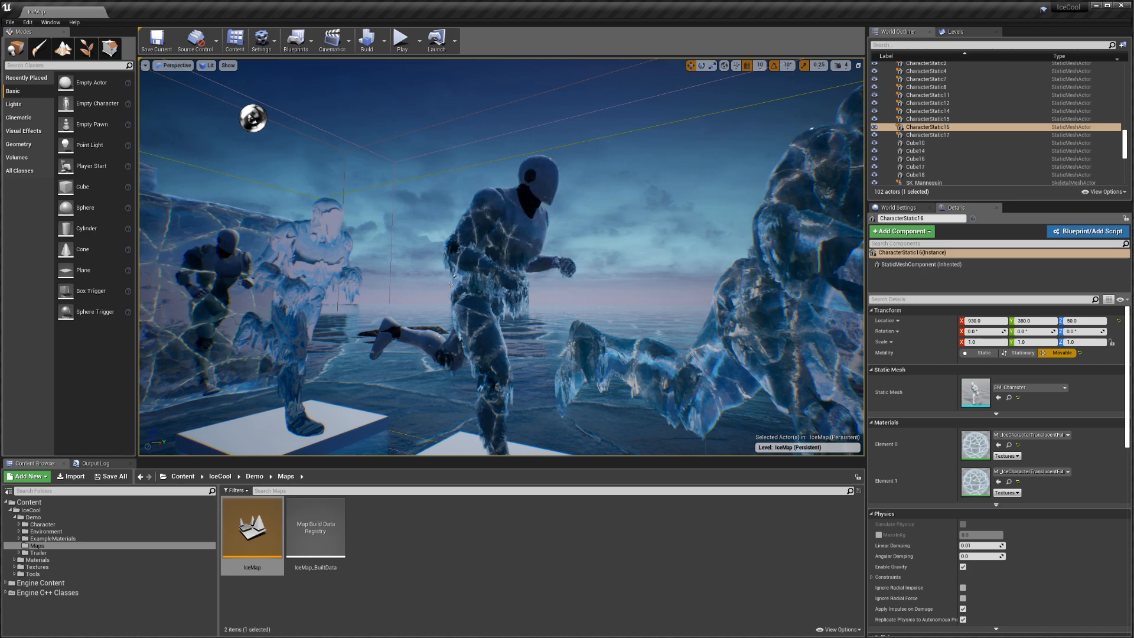
key(f)
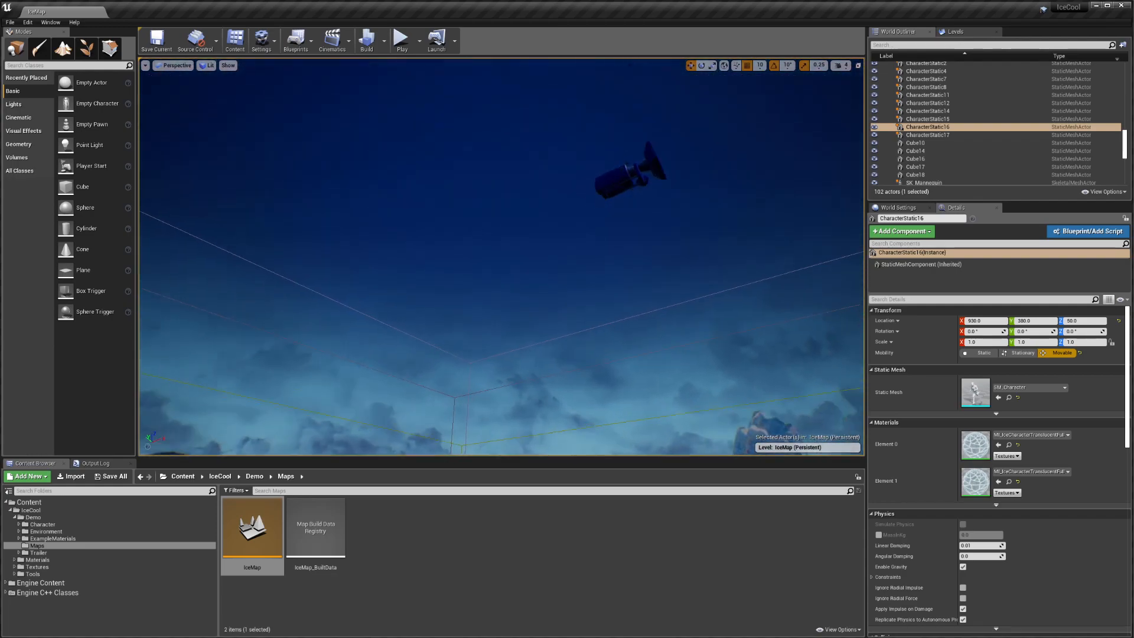
right_drag(501, 256, 89, 346)
key(w)
key(w)
key(w)
key(w)
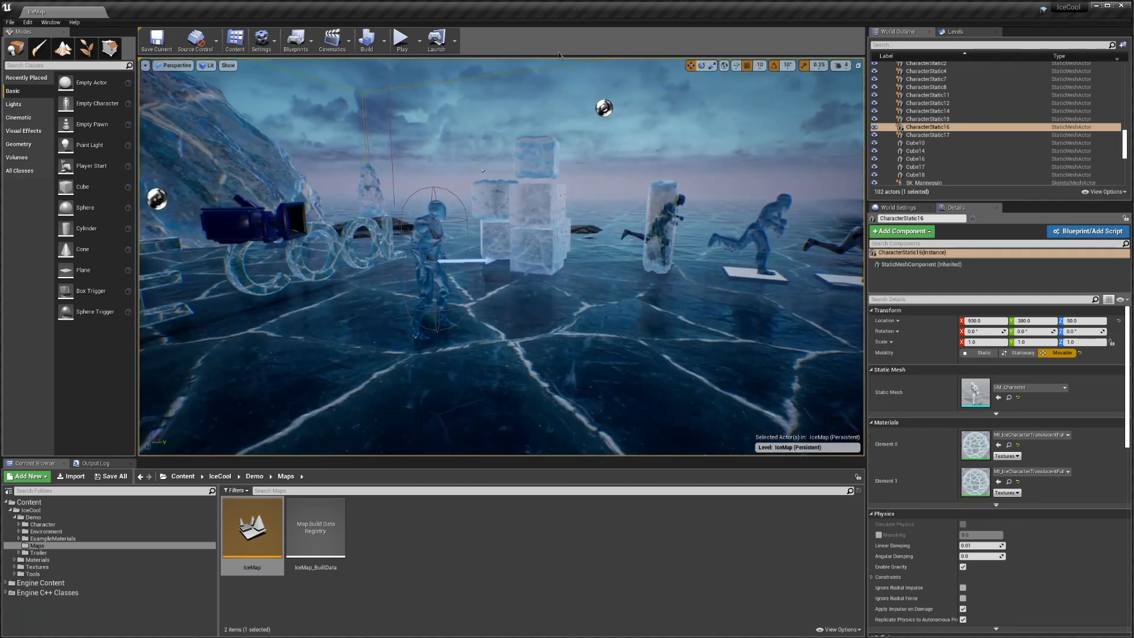
Play the level in the viewport to check the third-person character, and stop the session
click(402, 40)
click(404, 142)
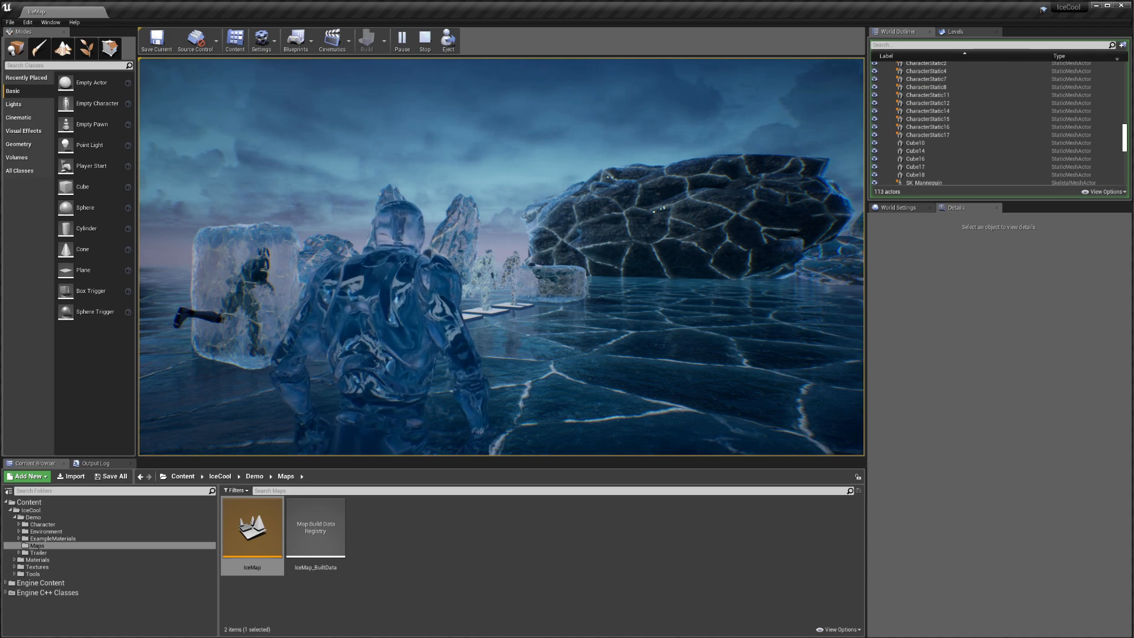
key(Escape)
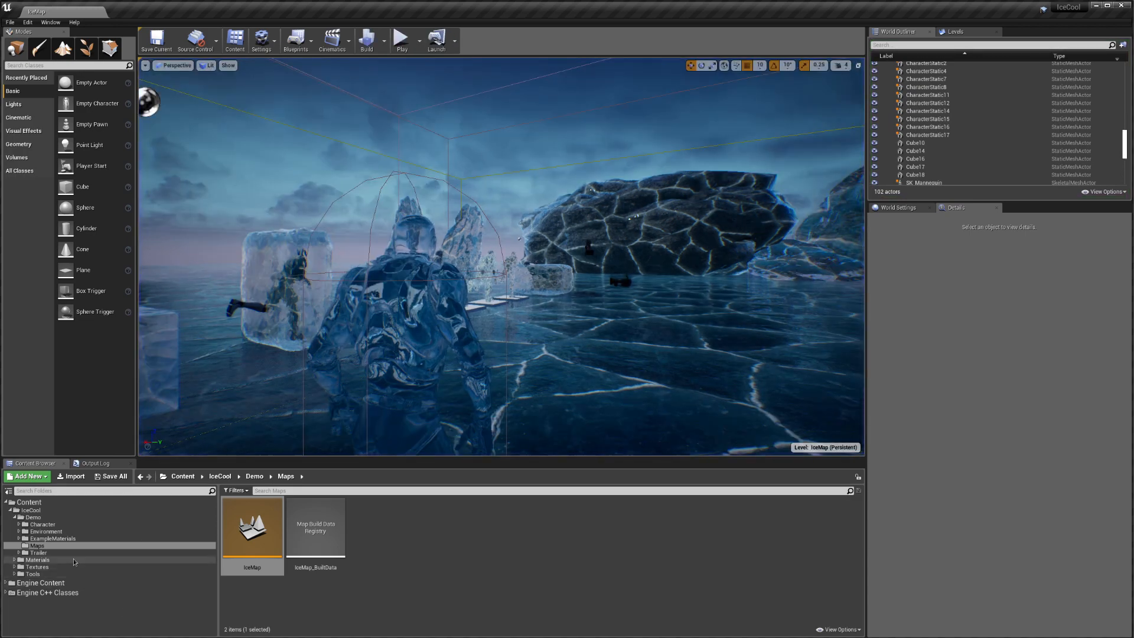
Open the ThirdPersonCharacter blueprint from the Demo/Character folder and show the Movement input section of its Event Graph
click(43, 524)
double_click(592, 529)
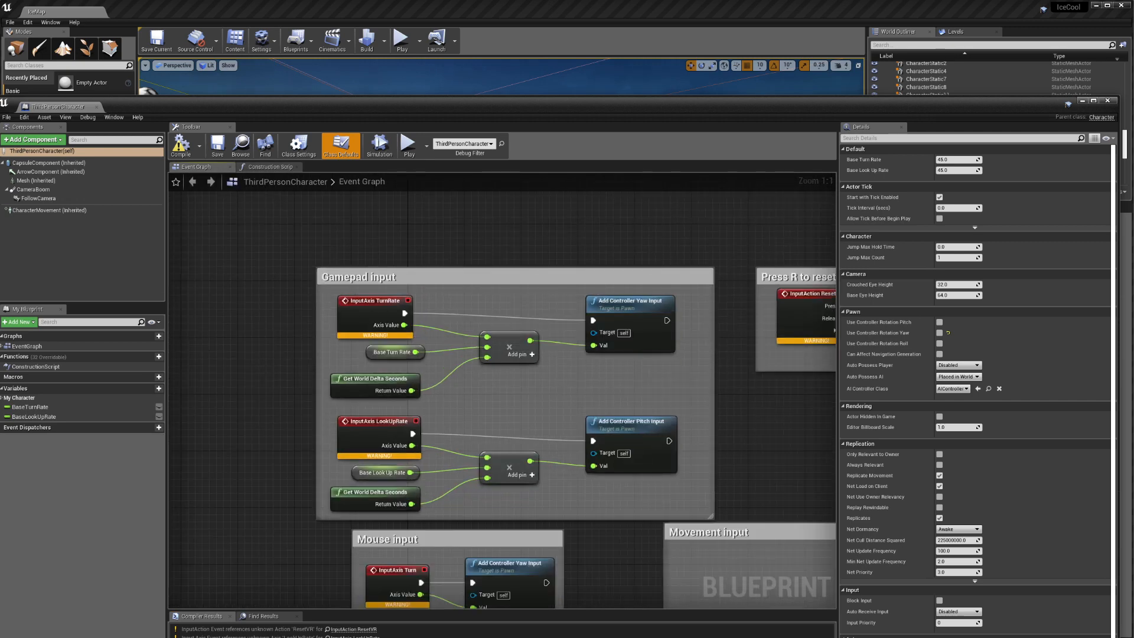
right_drag(752, 434, 250, 183)
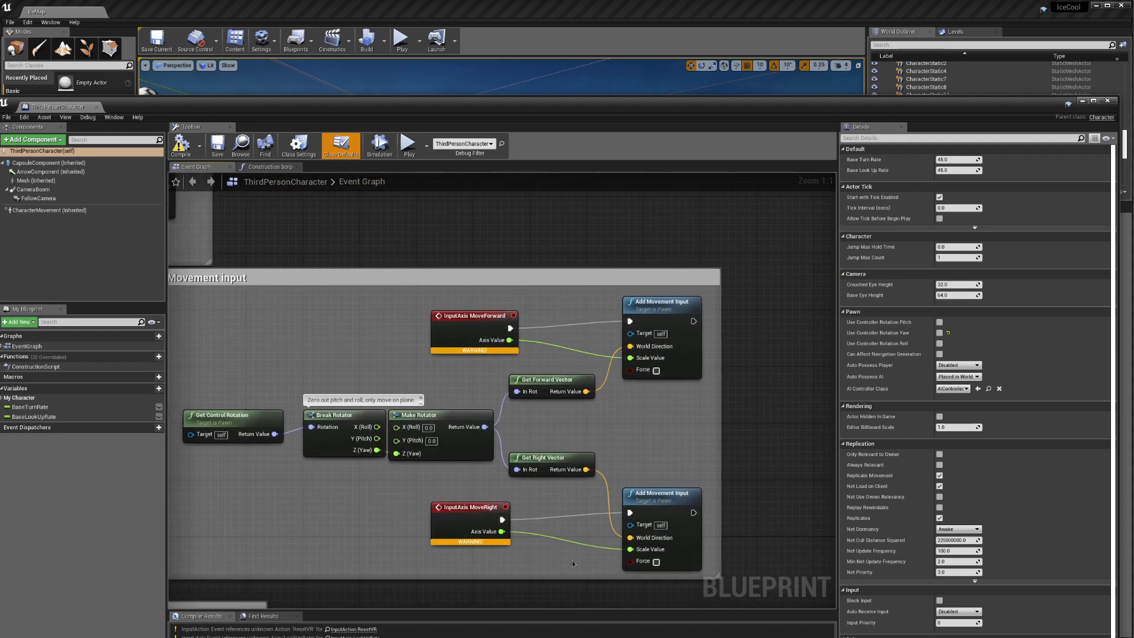
Open the Engine Input section of the project settings and check the axis names used in the ThirdPersonCharacter blueprint
drag(326, 112, 403, 108)
click(267, 53)
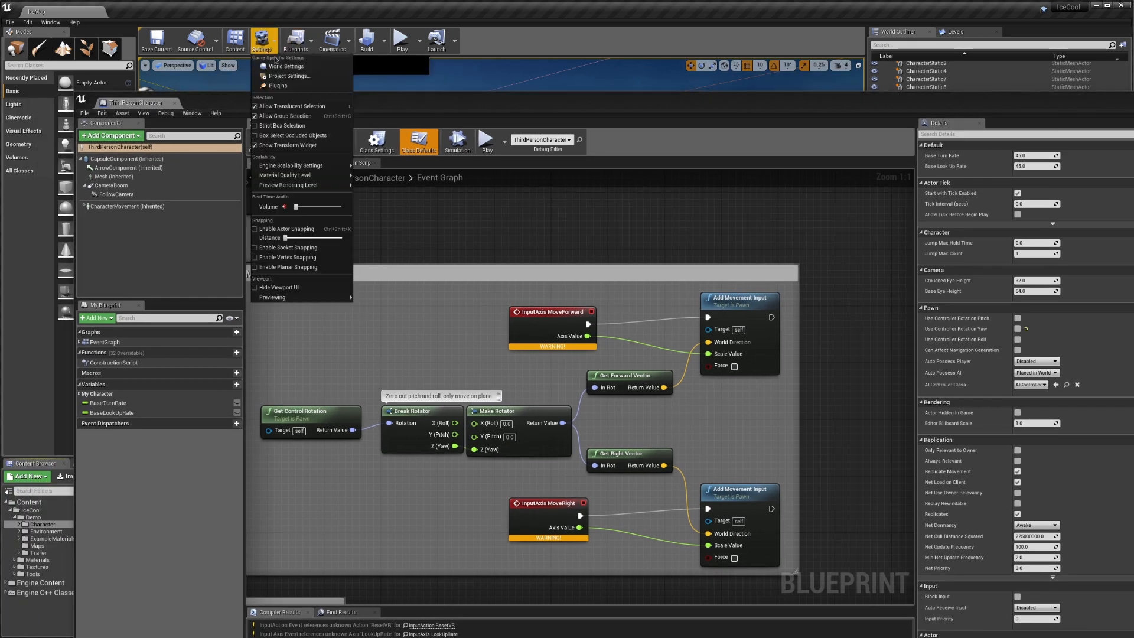
click(283, 79)
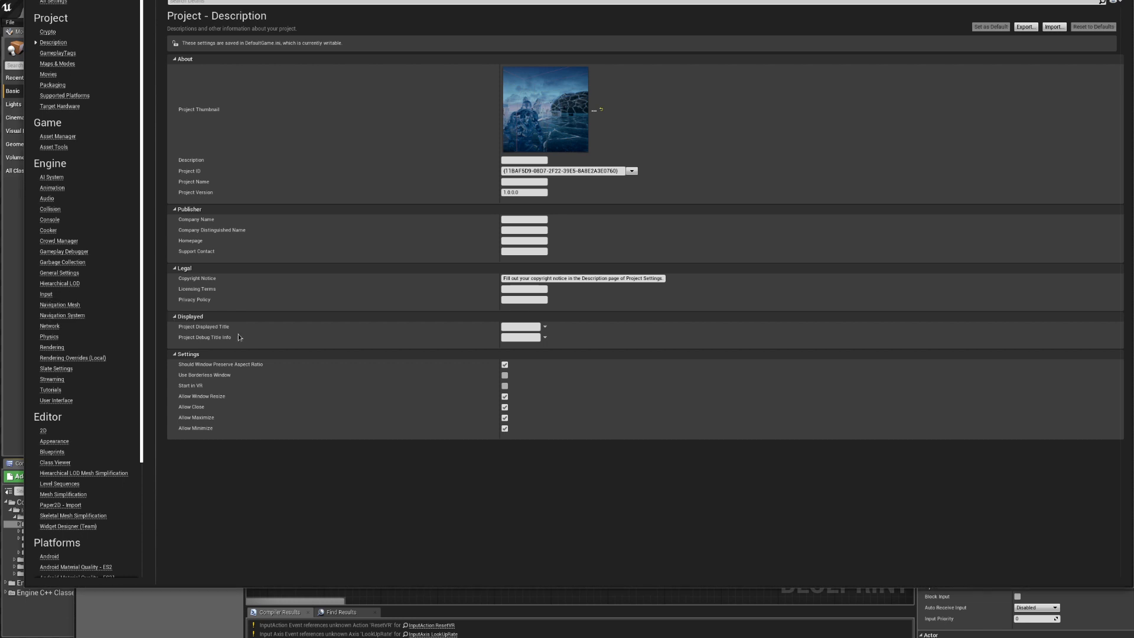
click(44, 294)
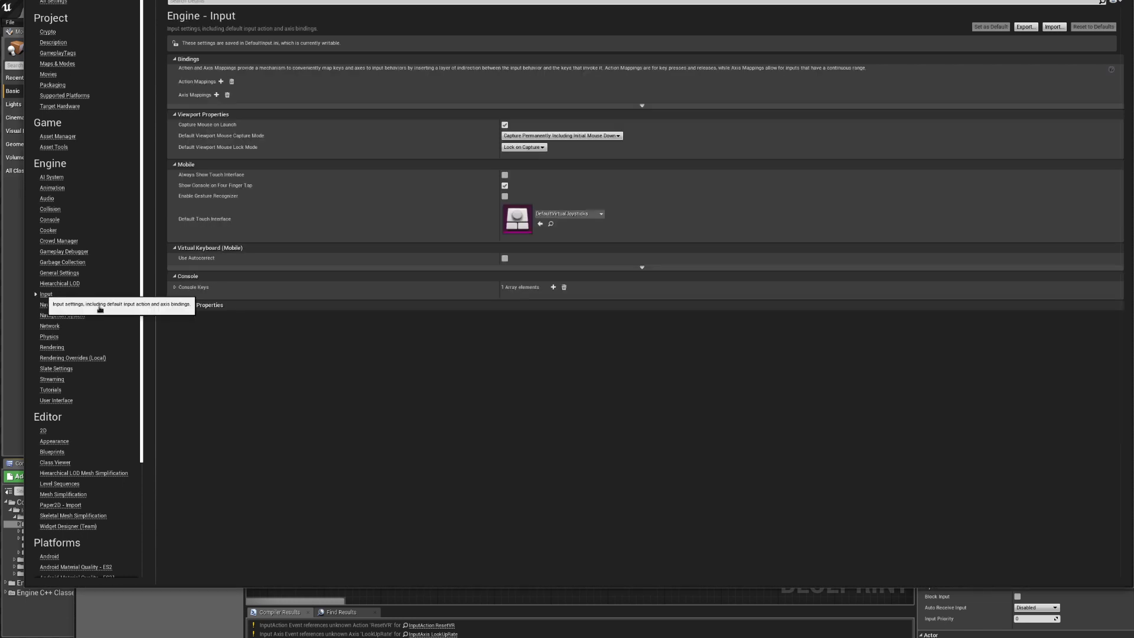
click(719, 635)
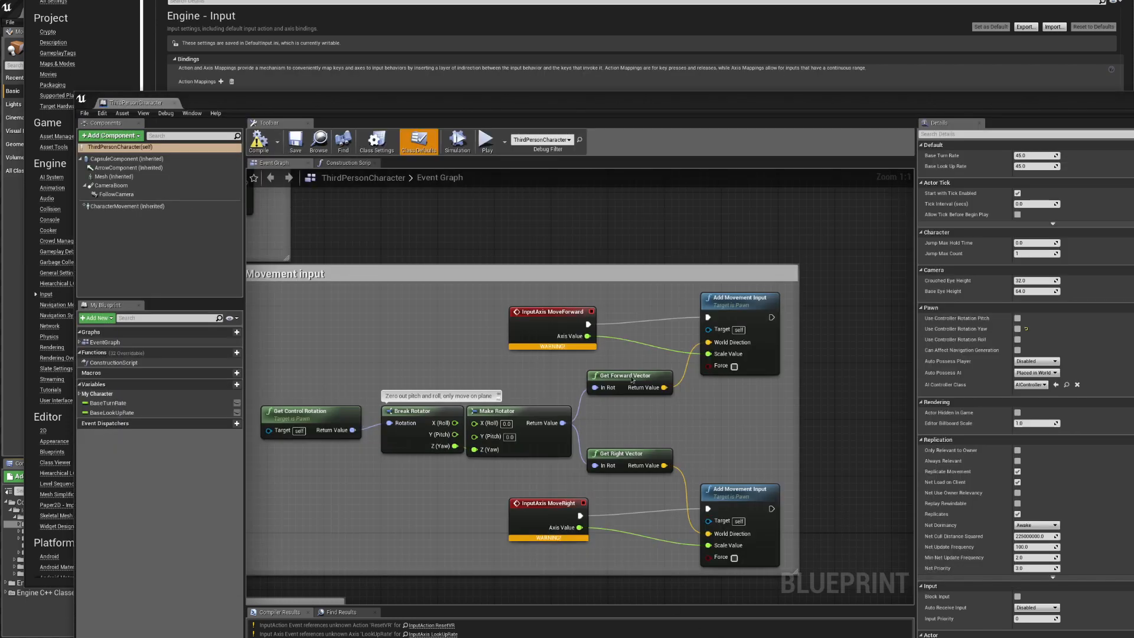
click(425, 29)
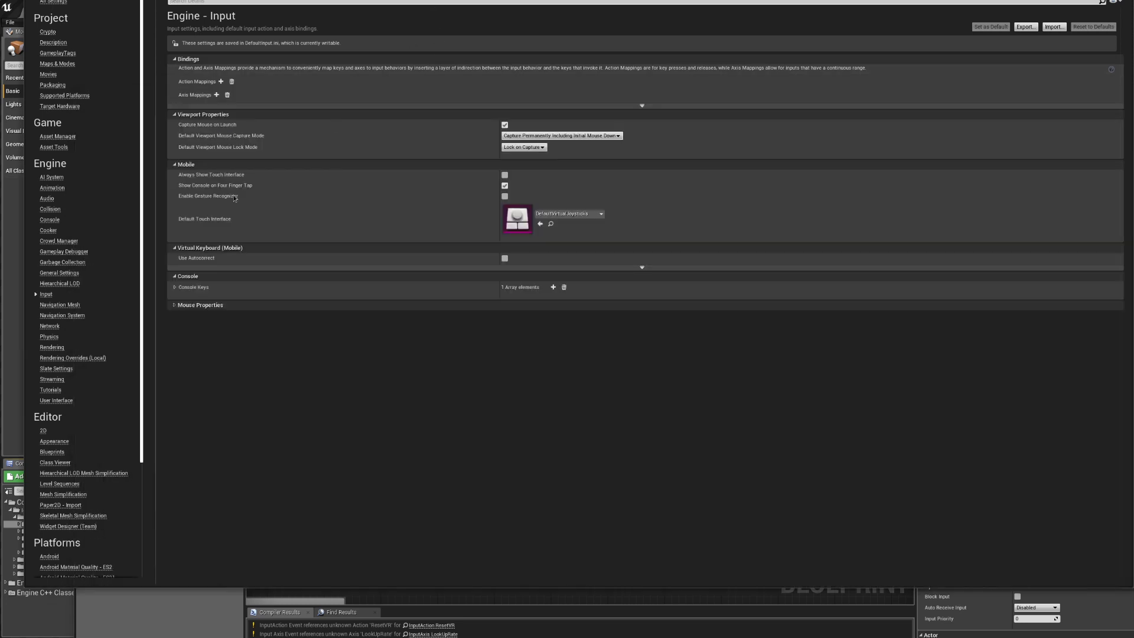
Add an axis mapping named MoveForward and bind it to the keyboard W key
click(216, 95)
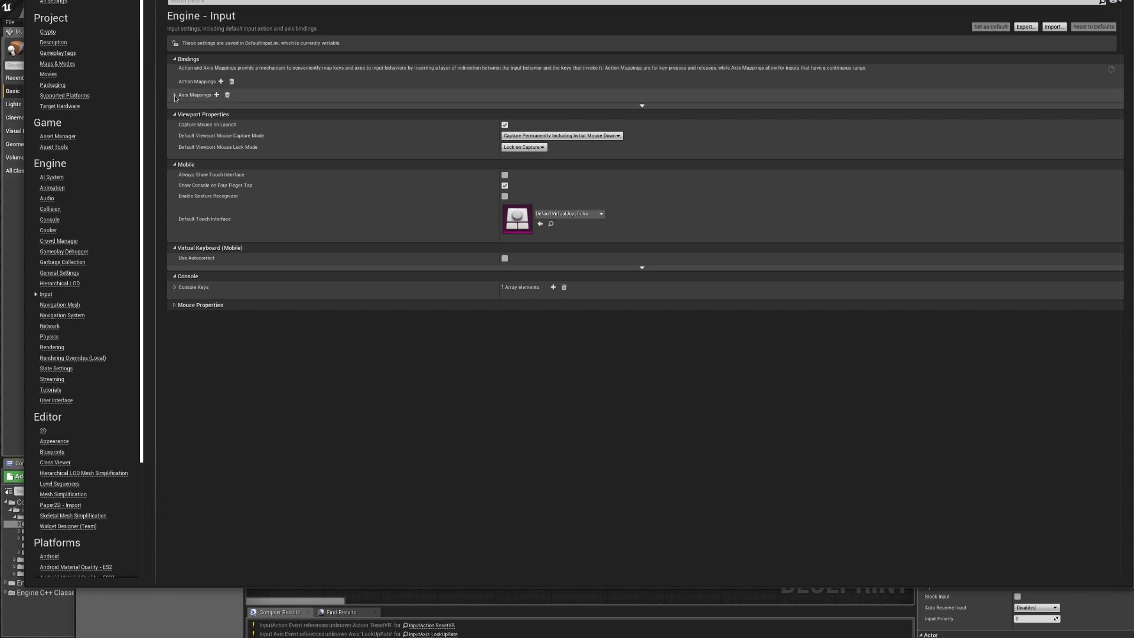
click(175, 95)
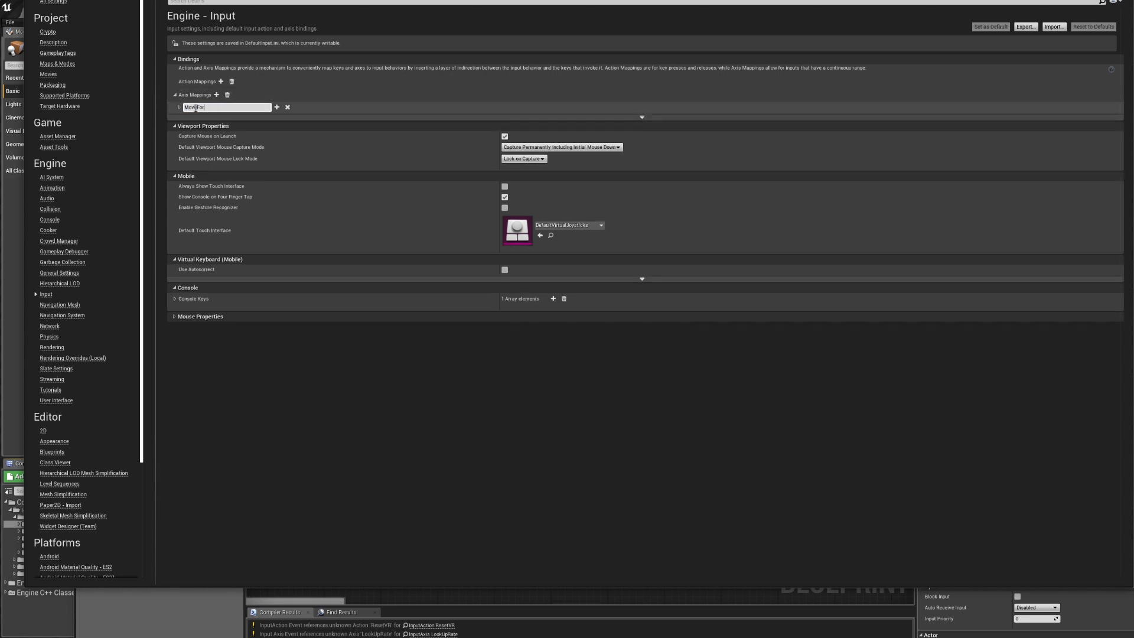
key(Return)
click(179, 107)
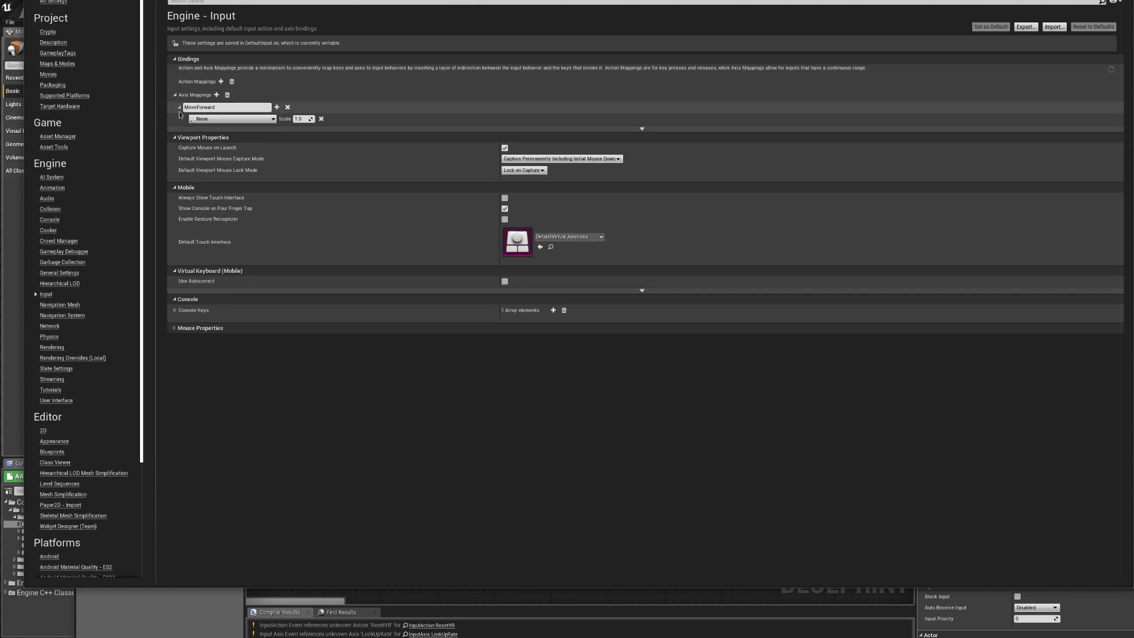
click(223, 120)
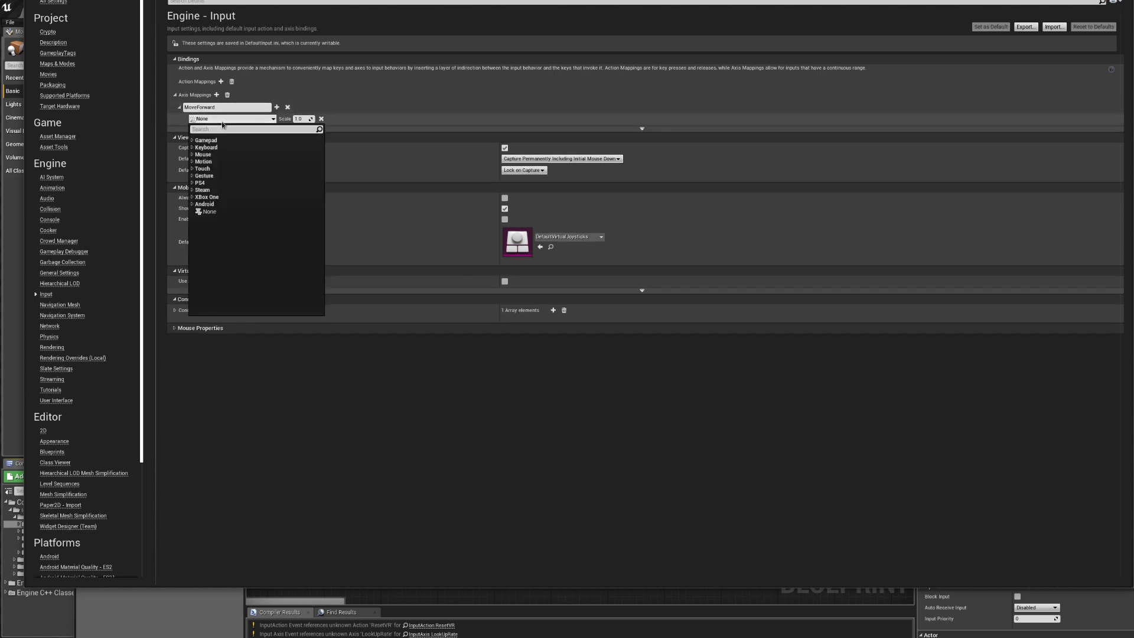
text(w)
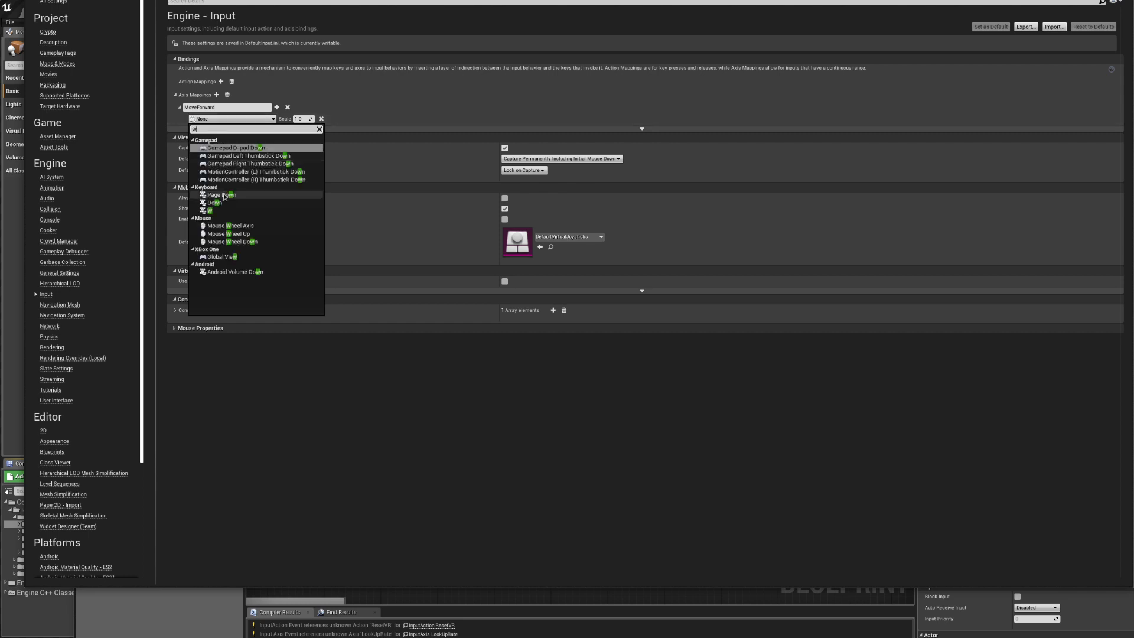
click(214, 211)
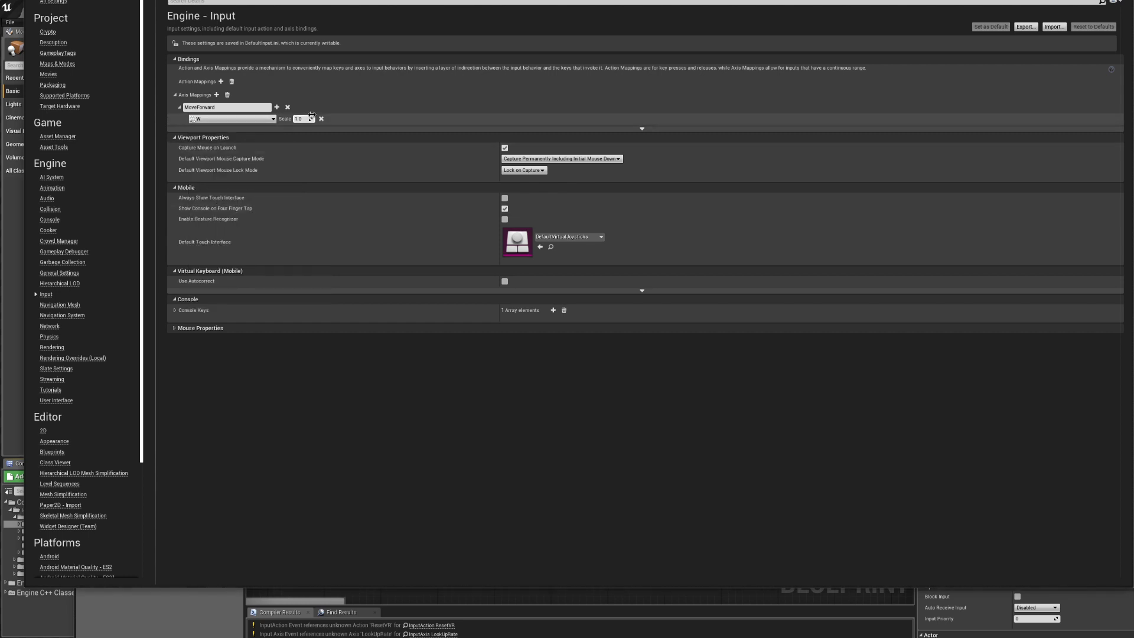
Add a second binding to MoveForward using the keyboard S key with a scale of -1.0
click(276, 107)
click(227, 130)
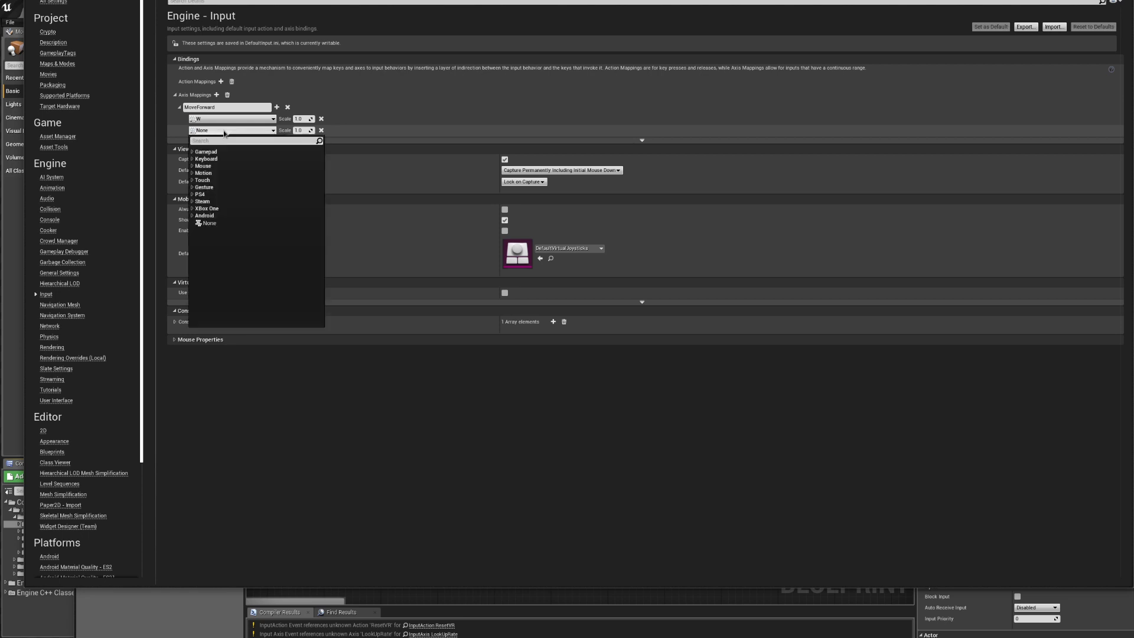
text(s)
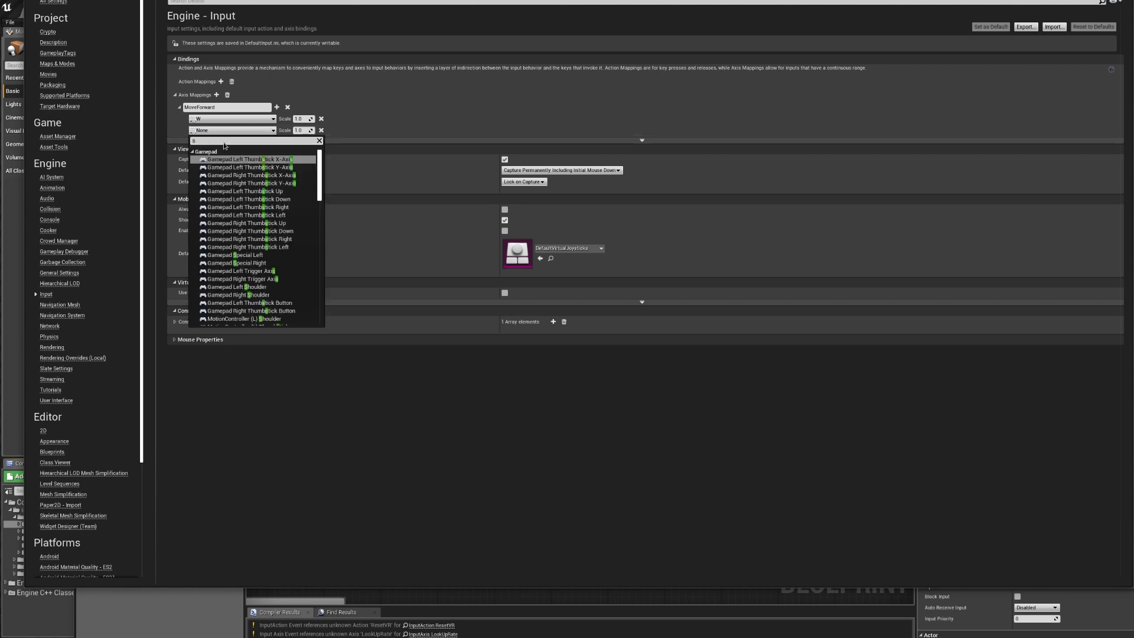
scroll(263, 232, down, 15)
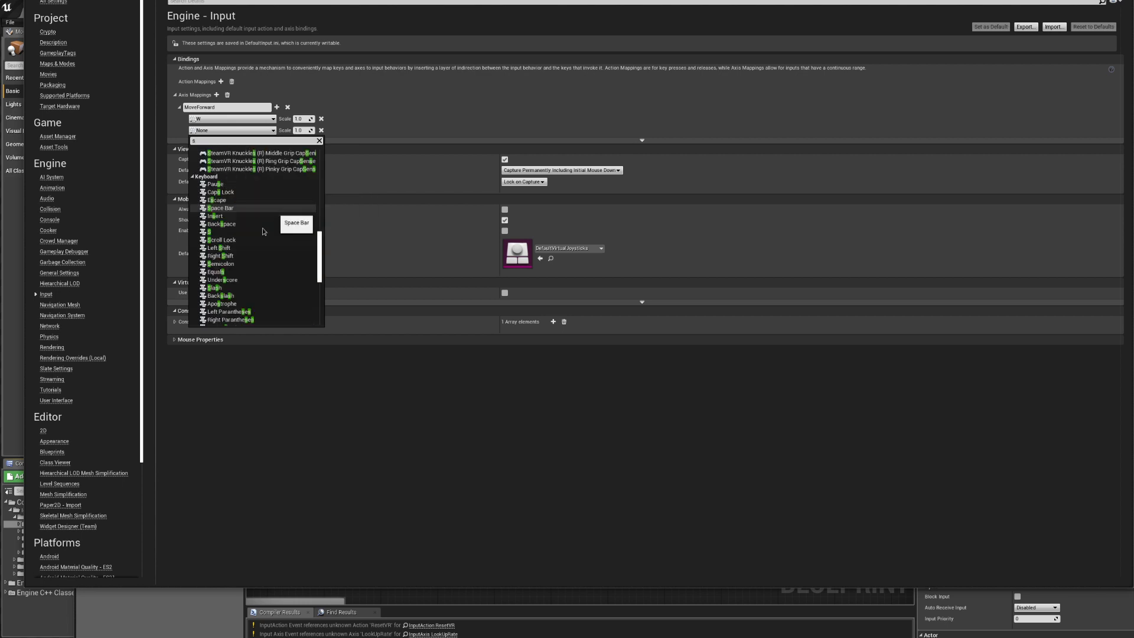
click(264, 232)
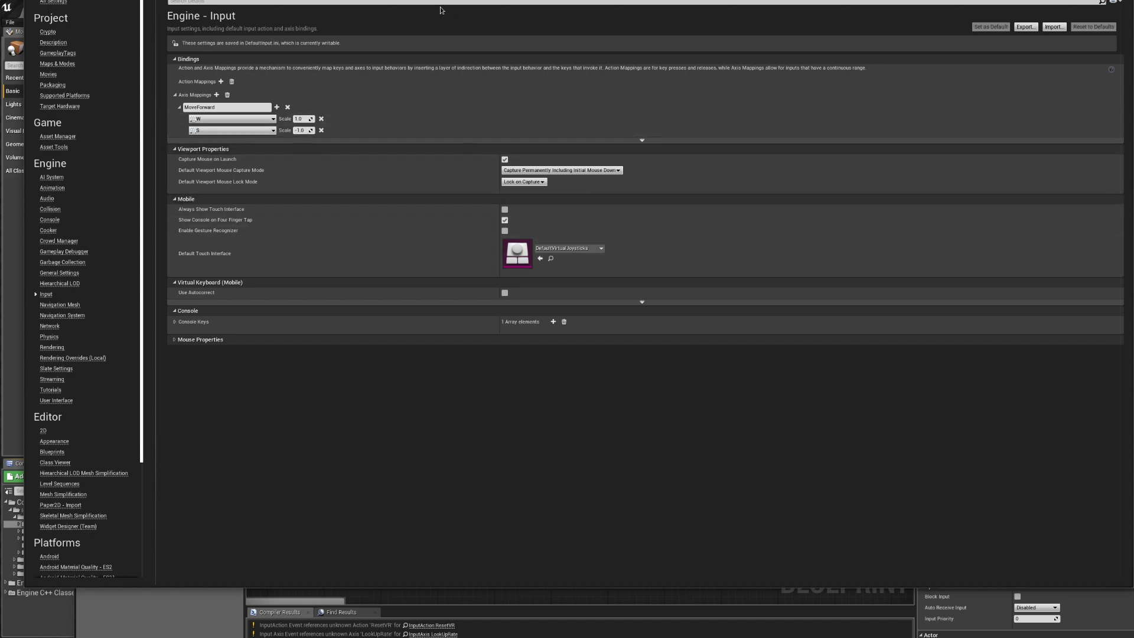
Compile the ThirdPersonCharacter blueprint and play the level to test moving the character forward and backward
drag(404, 98, 399, 502)
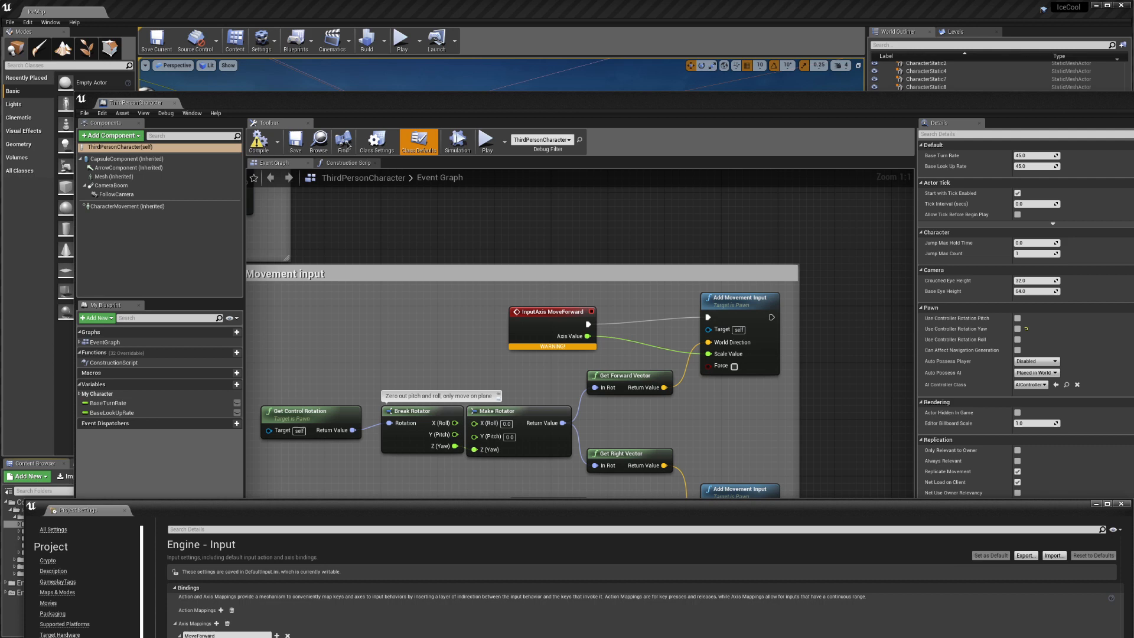
click(258, 142)
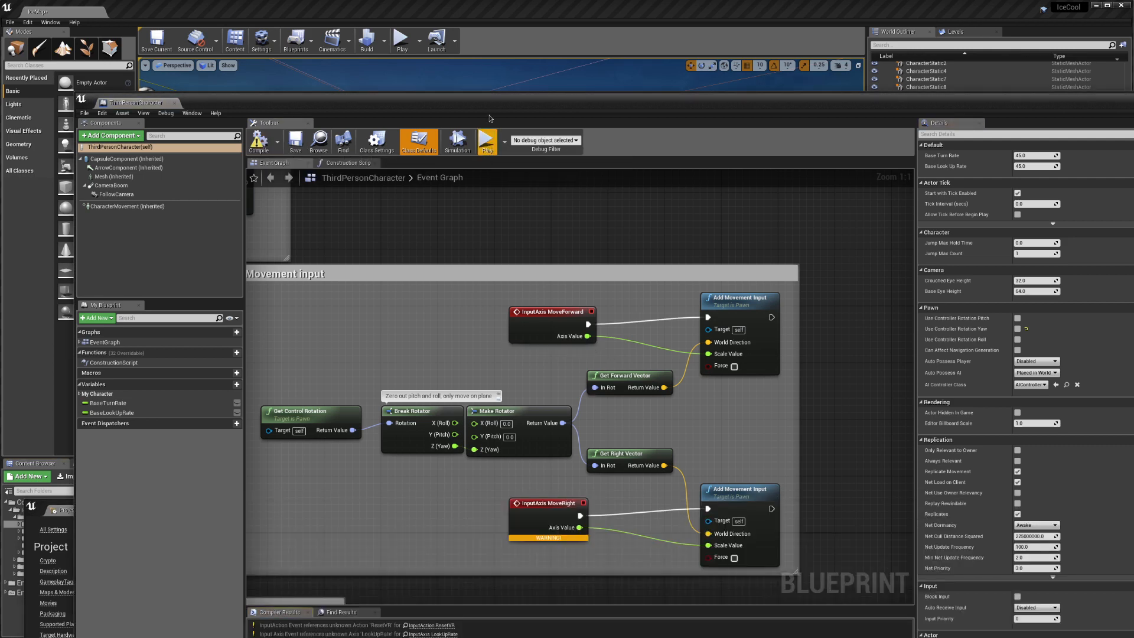
drag(488, 106, 490, 399)
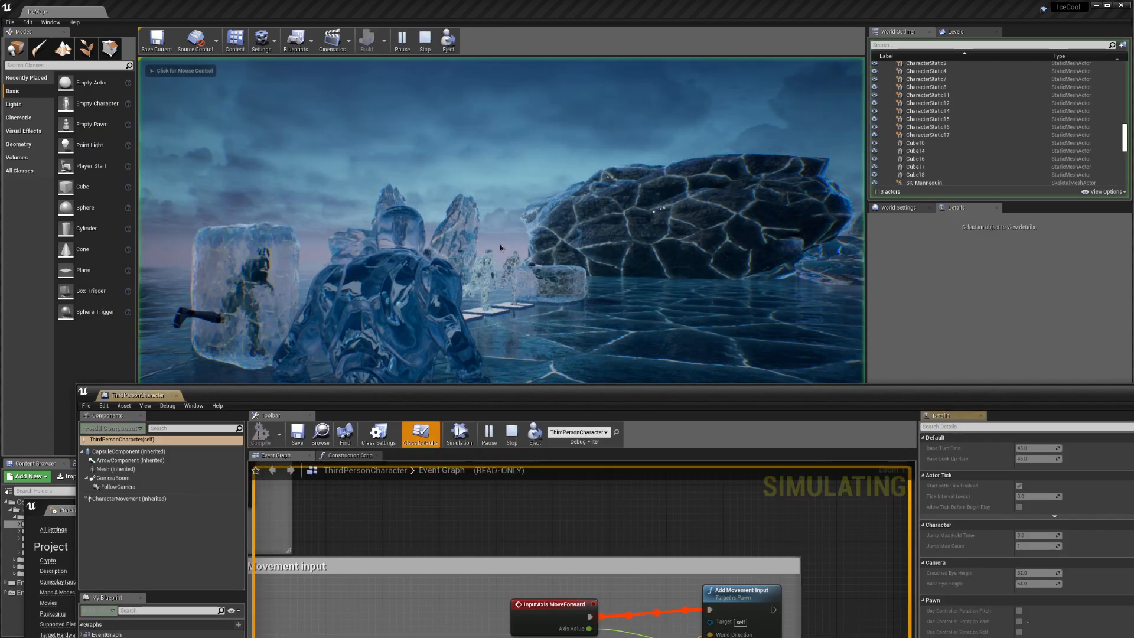
key(w)
key(s)
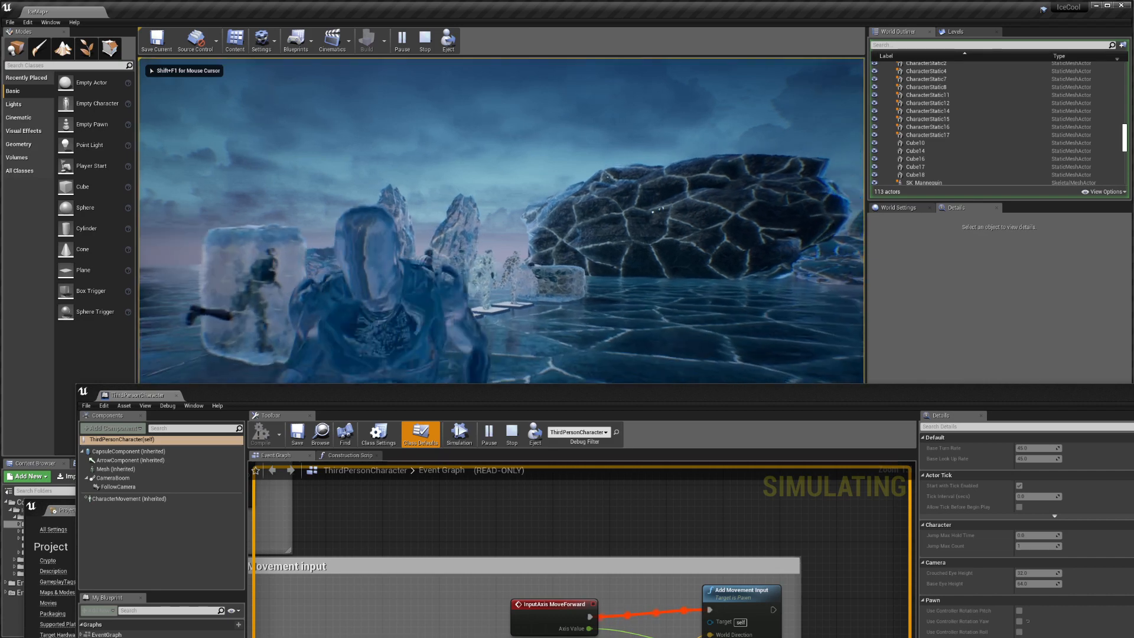
key(w)
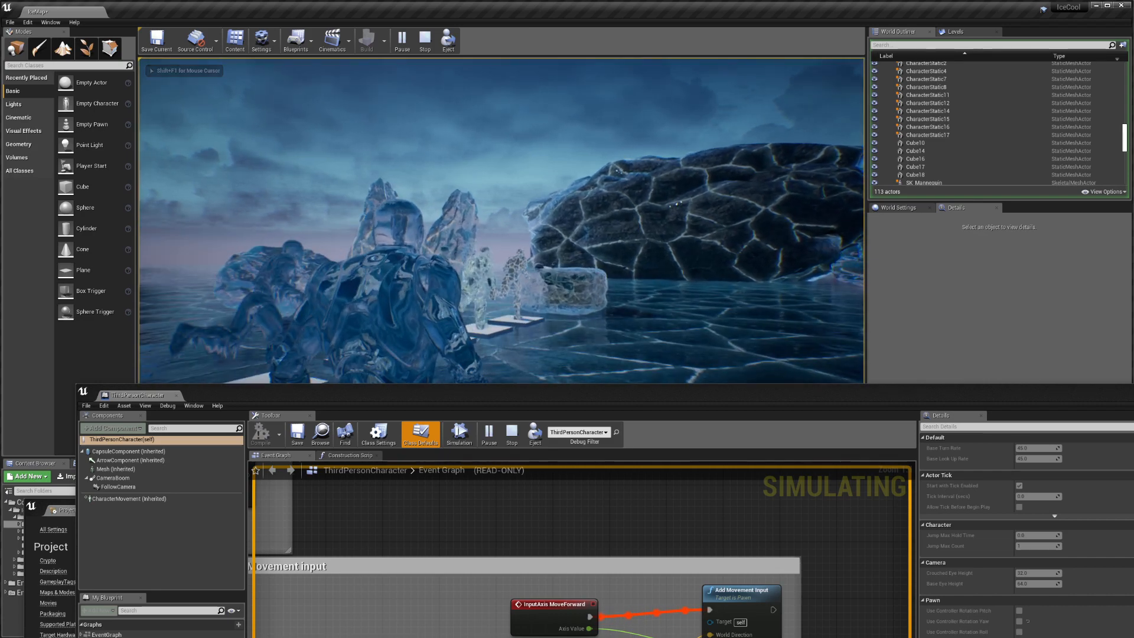
Stop the play session and return to the project's Engine Input settings after checking the MoveRight axis event in the blueprint
key(Escape)
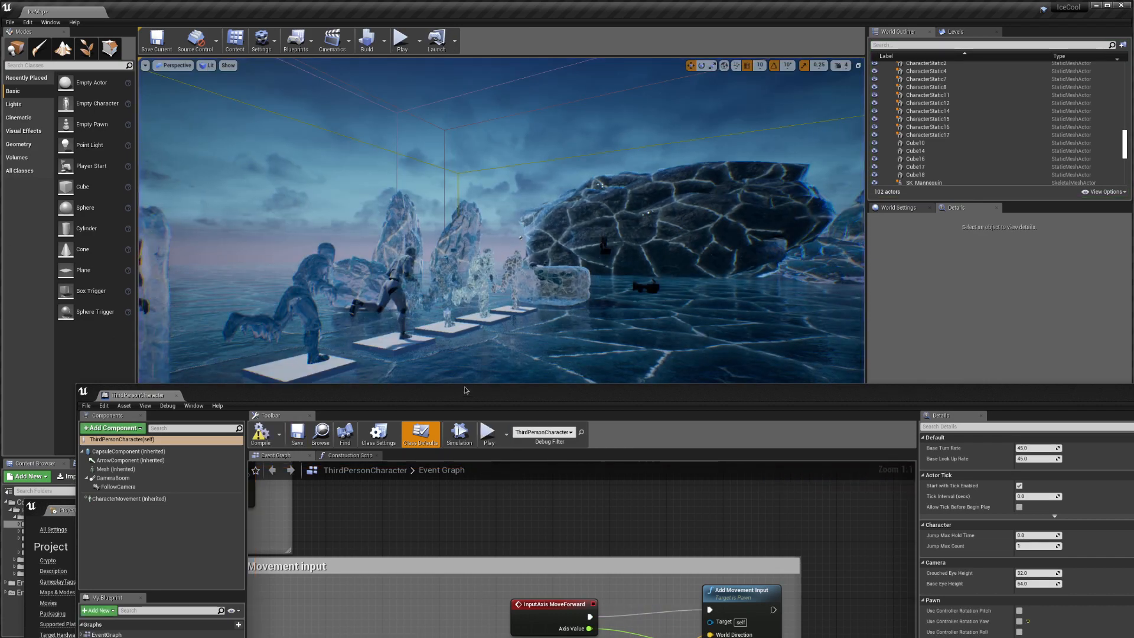
drag(455, 394, 451, 57)
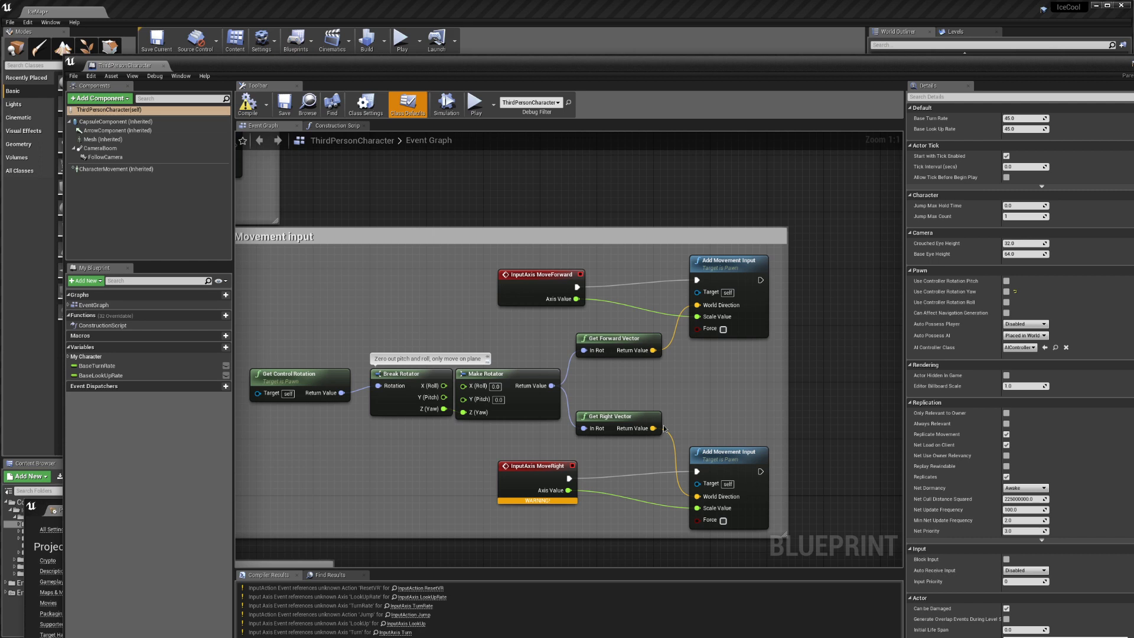
key(alt+Tab)
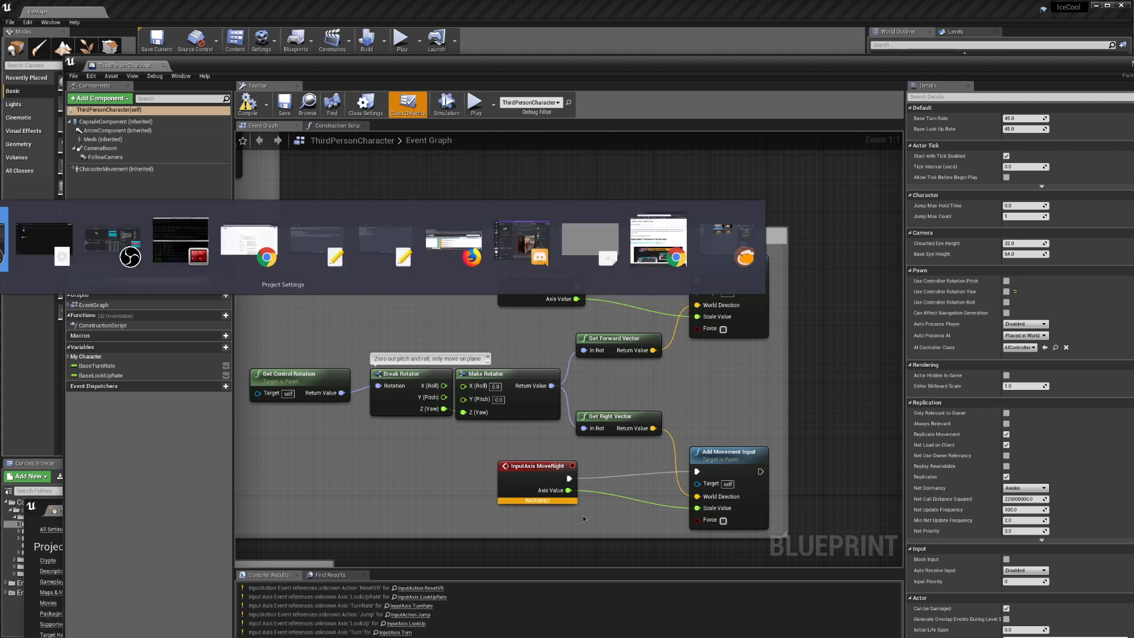
key(alt+Tab)
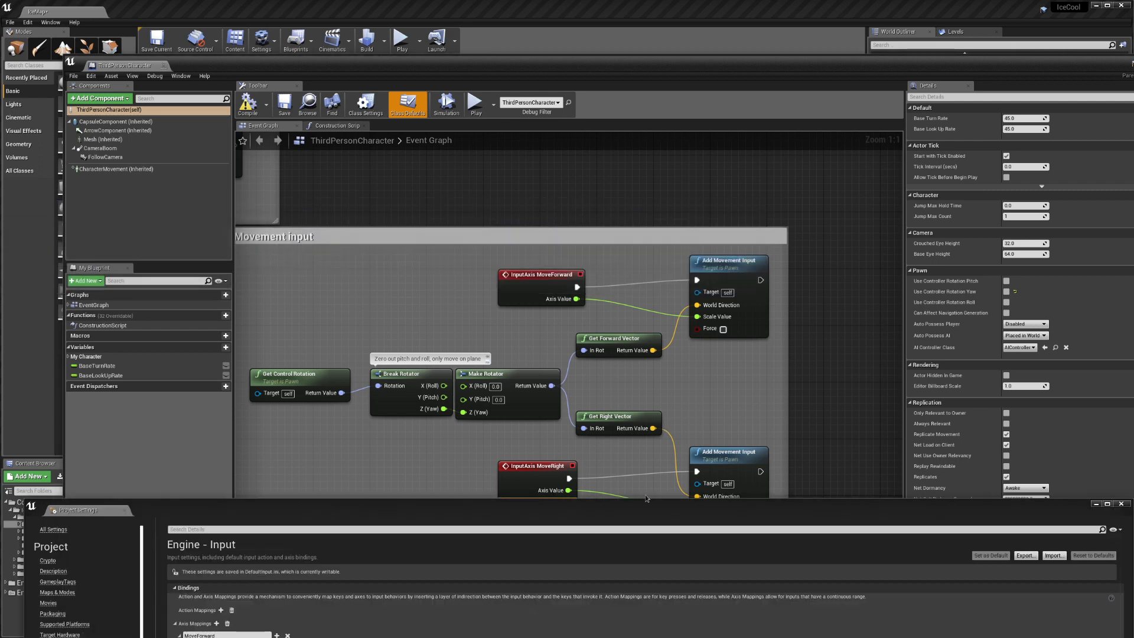
drag(506, 509, 536, 132)
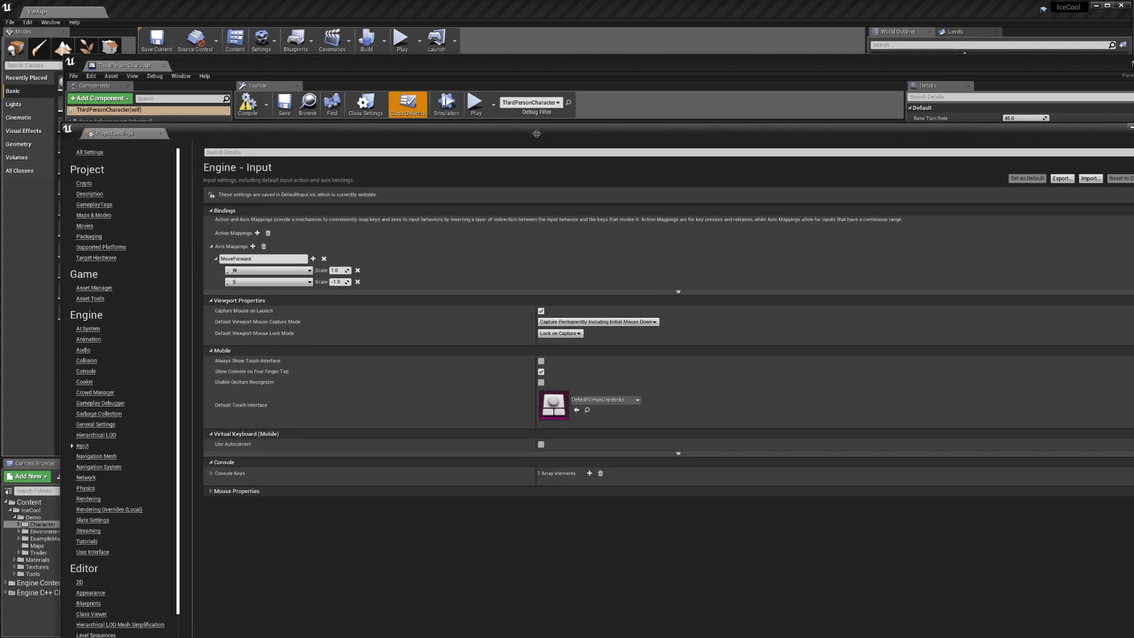
Add an axis mapping named MoveRight with two key bindings and set the second binding's scale to -1.0
click(252, 247)
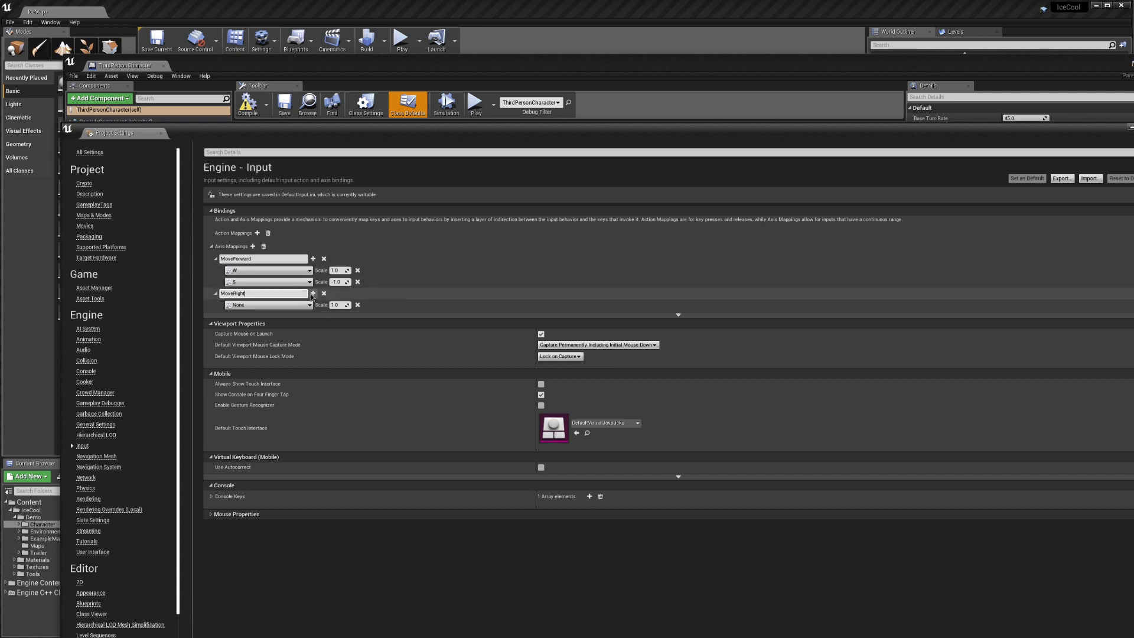
click(313, 294)
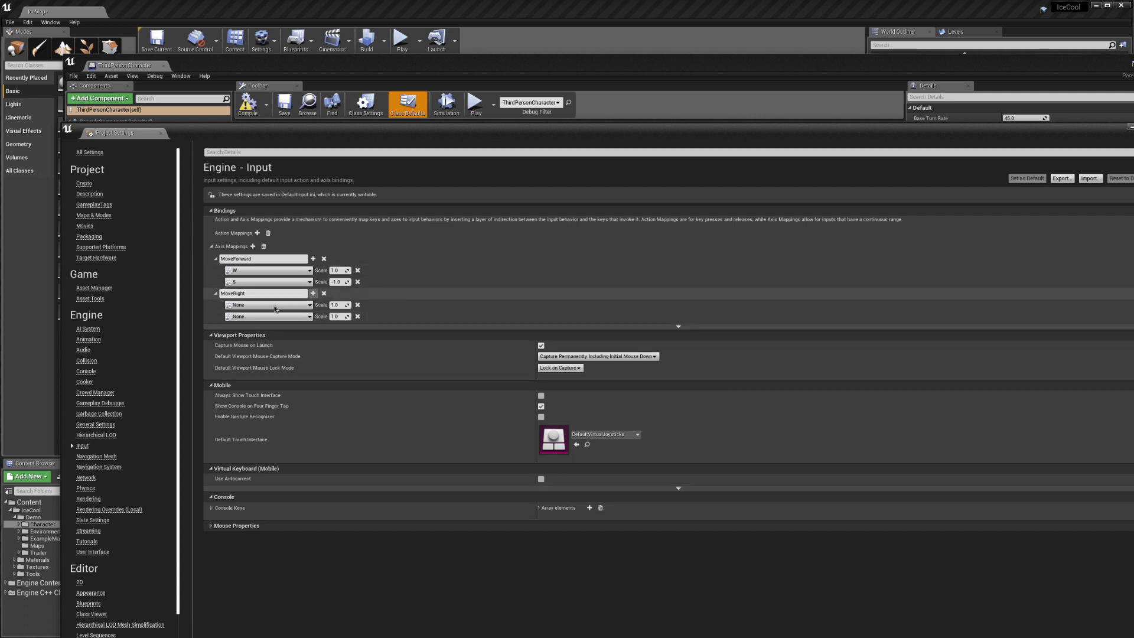
click(337, 317)
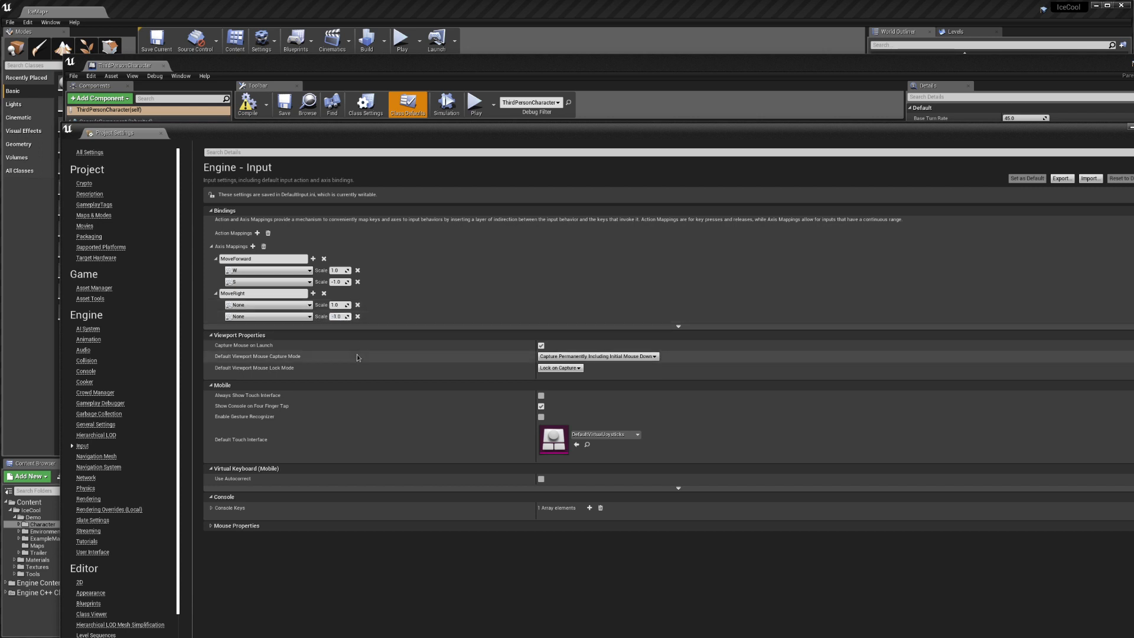
Assign the keyboard A key to the first MoveRight binding
click(266, 305)
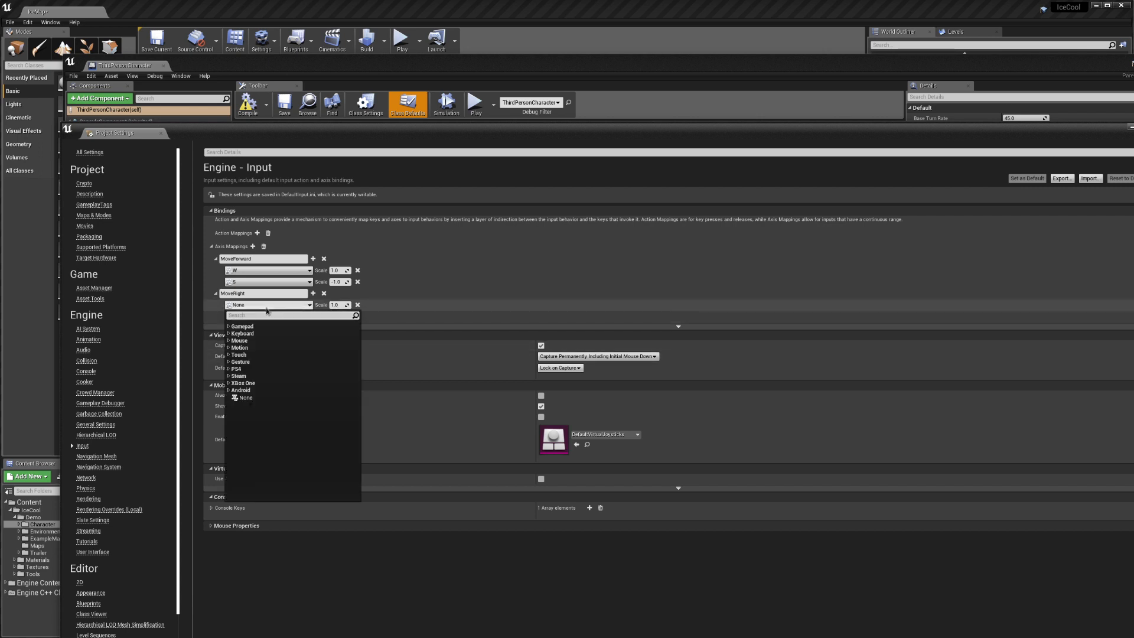
text(a)
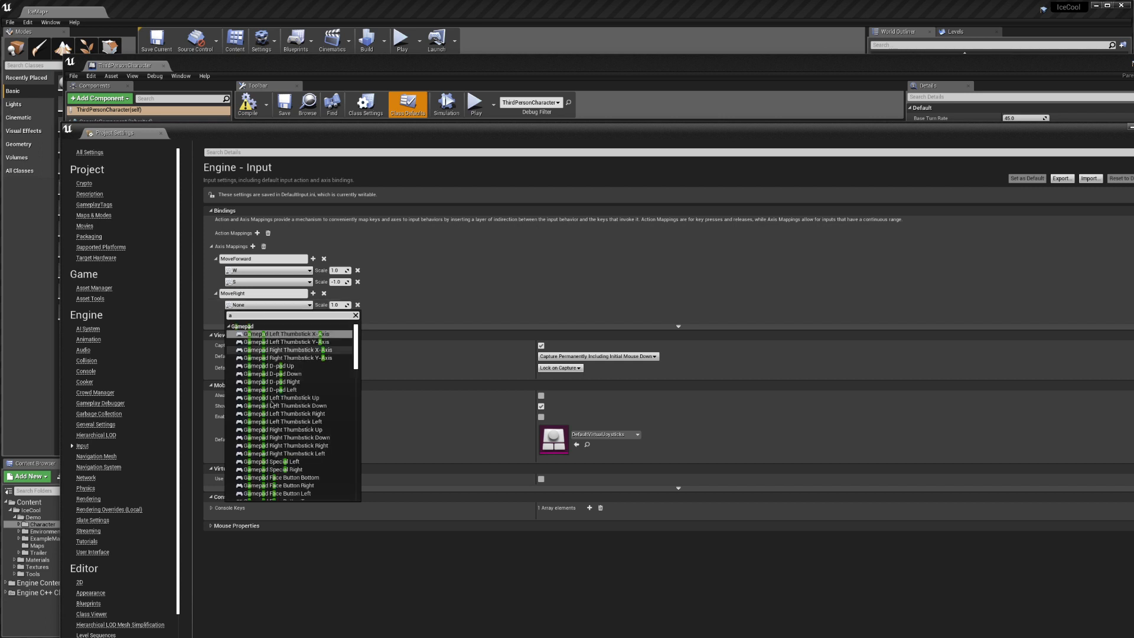
scroll(270, 414, down, 10)
scroll(271, 417, down, 8)
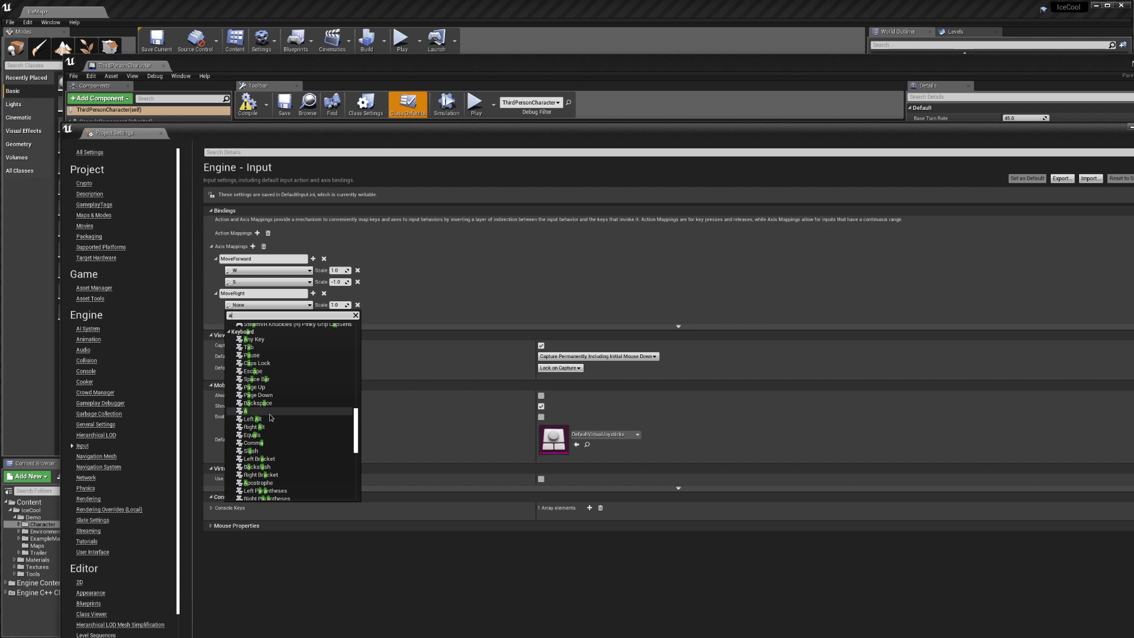
click(269, 412)
click(313, 293)
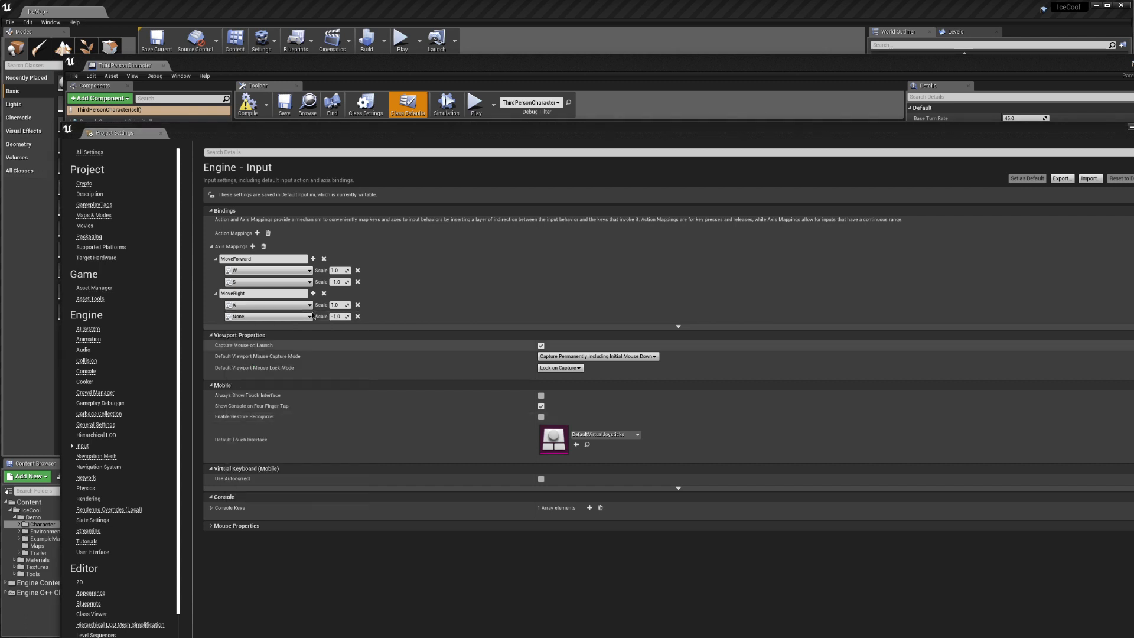
Assign the keyboard D key to the second MoveRight binding
click(271, 316)
text(d)
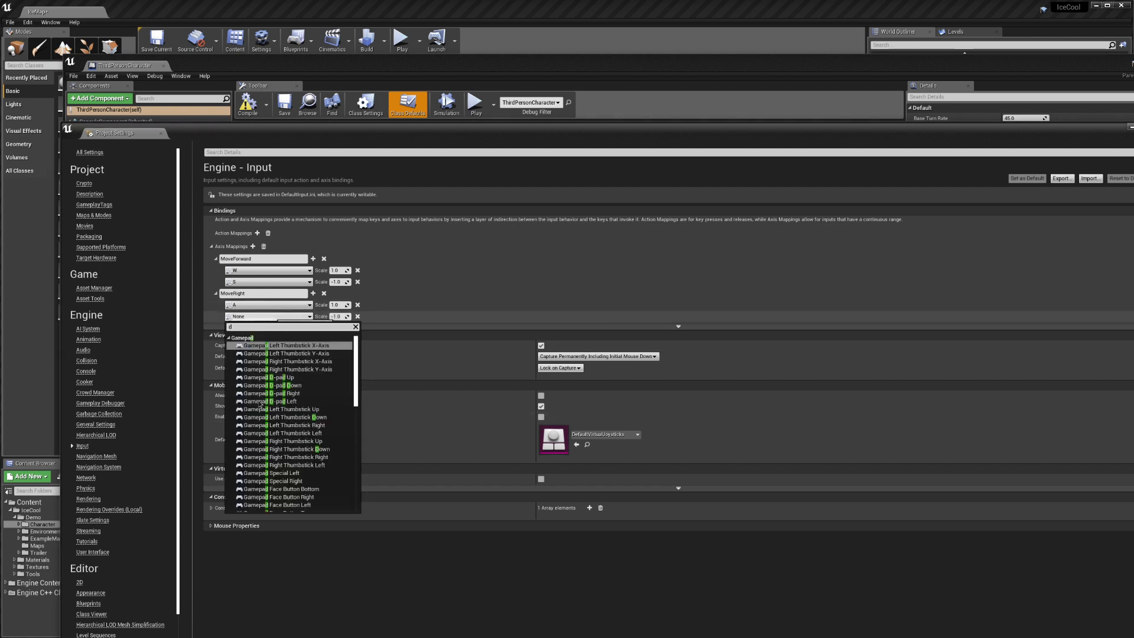
scroll(259, 402, down, 15)
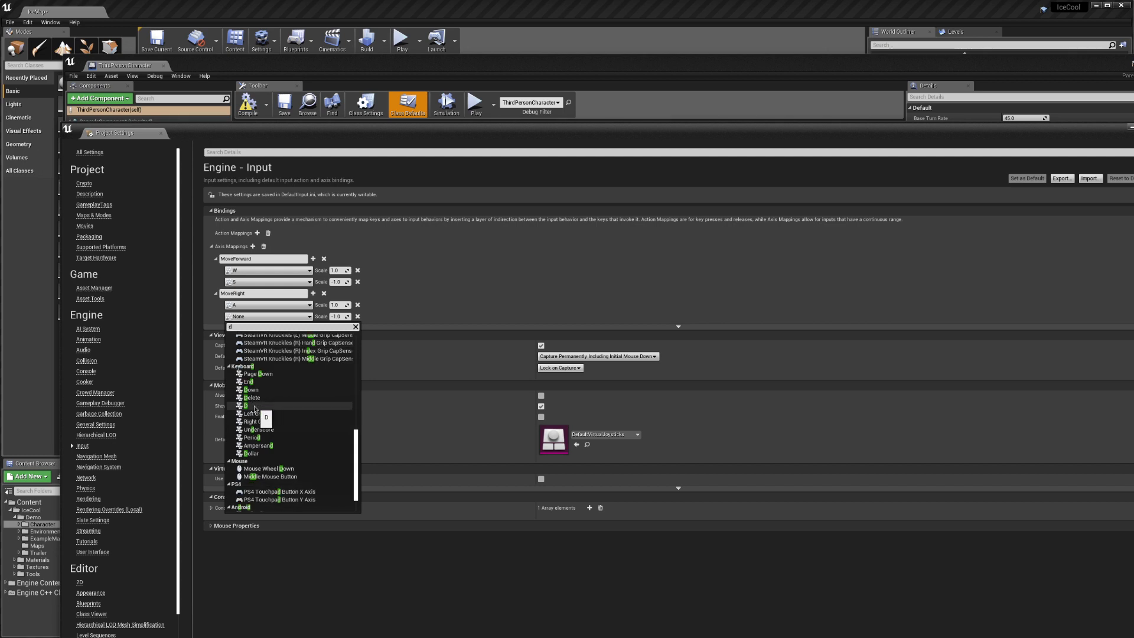
click(258, 405)
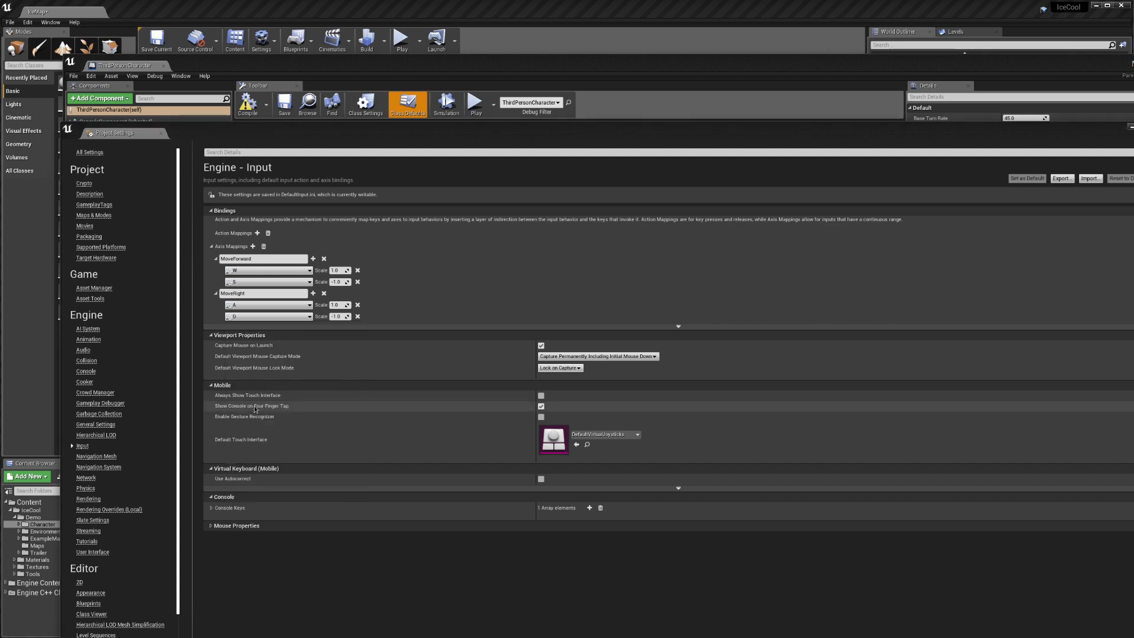
Compile and close the ThirdPersonCharacter blueprint, and play the level to test the character's sideways movement
click(161, 134)
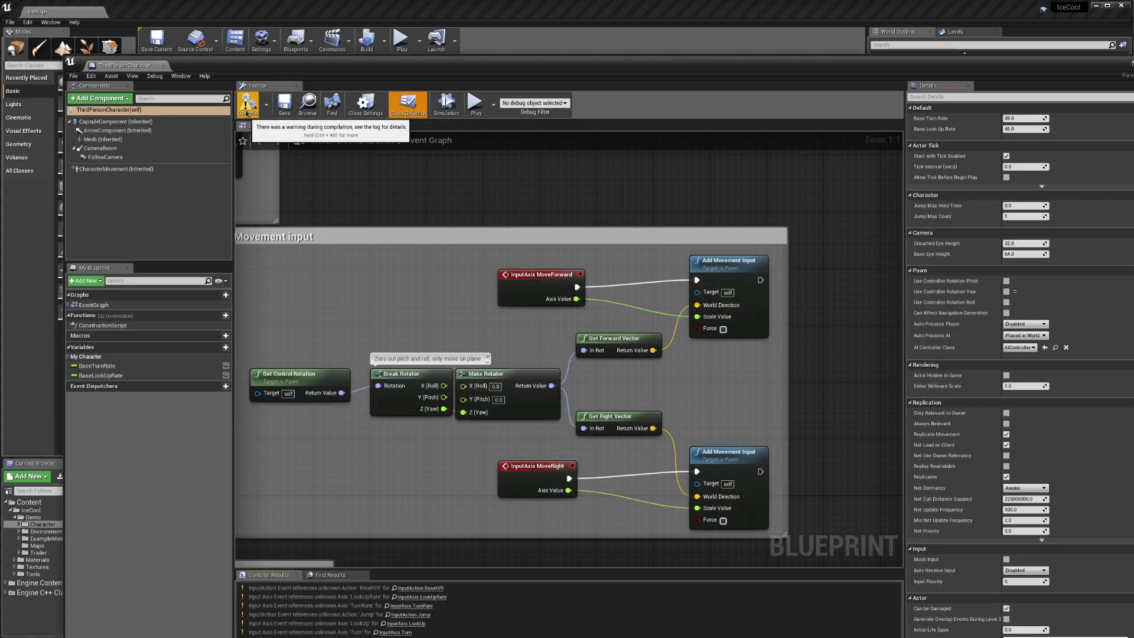
drag(396, 72, 333, 440)
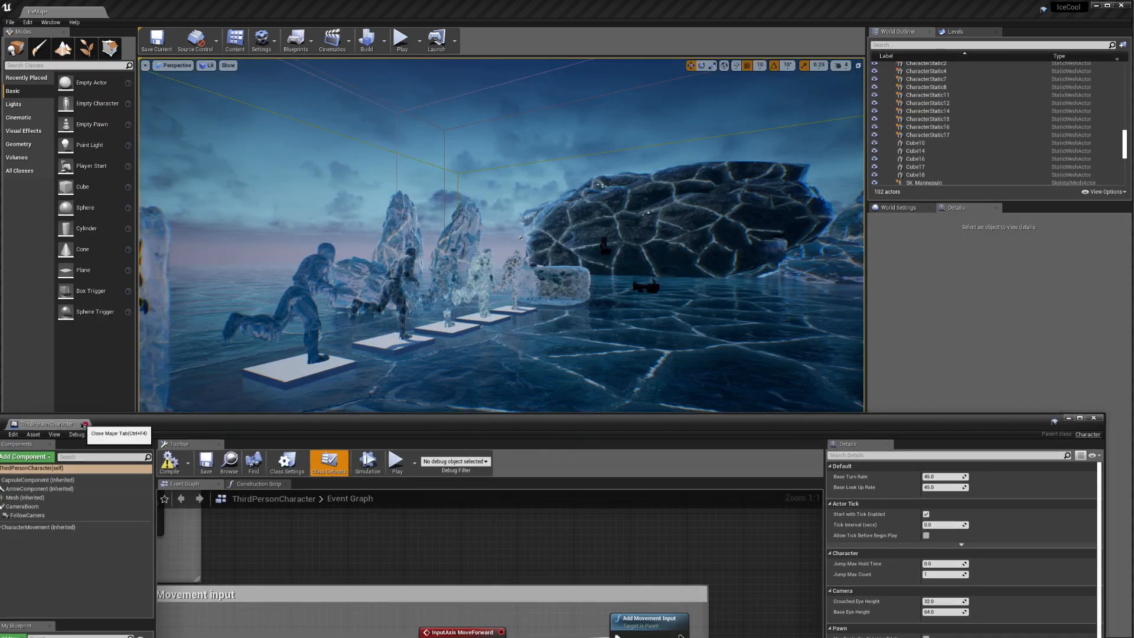
click(84, 424)
click(400, 43)
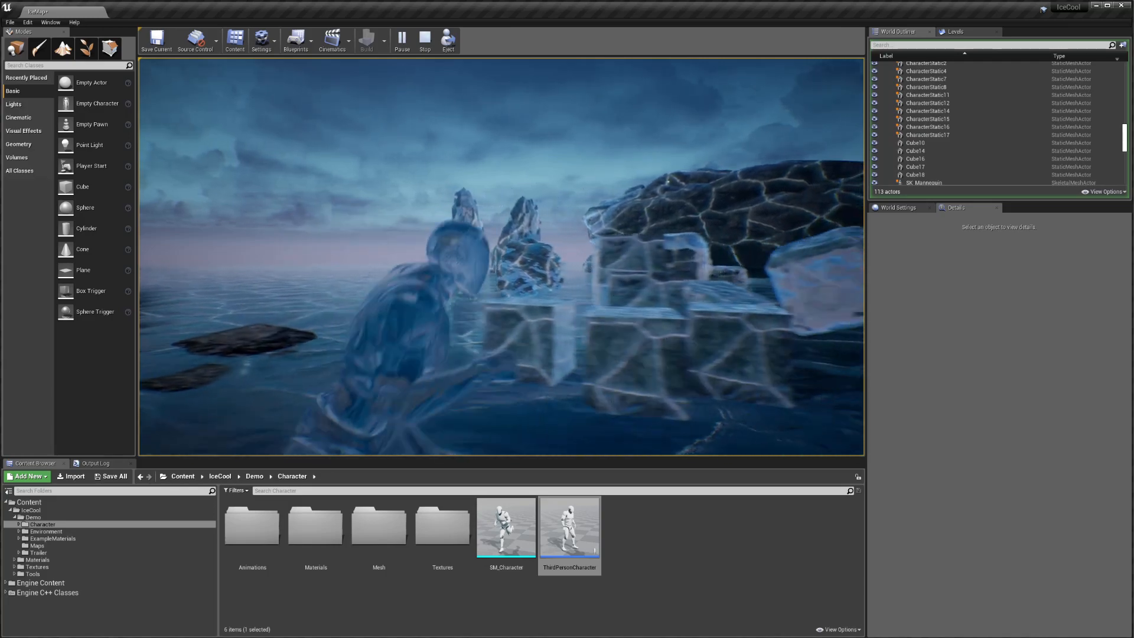
key(Escape)
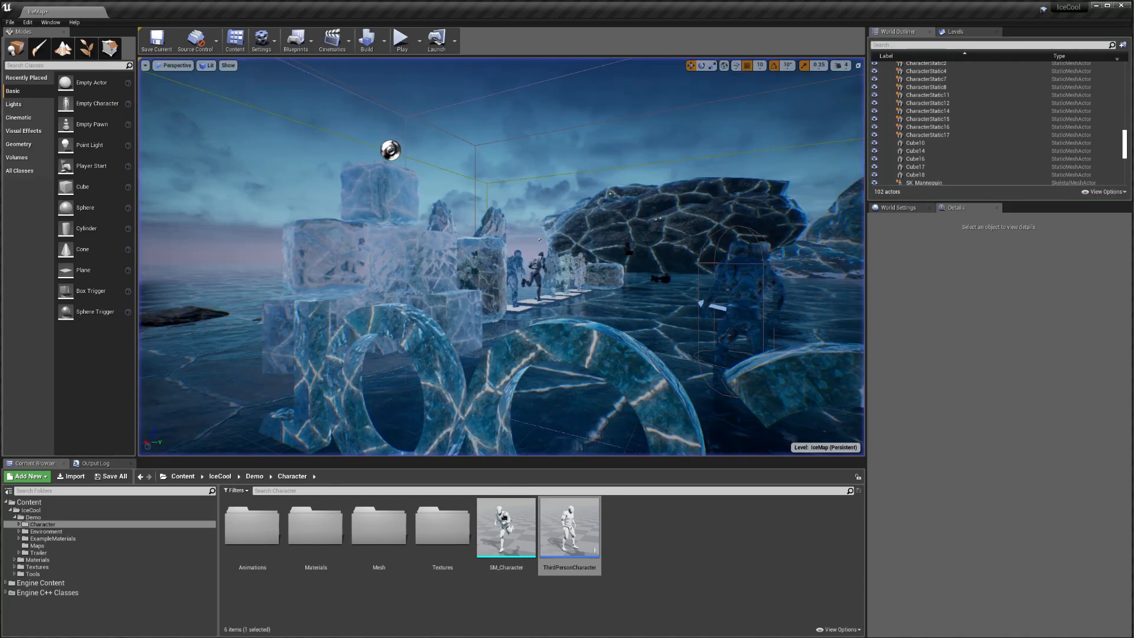
In the project's Engine Input settings, set the MoveRight scale to -1.0 for the A key and 1.0 for the D key
click(261, 41)
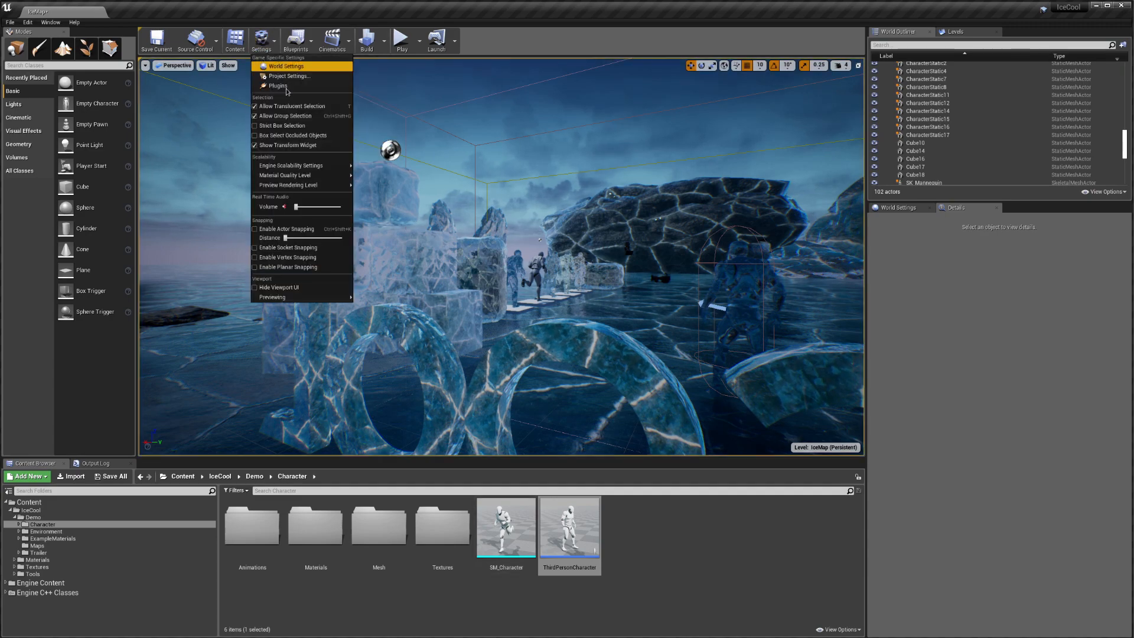
click(287, 77)
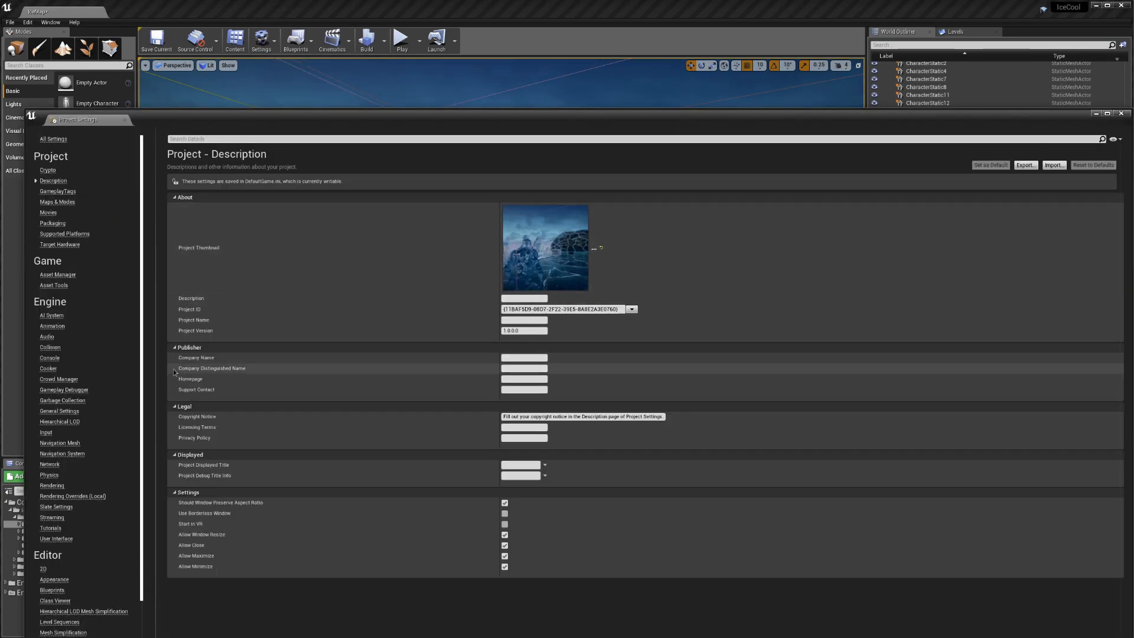
click(46, 433)
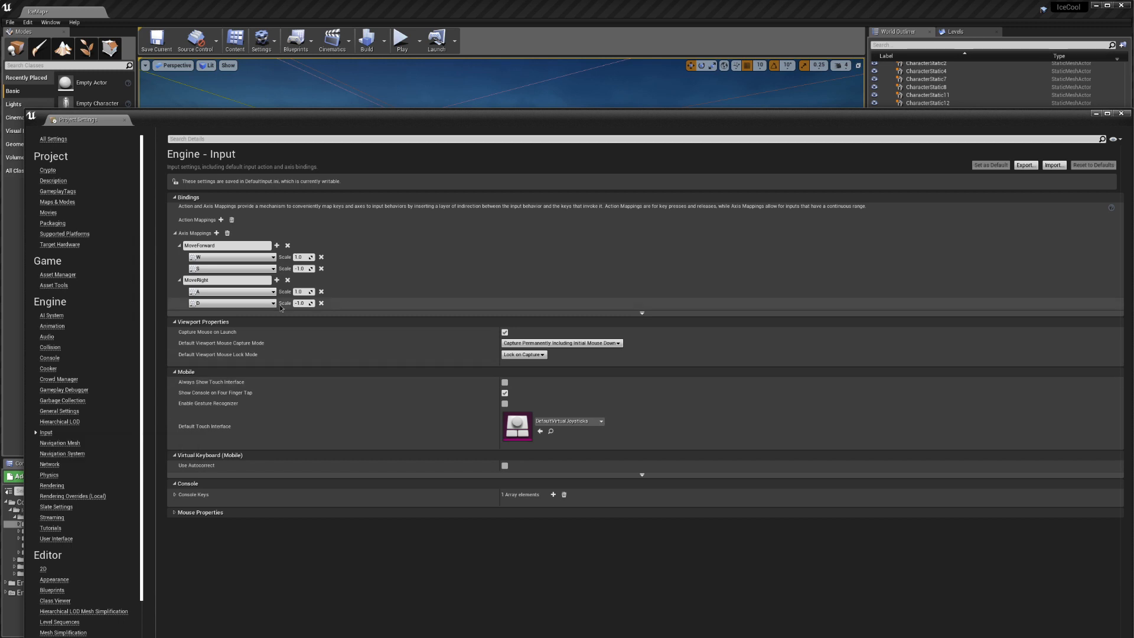
click(299, 292)
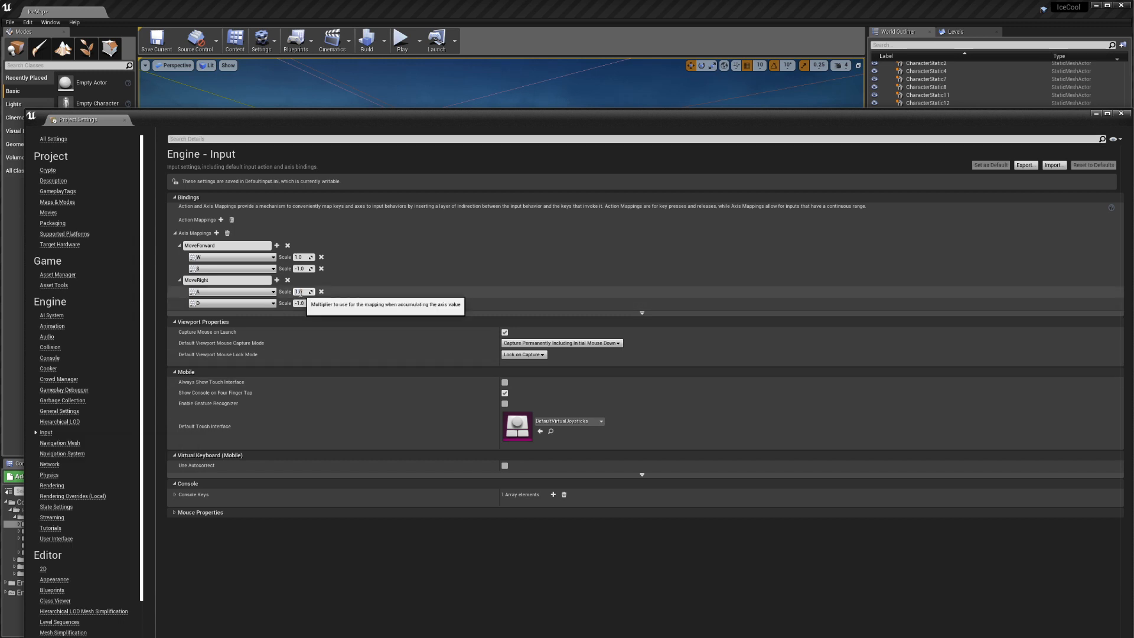
text(-1)
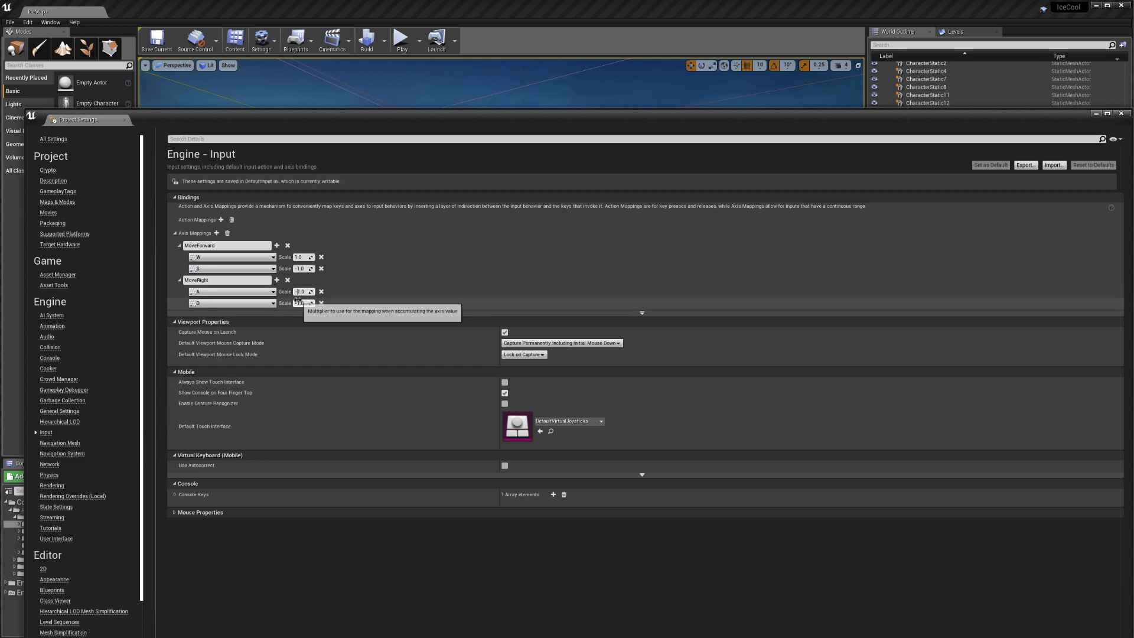
key(Tab)
key(Left)
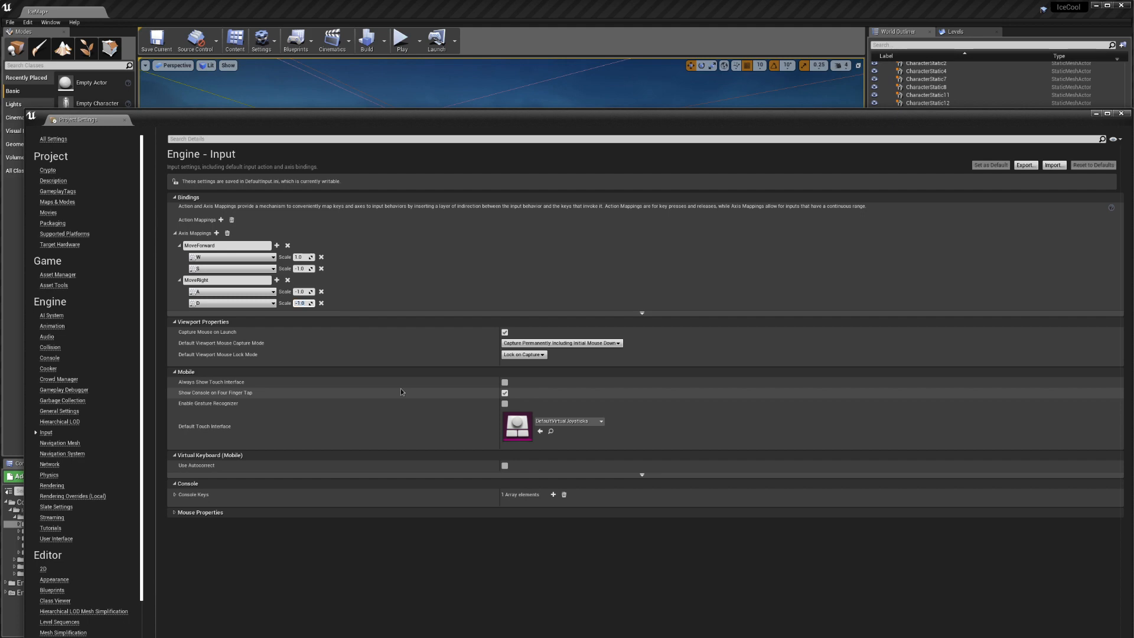
key(Delete)
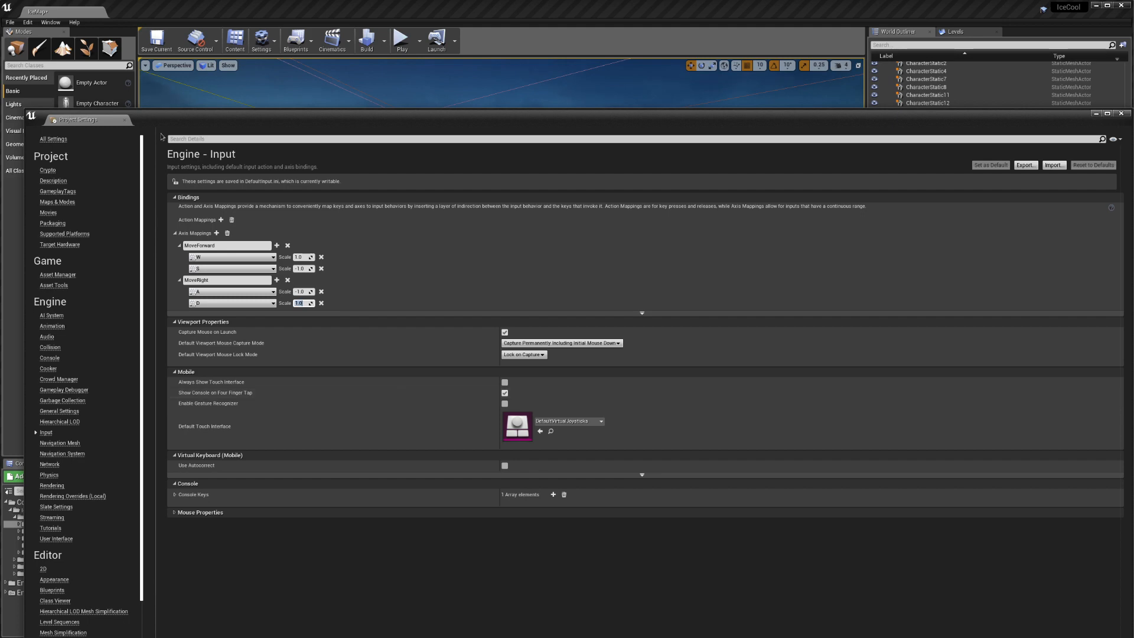
click(125, 120)
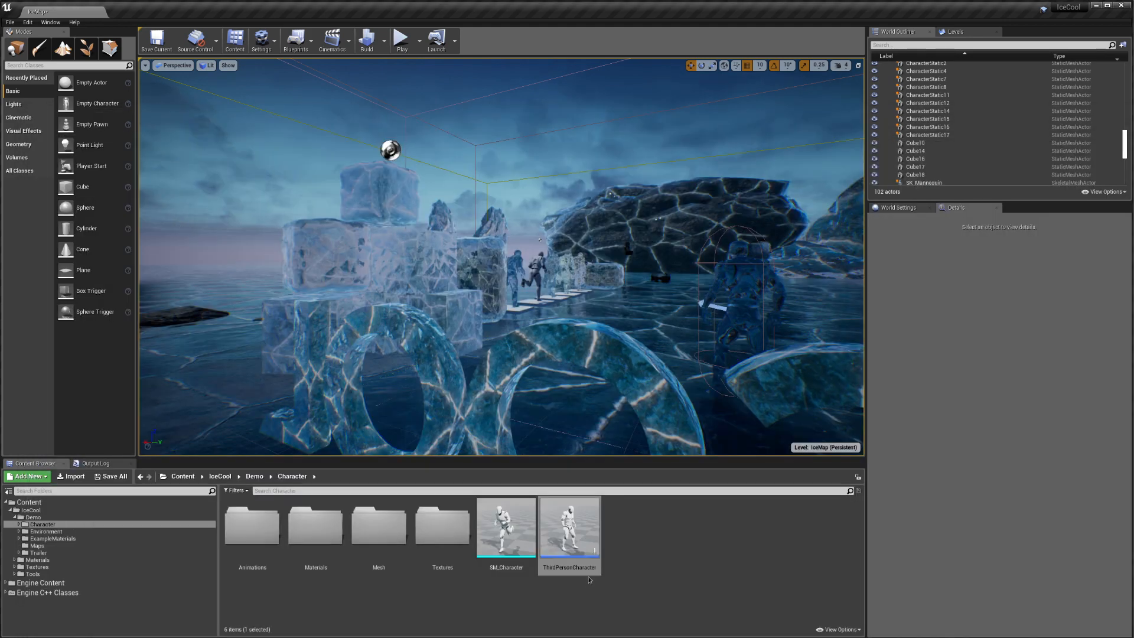
Open the ThirdPersonCharacter blueprint and examine the input names used in the Mouse input and Jump sections of the event graph
double_click(583, 543)
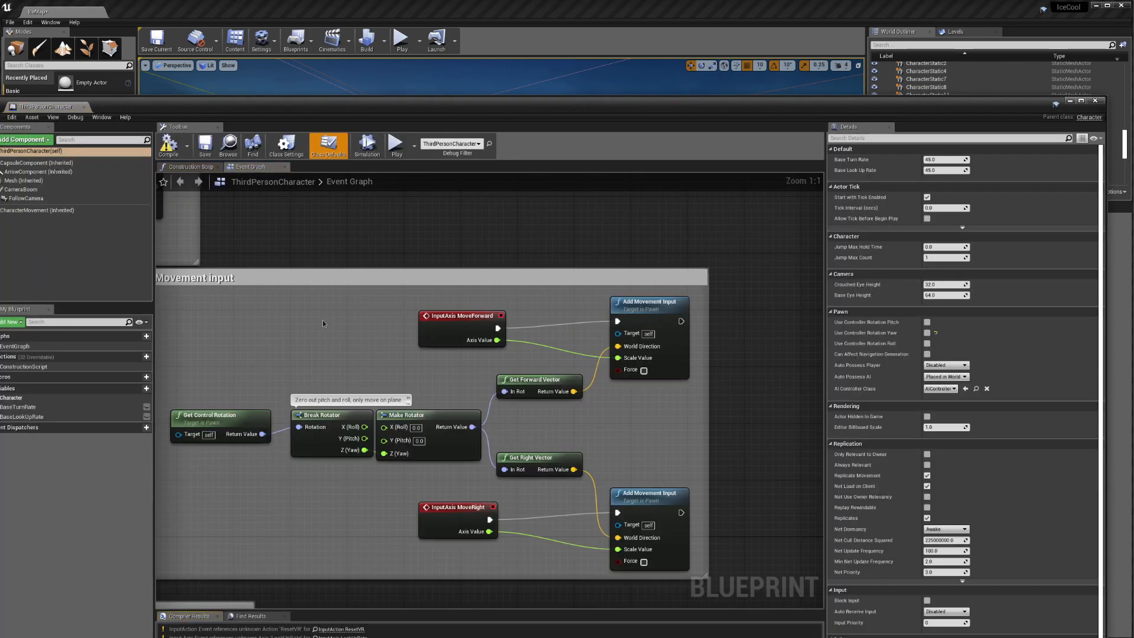
scroll(316, 359, down, 5)
right_drag(254, 353, 543, 334)
scroll(435, 355, up, 5)
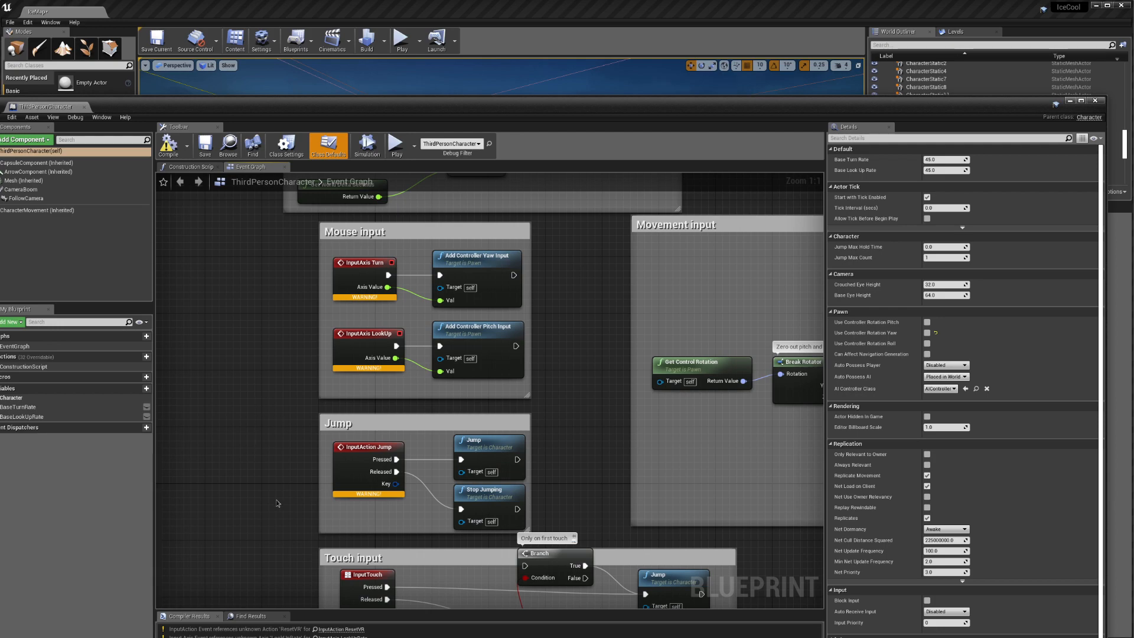
right_drag(278, 503, 274, 565)
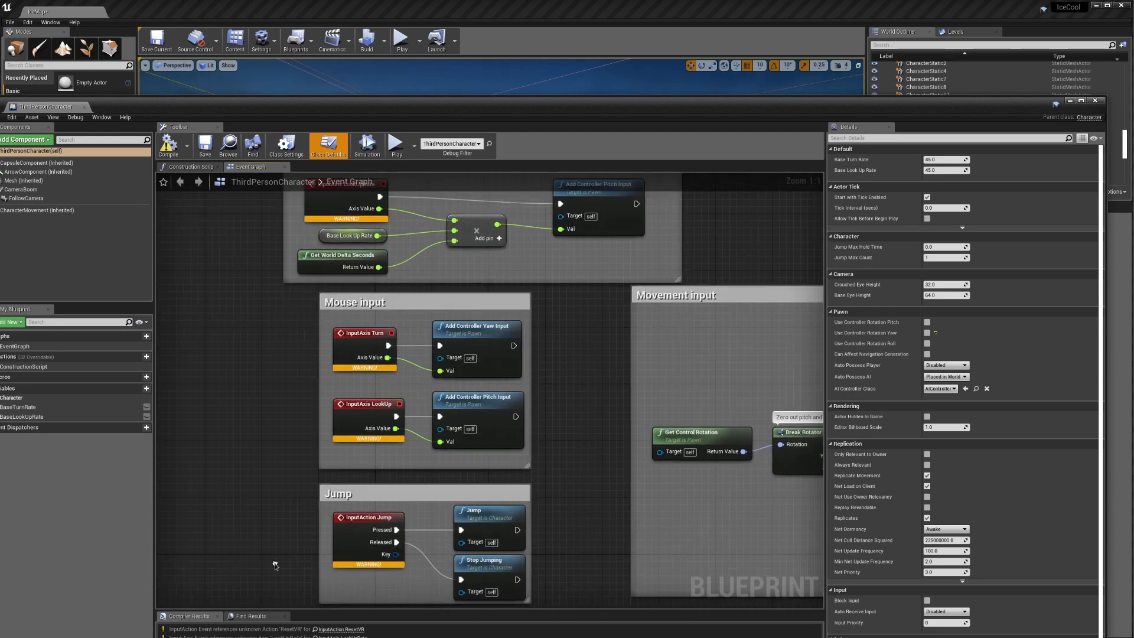
In the project's Engine Input settings, add an action mapping named Jump
key(alt+Tab)
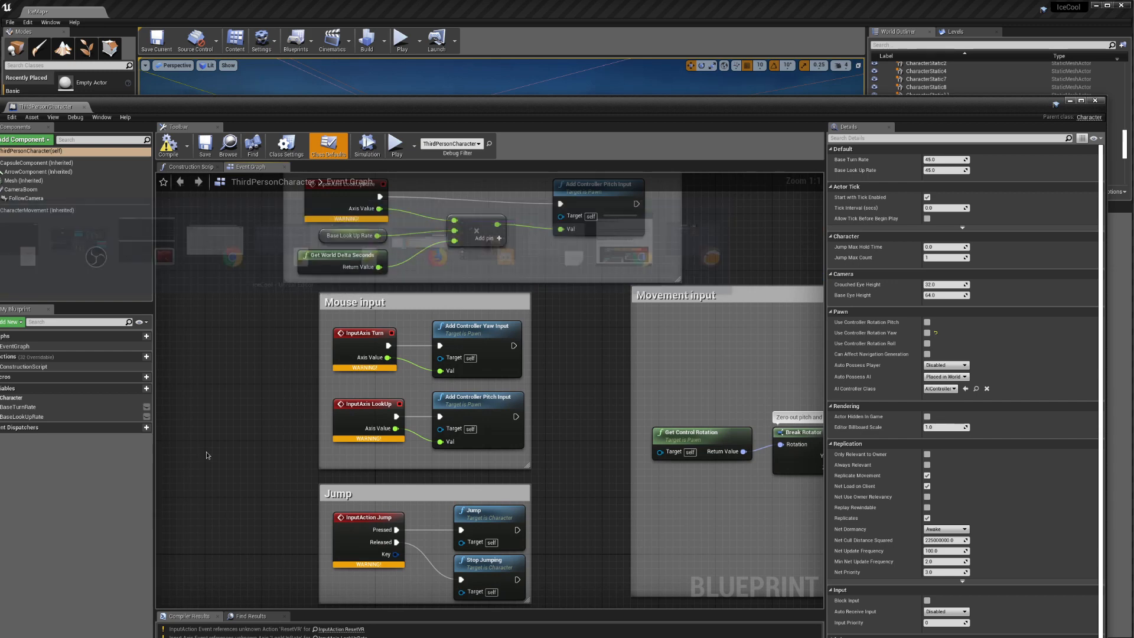
click(262, 42)
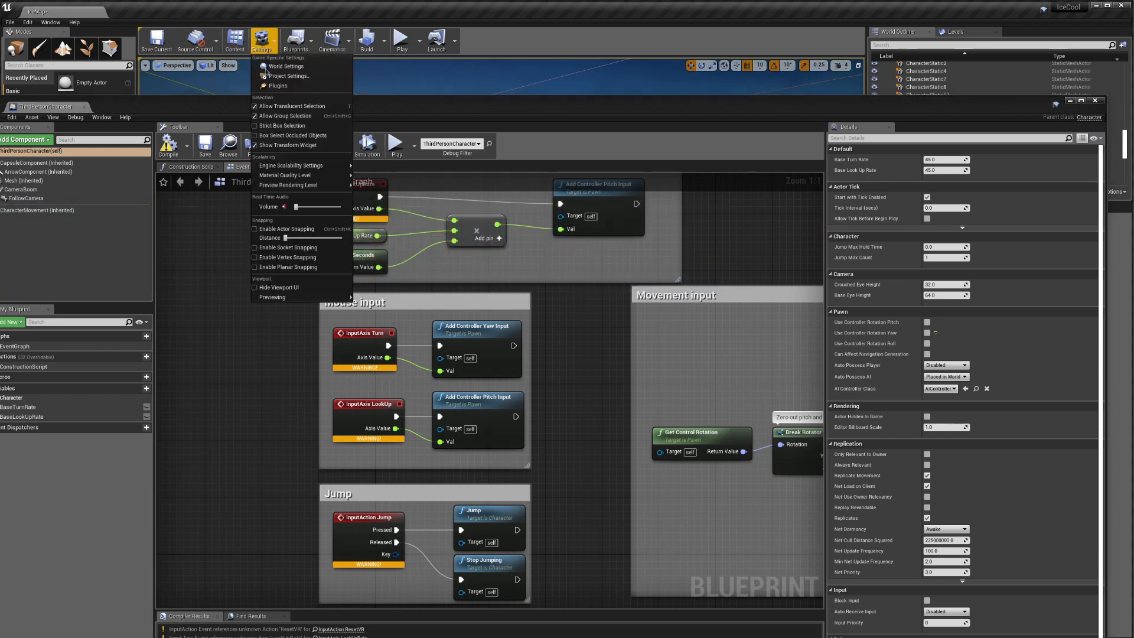
click(278, 77)
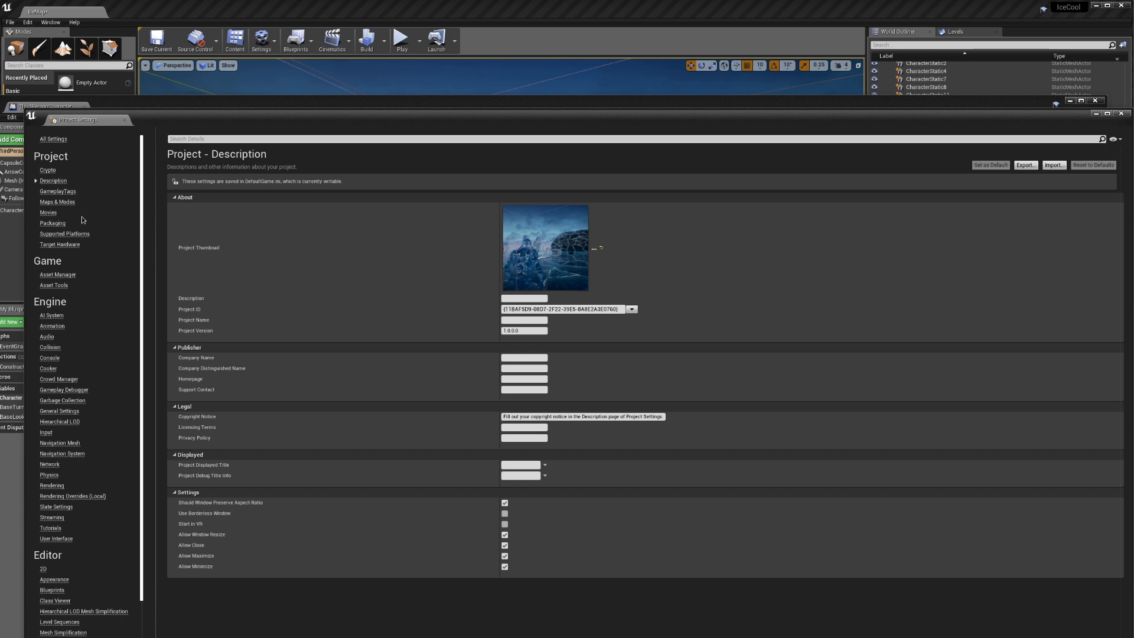
click(46, 433)
click(221, 220)
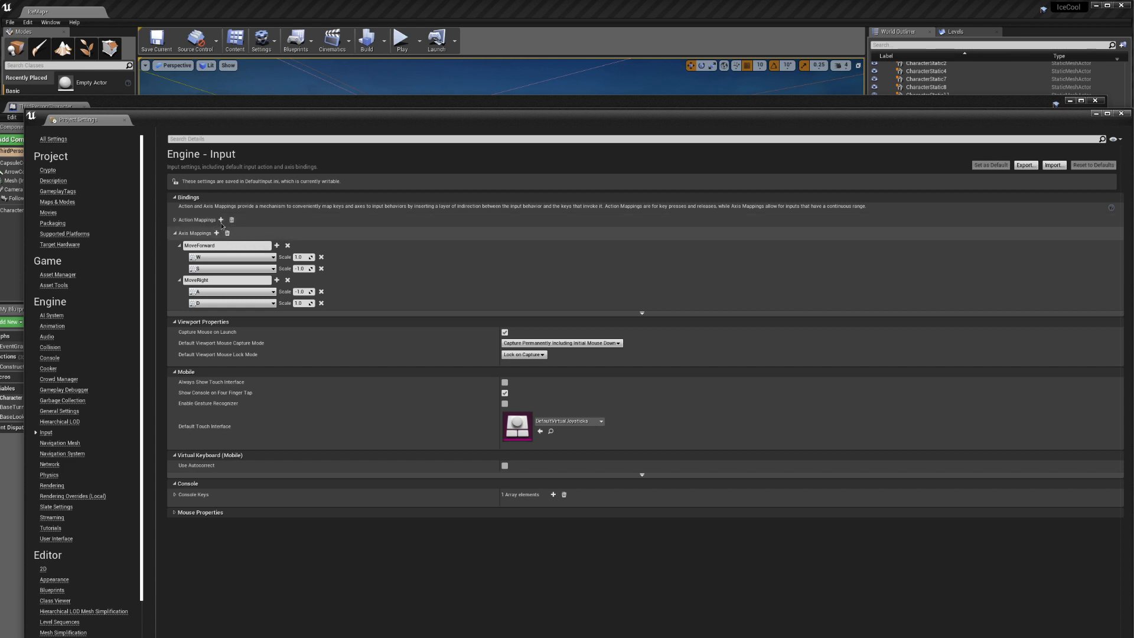
click(221, 219)
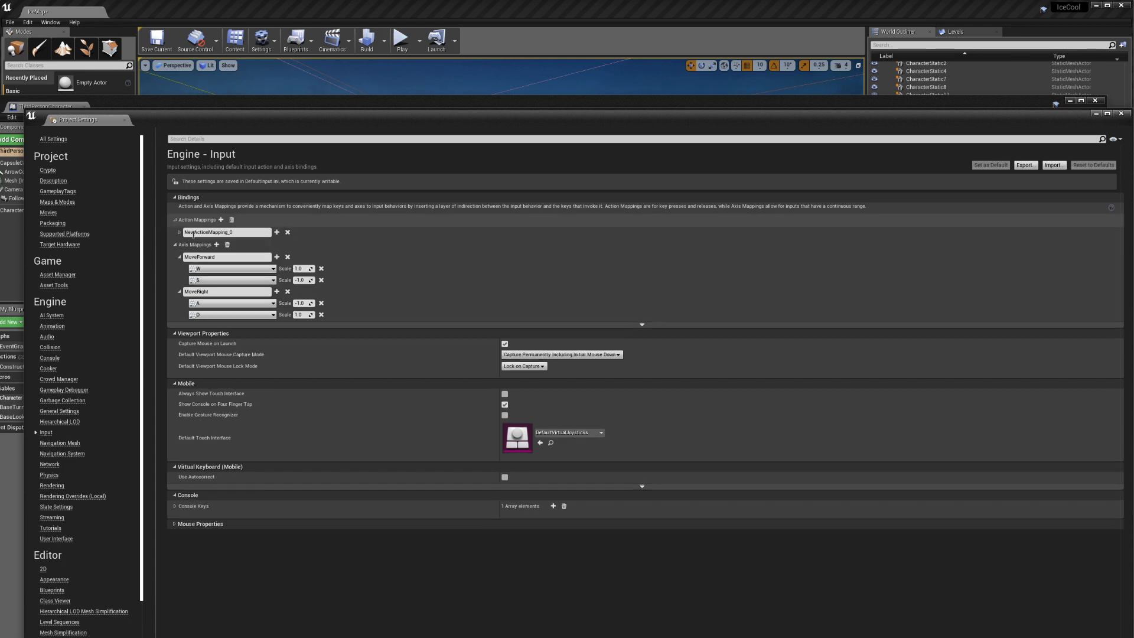
click(213, 232)
text(Jump)
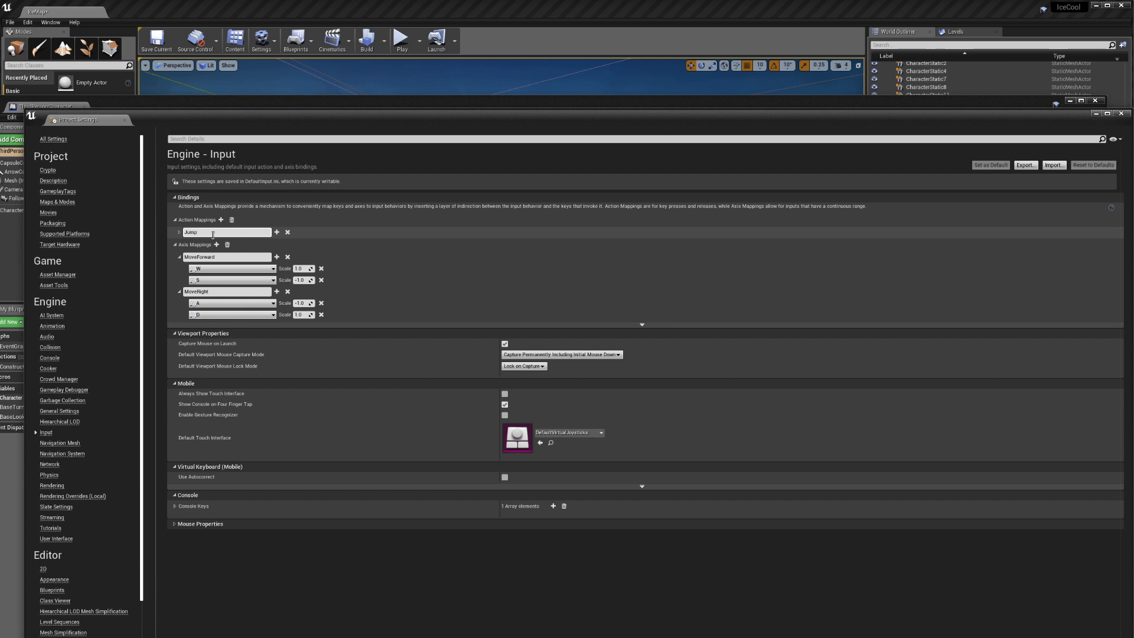
Expand the Jump action mapping and assign the keyboard Space Bar to it
click(179, 232)
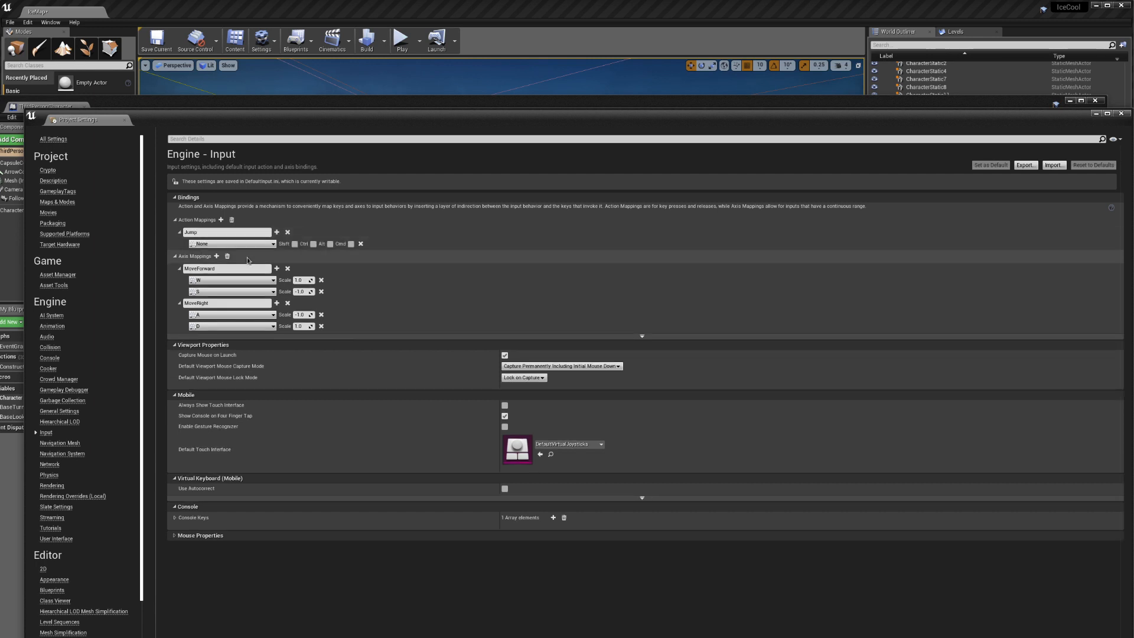
click(242, 244)
text(space)
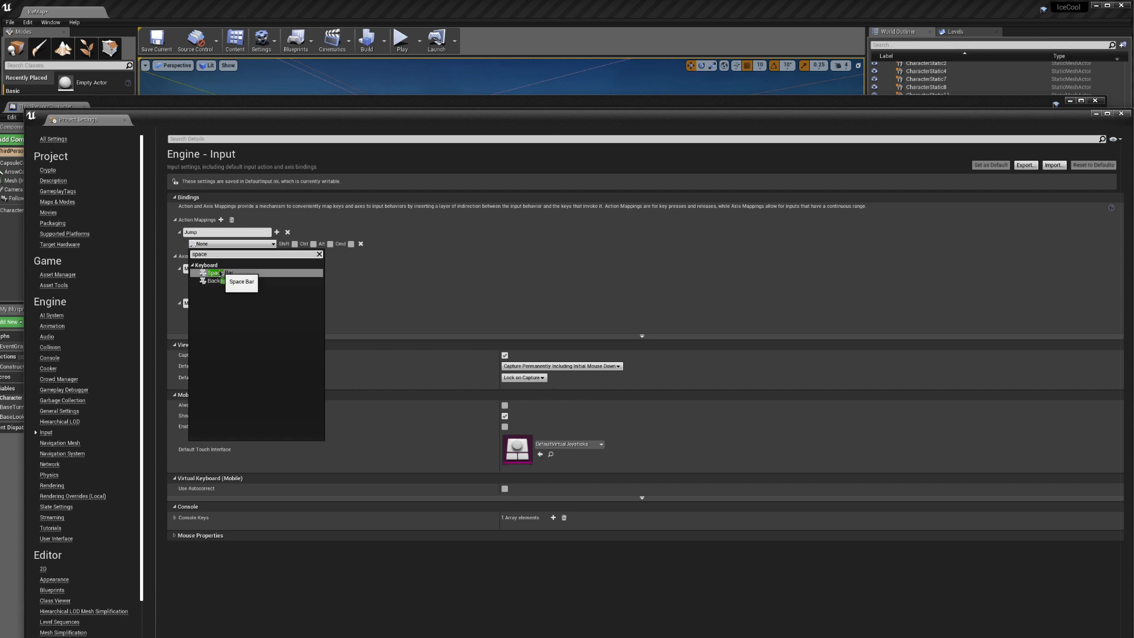
click(222, 273)
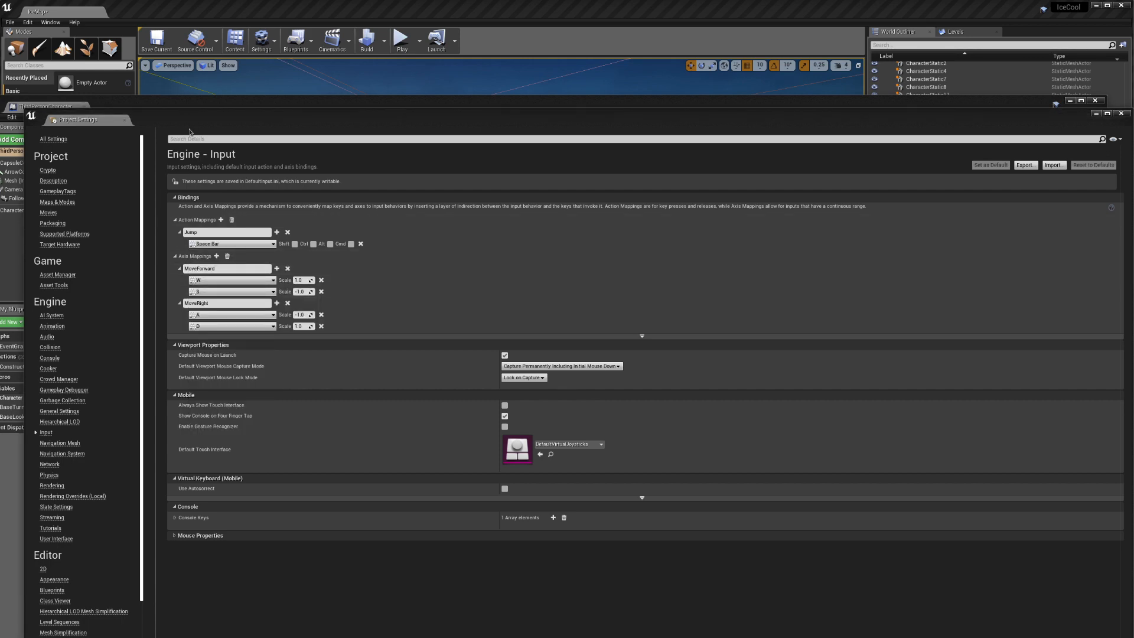
Examine the input names used in the Gamepad input and Mouse input sections of the ThirdPersonCharacter event graph
drag(231, 119, 283, 637)
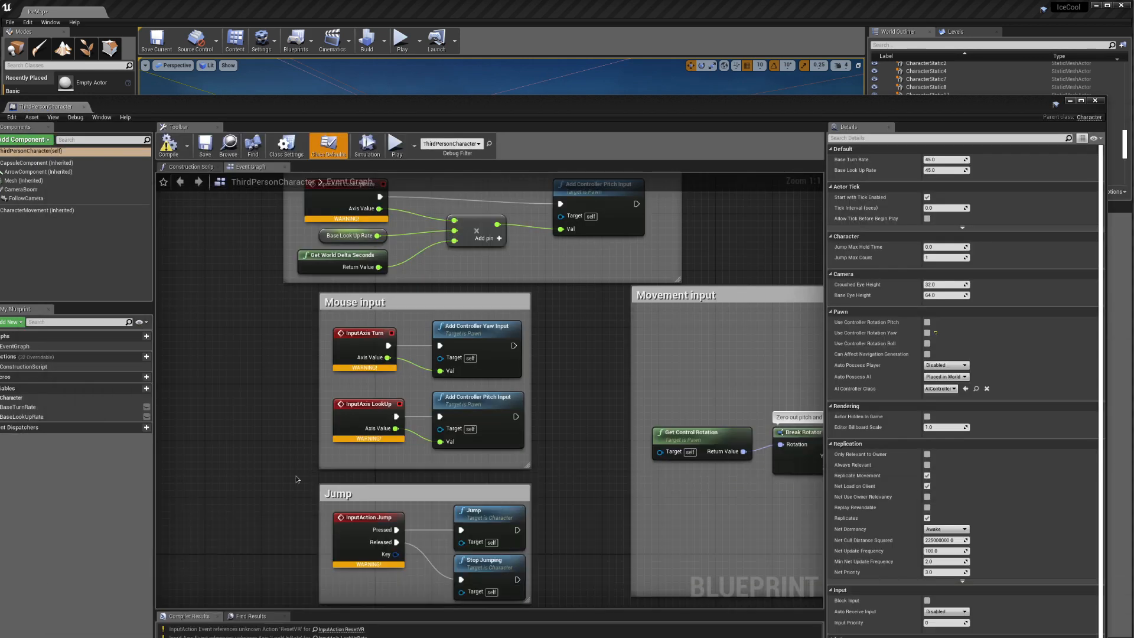
right_drag(252, 399, 238, 448)
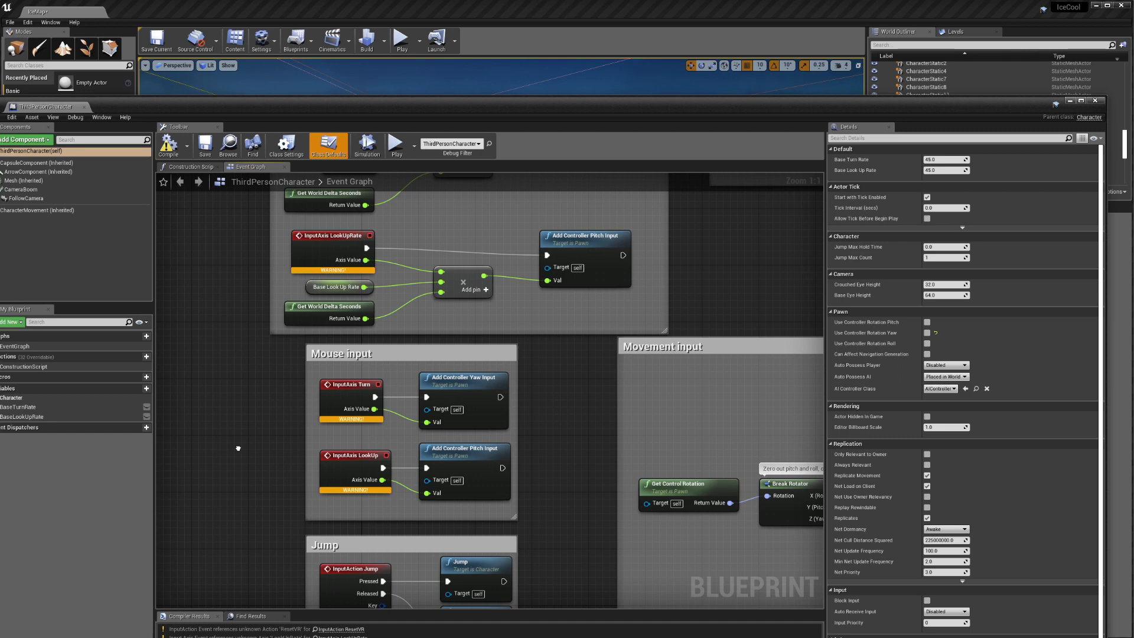
right_drag(238, 448, 240, 595)
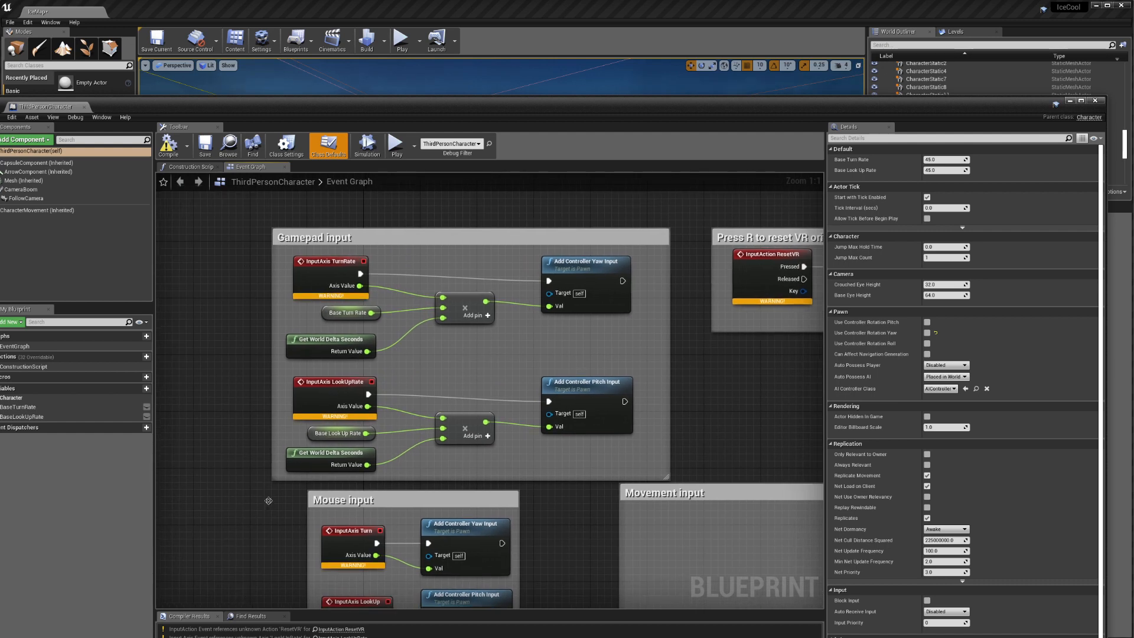
right_drag(255, 516, 145, 537)
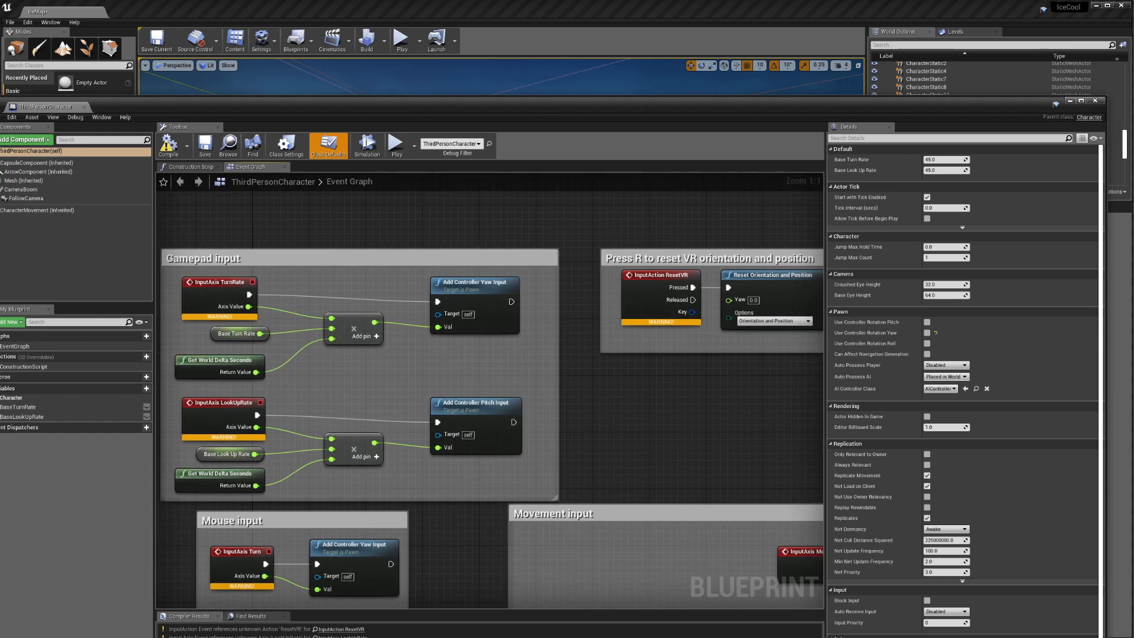
right_drag(644, 455, 734, 285)
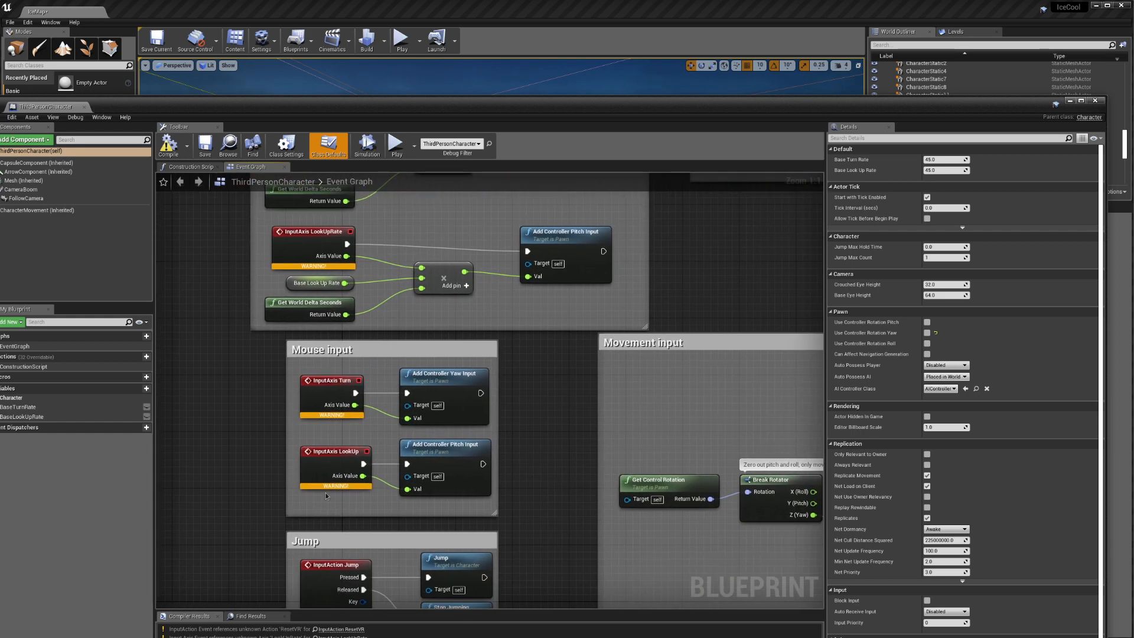
right_drag(543, 402, 548, 493)
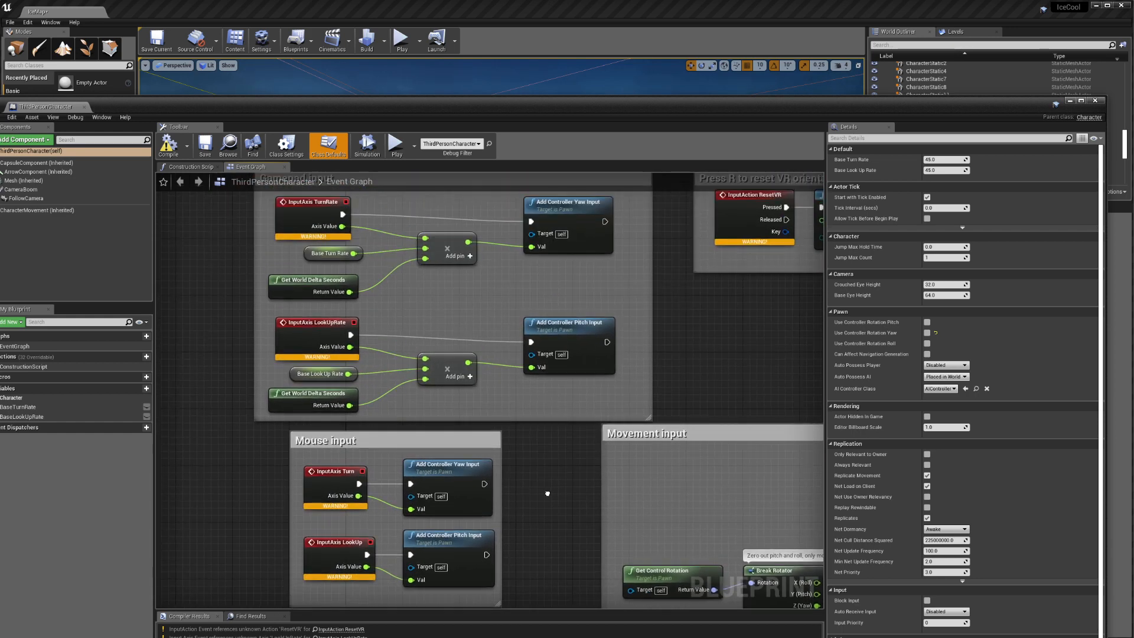
right_drag(548, 493, 548, 412)
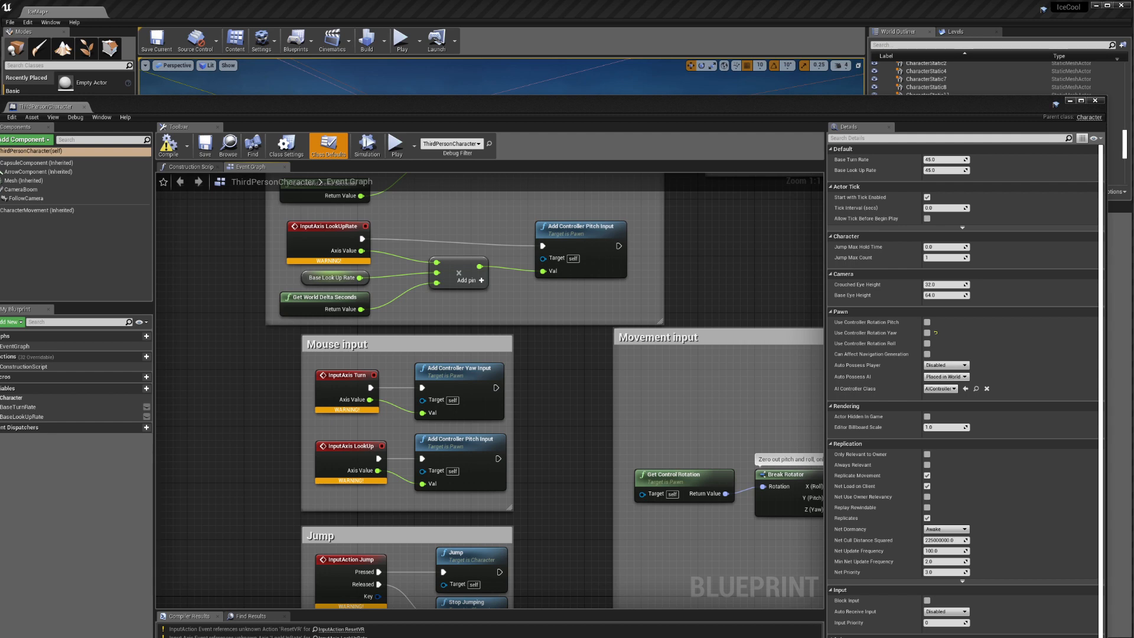
Add an axis mapping named LookUp in the Engine Input settings and bind it to Mouse Y
drag(428, 637, 444, 231)
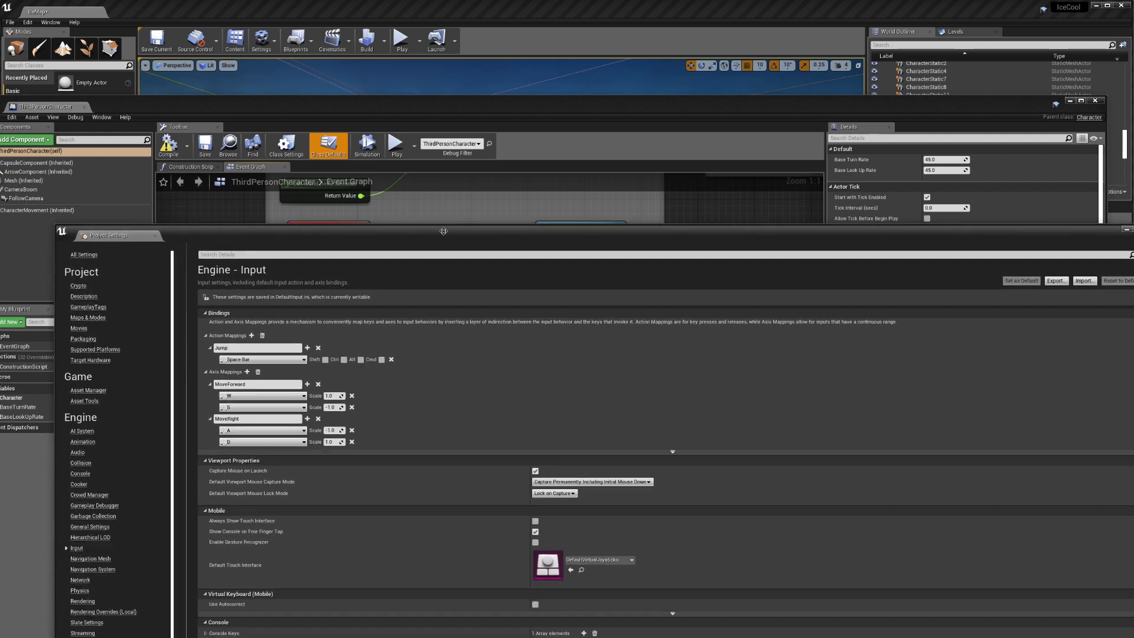
click(247, 371)
drag(390, 233, 390, 101)
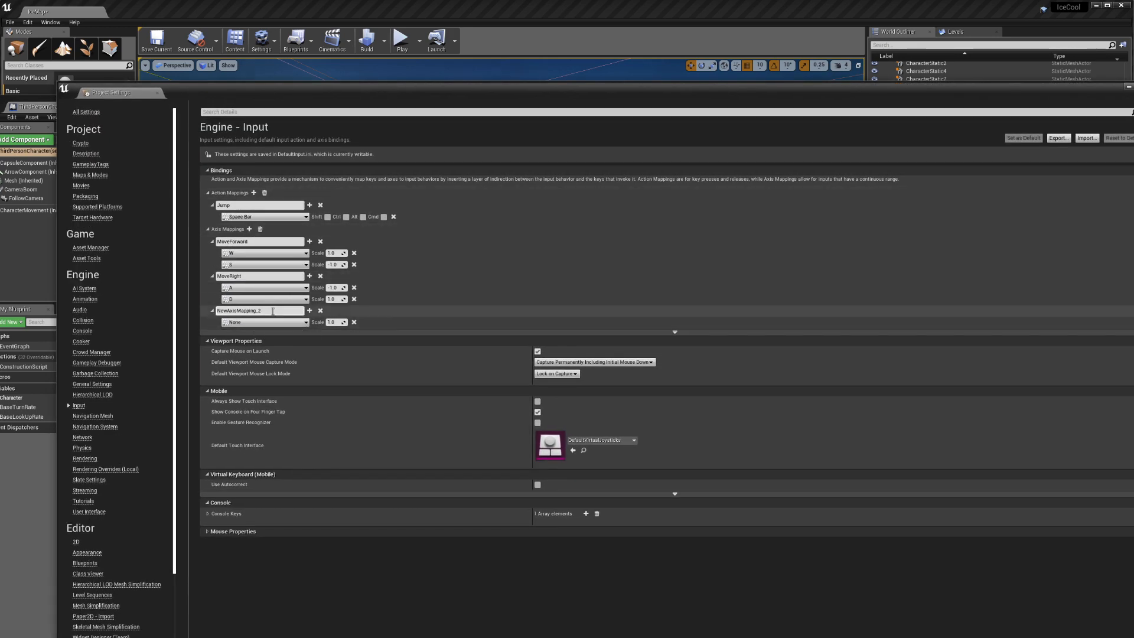
drag(356, 94, 336, 571)
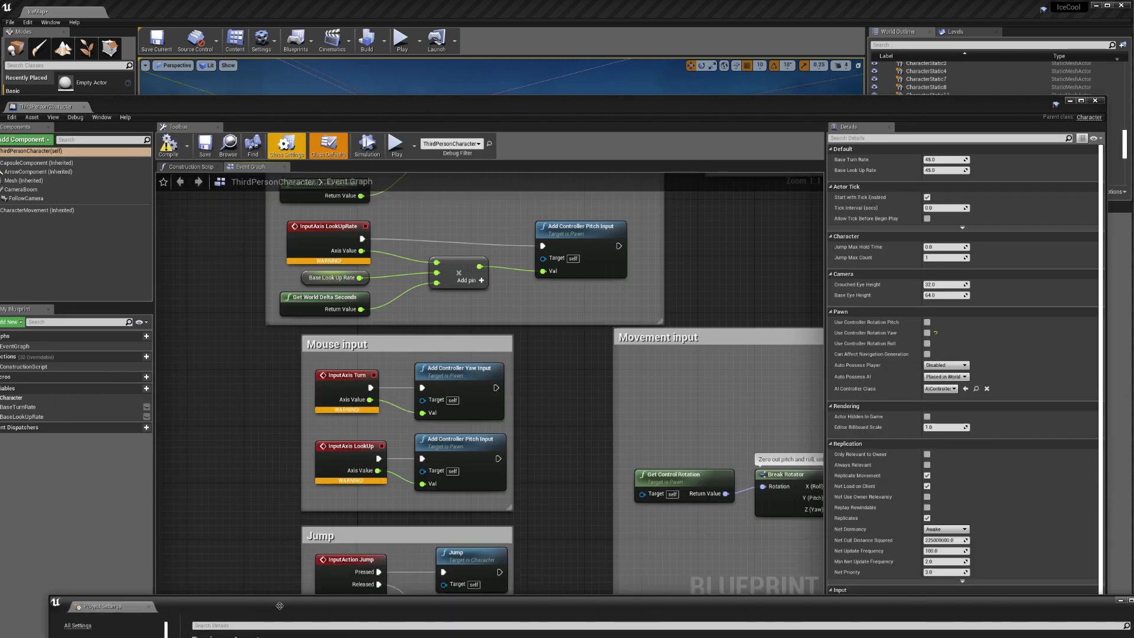
drag(279, 605, 301, 445)
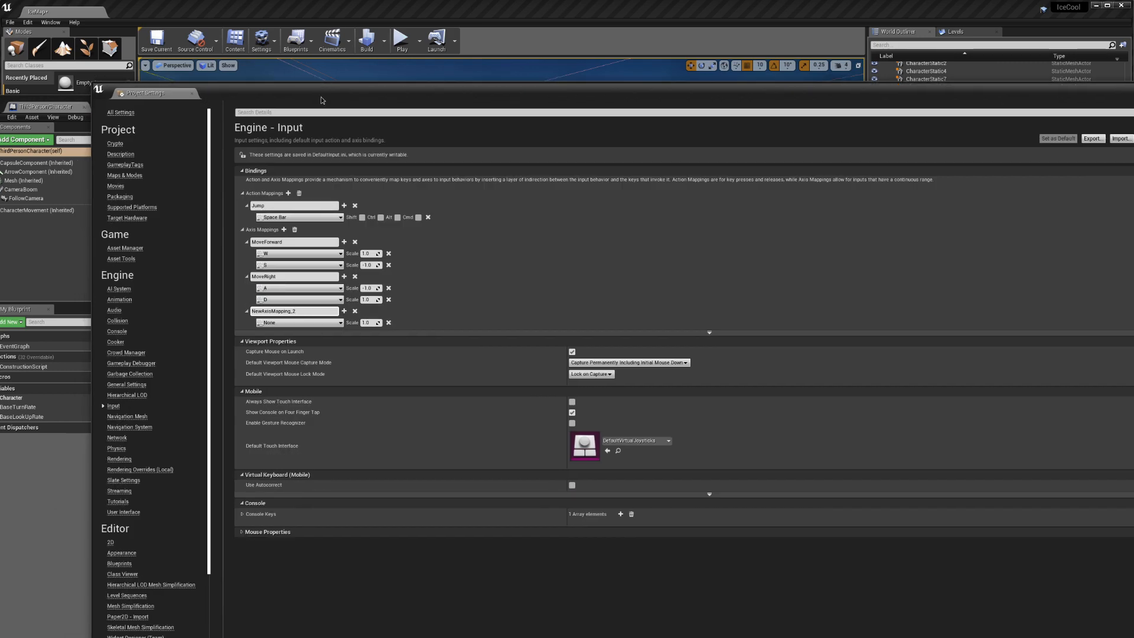
click(282, 311)
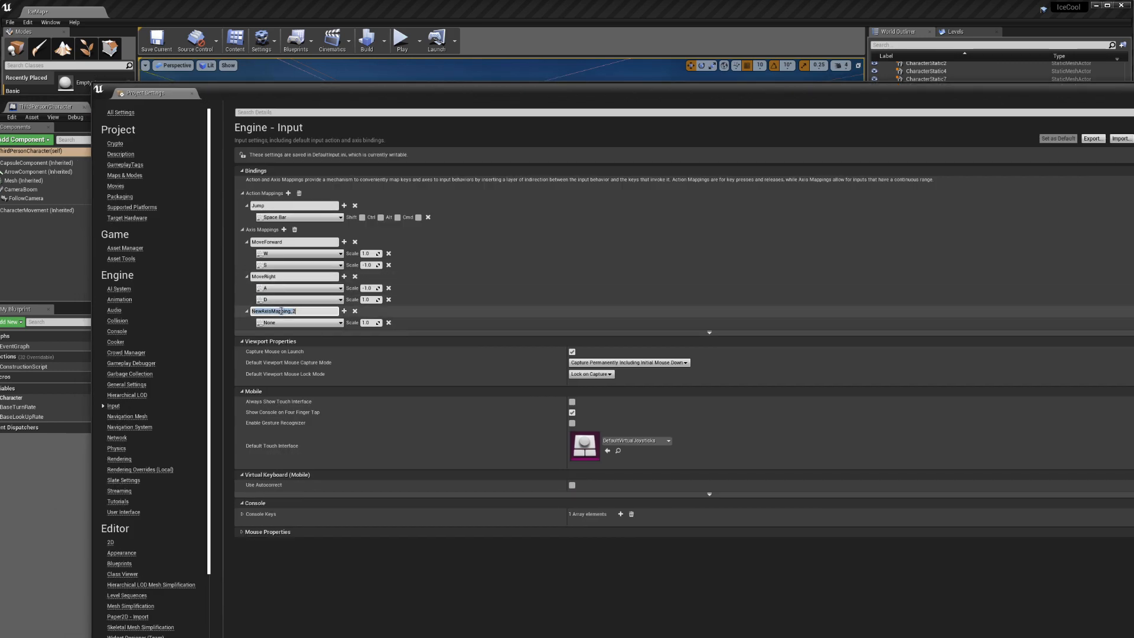
text(LookUp)
click(269, 324)
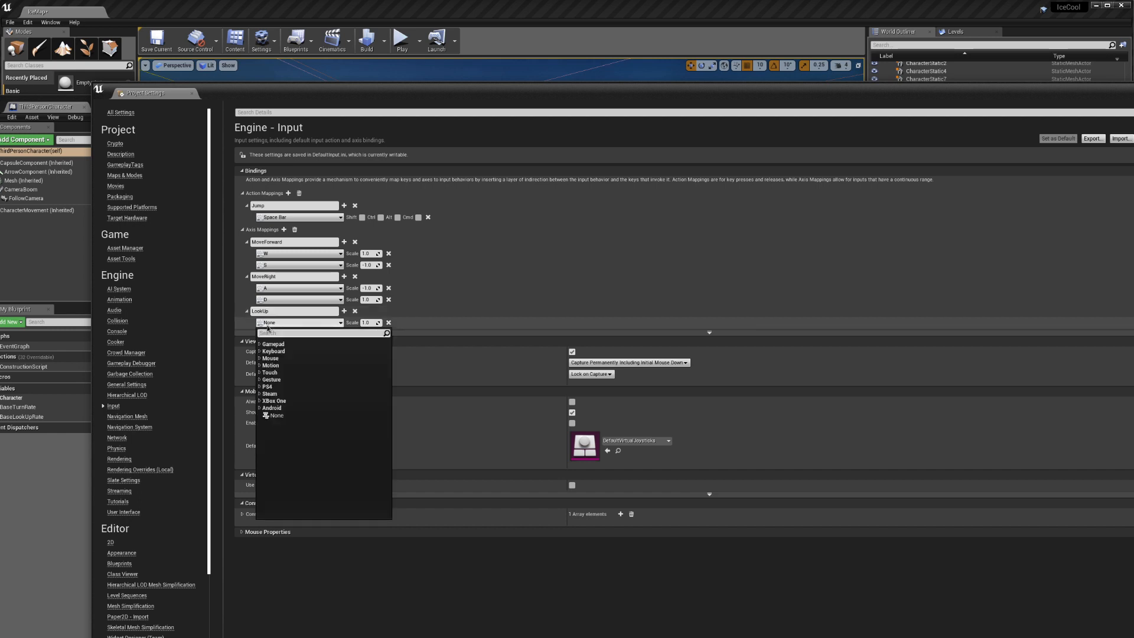
text(mouse)
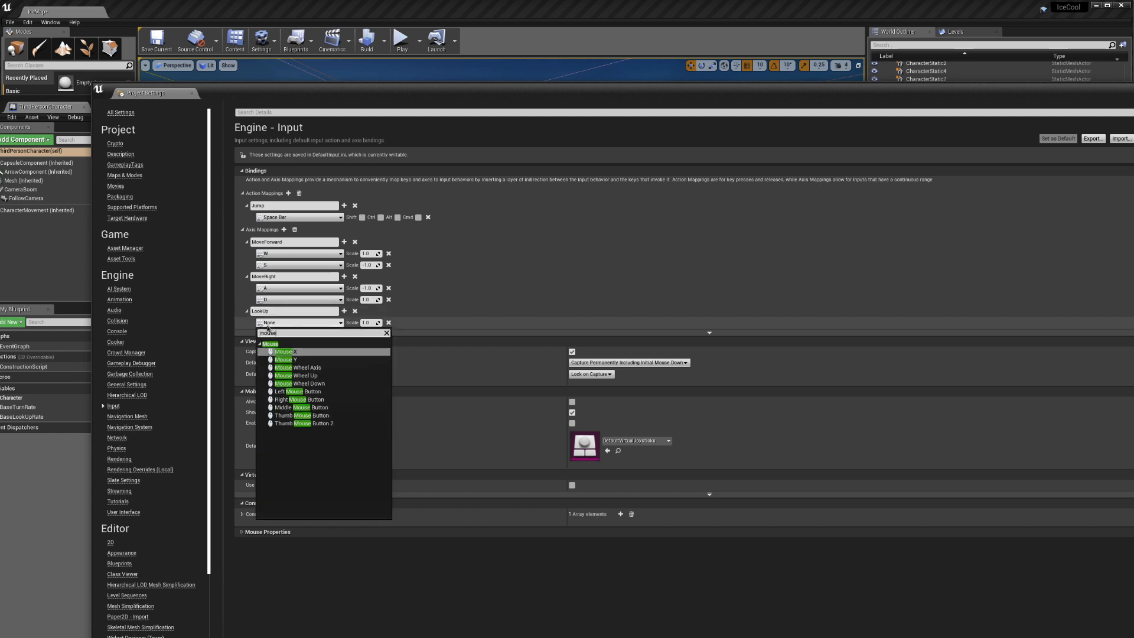
click(286, 359)
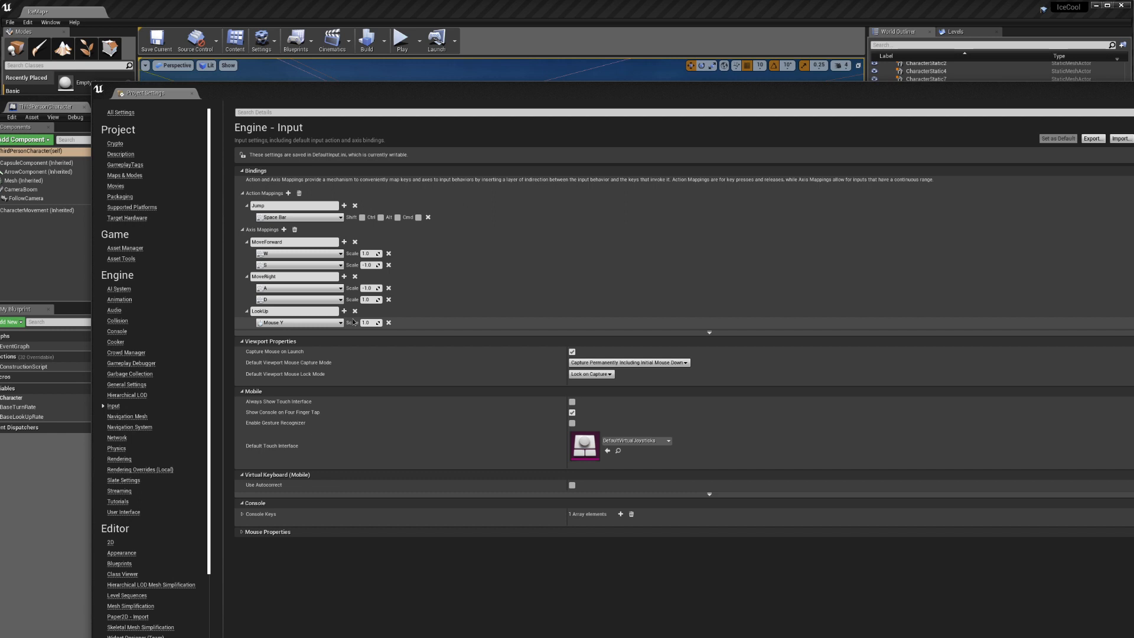
Add another axis mapping named Turn and bind it to Mouse X
click(284, 230)
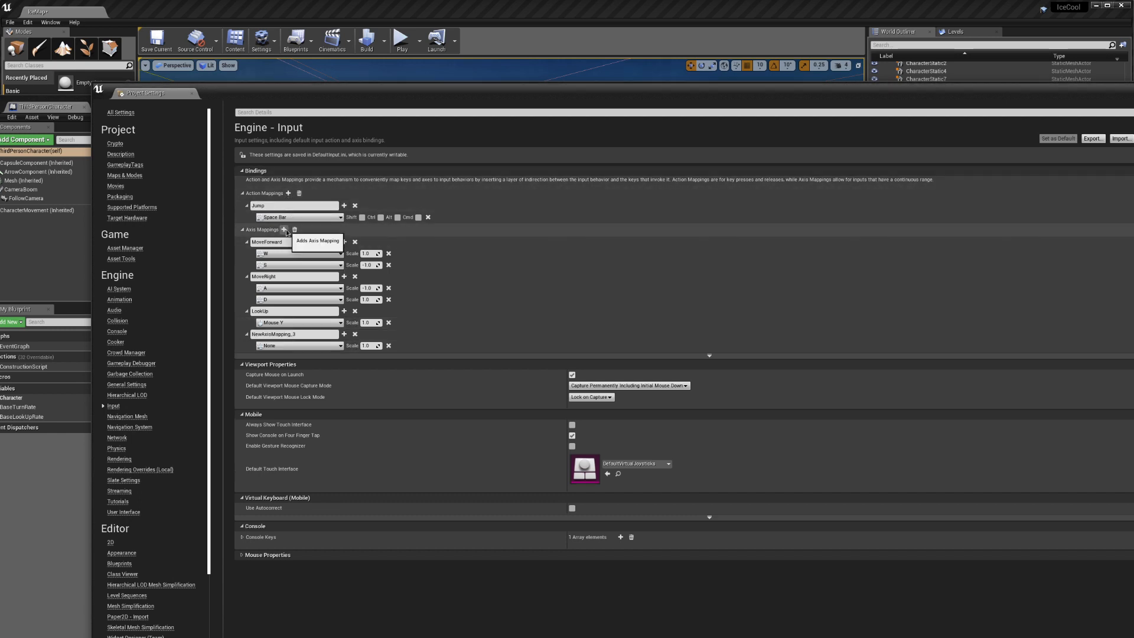
click(283, 338)
text(Turn)
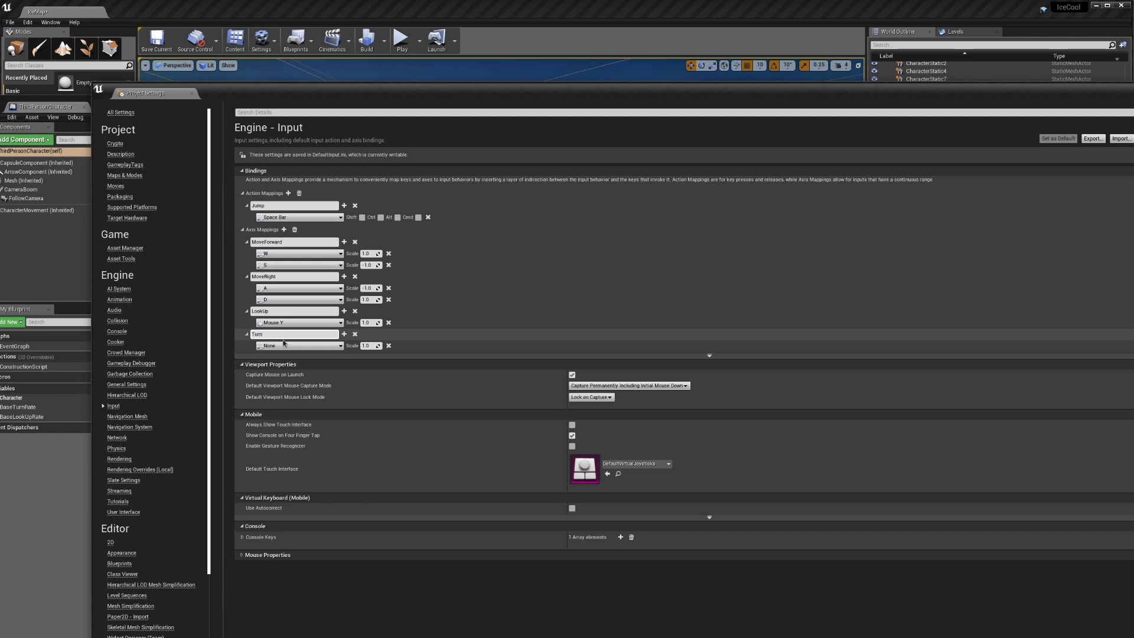
key(Return)
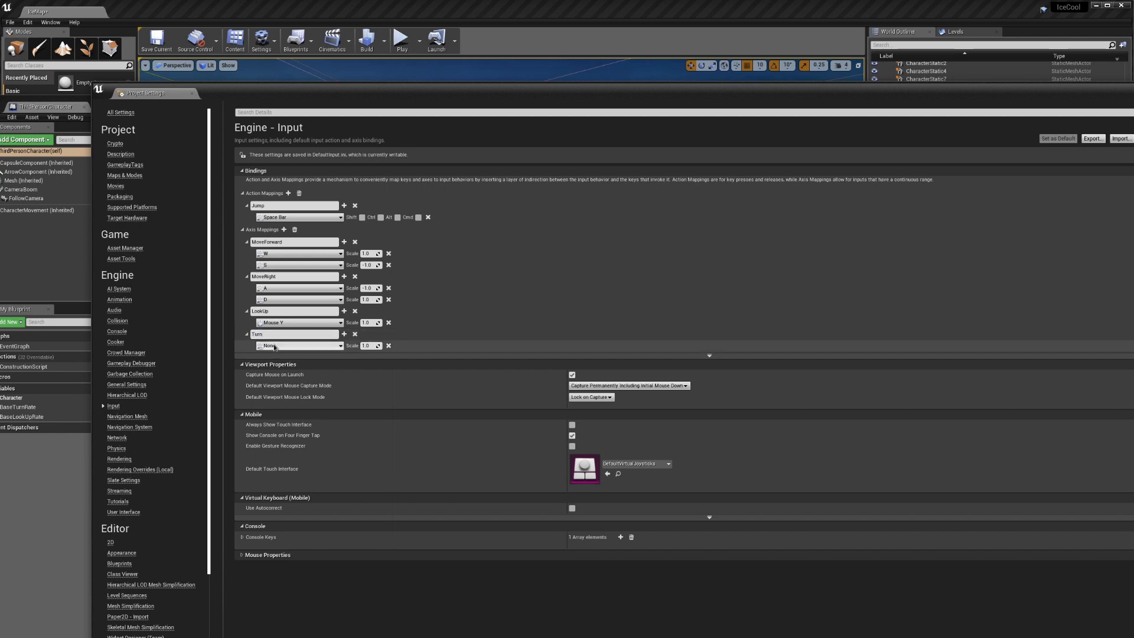
click(274, 346)
text(mouse)
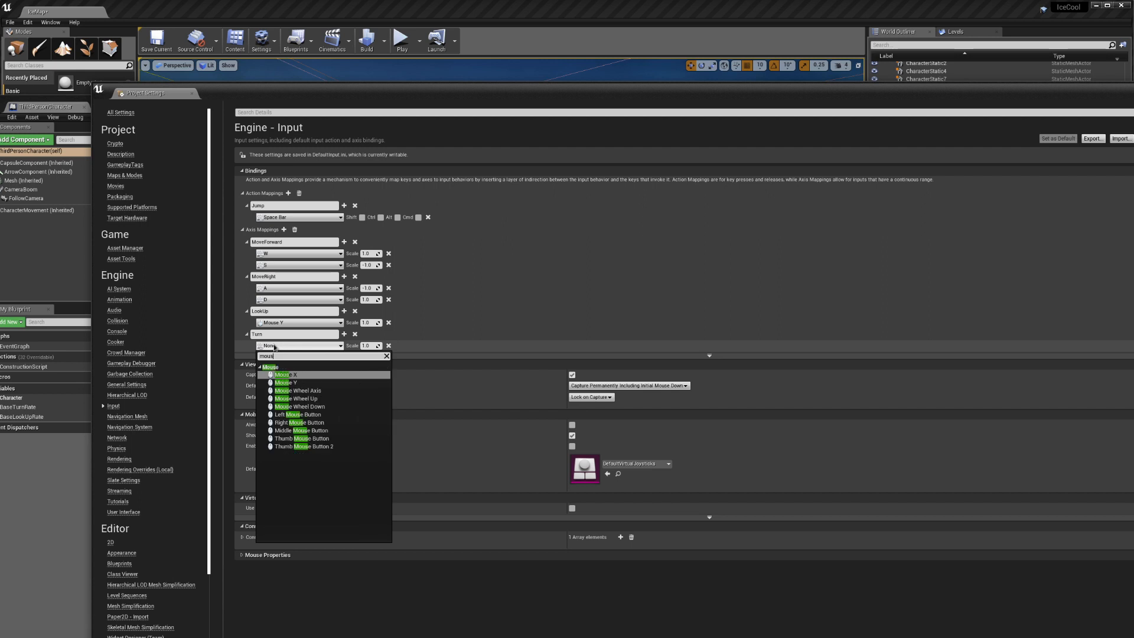
click(284, 374)
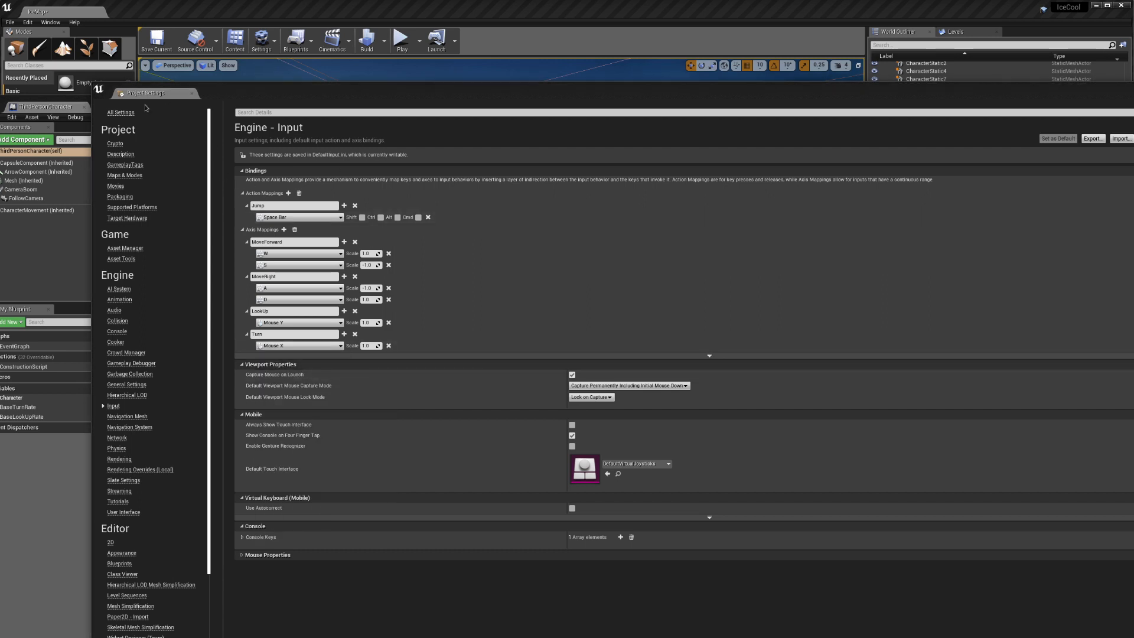
Close the project settings, uncover the level viewport, and play the level to test the character's mouse look
click(192, 93)
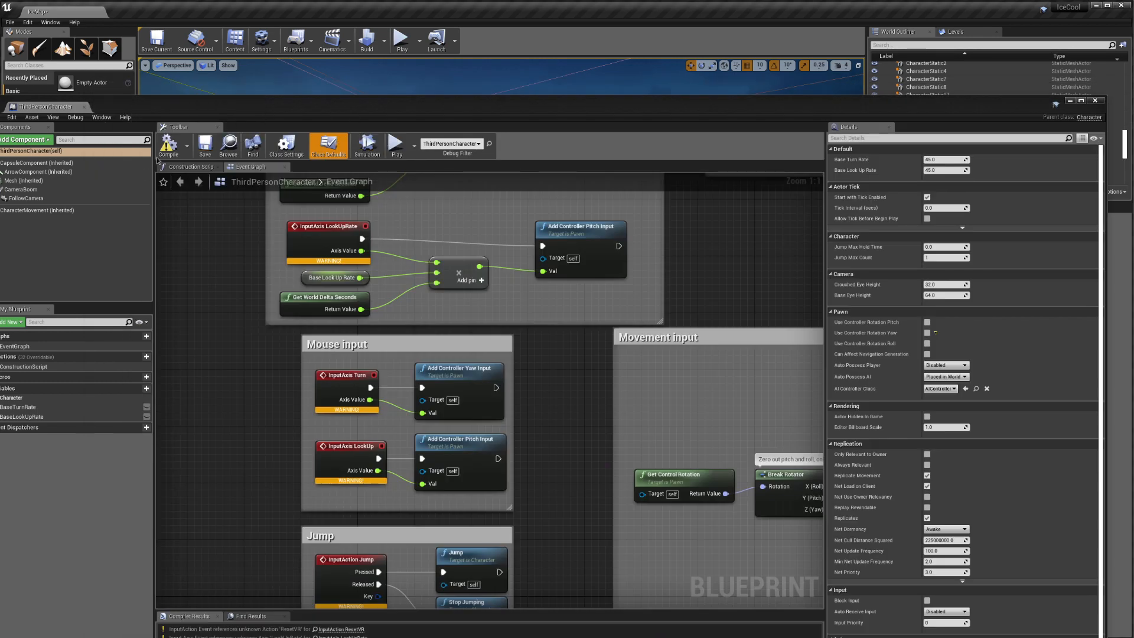
drag(384, 112, 374, 489)
click(387, 490)
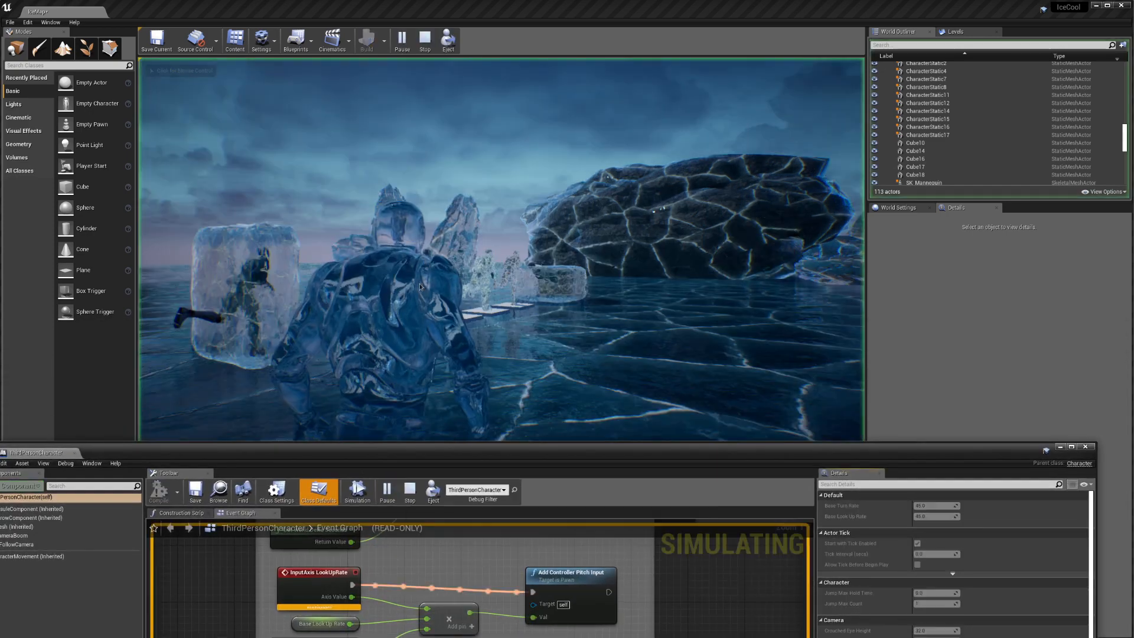
click(552, 281)
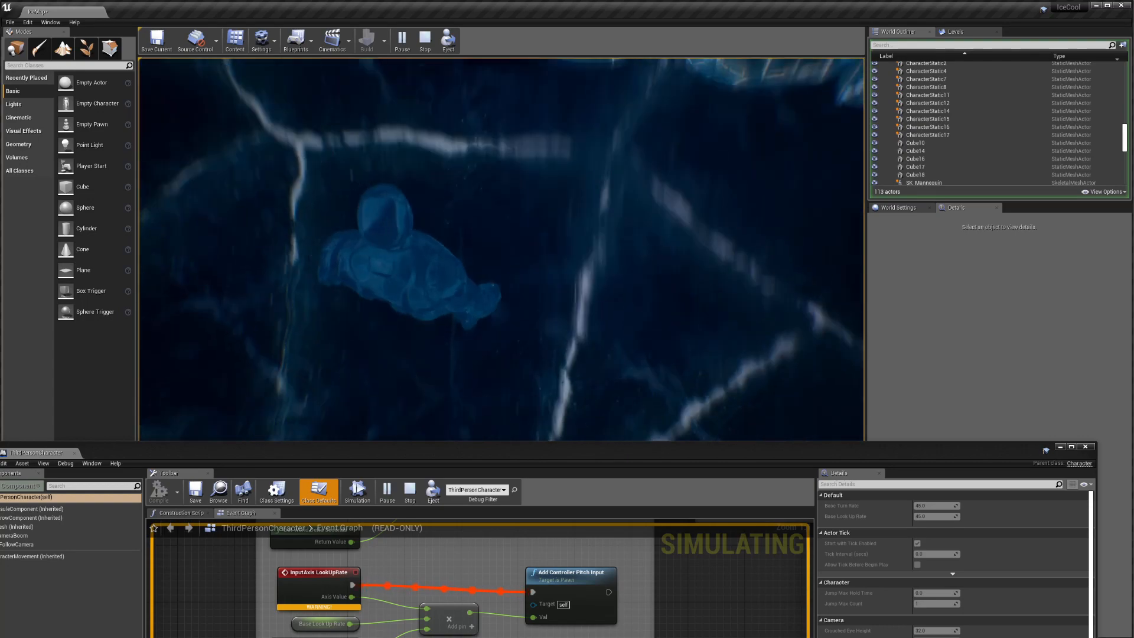
key(Escape)
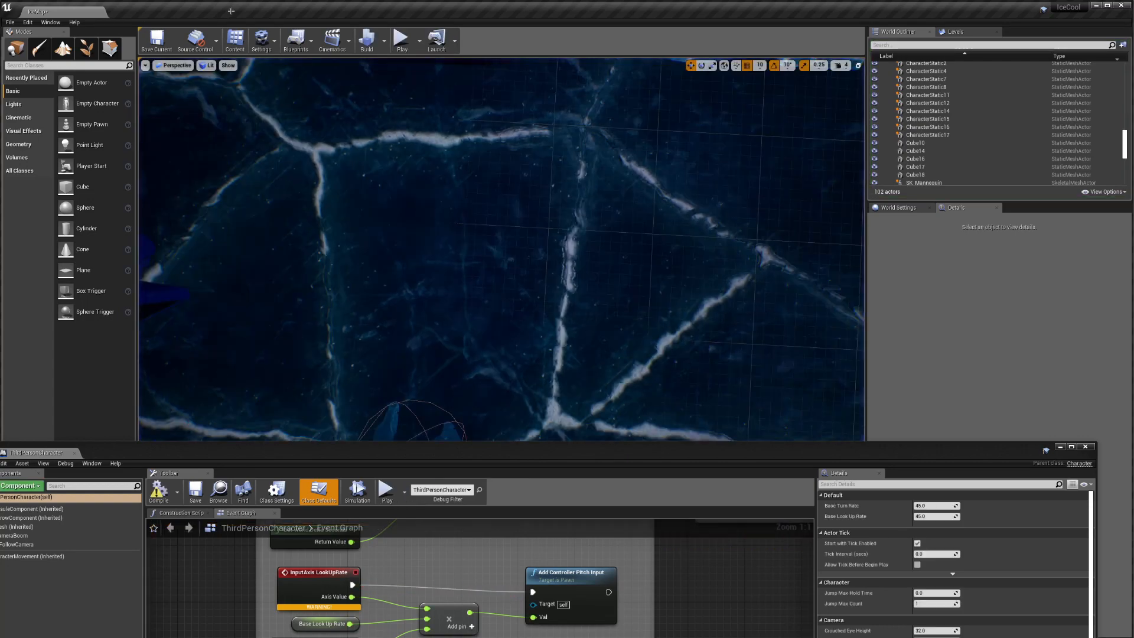
Set the scale of the LookUp axis mapping's Mouse Y binding to -1.0 in the Engine Input settings and close the project settings
click(262, 40)
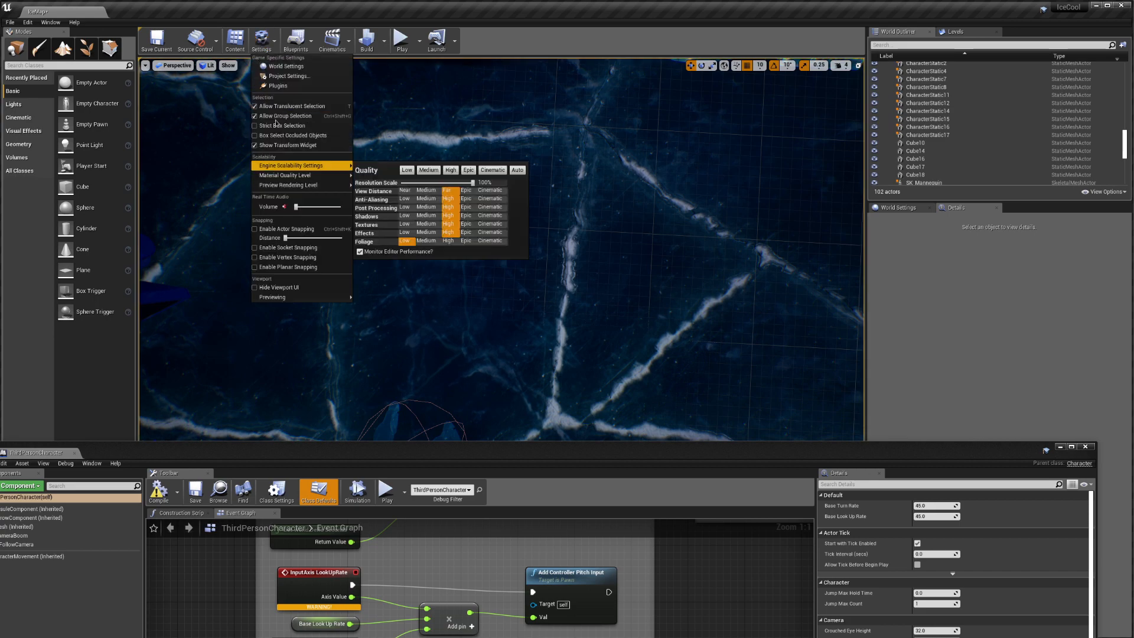
click(289, 76)
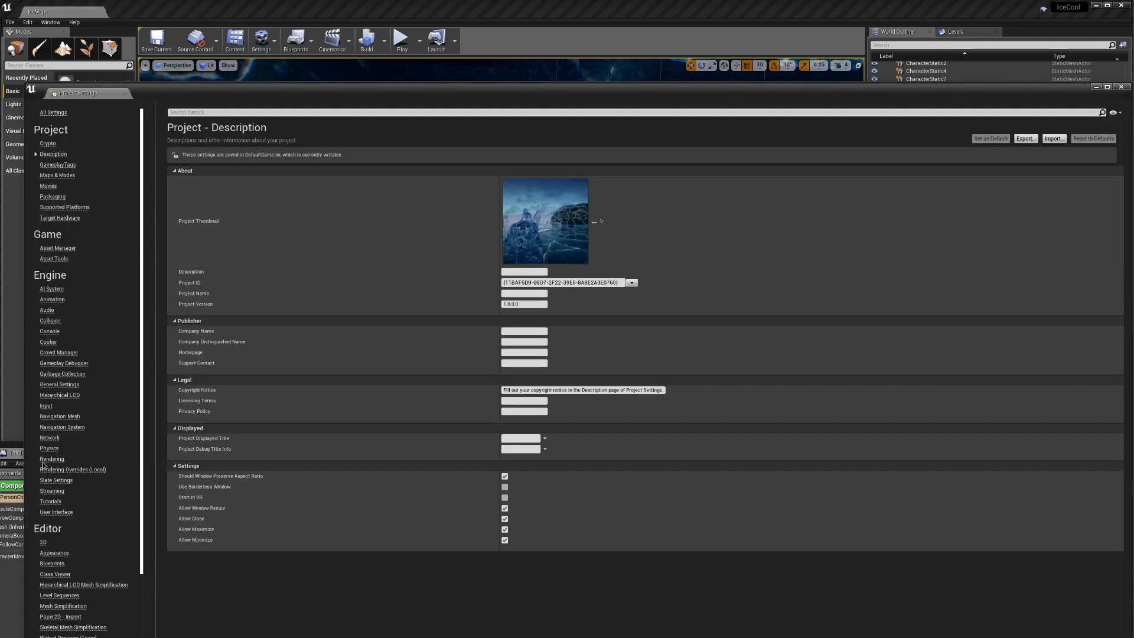
click(46, 406)
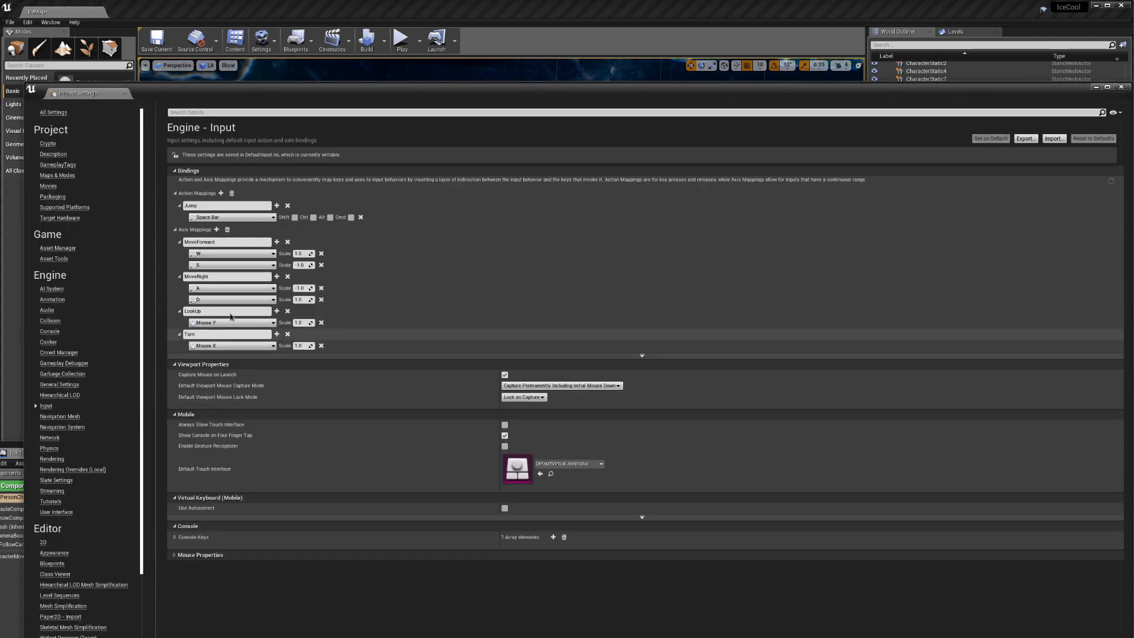
click(301, 323)
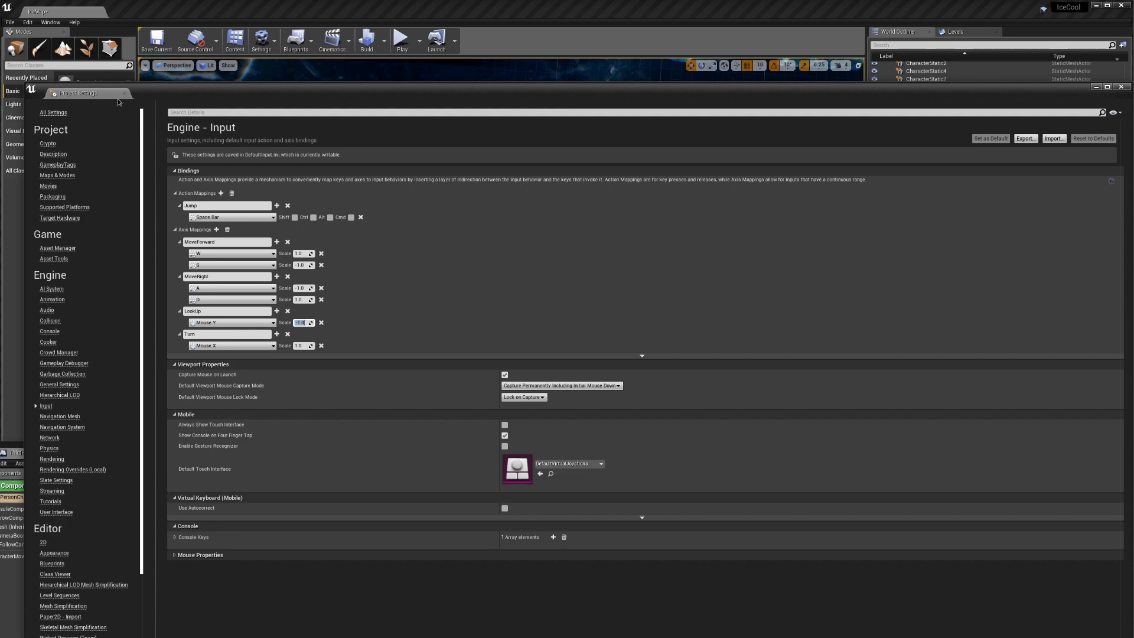
click(124, 93)
Play the level to test the vertical mouse look while moving the character forward, and stop the session
click(400, 40)
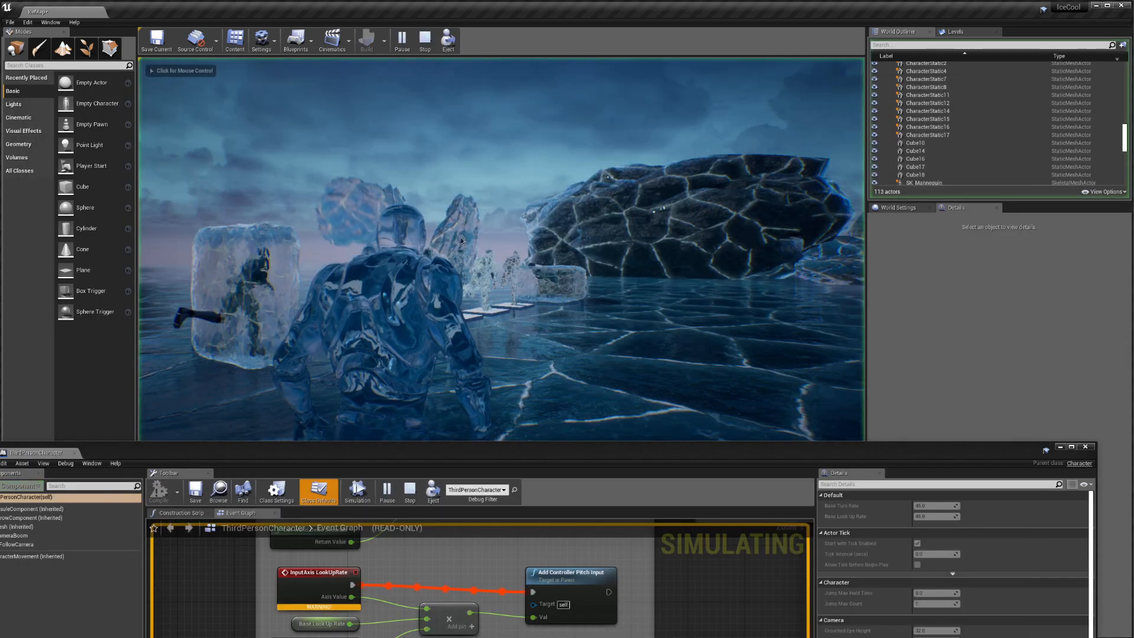
click(462, 241)
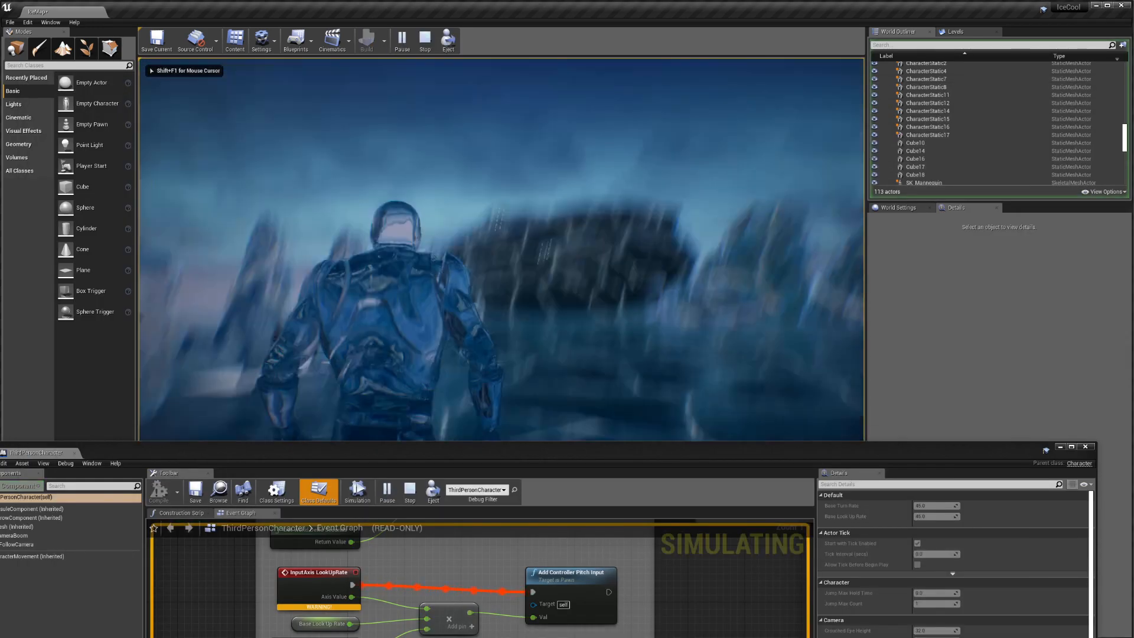
key(w)
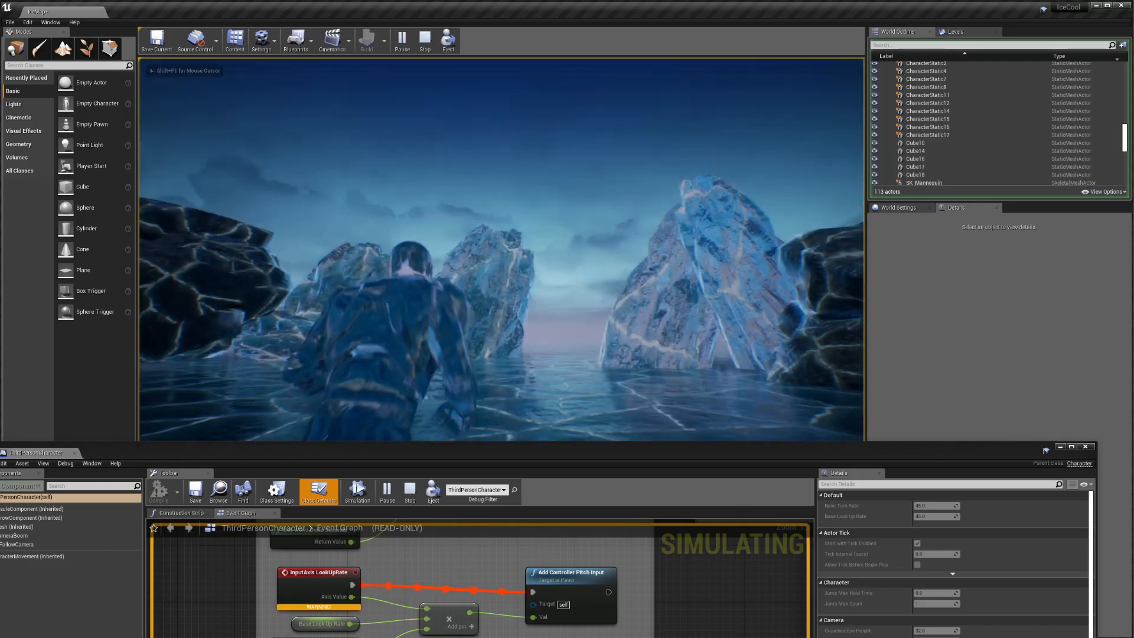
key(Escape)
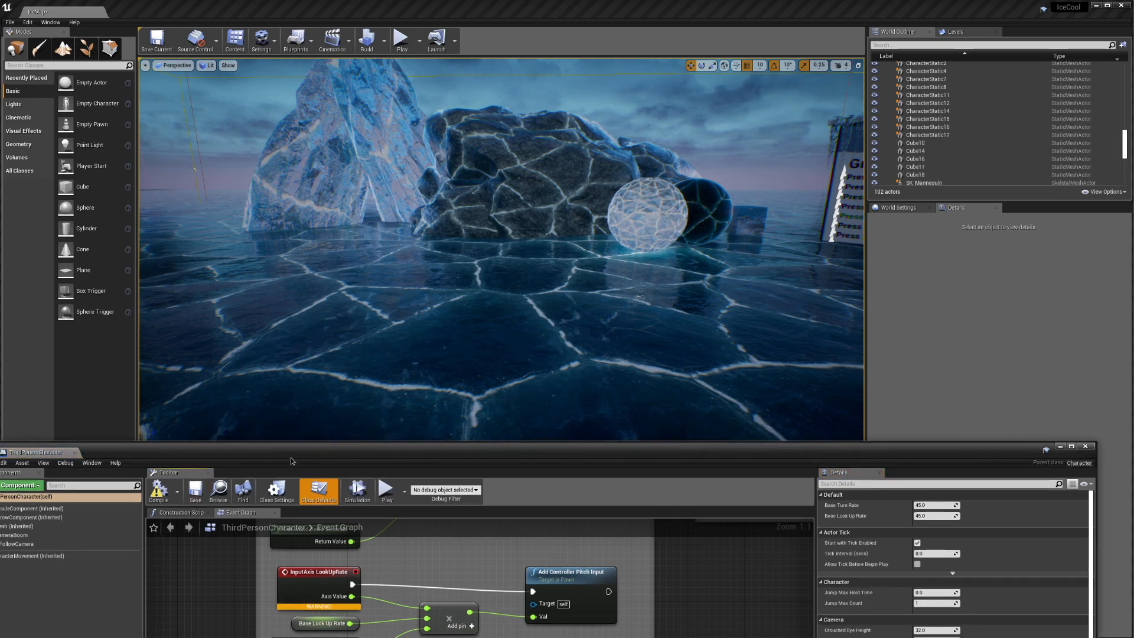
Close the ThirdPersonCharacter blueprint editor to uncover the whole level viewport
drag(292, 461, 316, 185)
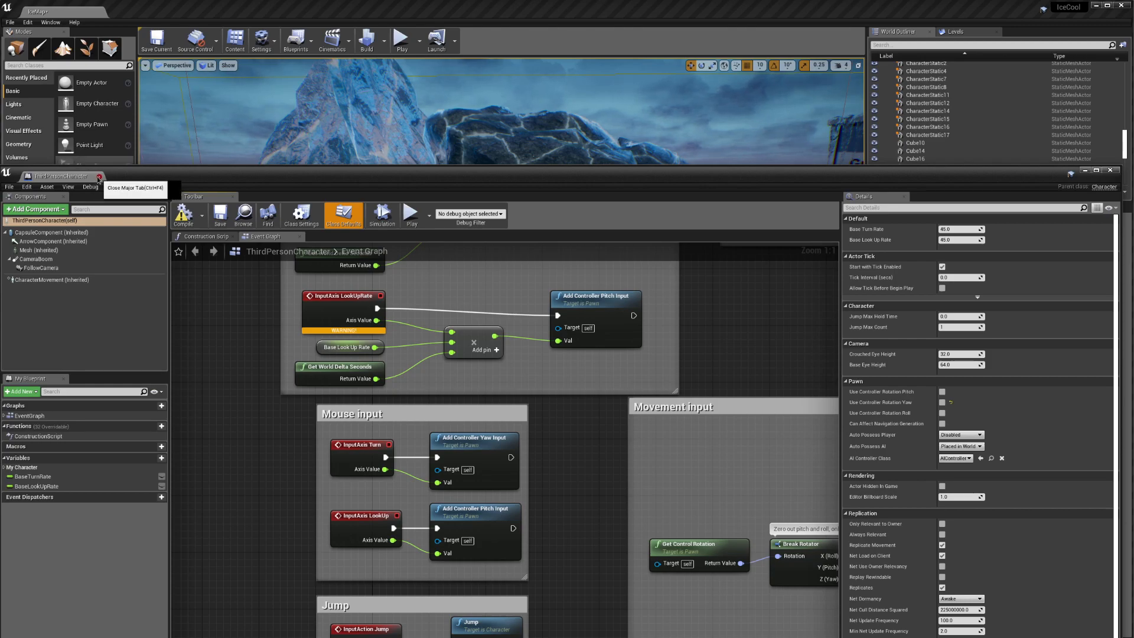
click(99, 178)
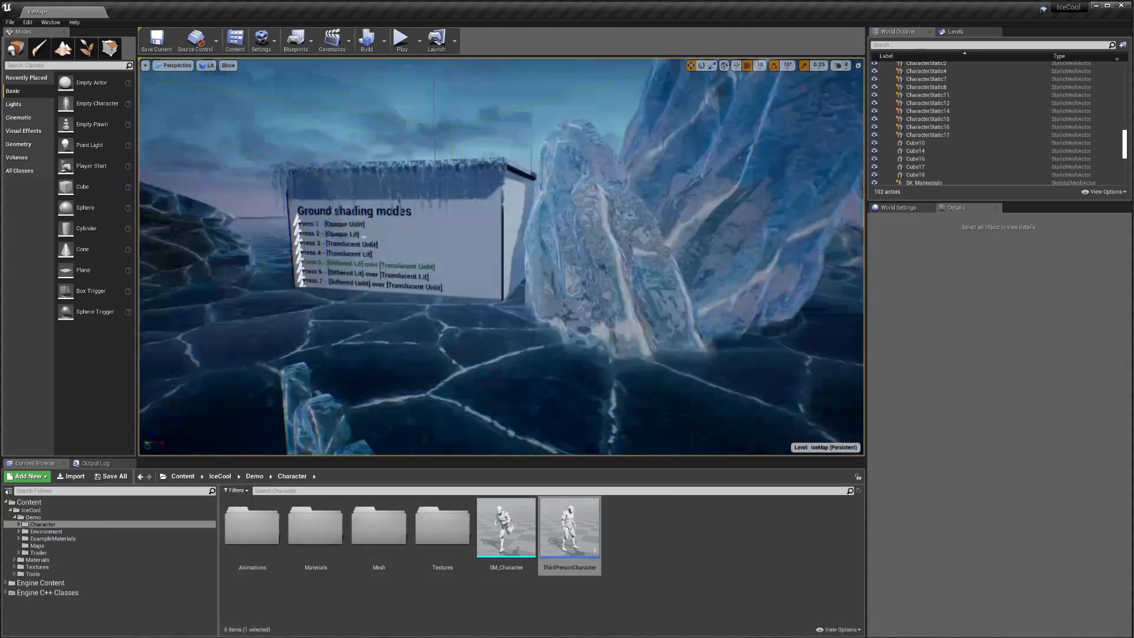
right_drag(502, 256, 295, 241)
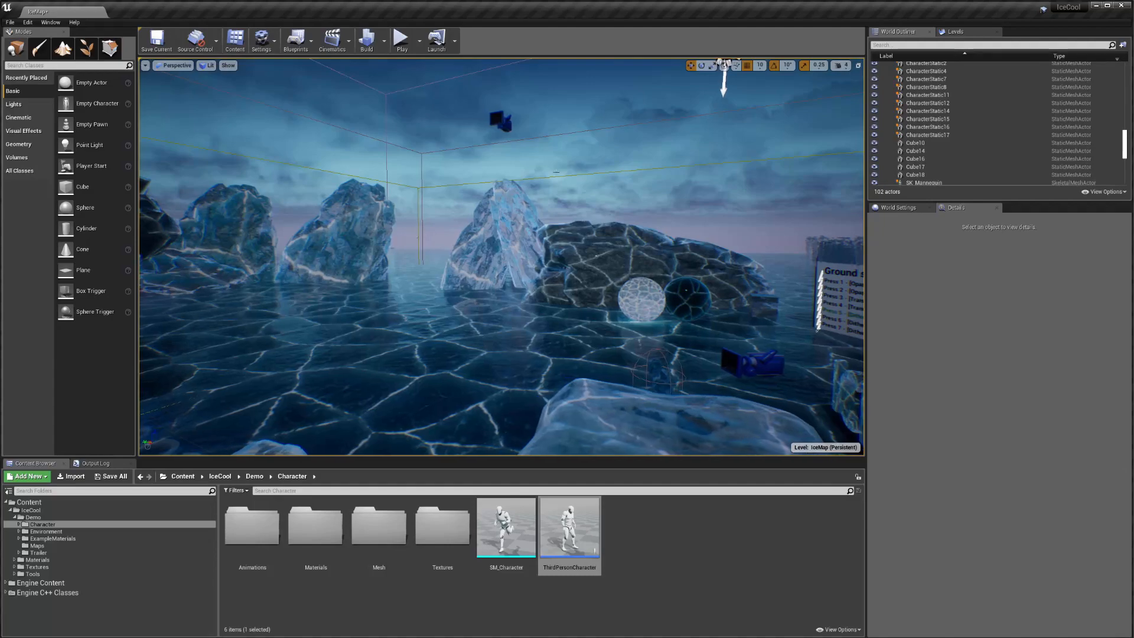
Play the level and test running, jumping and mouse look with the character around the ice blocks and statues
click(400, 40)
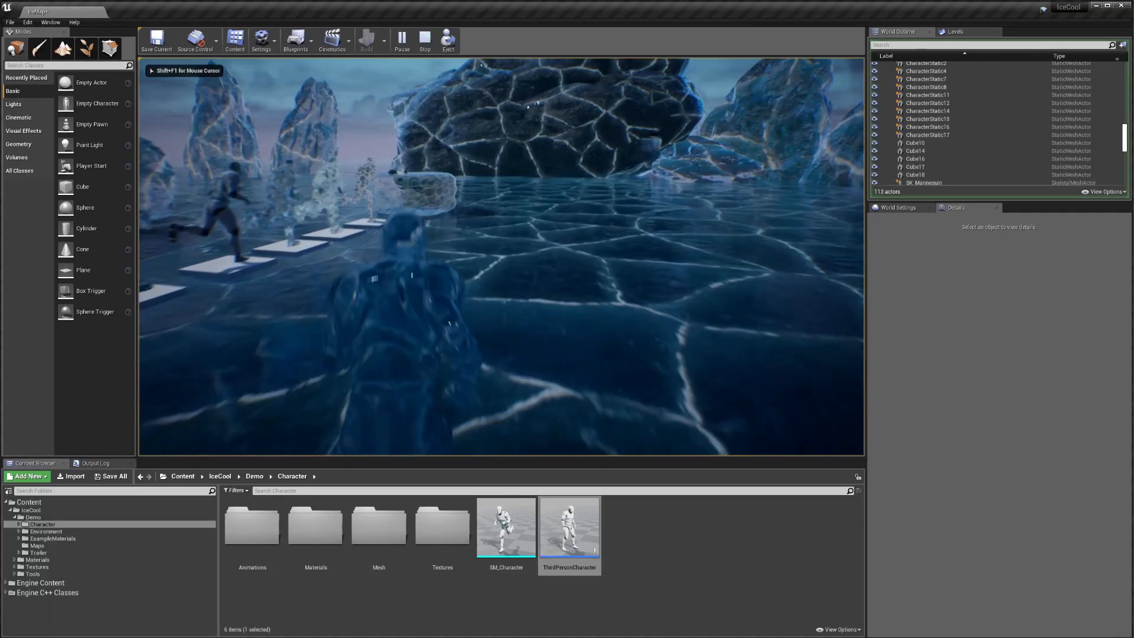
key(w)
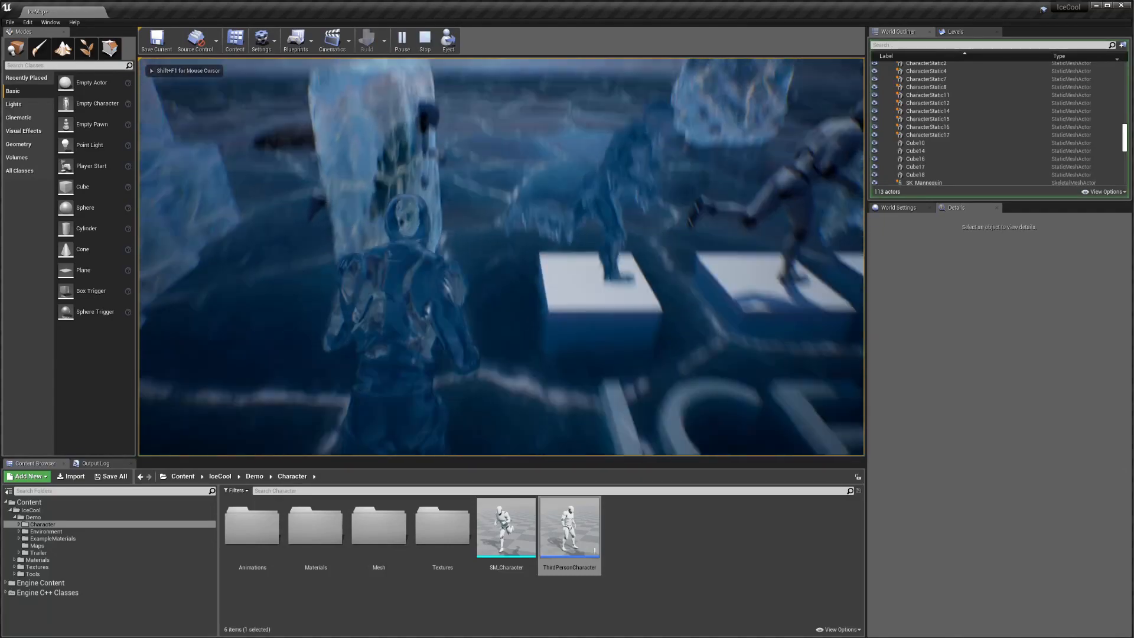
key(w)
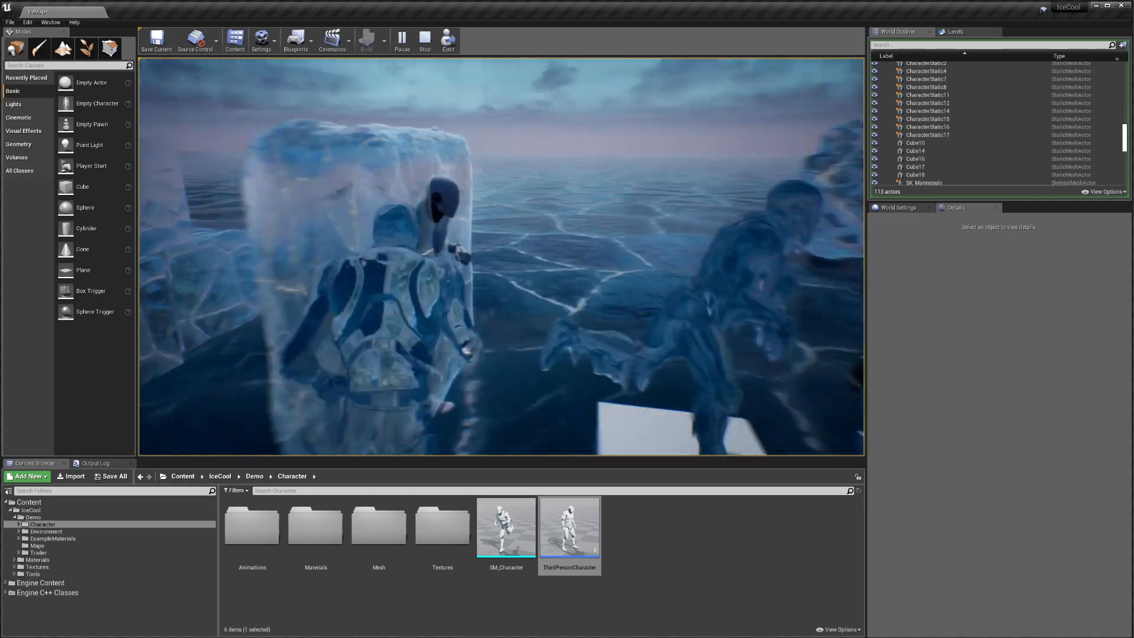
key(w)
key(space)
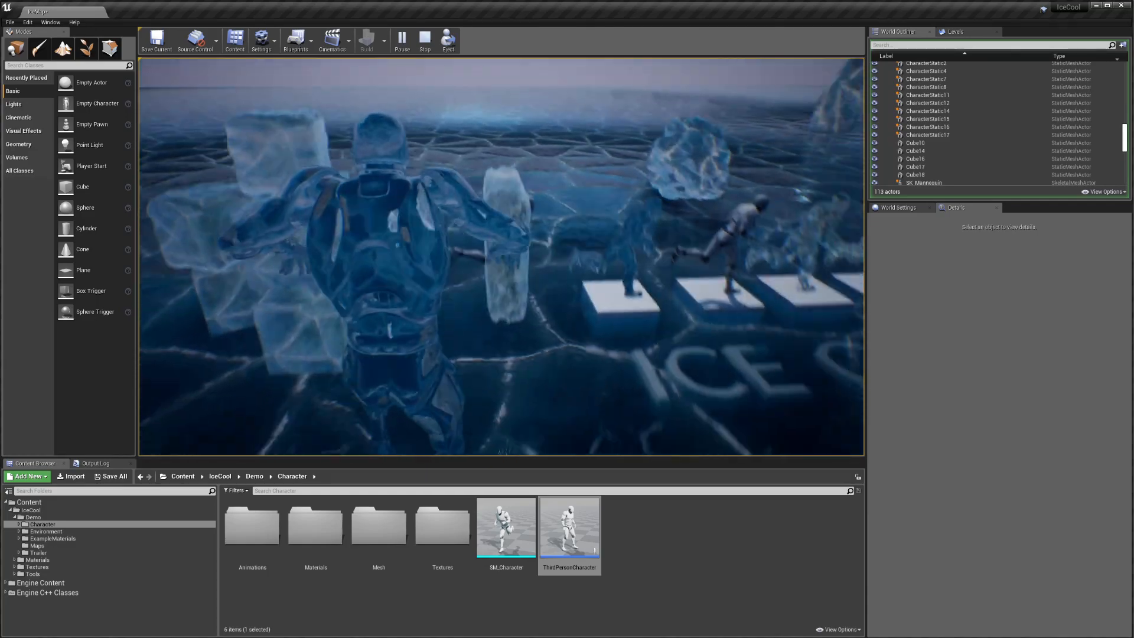
key(w)
key(space)
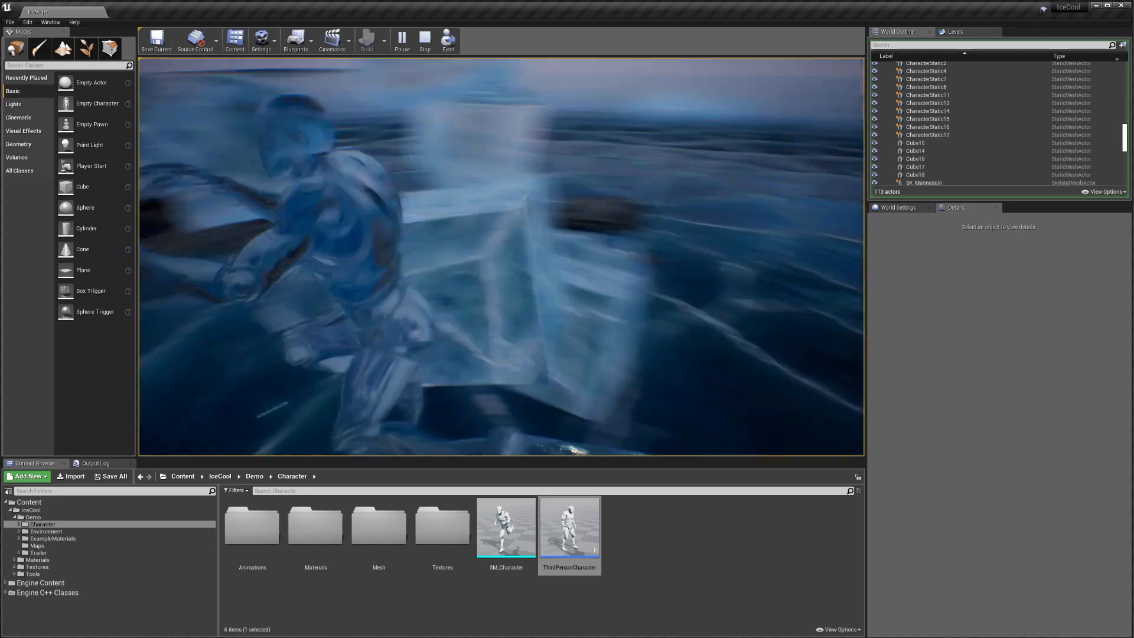
key(w)
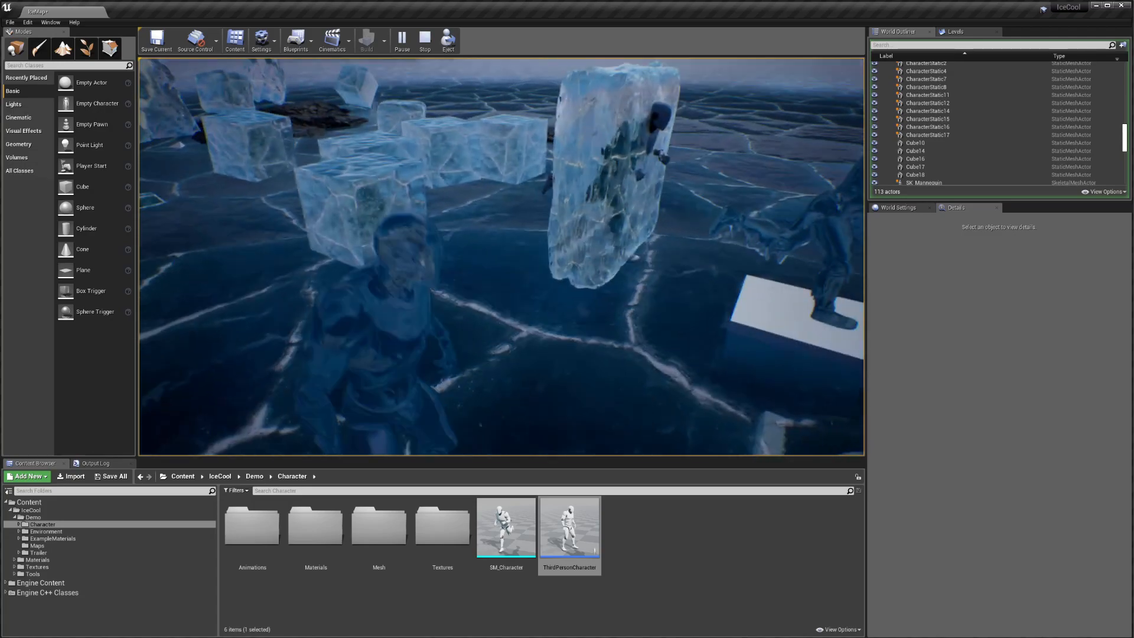
key(w)
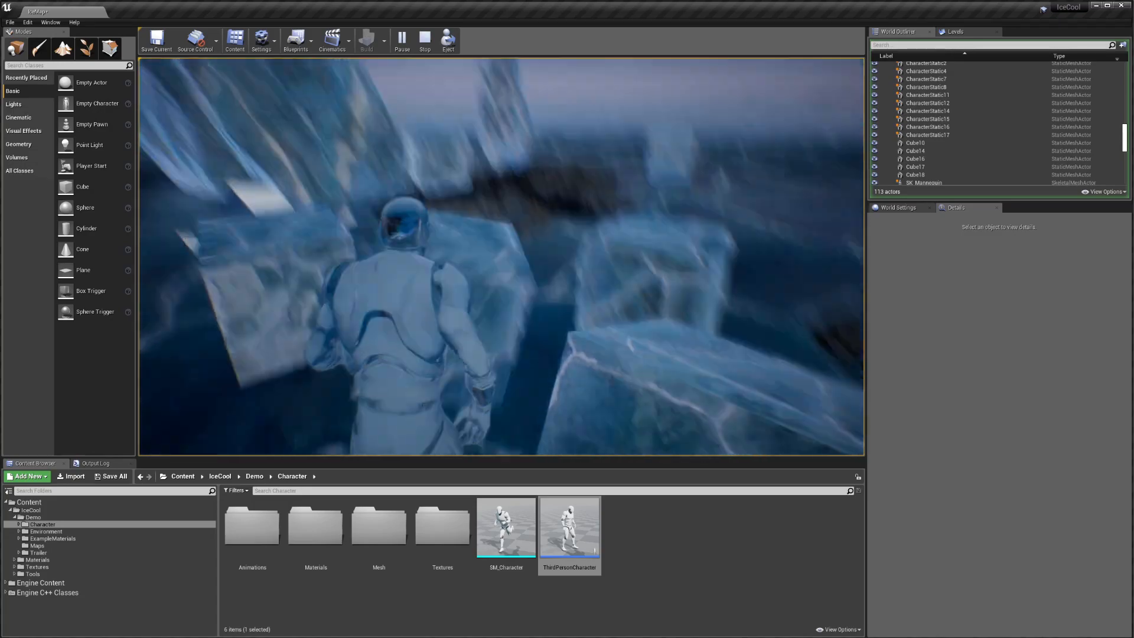
key(w)
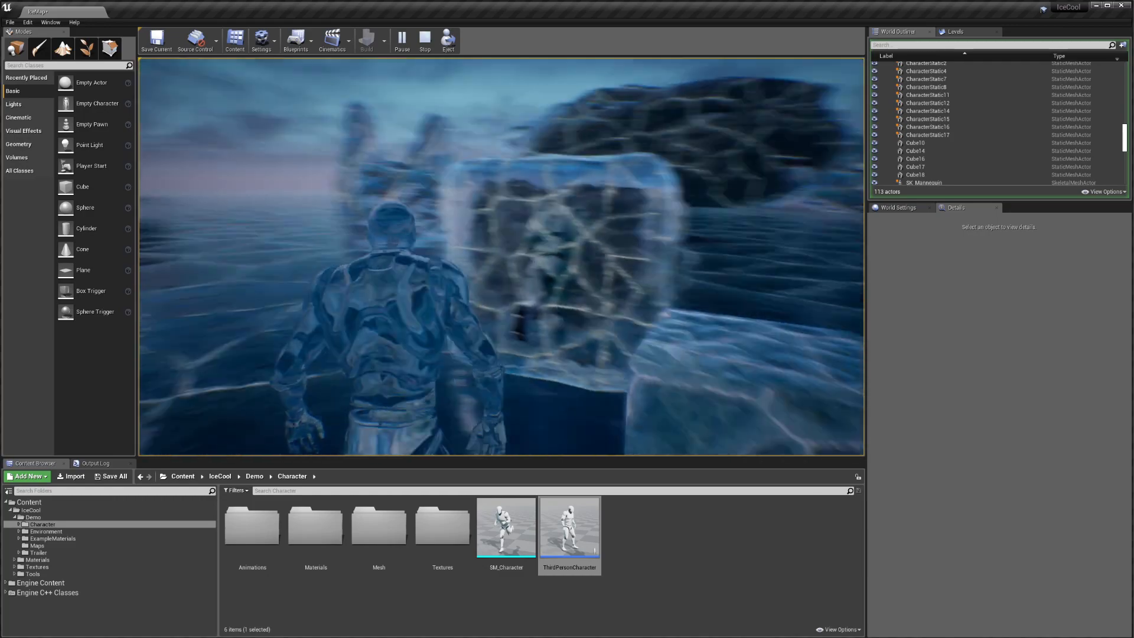
Run the character past the ice spheres to the Ground shading modes board, examine its options, and turn back to the open ice
key(w)
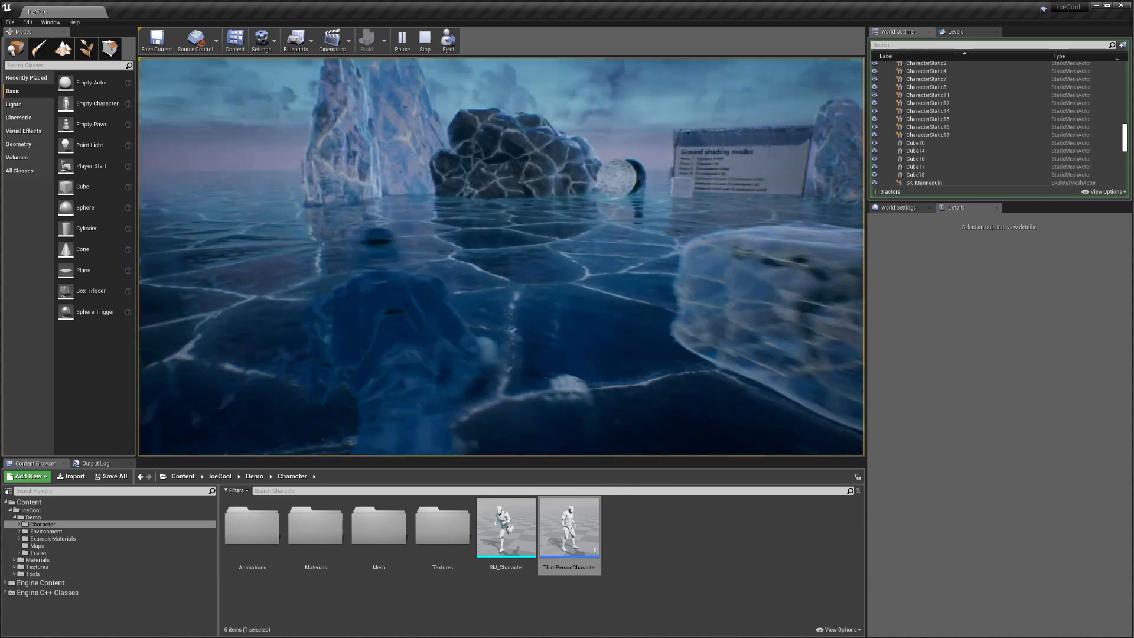
key(w)
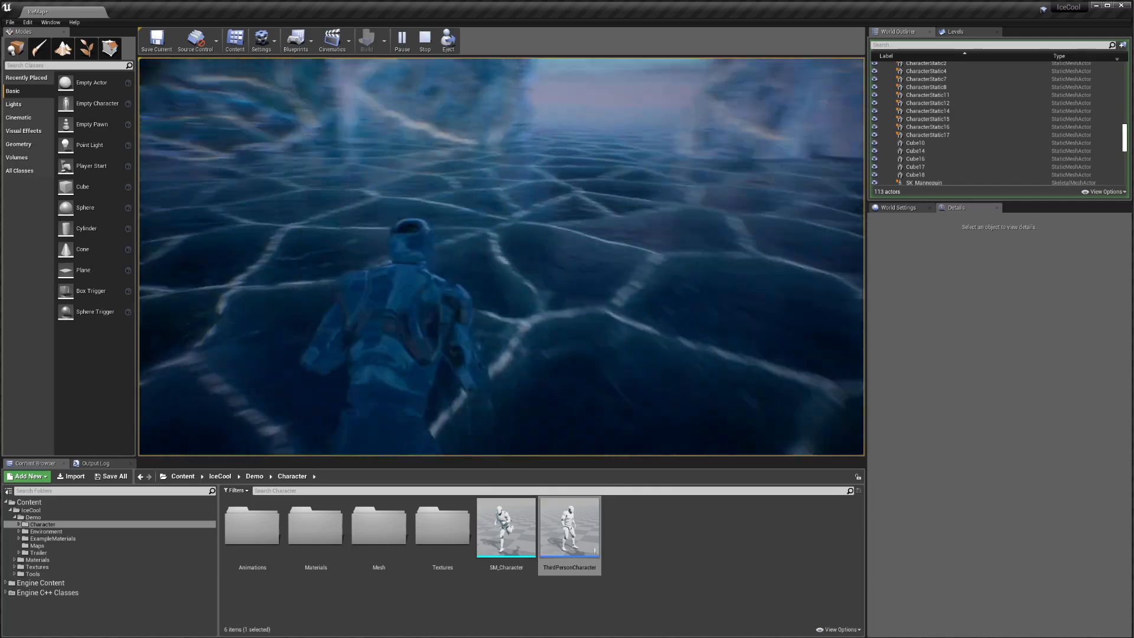
key(w)
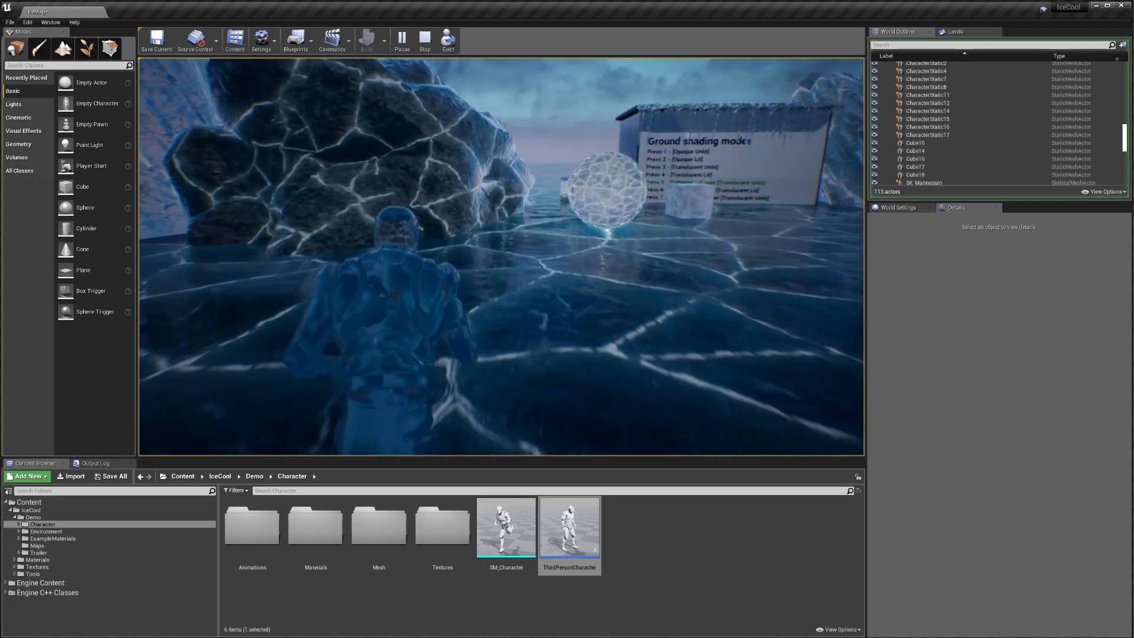
key(w)
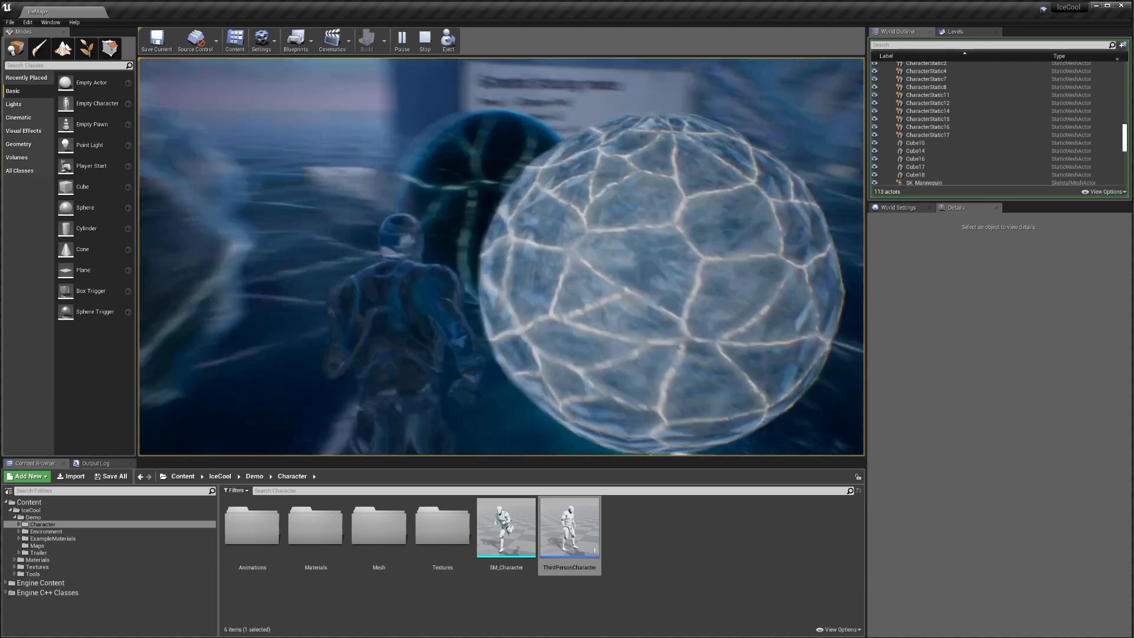
key(w)
key(d)
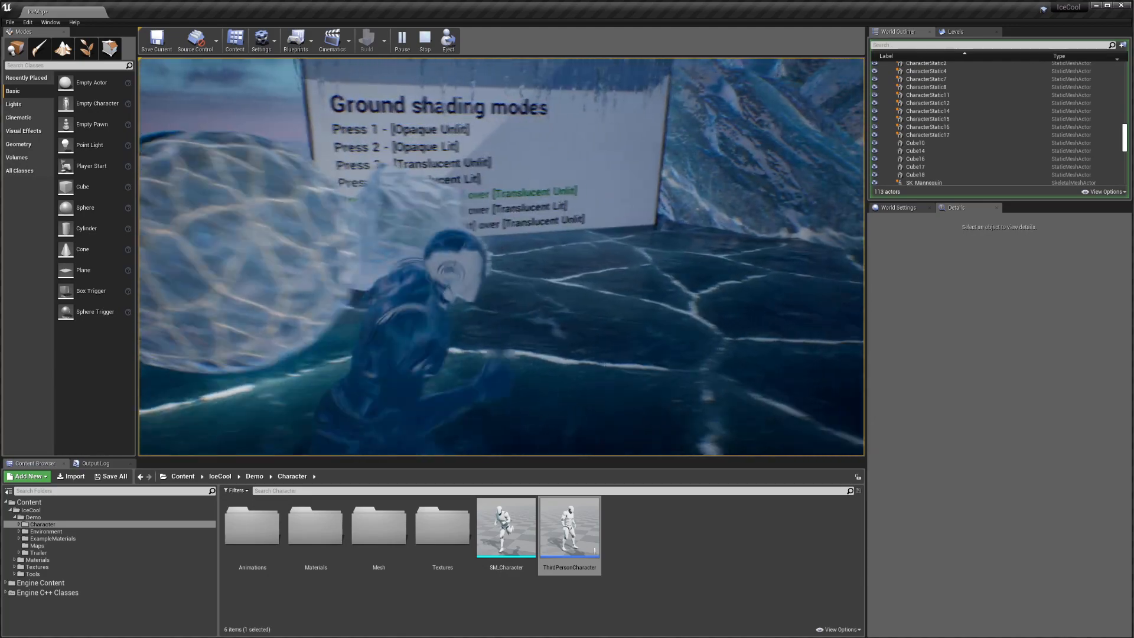
key(w)
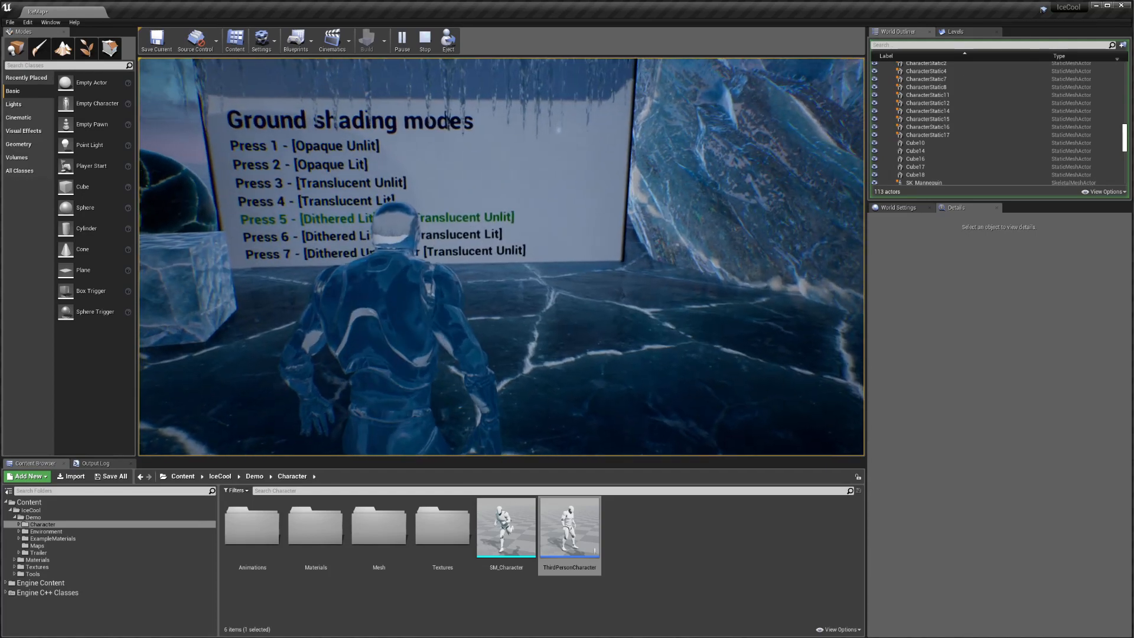
key(w)
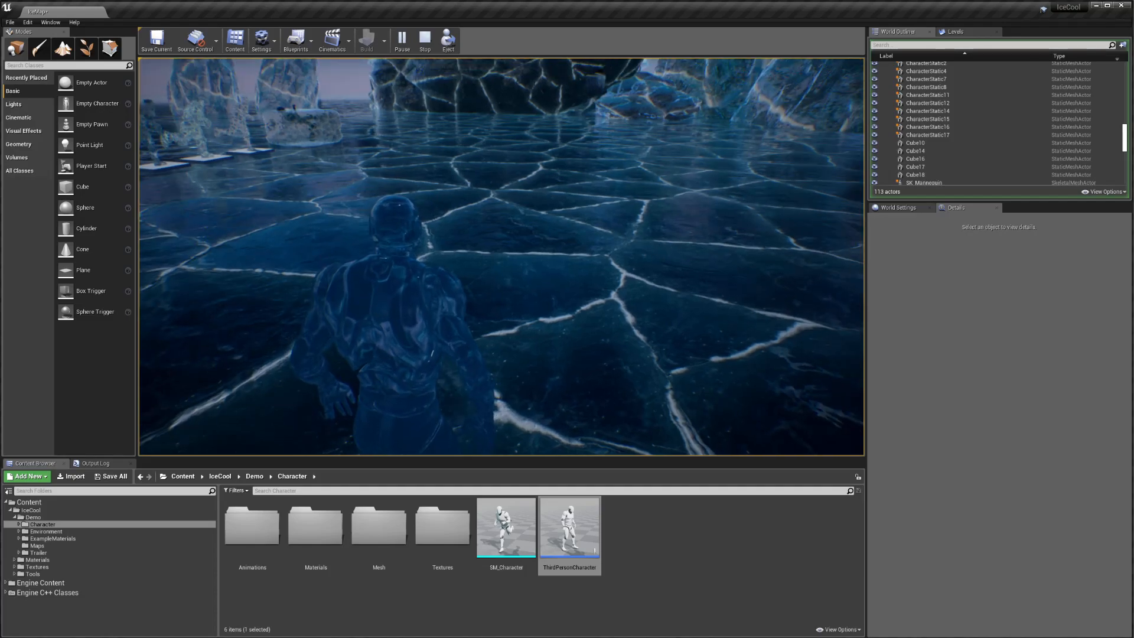
View the play session in full screen while walking across the ice ground, and return to the normal editor layout once it ends
key(F11)
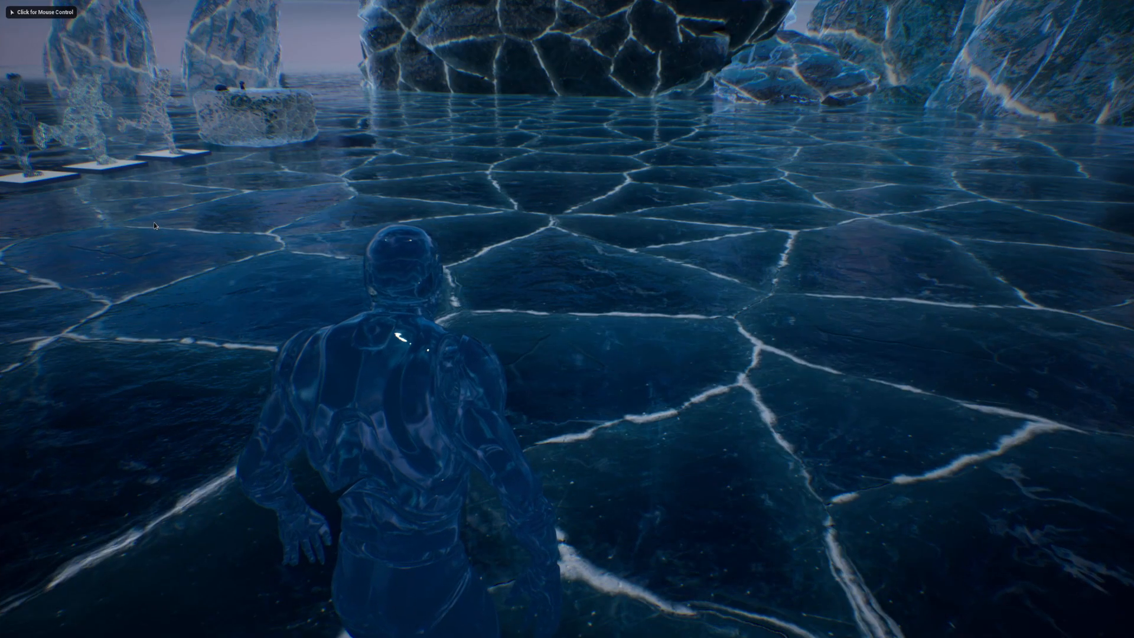
key(w)
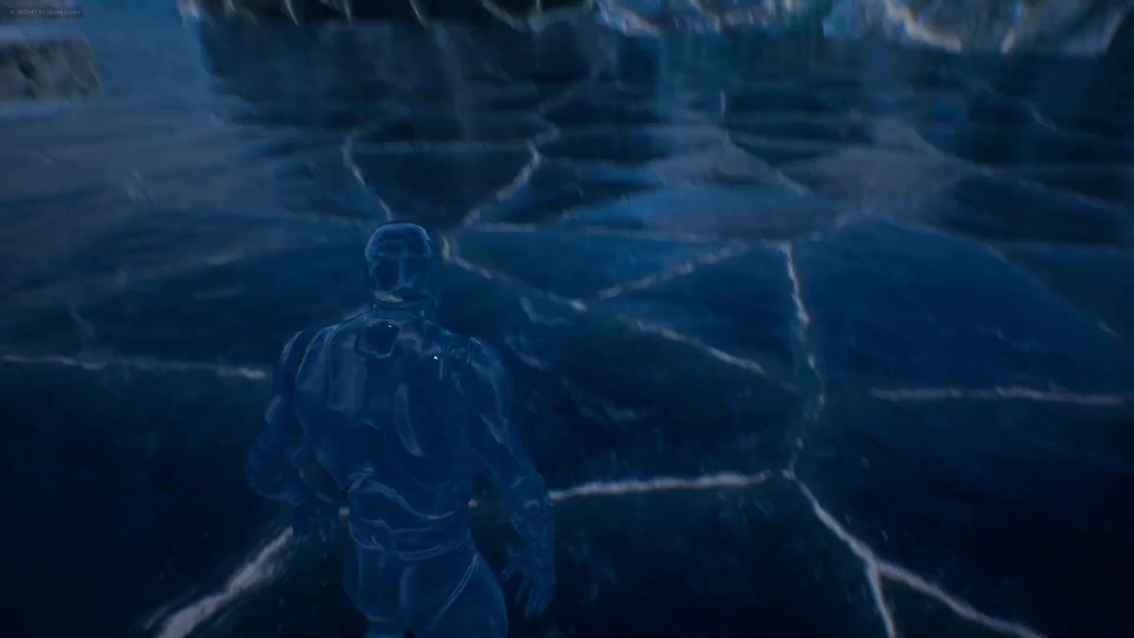
key(w)
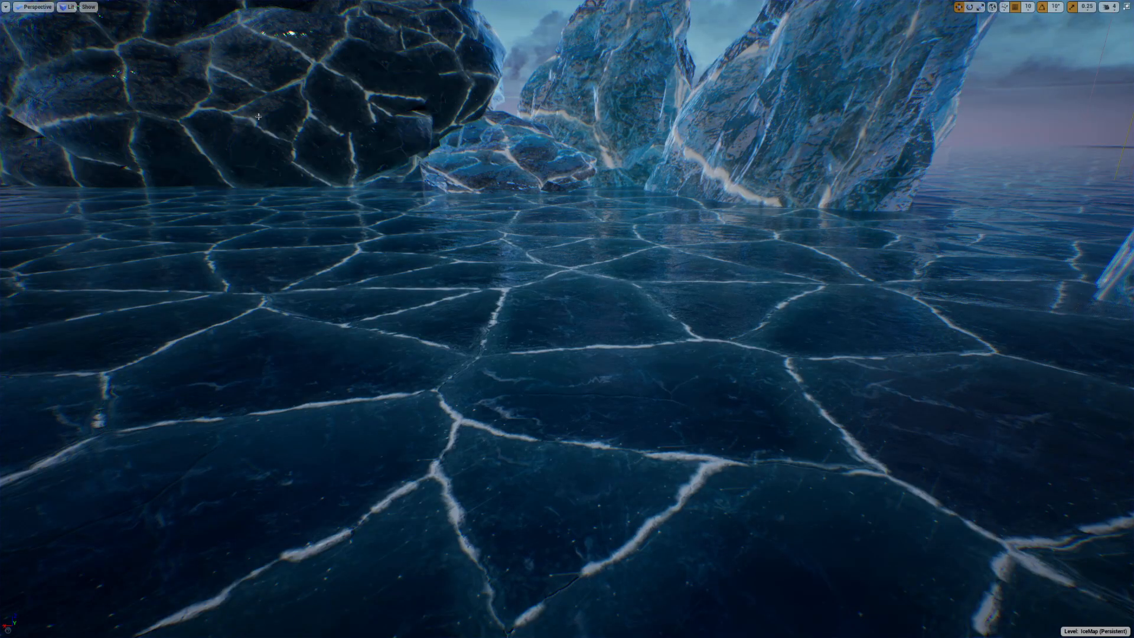
key(F11)
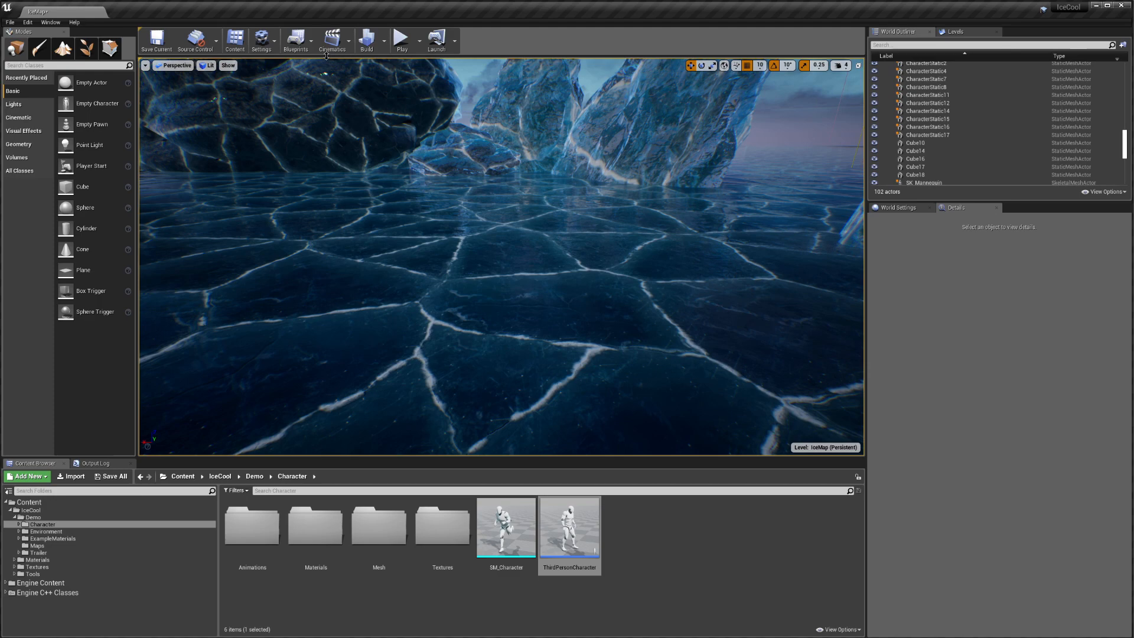
Open the IceMap level blueprint and examine the number-key Change Mode events and the Set Text Render Color logic
click(297, 40)
click(330, 119)
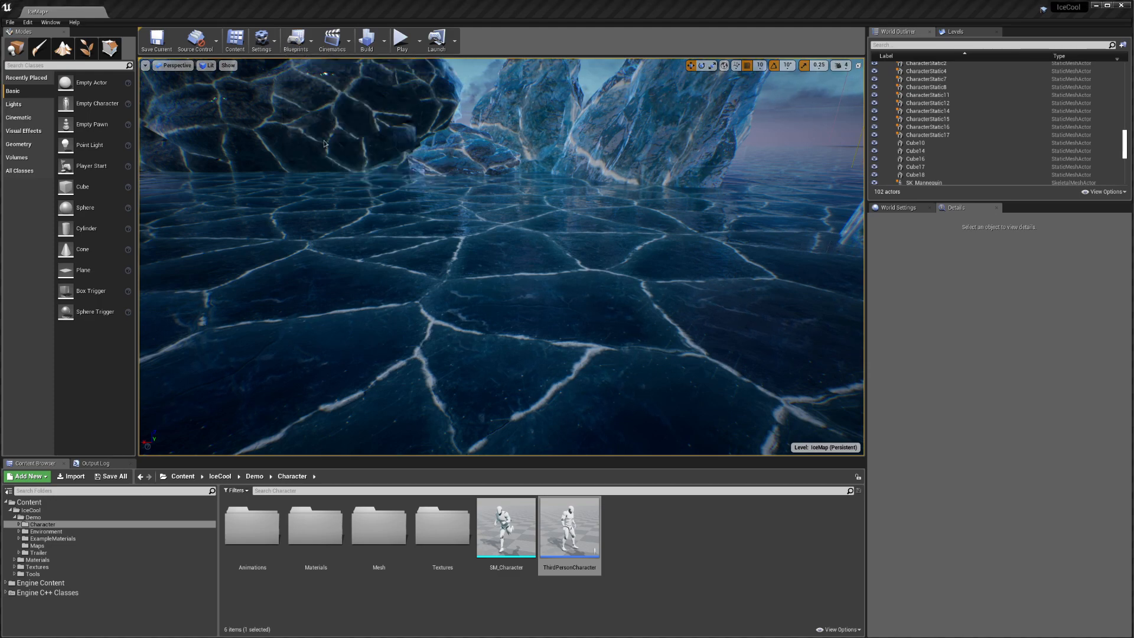
scroll(358, 270, up, 5)
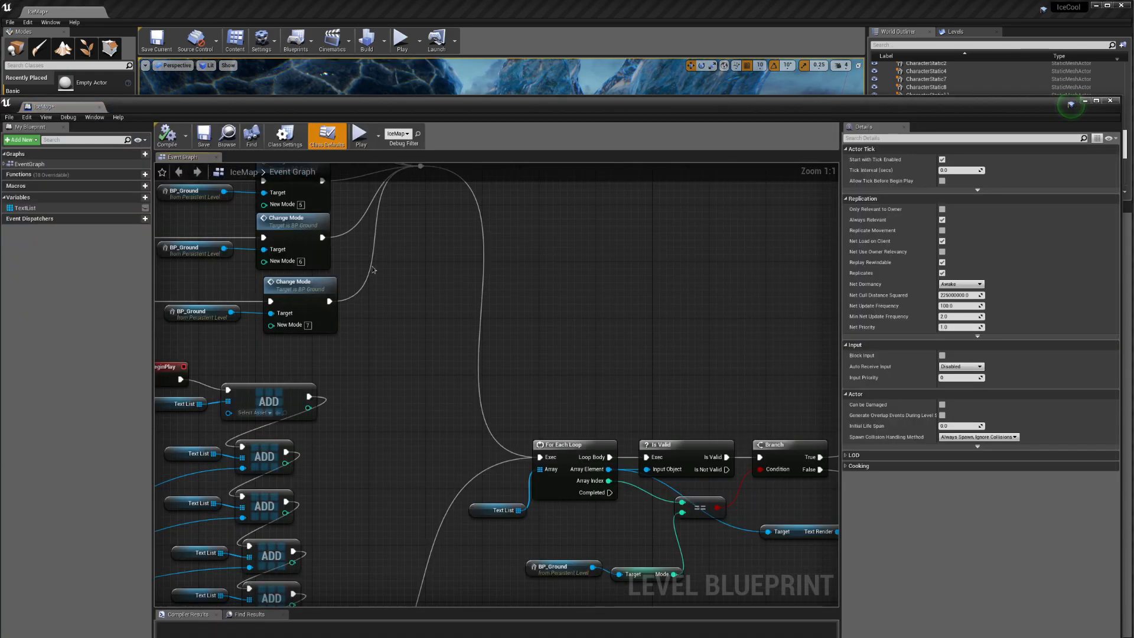
right_drag(373, 269, 537, 569)
right_drag(594, 310, 598, 332)
right_drag(543, 300, 535, 351)
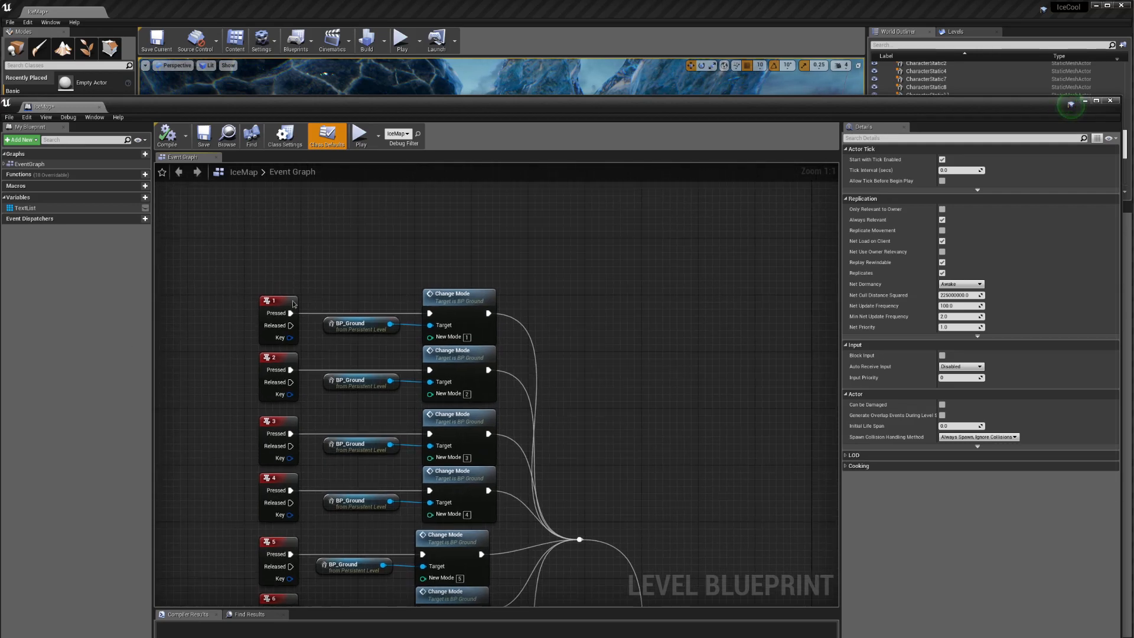
right_drag(722, 359, 590, 3)
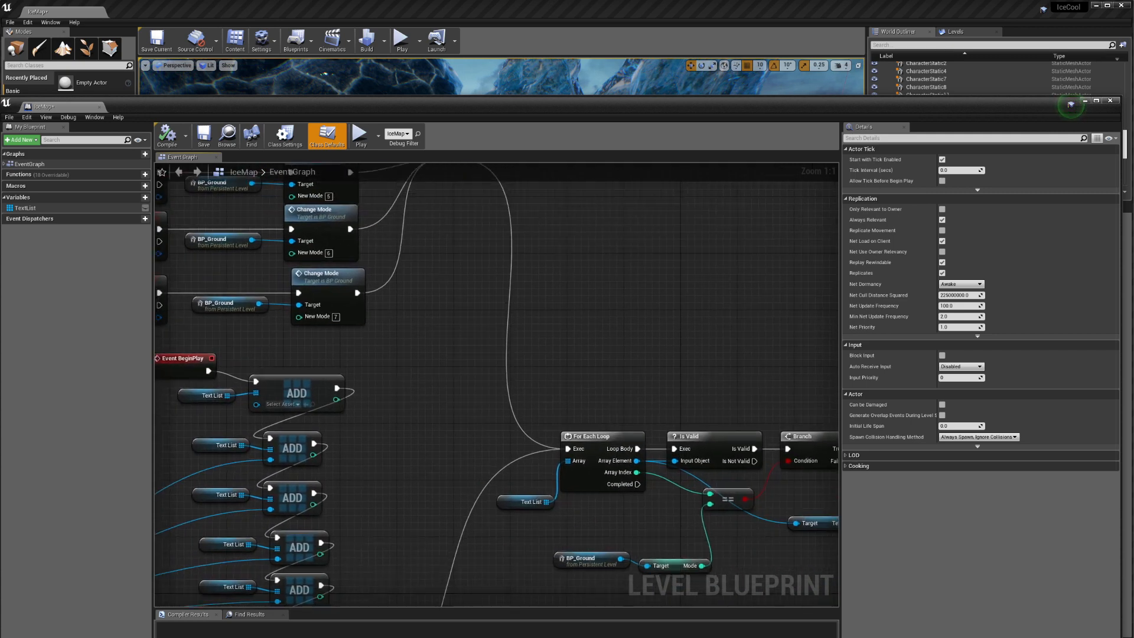
right_drag(713, 355, 269, 305)
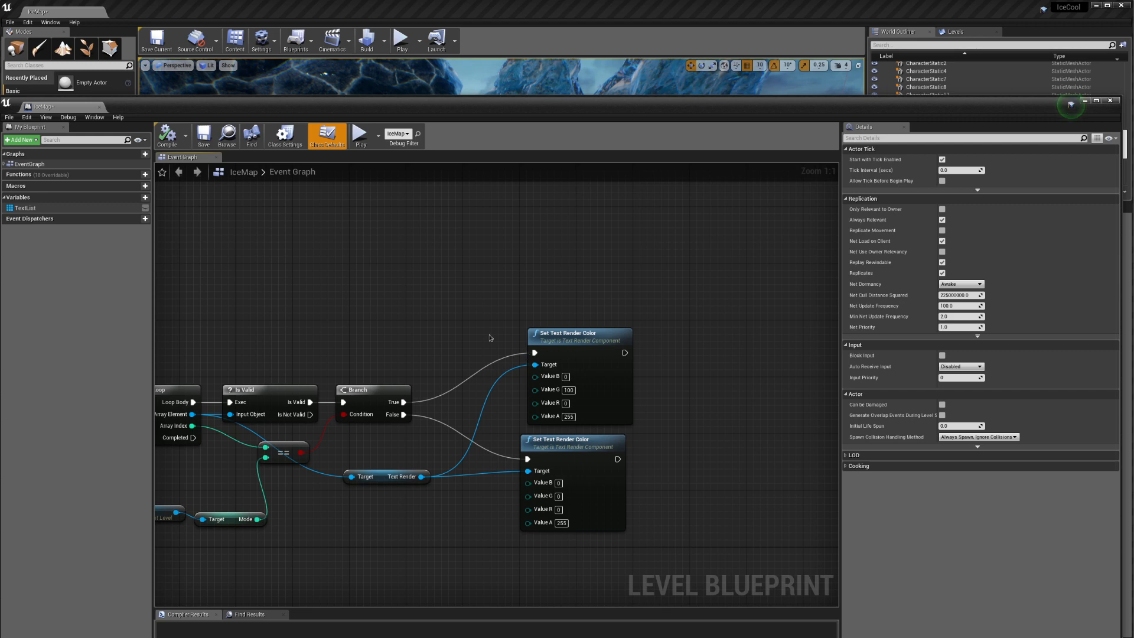
Select both Set Text Render Color nodes, then return to the number-key events and open the Change Mode function of BP_Ground
drag(490, 284, 629, 565)
drag(706, 562, 706, 562)
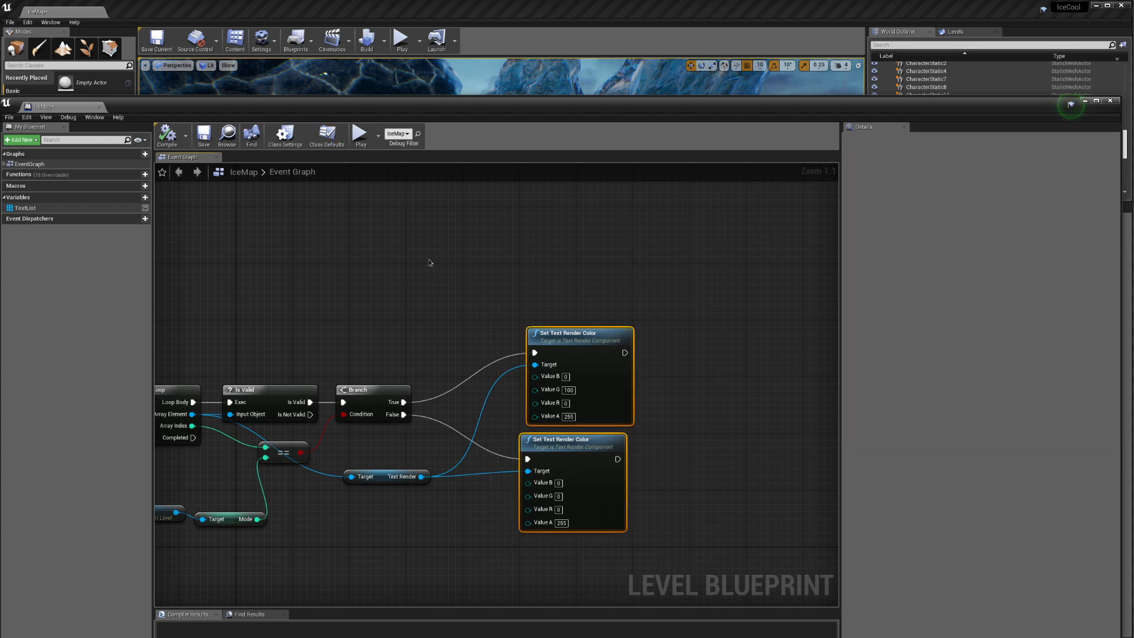
right_drag(430, 263, 601, 276)
right_drag(416, 331, 537, 417)
right_drag(349, 283, 564, 420)
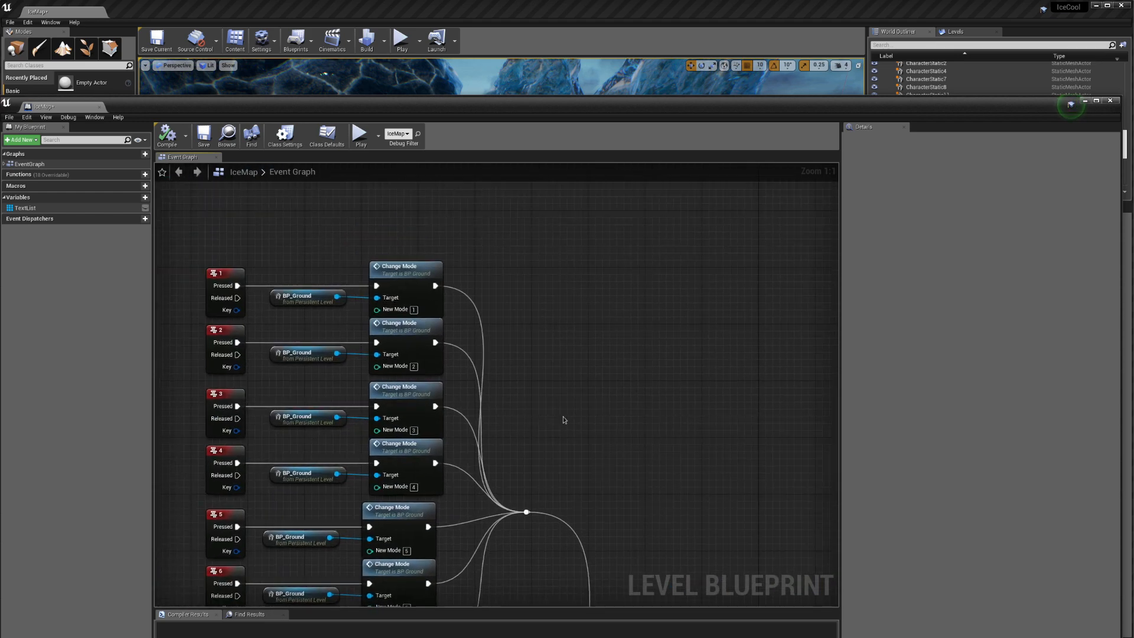
double_click(395, 289)
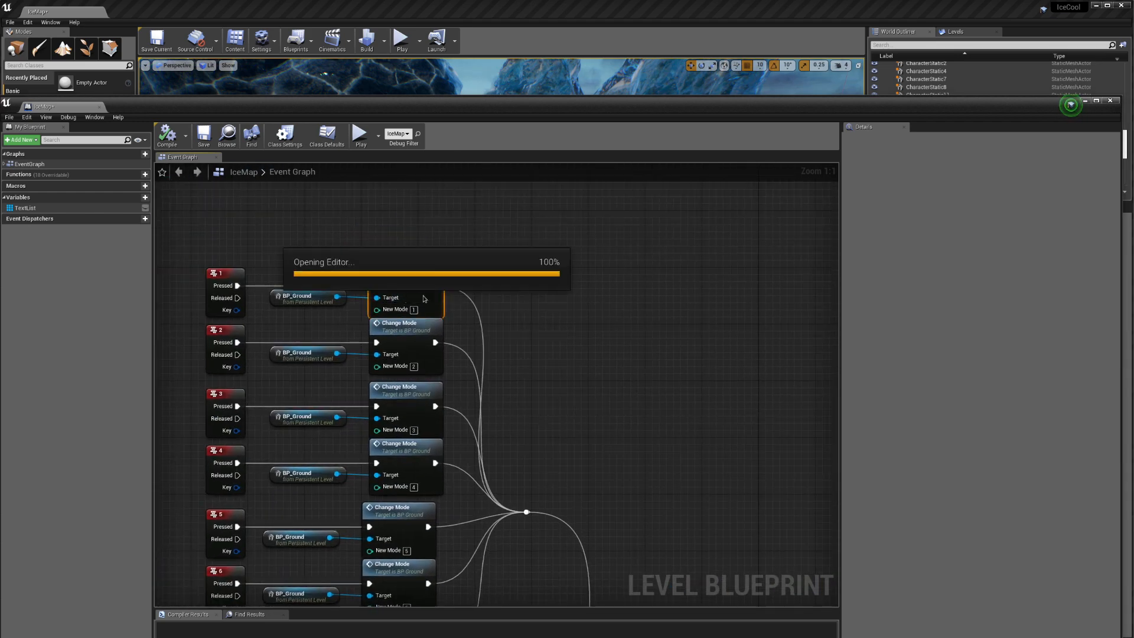
right_drag(289, 491, 312, 495)
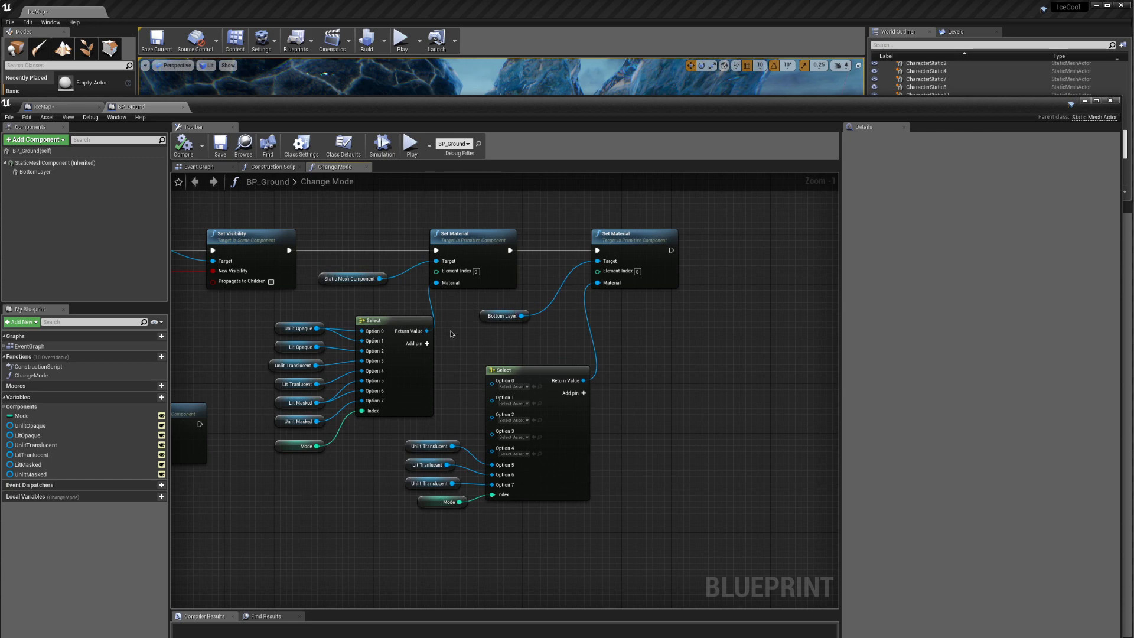
Examine the Change Mode graph, including the Unlit Opaque and Unlit Translucent variables feeding the first Select node, with the blueprint window repositioned
right_drag(452, 335, 574, 359)
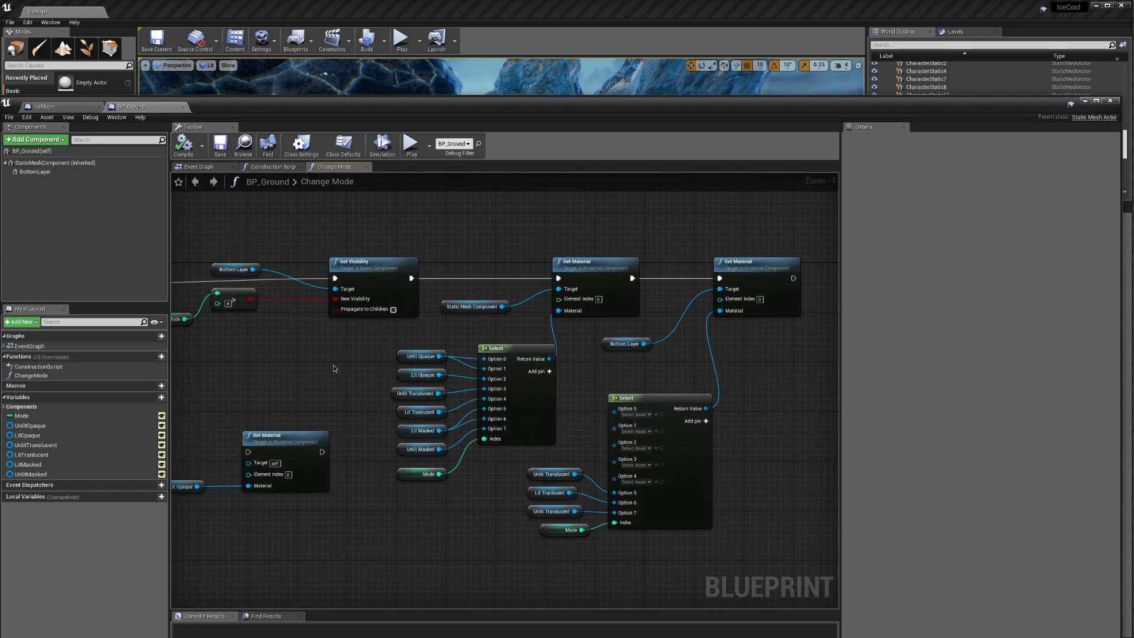
drag(383, 111, 291, 559)
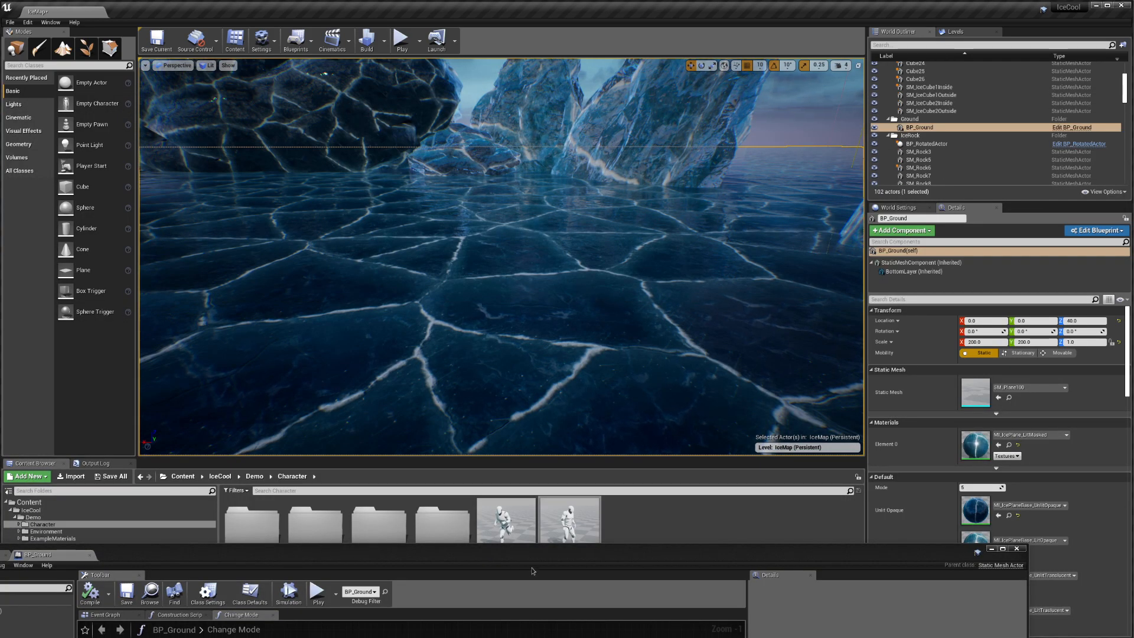
drag(526, 555, 621, 35)
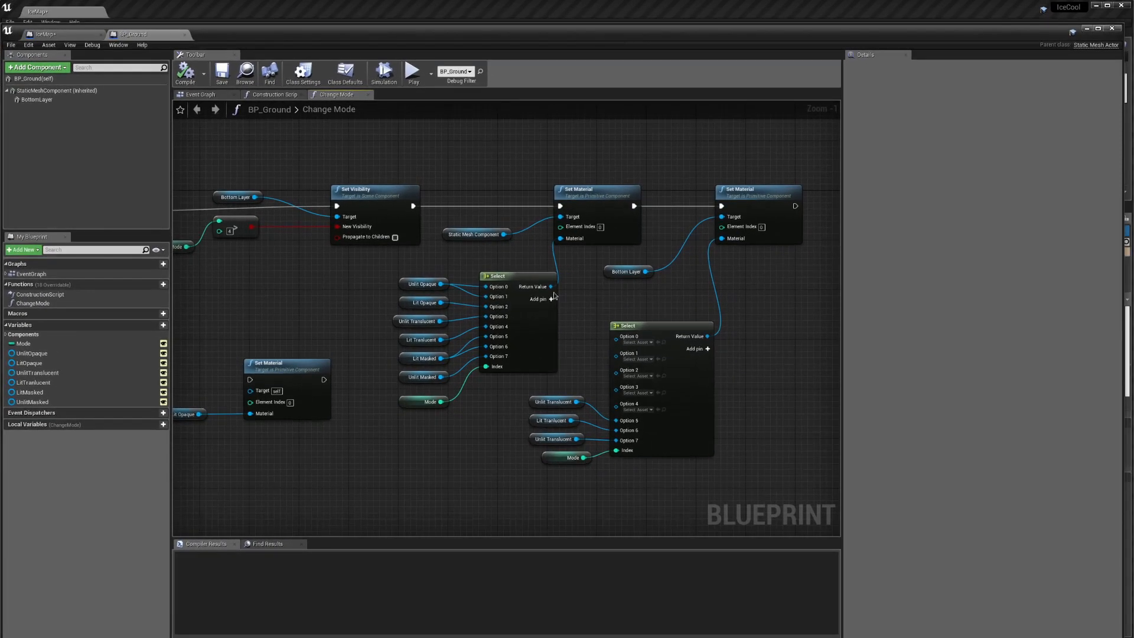
click(403, 283)
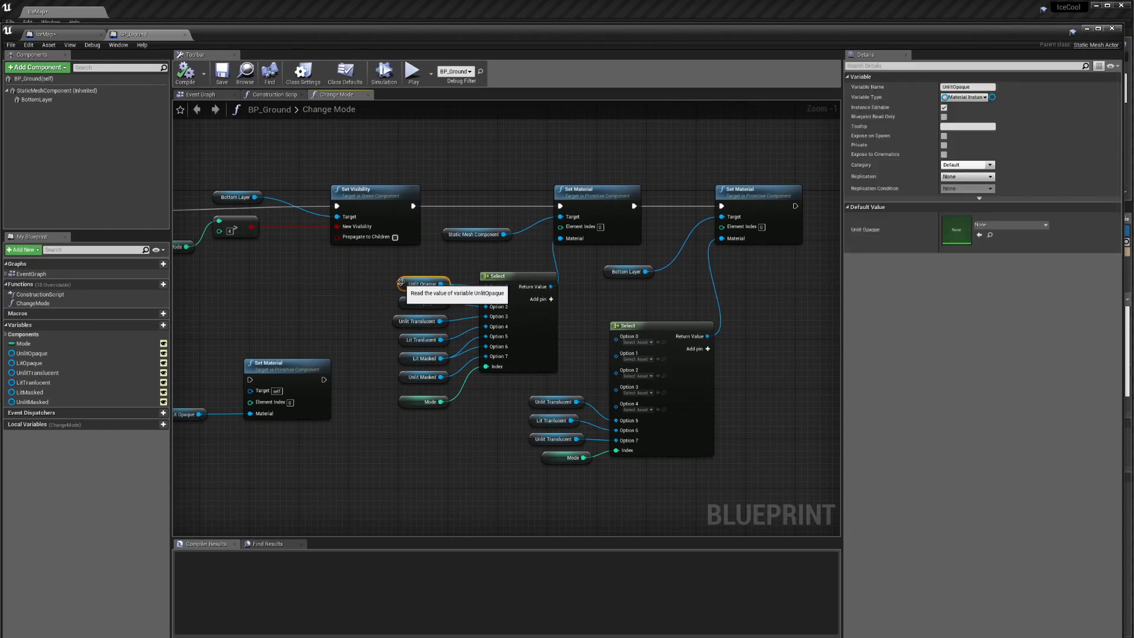
click(395, 315)
click(398, 320)
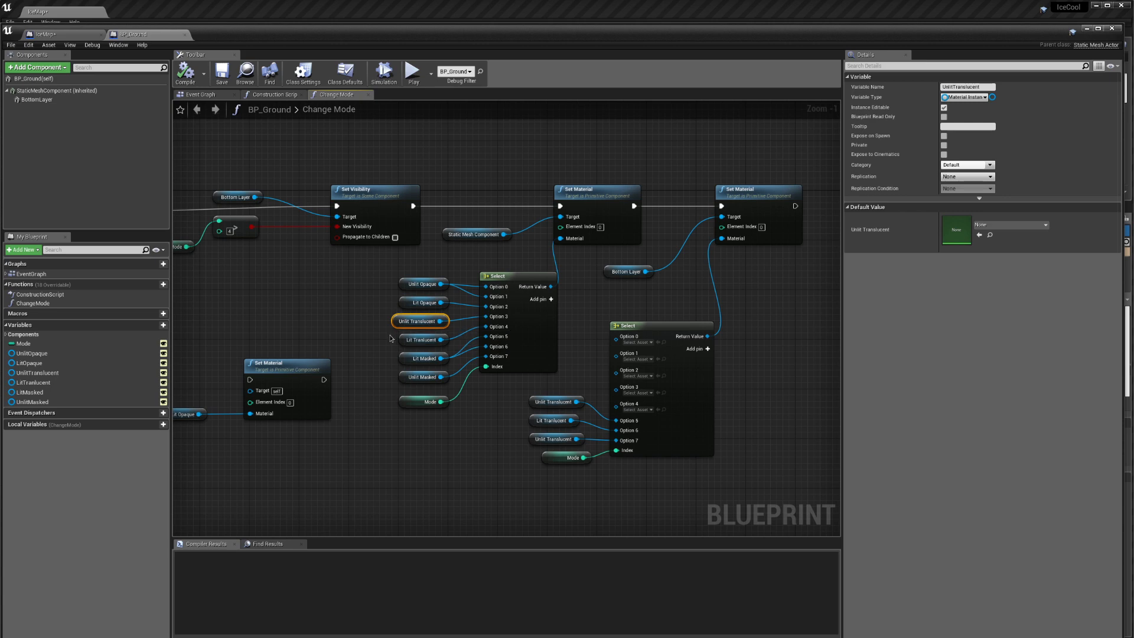
right_drag(334, 309, 485, 332)
Review BP_Ground's Event Graph and the Mode variable passed to Change Mode in the Construction Script, and return to the Change Mode function
click(206, 96)
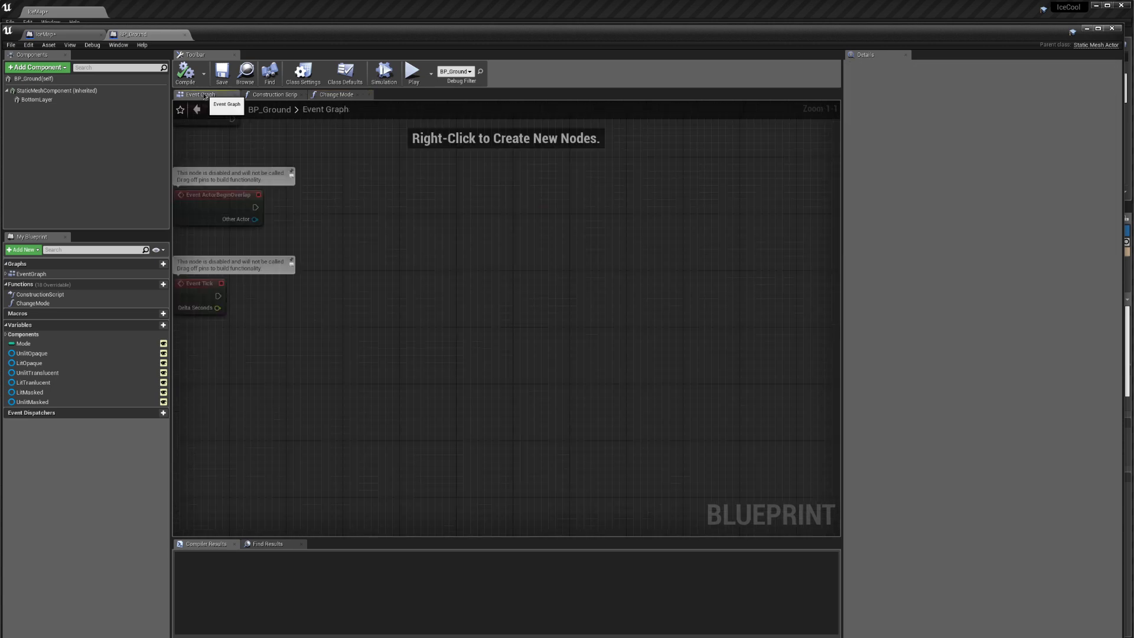
double_click(59, 304)
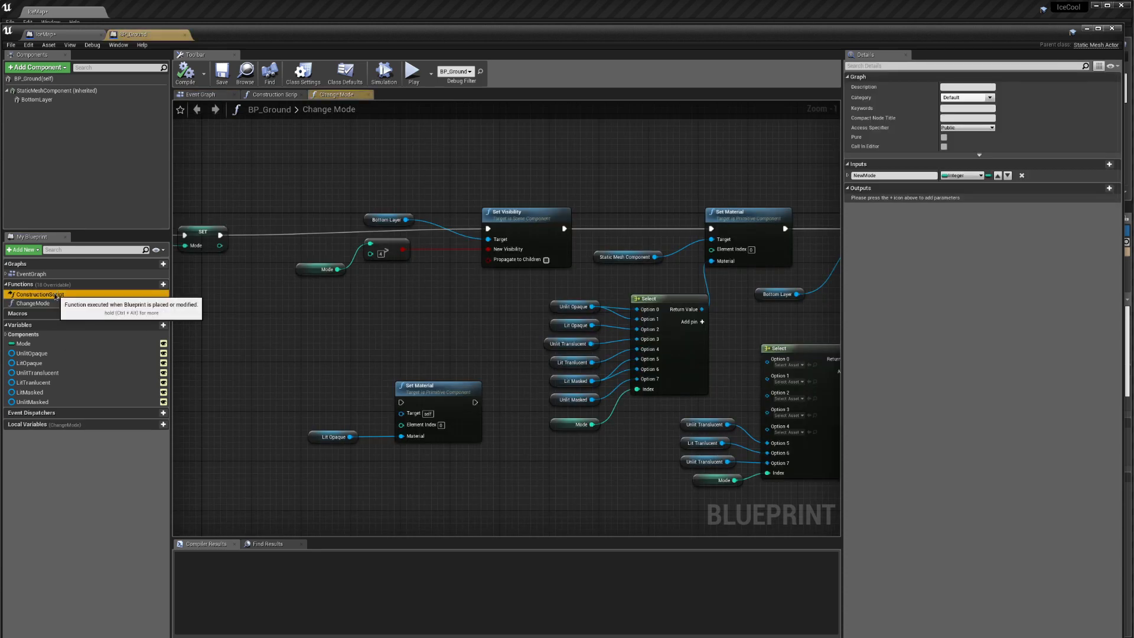
double_click(51, 296)
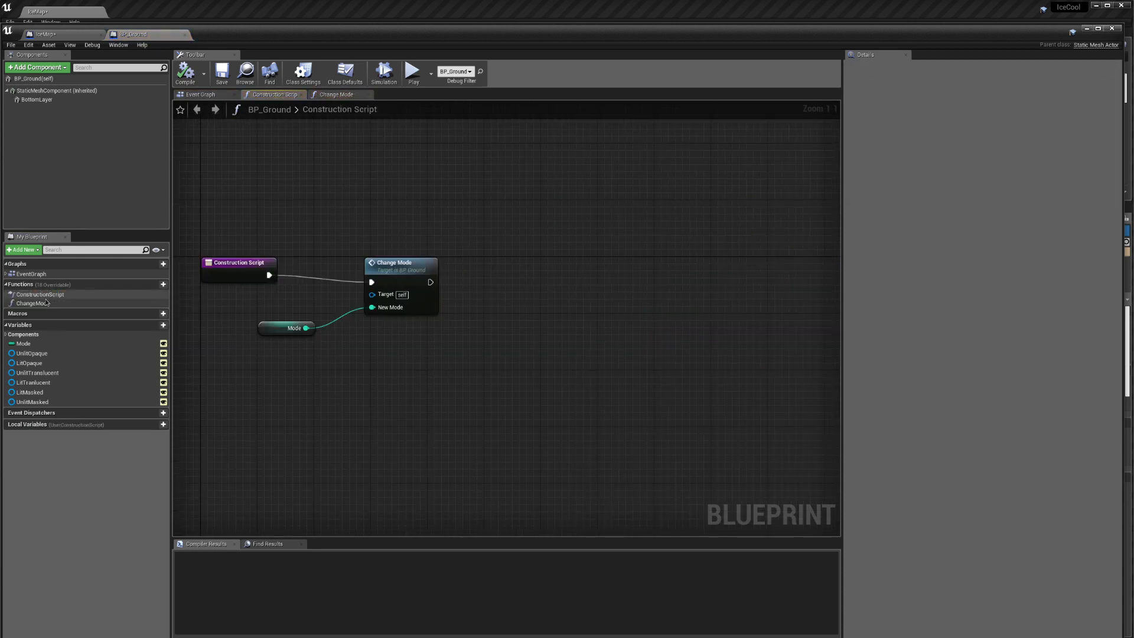
click(265, 328)
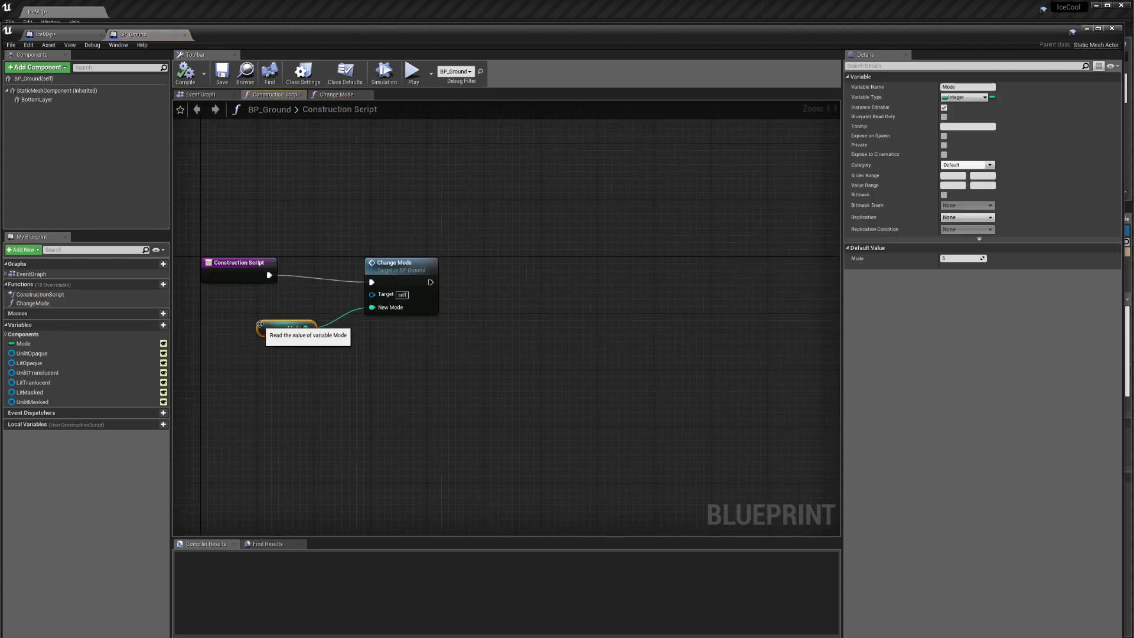
double_click(52, 303)
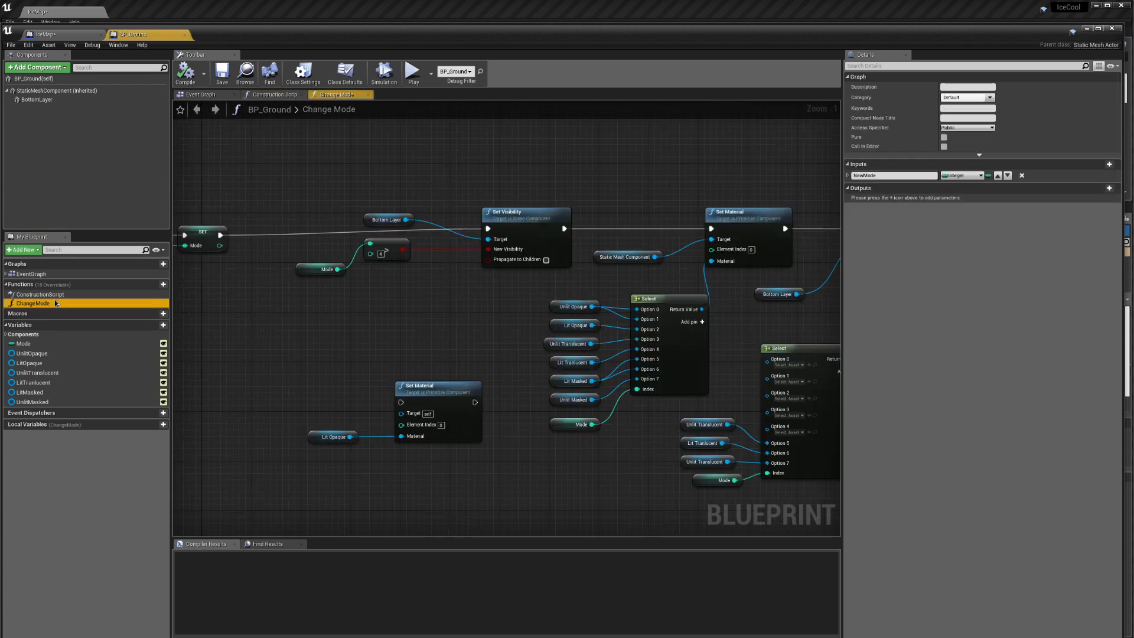
Examine how the Unlit Translucent and Unlit Masked variables reach the Select nodes driving the two connected Set Material calls
right_drag(441, 345, 331, 280)
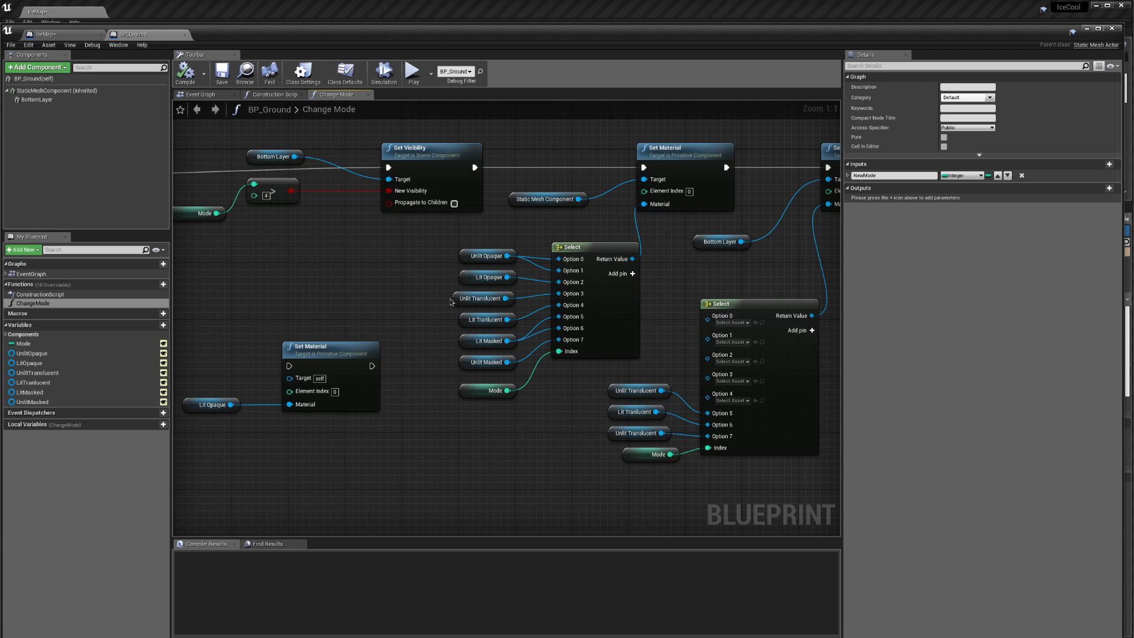
click(455, 298)
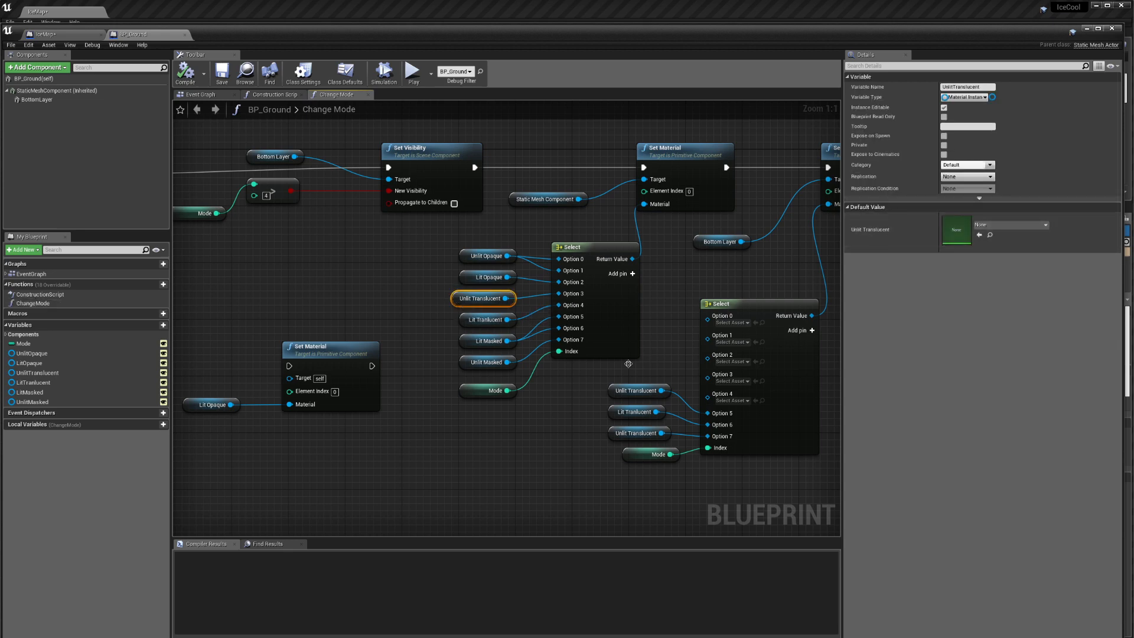
right_drag(483, 438, 453, 326)
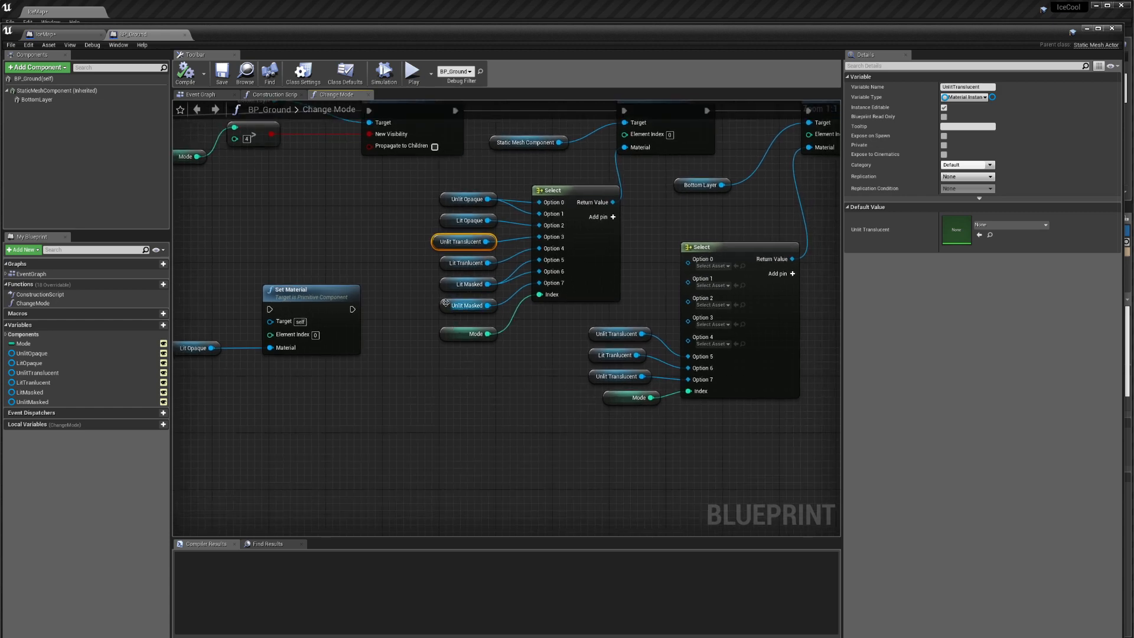
click(445, 302)
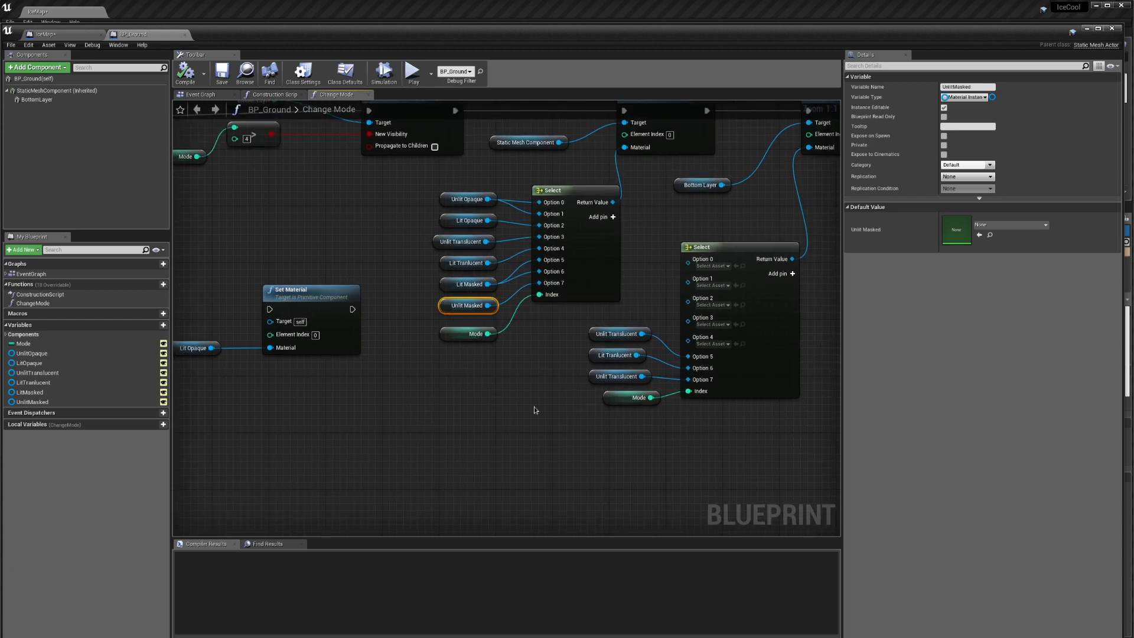
right_drag(534, 407, 379, 486)
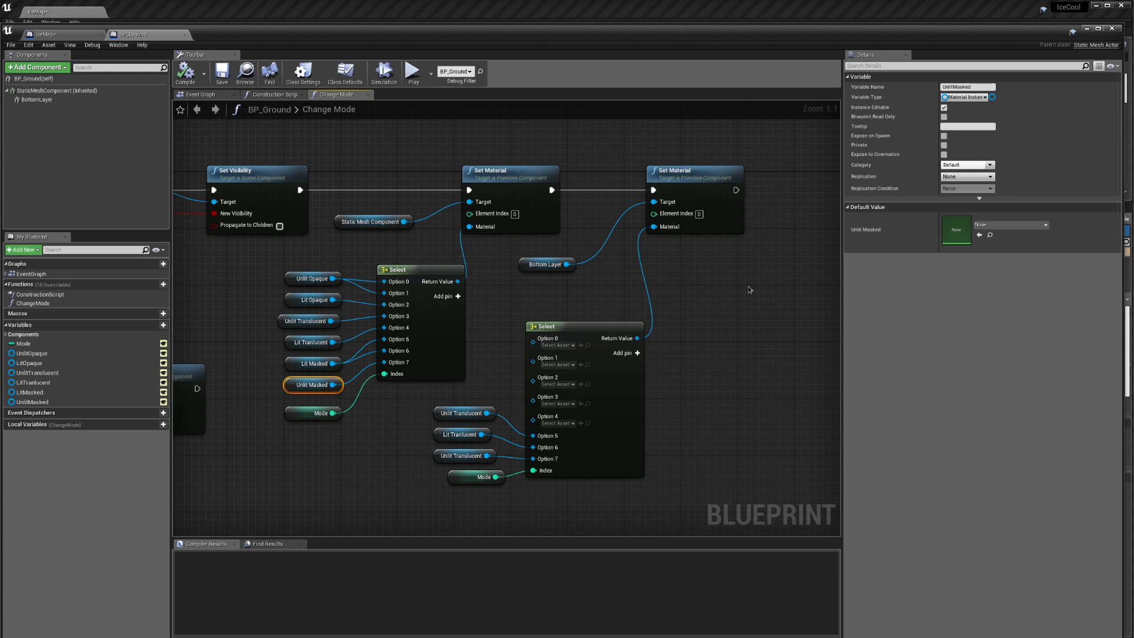
right_drag(710, 291, 1038, 285)
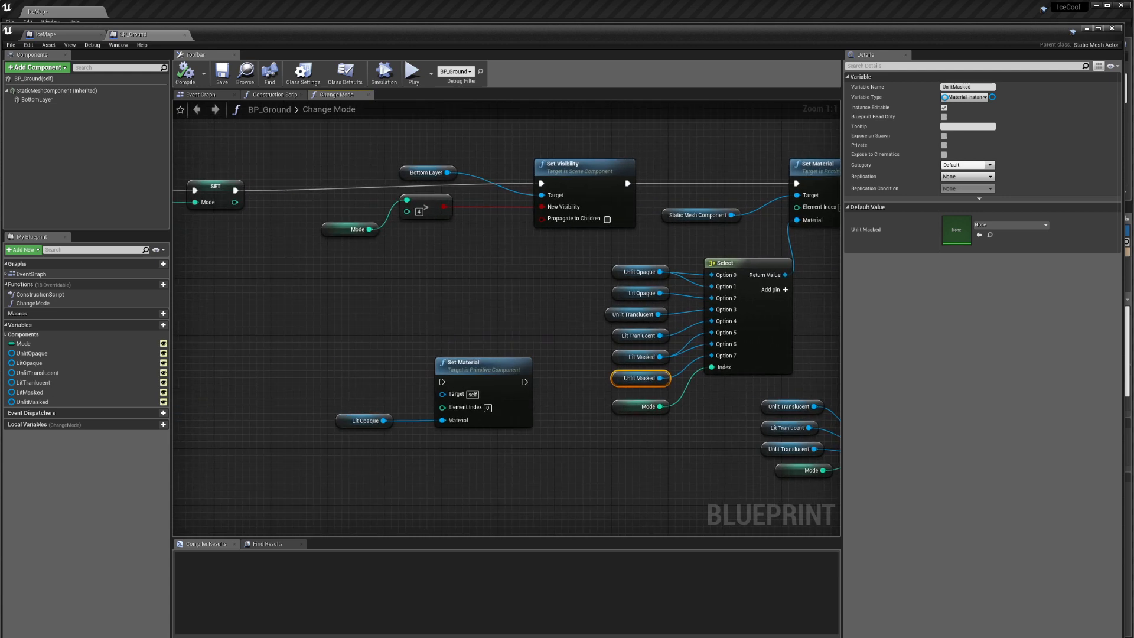
Inspect the Lit Opaque variable on the unconnected Set Material node and in the variable list, and close the blueprint window
right_drag(302, 436, 387, 444)
click(430, 429)
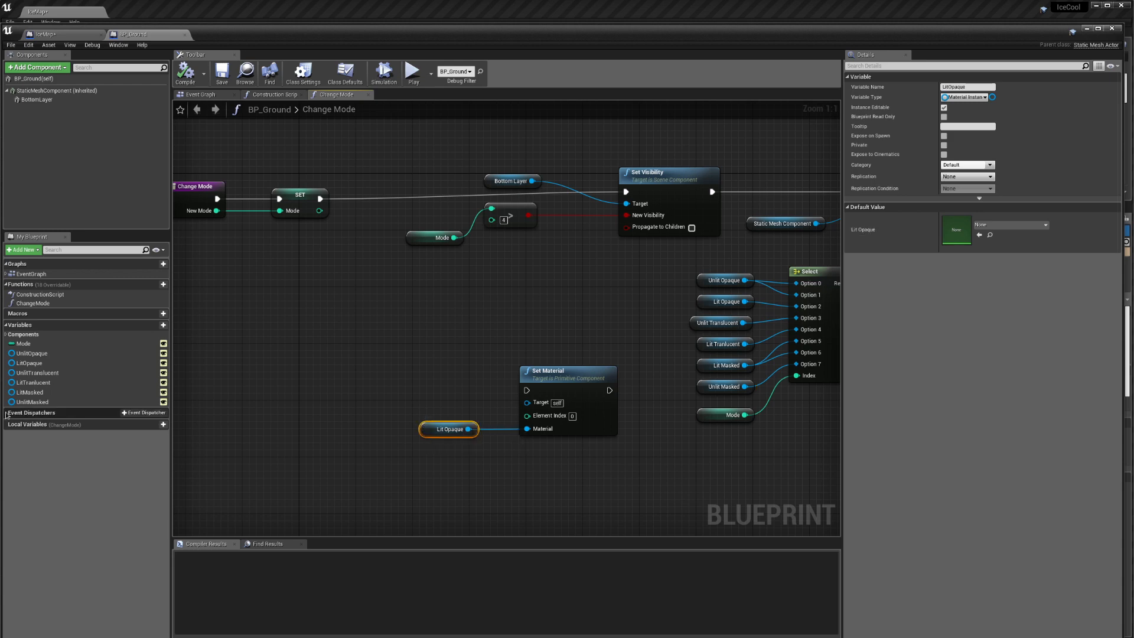
click(30, 392)
click(29, 362)
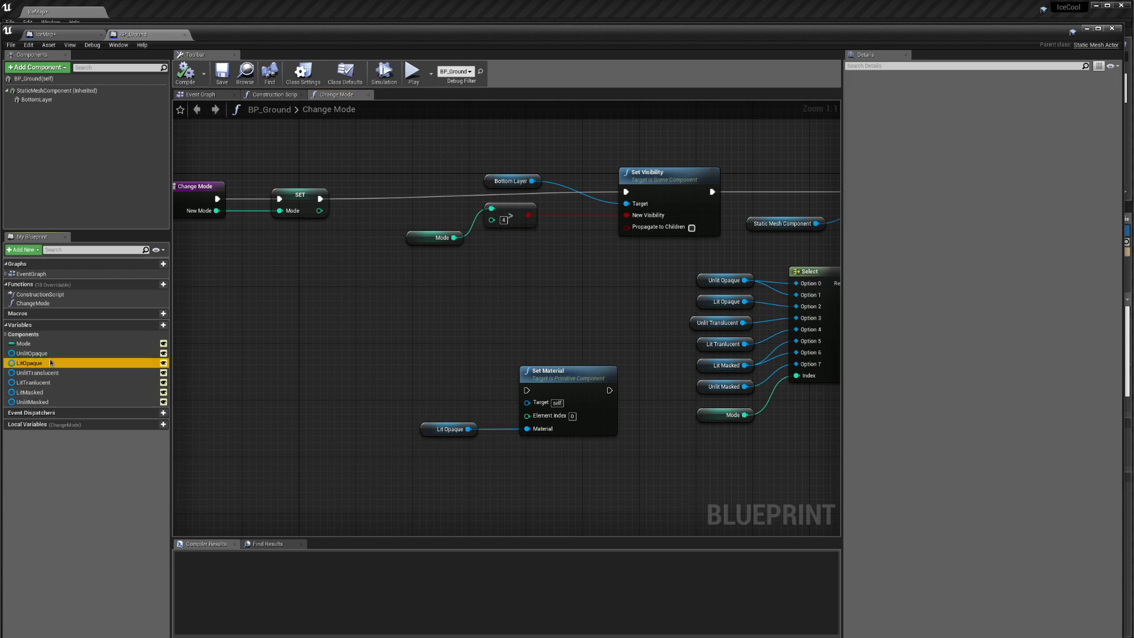
click(1112, 28)
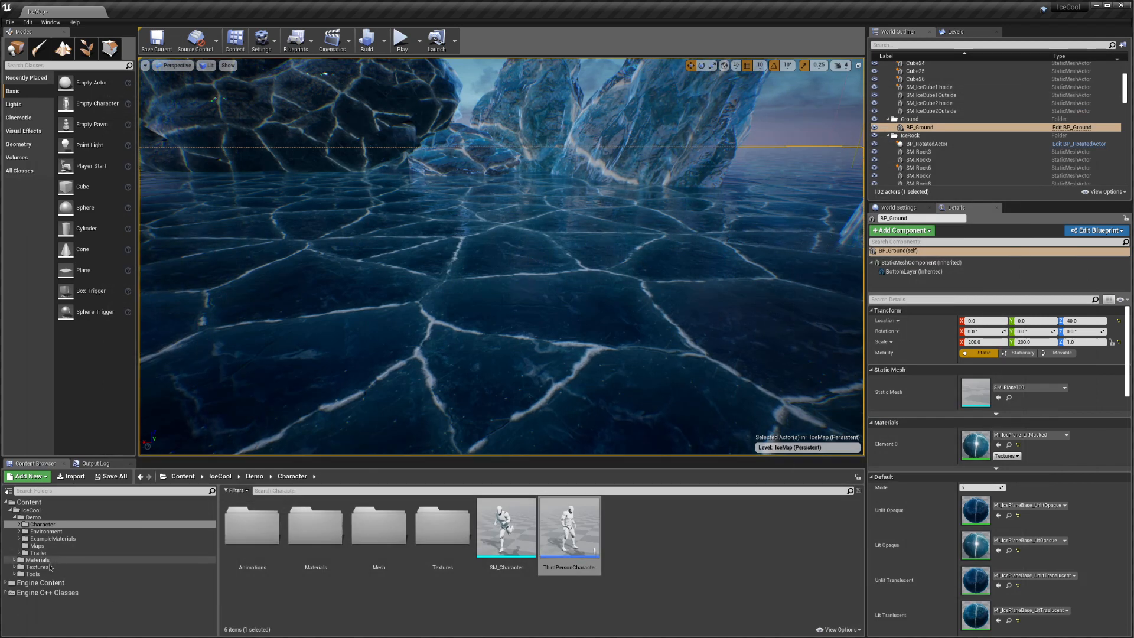
Browse the material functions in the Effect and Utils subfolders of the IceCool Materials folder
click(15, 560)
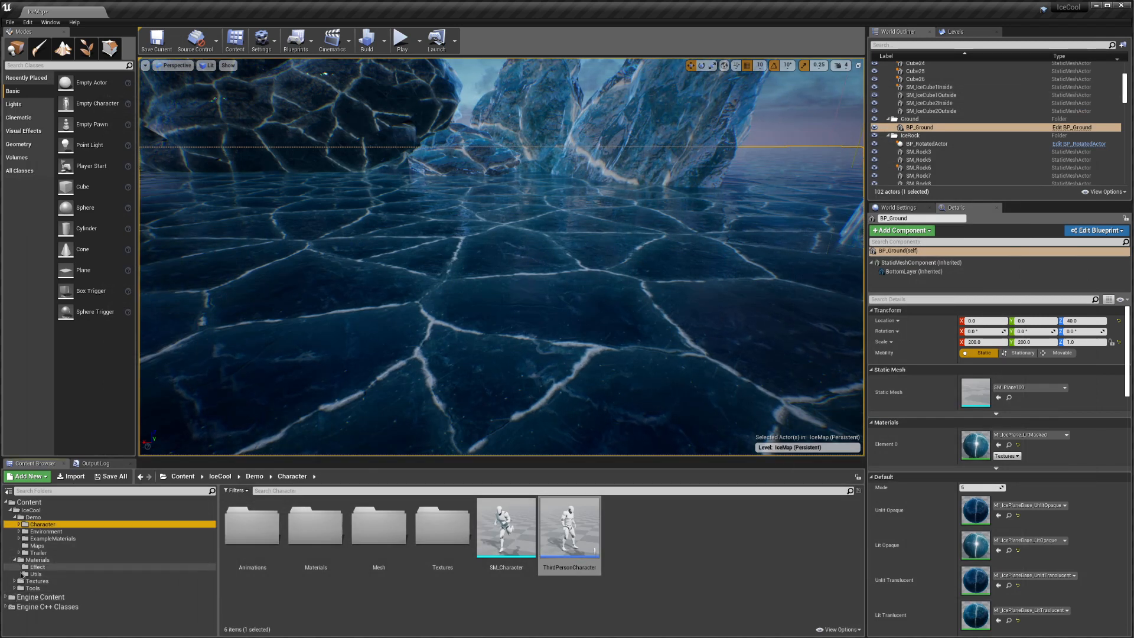
click(38, 568)
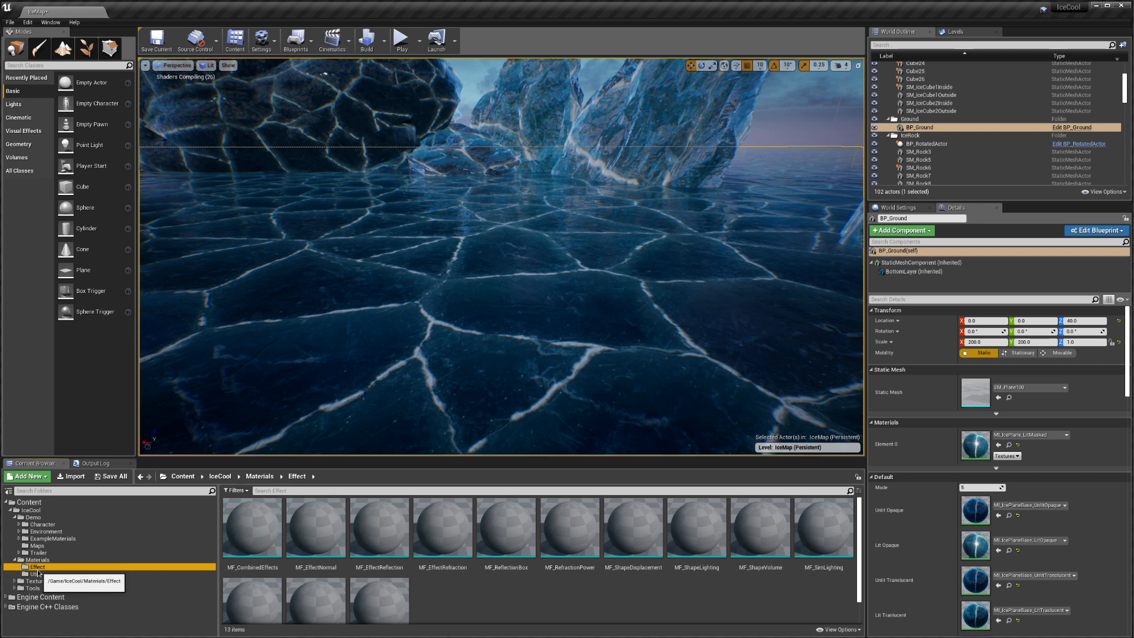
scroll(462, 608, down, 1)
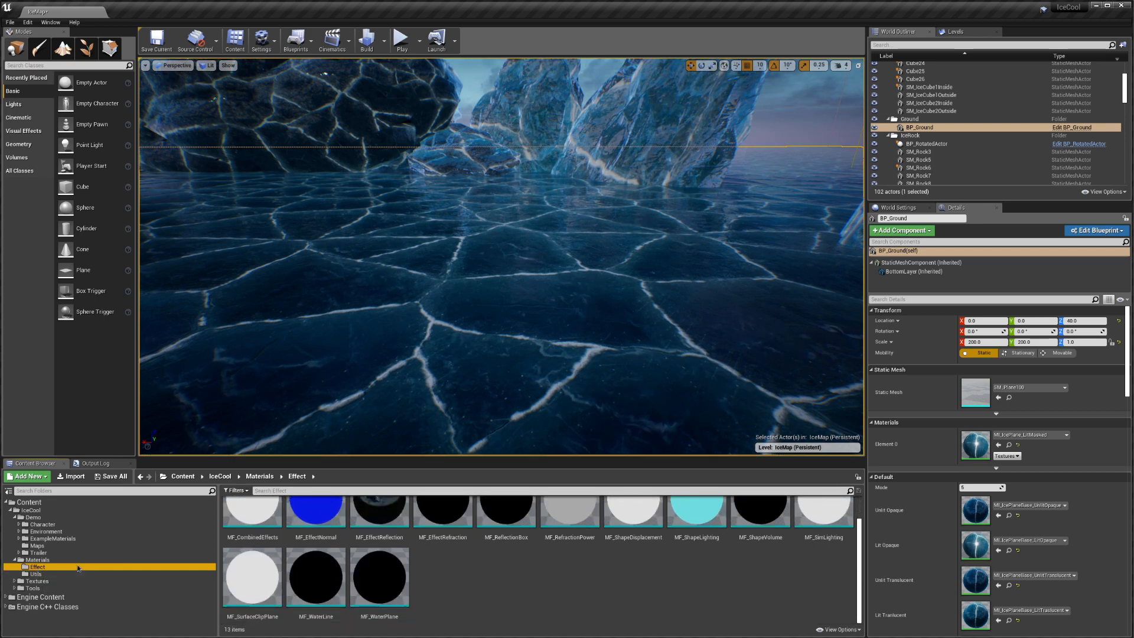
click(35, 574)
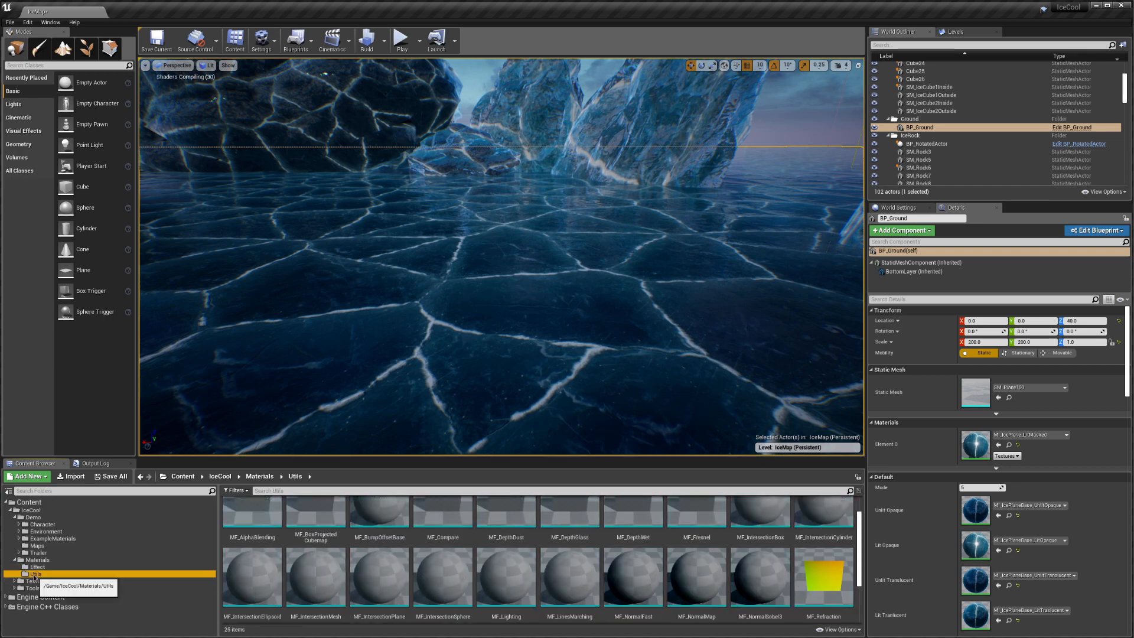
scroll(476, 575, up, 1)
scroll(476, 574, down, 4)
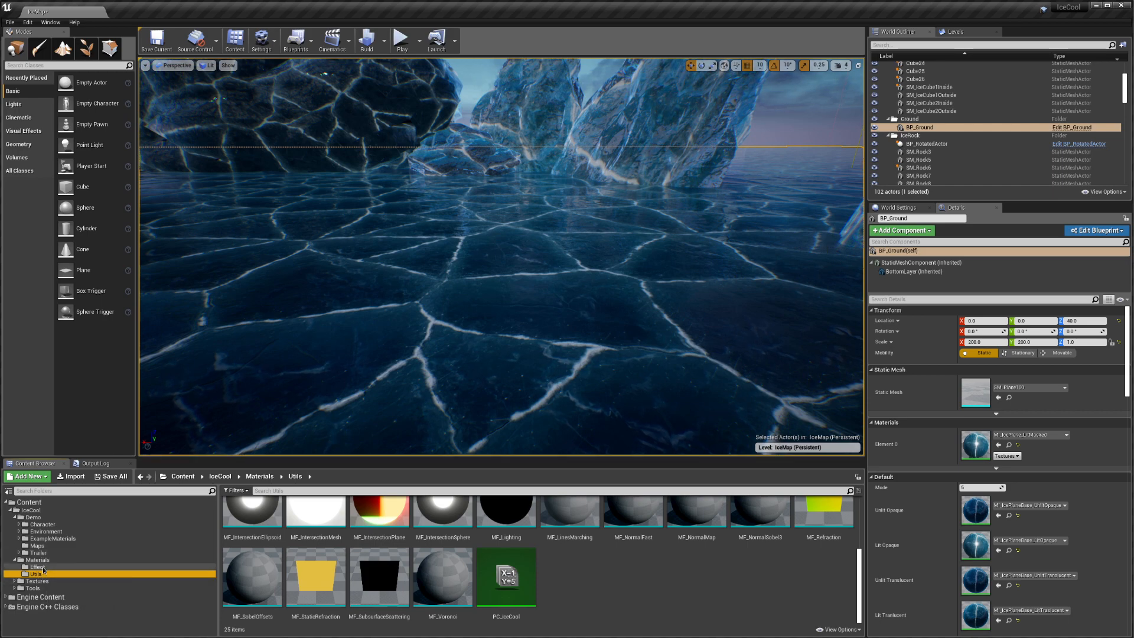
click(36, 559)
click(35, 568)
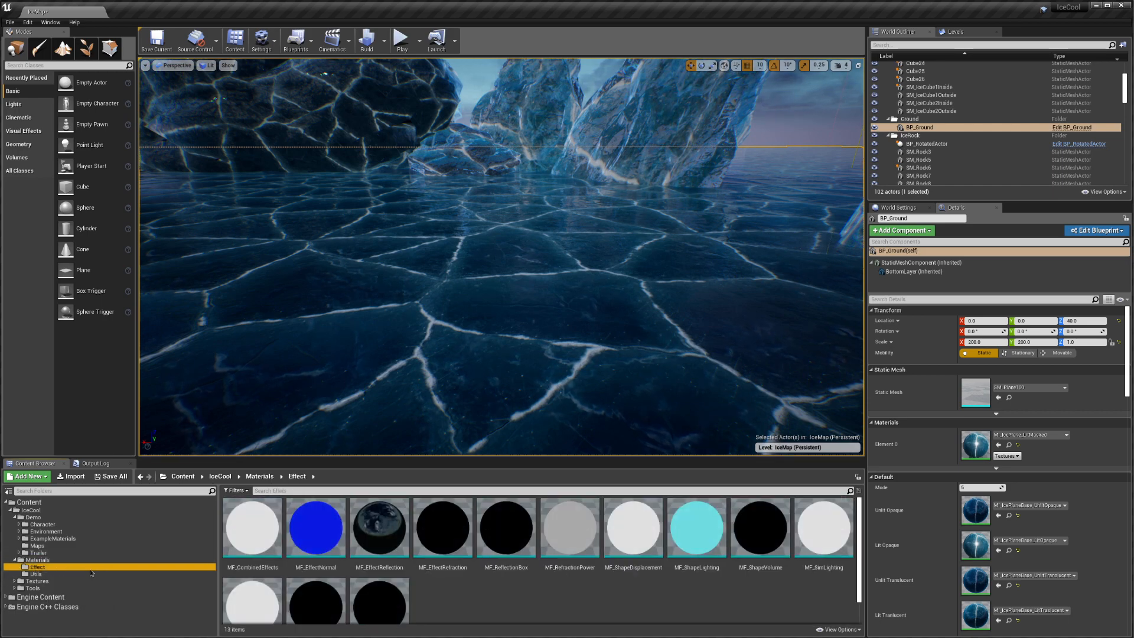
Open the MI_IceCool material instance from the Materials folder and review its parameter groups down to the Parent setting
click(73, 561)
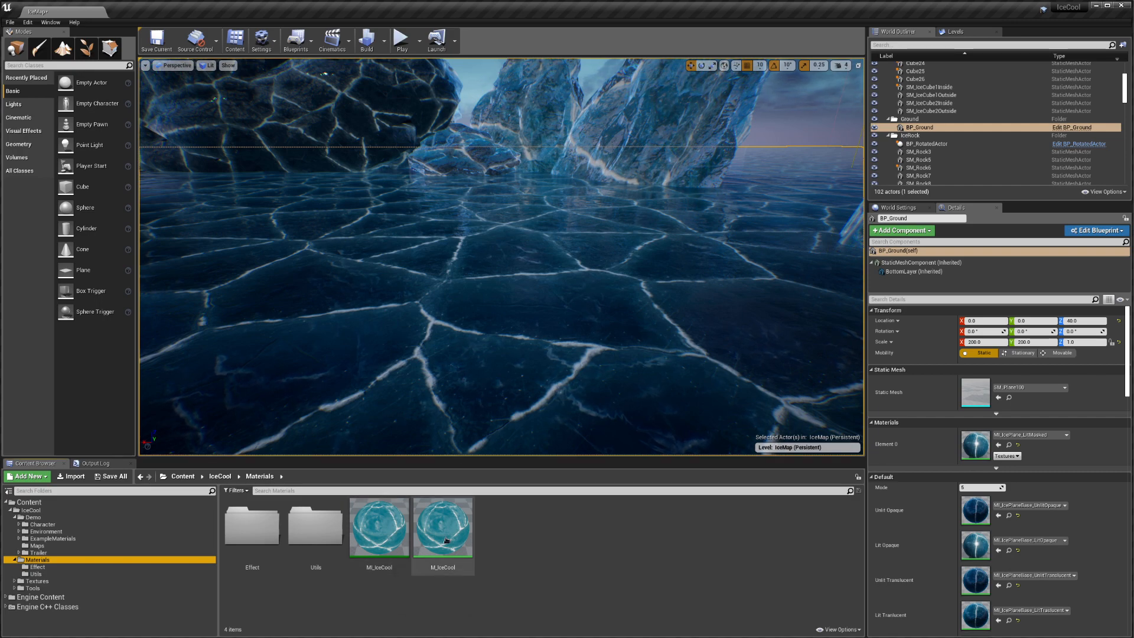
double_click(360, 538)
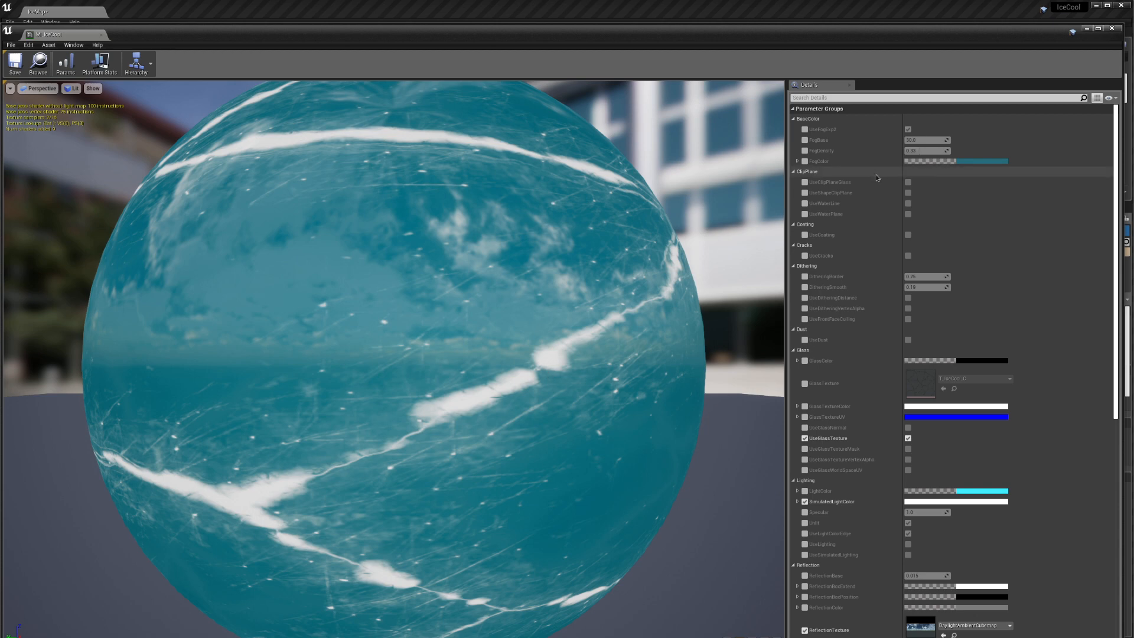
scroll(897, 325, down, 15)
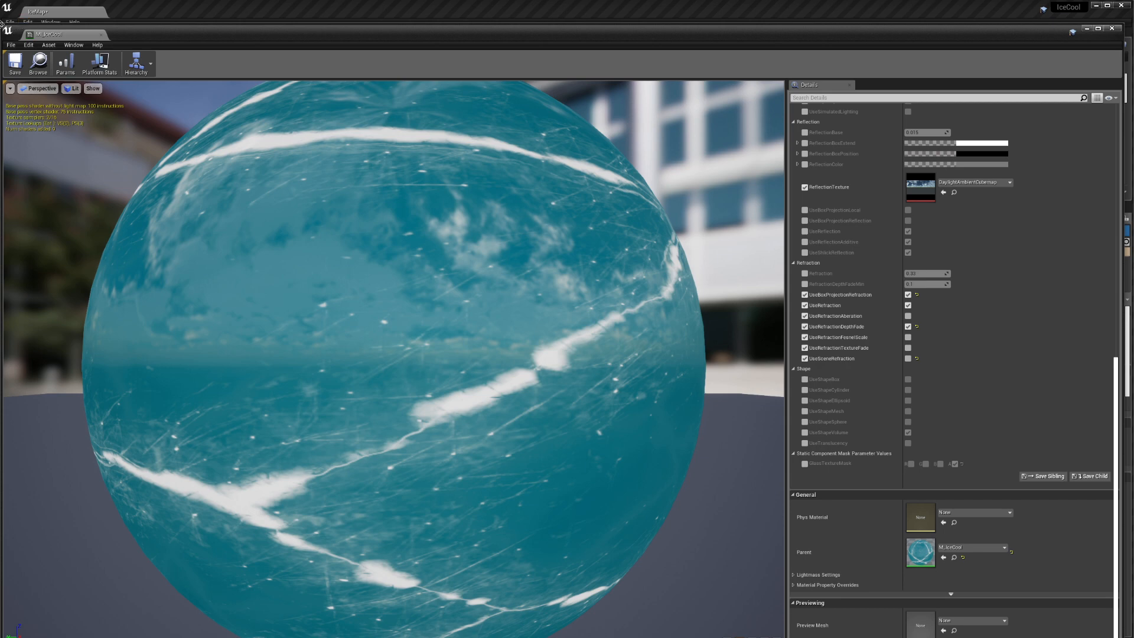
Narrow the MI_IceCool window to expose the level viewport, and switch the UseBoxProjectionRefraction parameter off and back on
drag(2, 24, 582, 18)
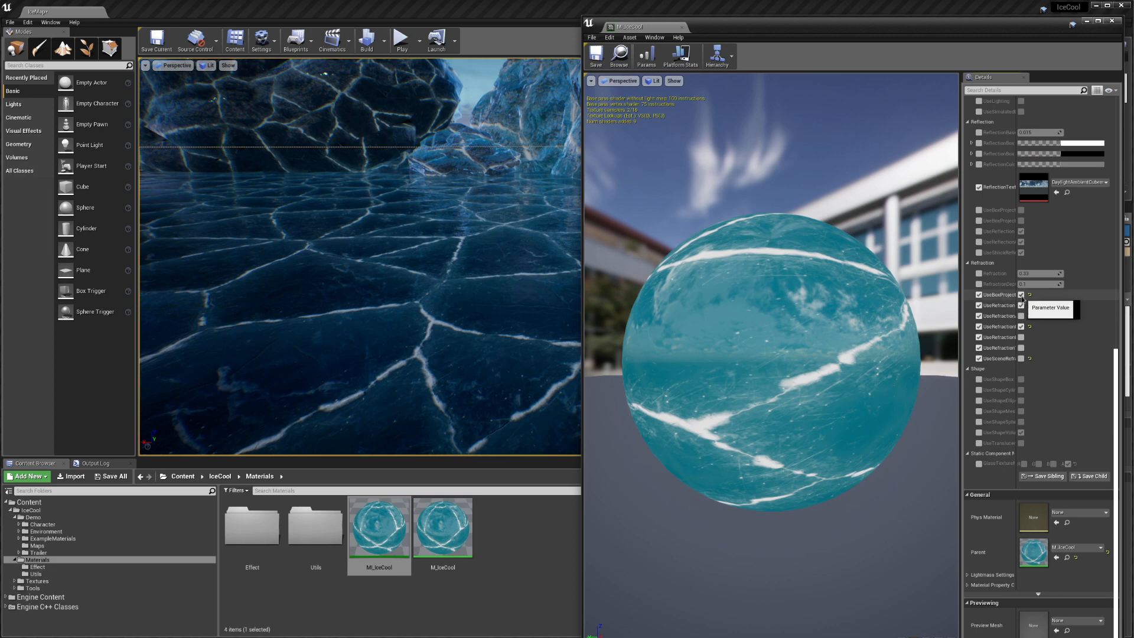
click(1021, 295)
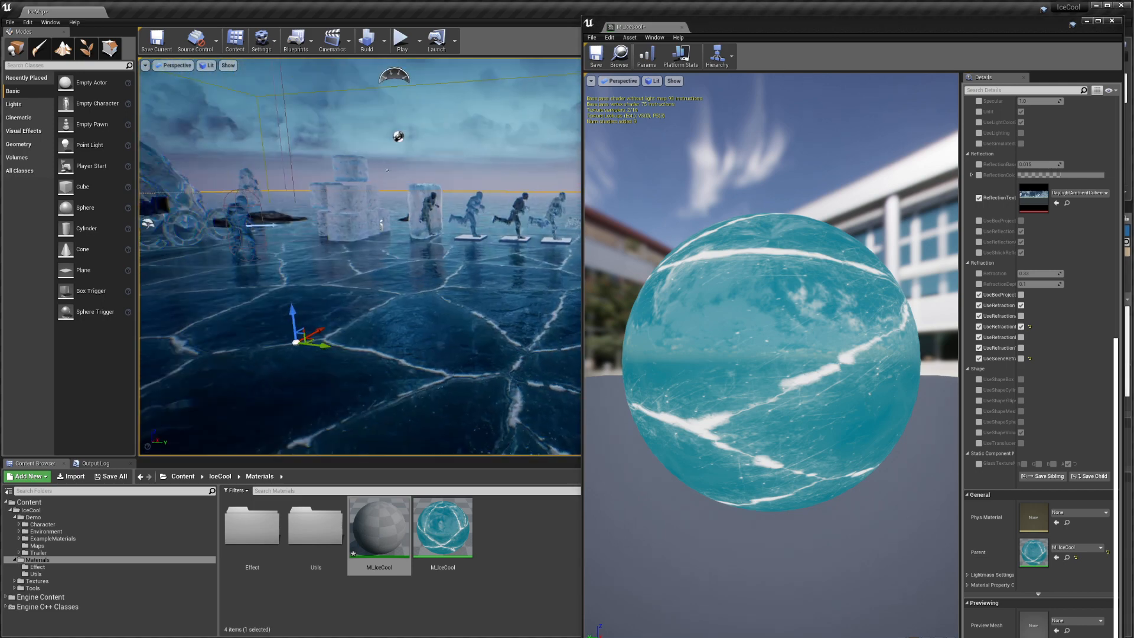
click(1021, 294)
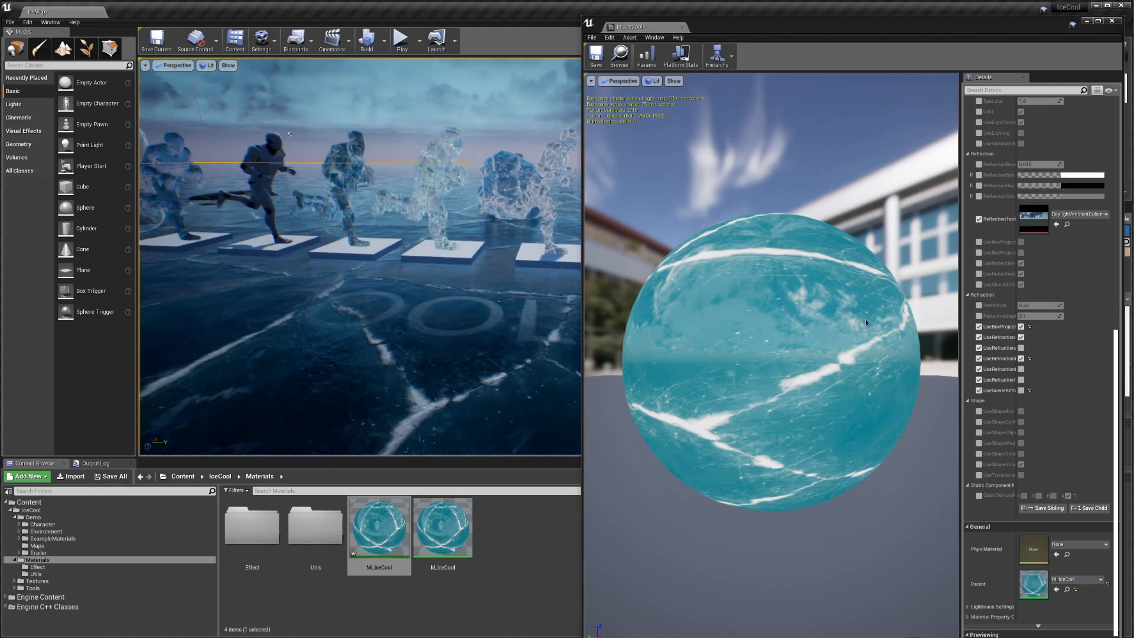
Set the FogColor parameter of the MI_IceCool instance to dark red with R 0.1875 and B 0.0
scroll(995, 324, up, 12)
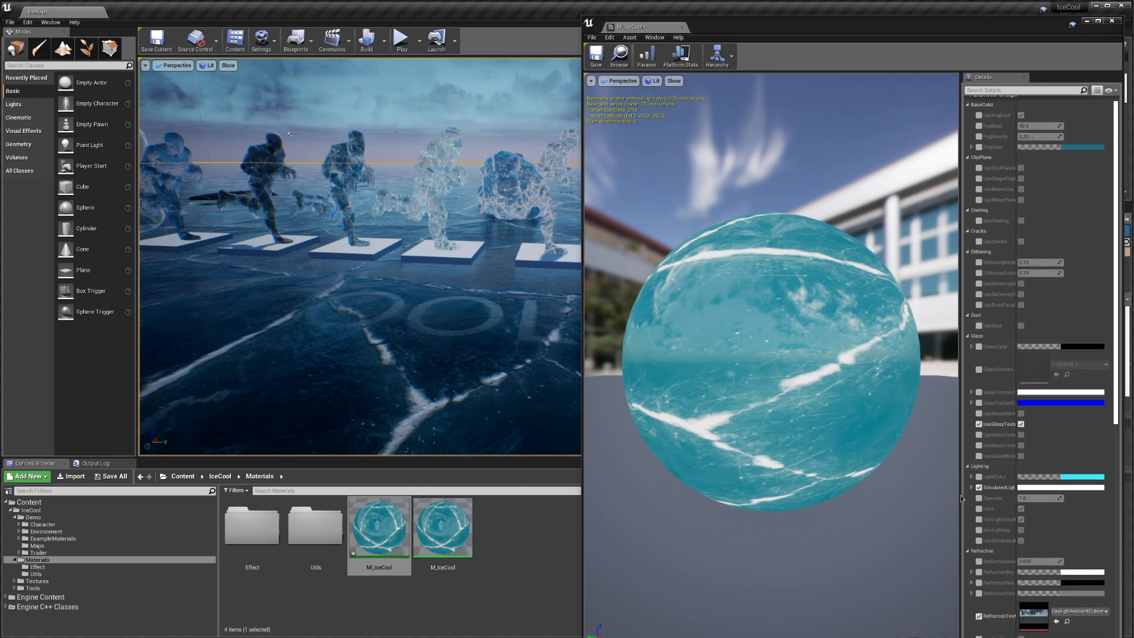
scroll(989, 452, up, 1)
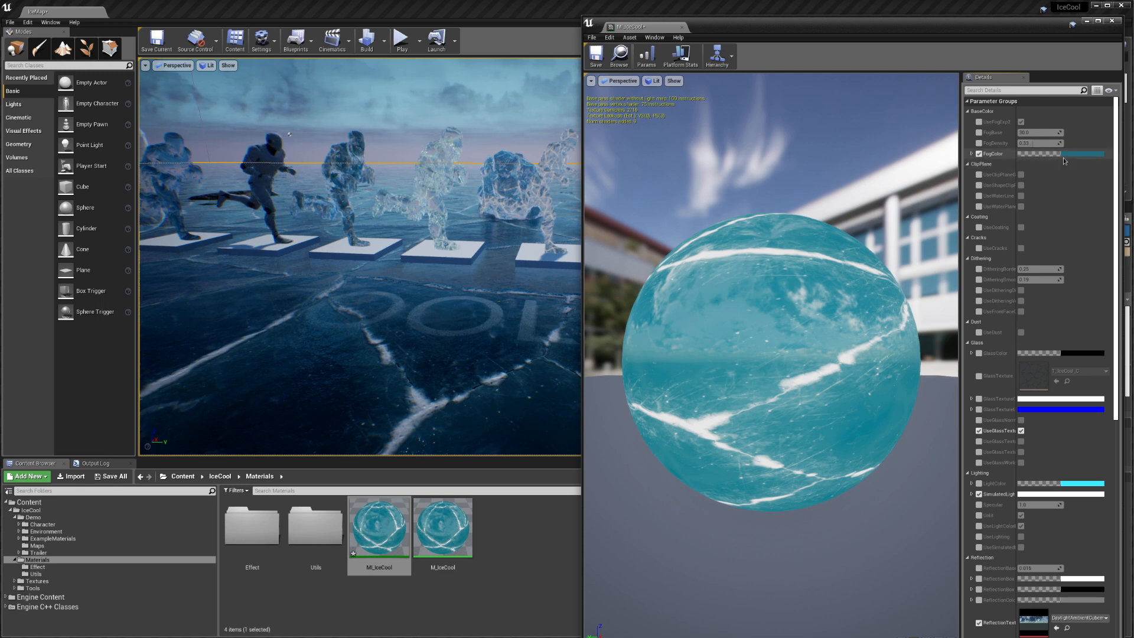
click(970, 153)
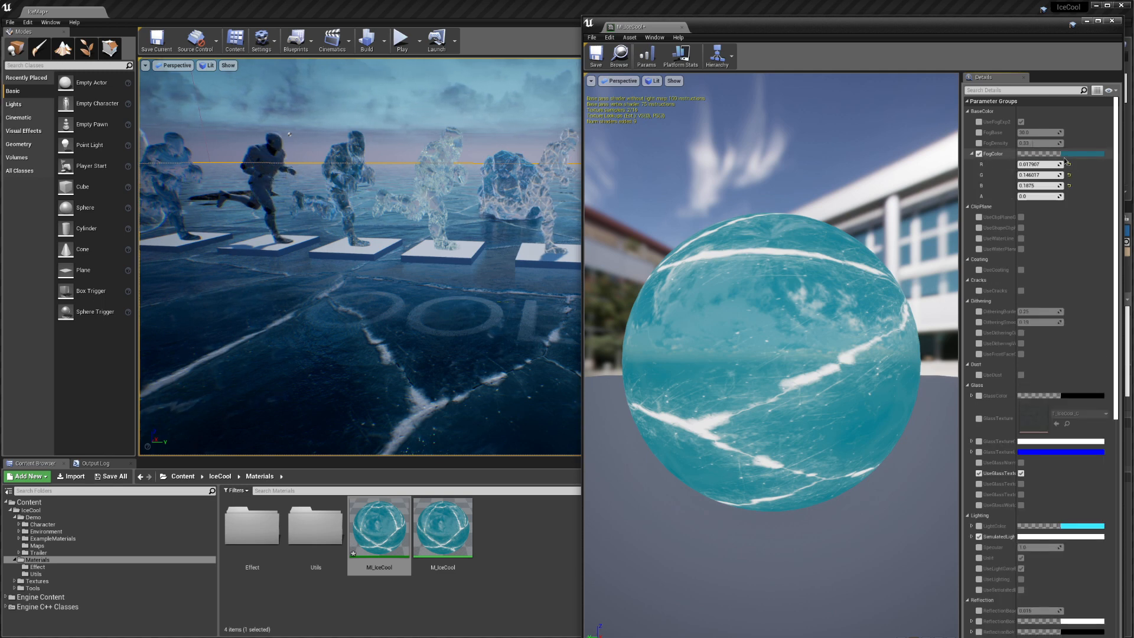
click(1025, 155)
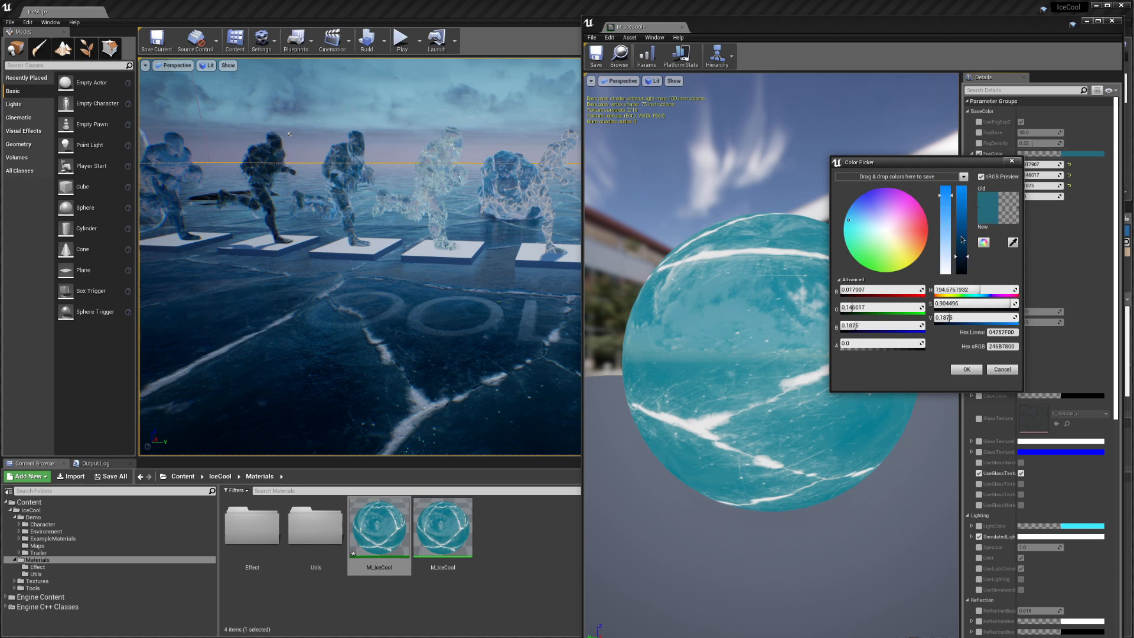
drag(906, 226, 932, 231)
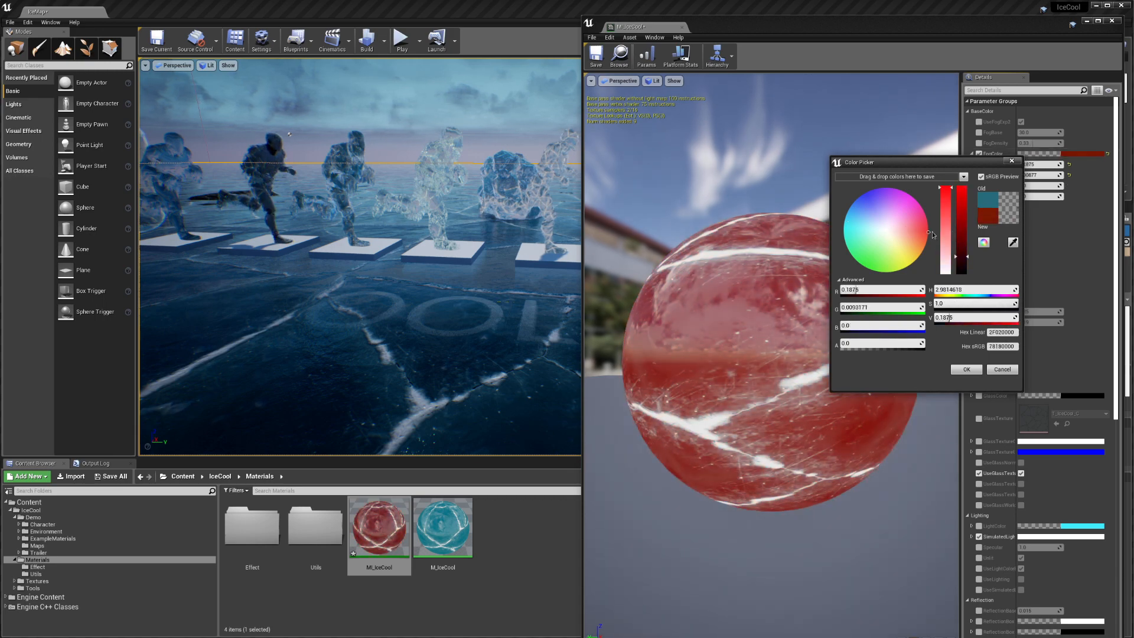
click(964, 370)
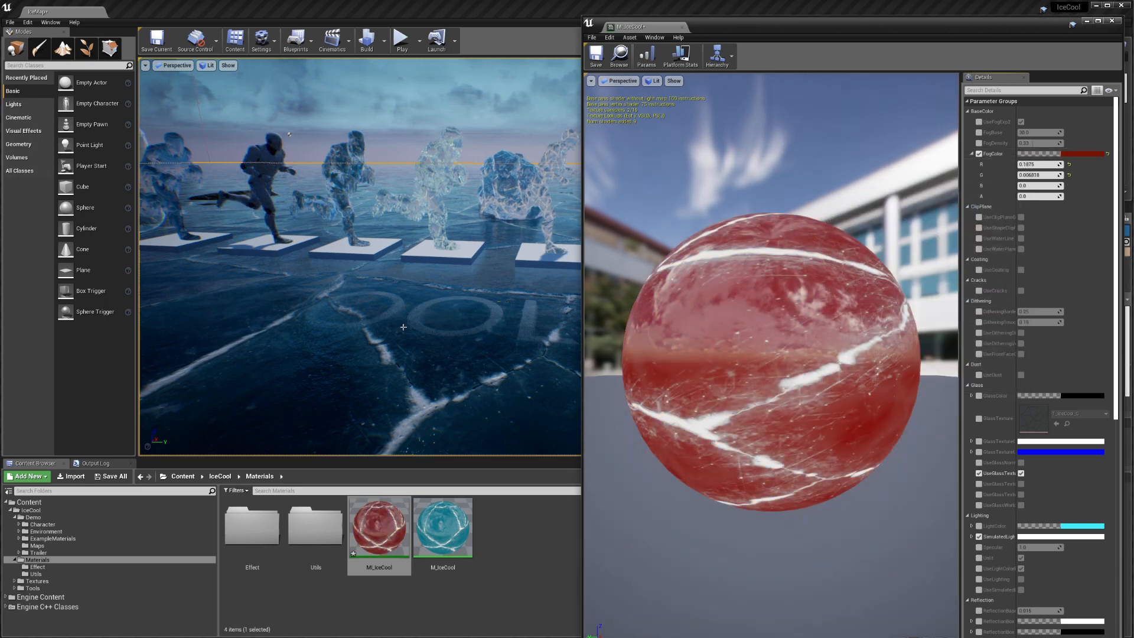
Change the LightColor parameter in the Lighting group to a pinkish red with R 0.984375 and G 0.0
right_drag(403, 327, 266, 301)
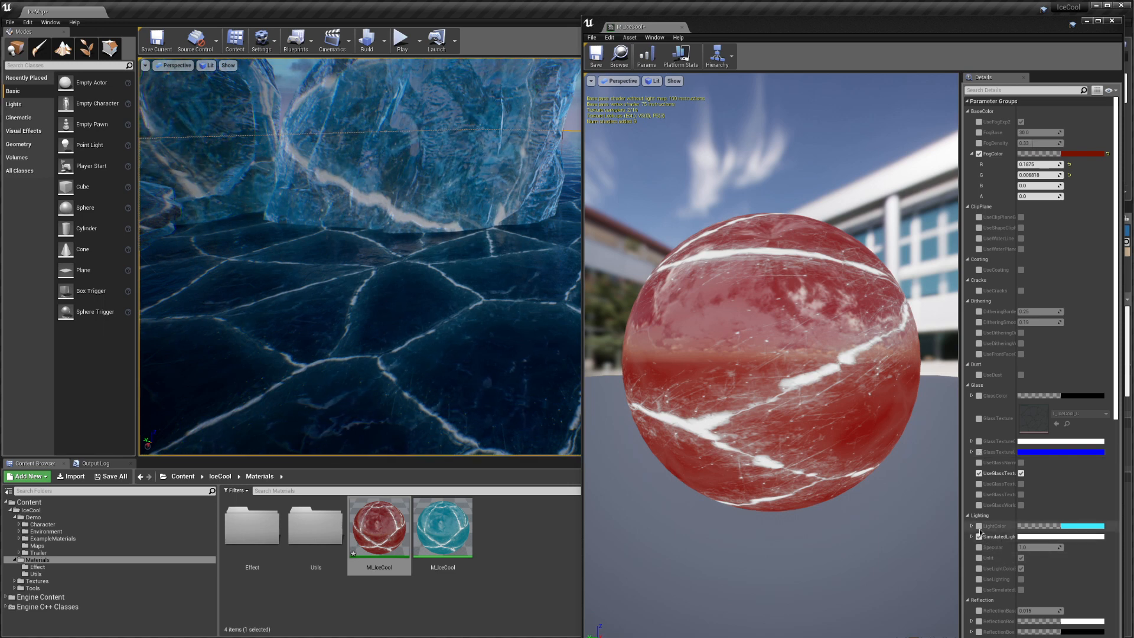
click(1083, 526)
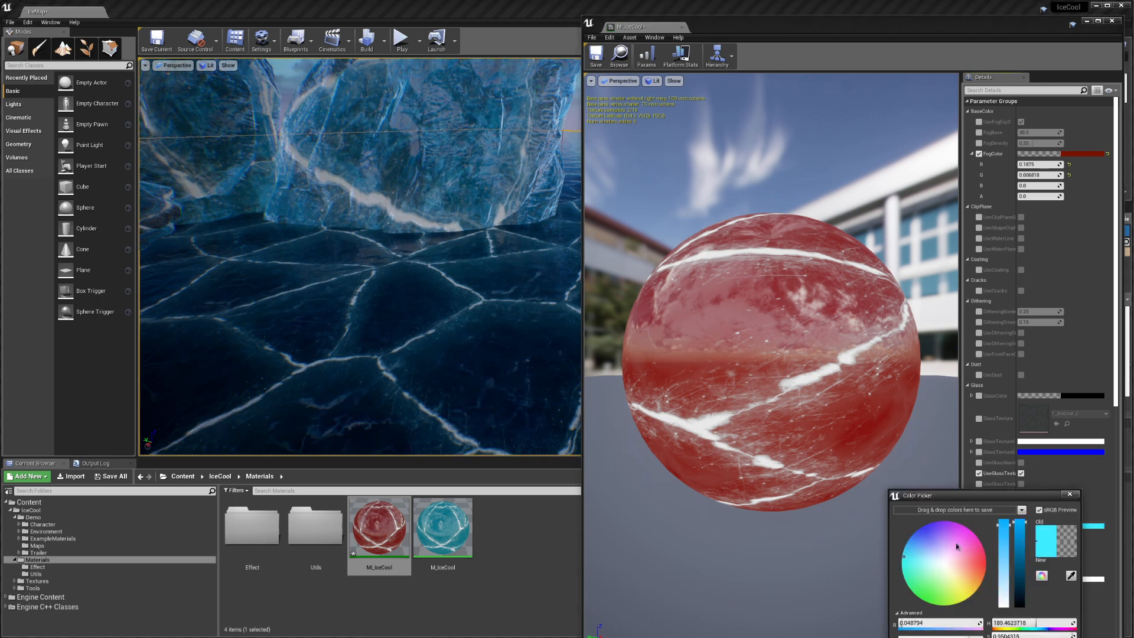
drag(931, 564, 987, 558)
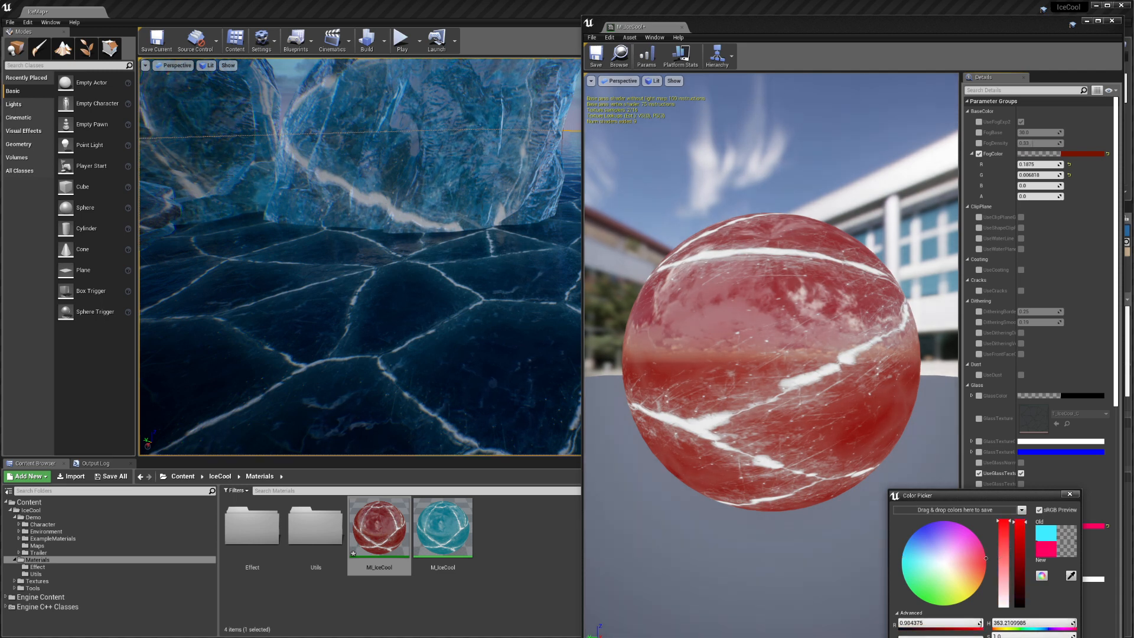
click(734, 556)
Recolor the blue glass texture parameter in the Glass group to orange, with R 1.0 and B 0.0
scroll(1010, 443, down, 8)
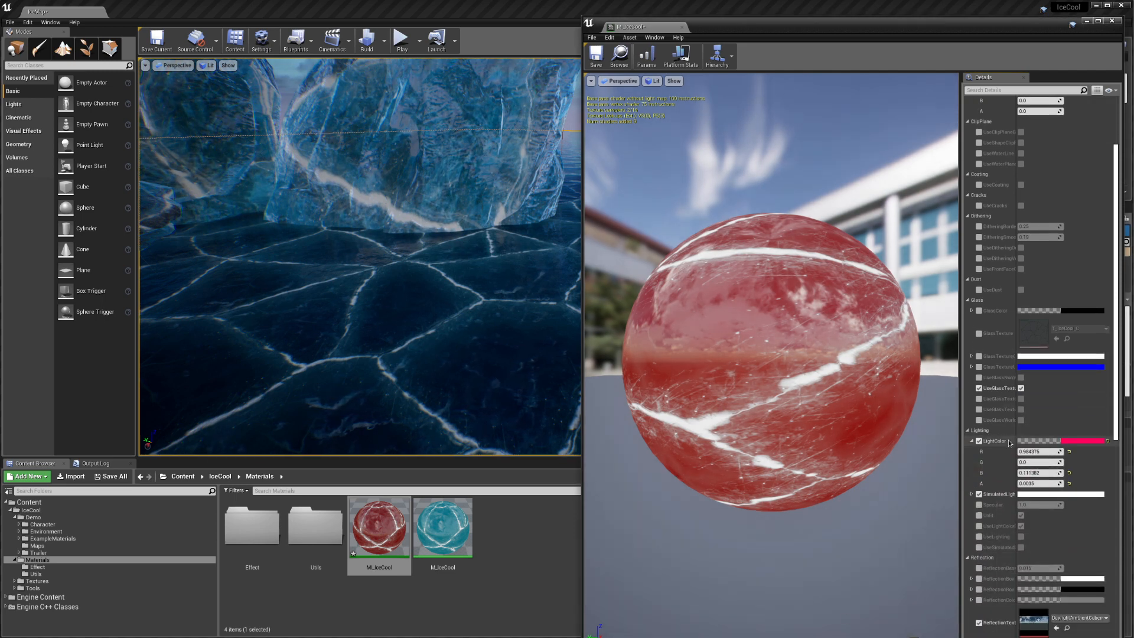
scroll(1010, 444, down, 9)
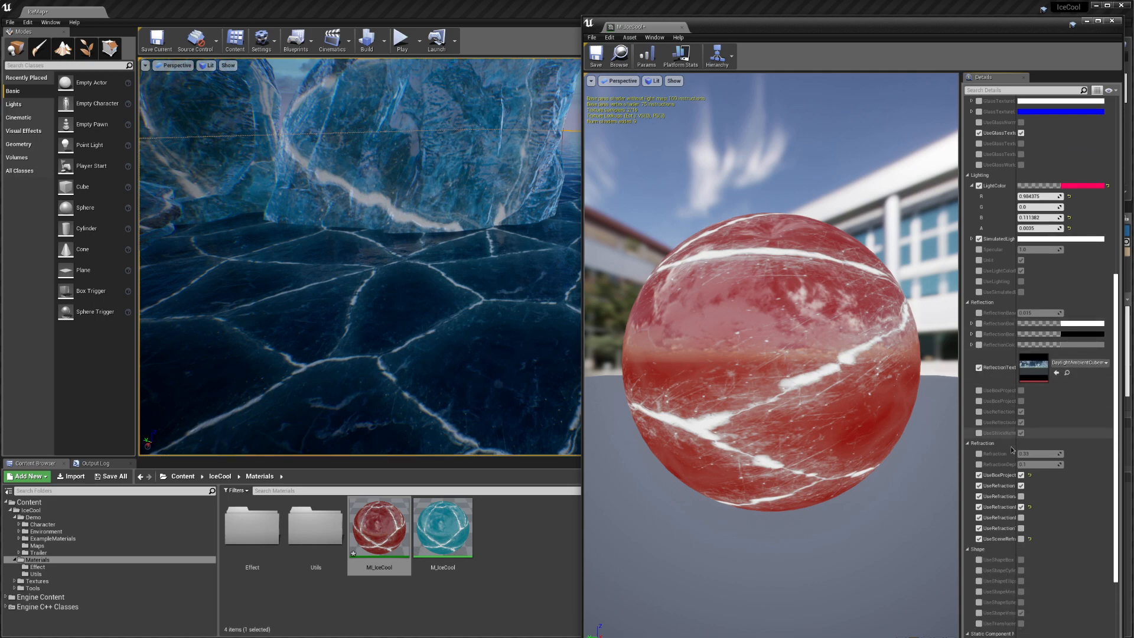
scroll(1011, 449, up, 13)
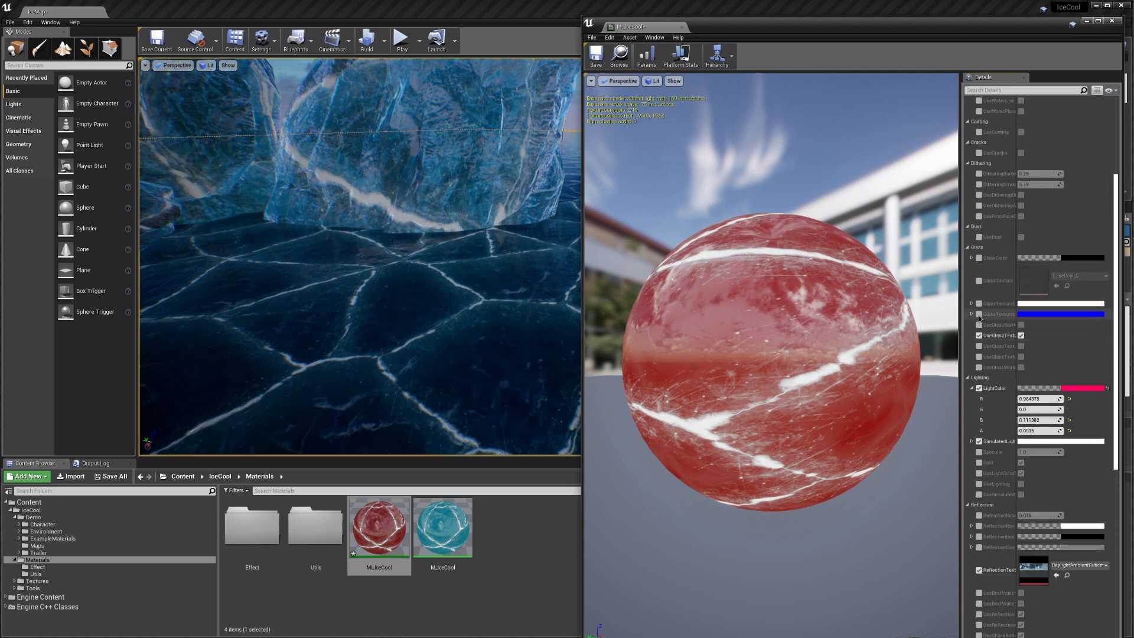
click(1026, 316)
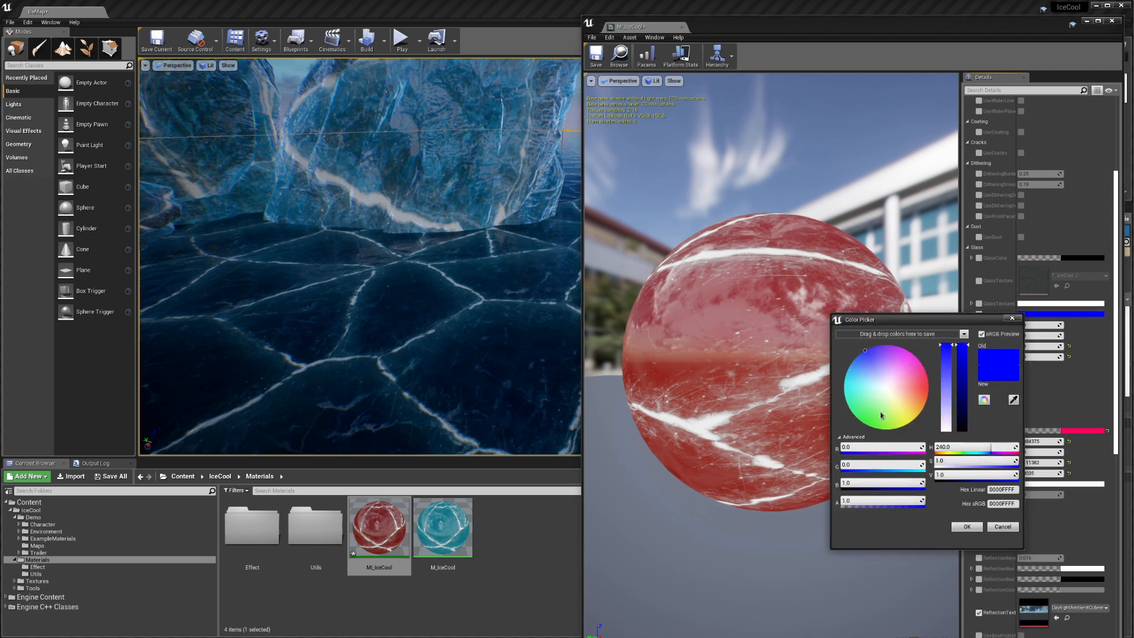
click(928, 392)
click(966, 527)
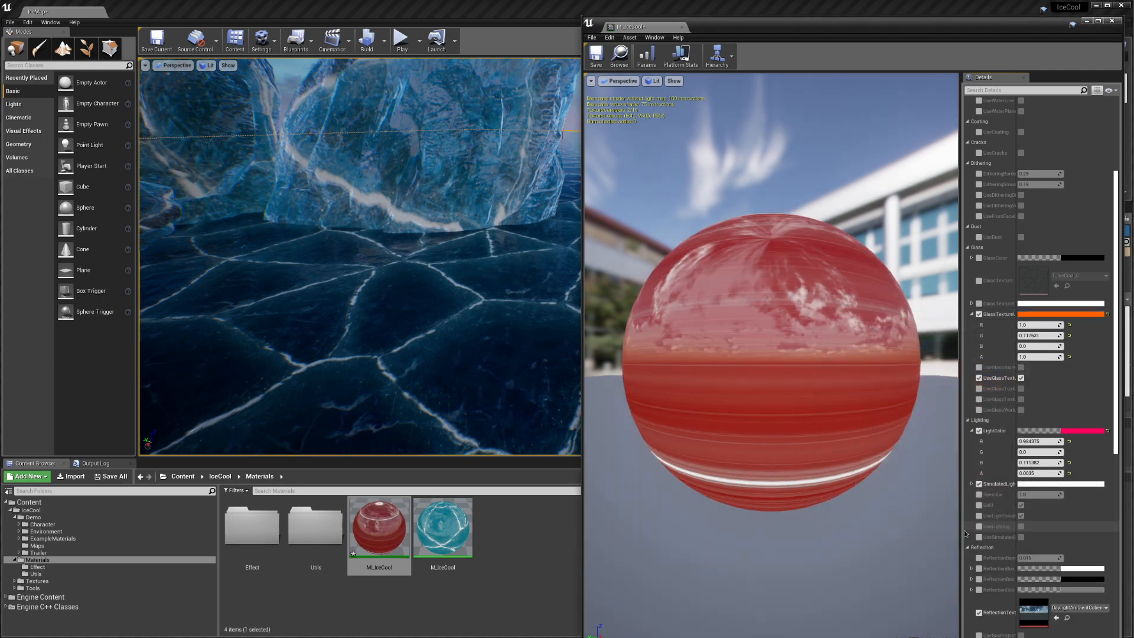
Close the MI_IceCool editor, select the dark cracked rock SM_Rock7, and locate its MI_IceBergTranslucent material in the project's Environment folder
right_drag(393, 289, 531, 230)
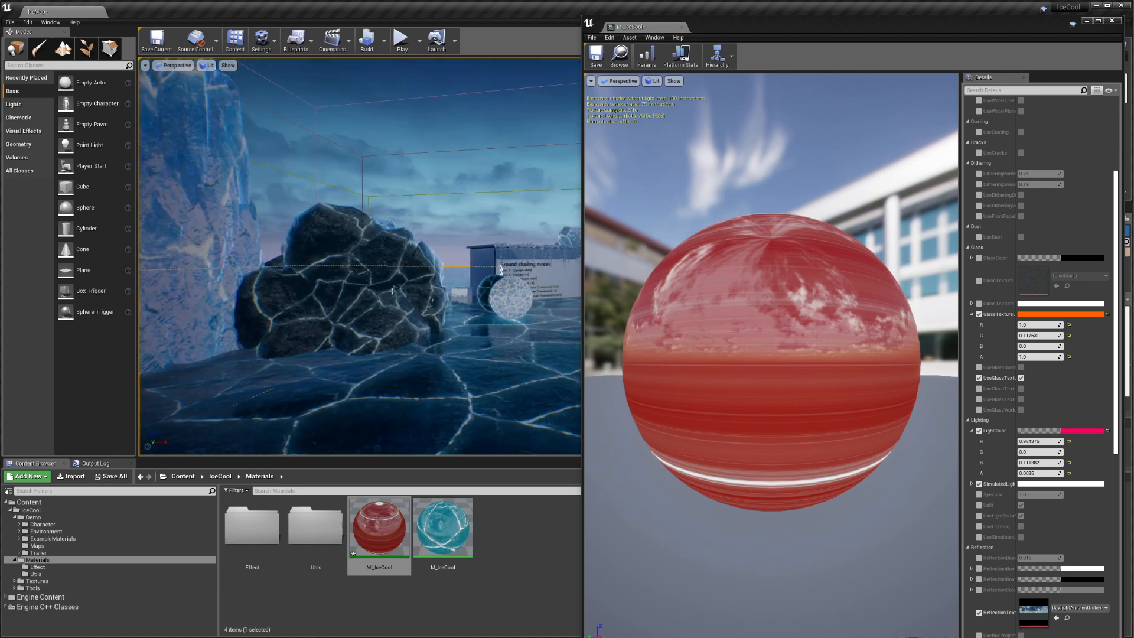
click(1112, 21)
click(383, 302)
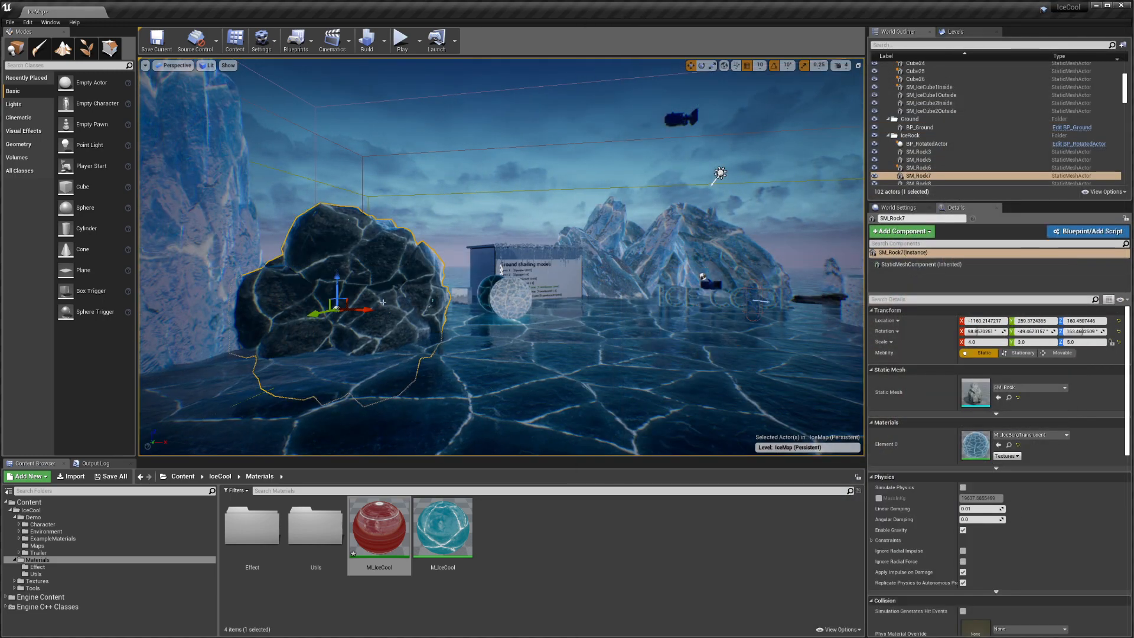
double_click(974, 442)
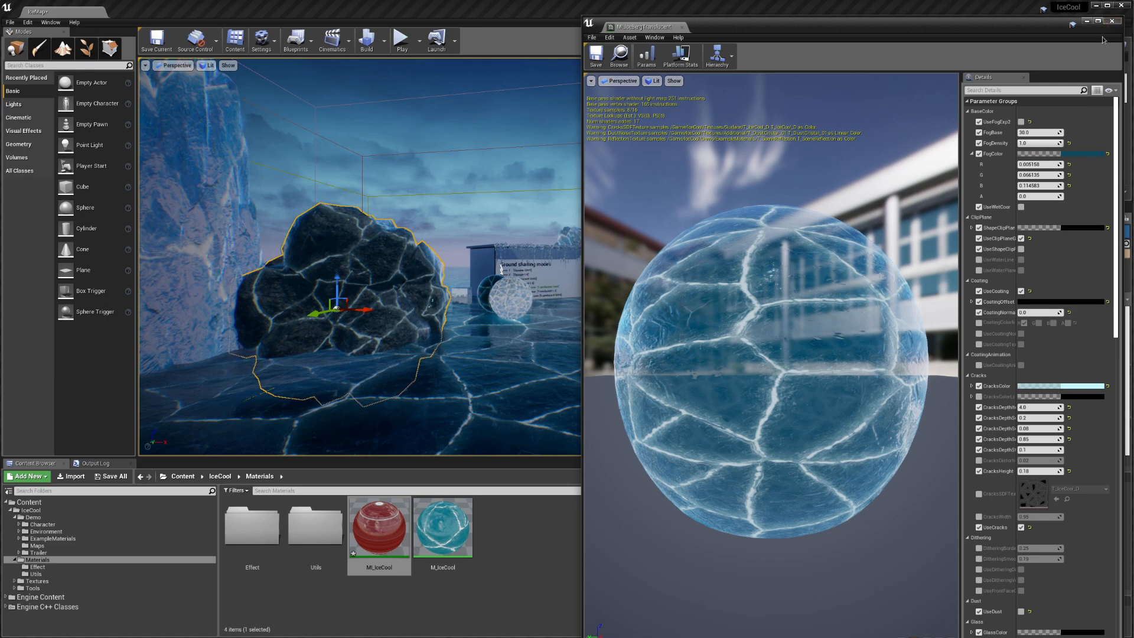
click(1112, 20)
click(1009, 445)
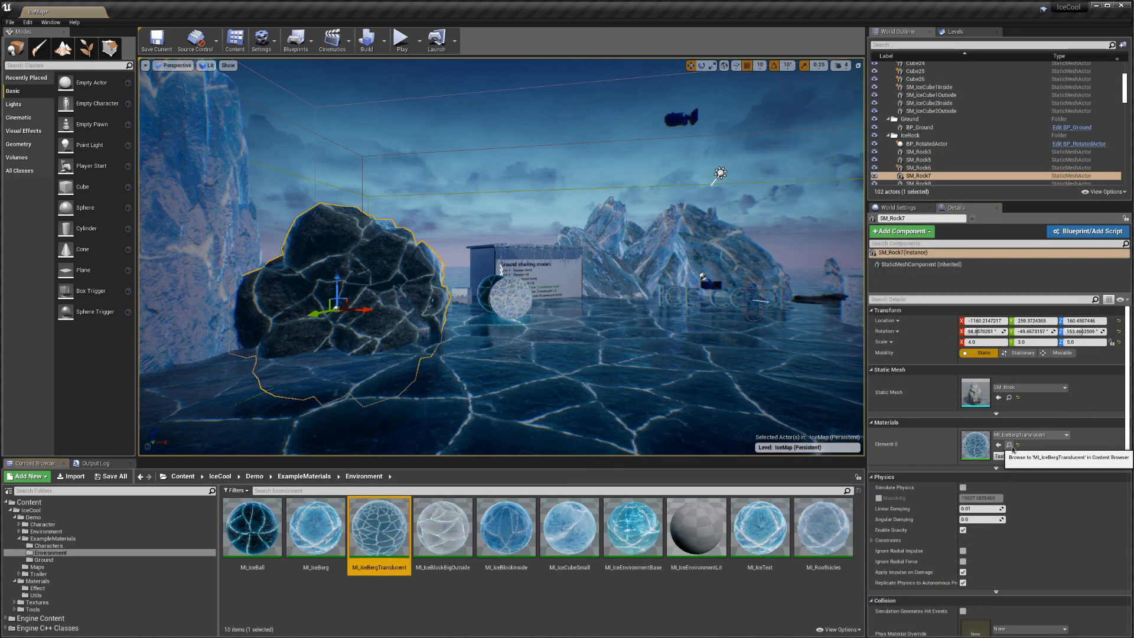
Look through the lit and unlit ice plane material instances in the ExampleMaterials Ground folder
click(57, 563)
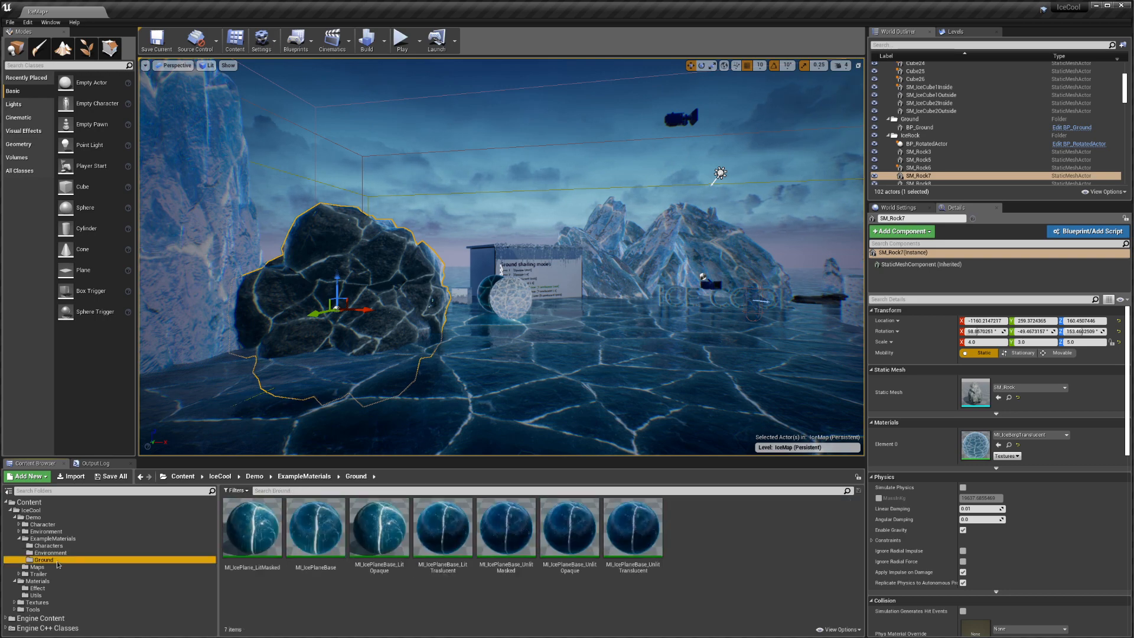
right_drag(449, 295, 413, 383)
click(253, 529)
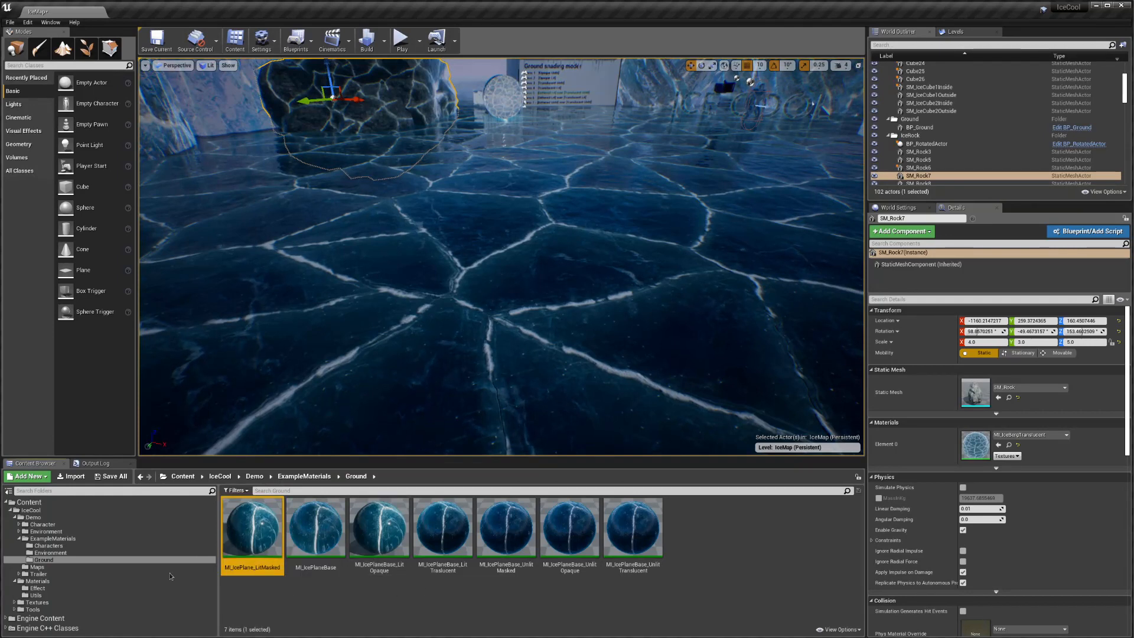
click(402, 550)
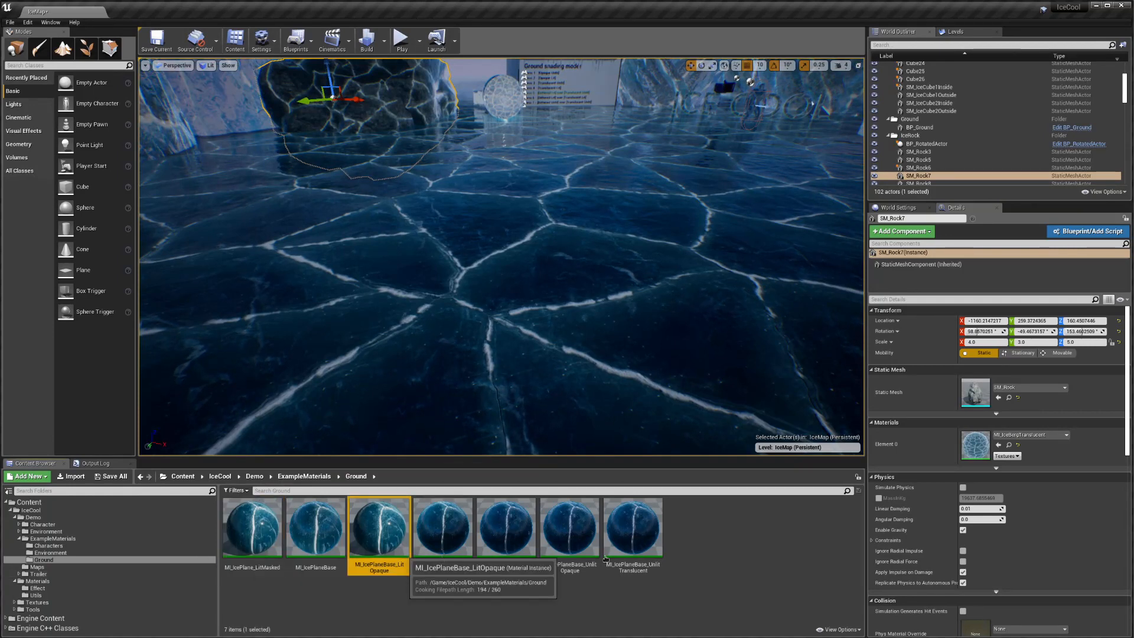
click(630, 531)
click(533, 541)
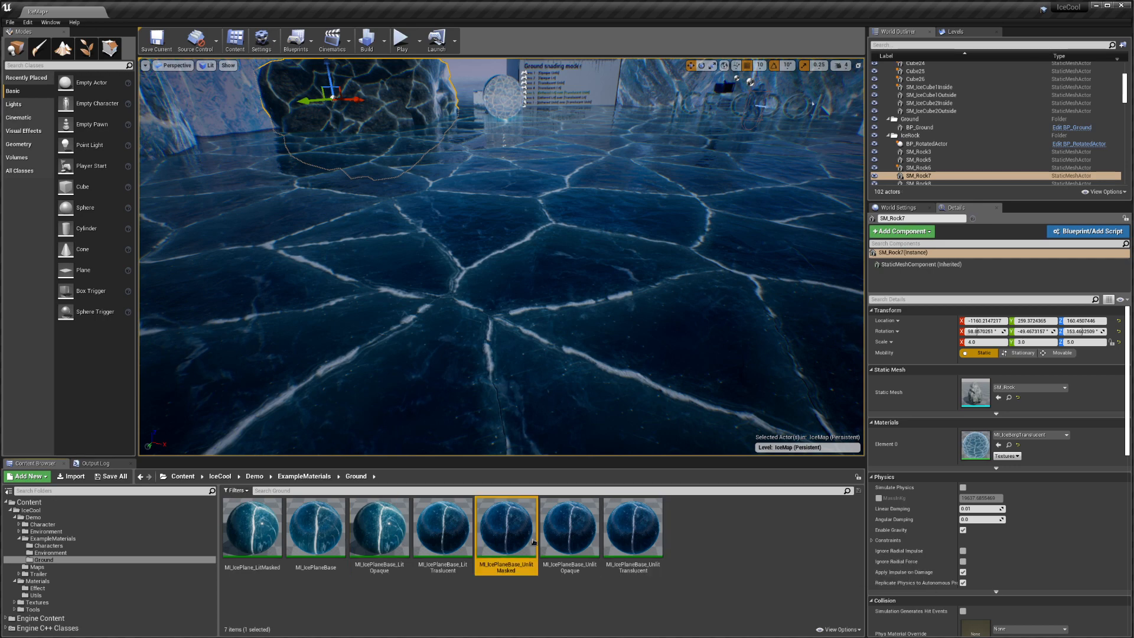
Open MI_IceBergTranslucent from the rock's material slot and set its FogColor to dark red with R 0.114583 and G 0.0
click(1009, 446)
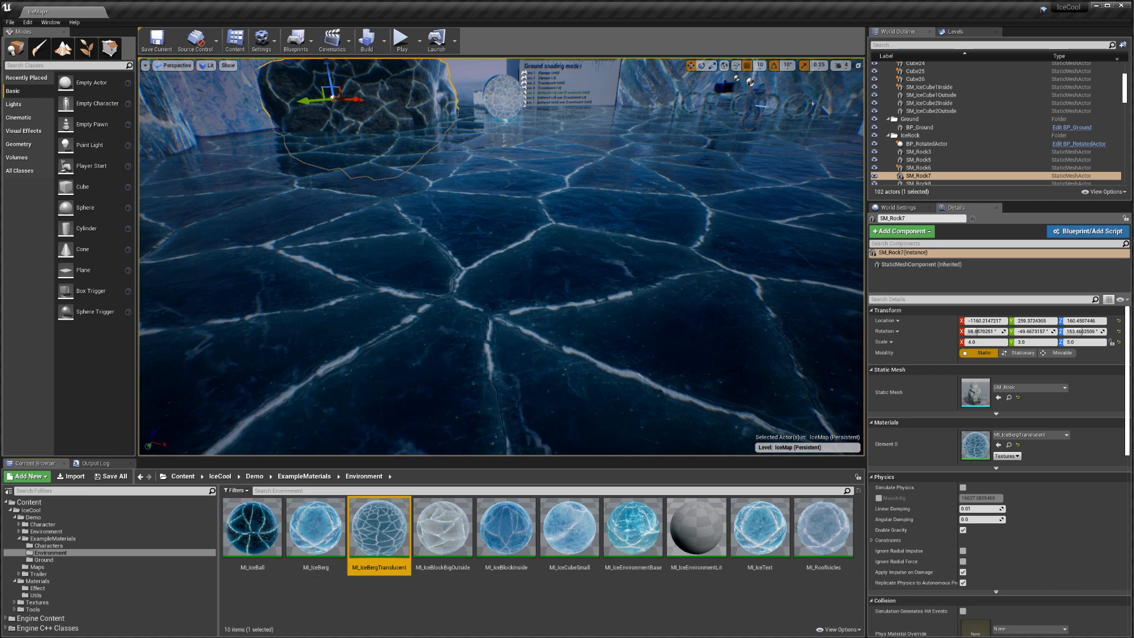
double_click(386, 548)
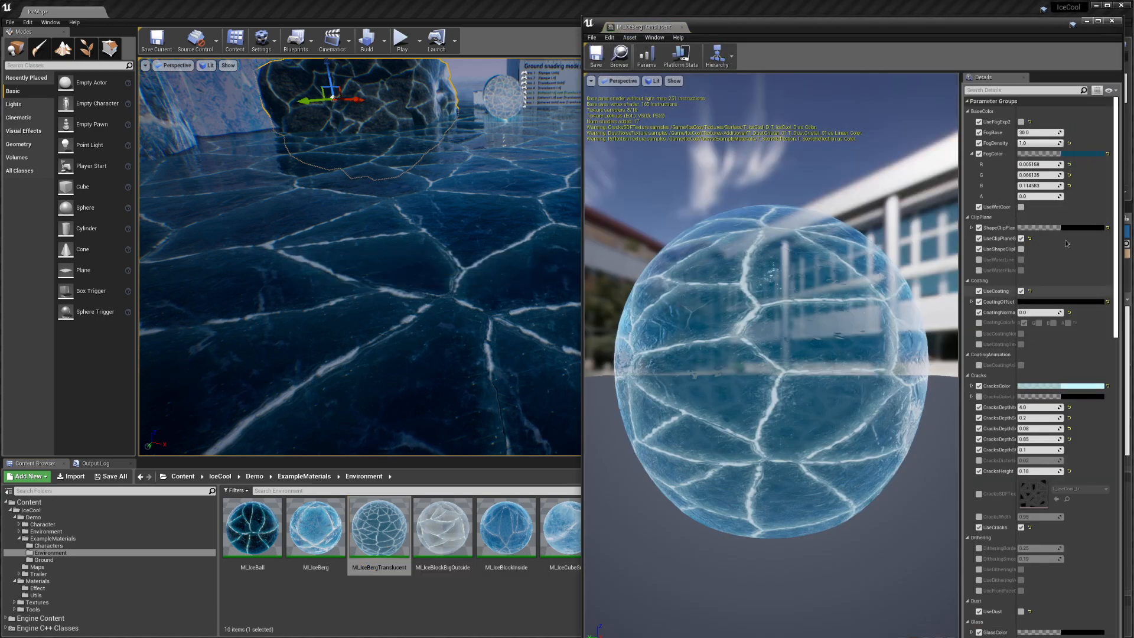
click(1077, 155)
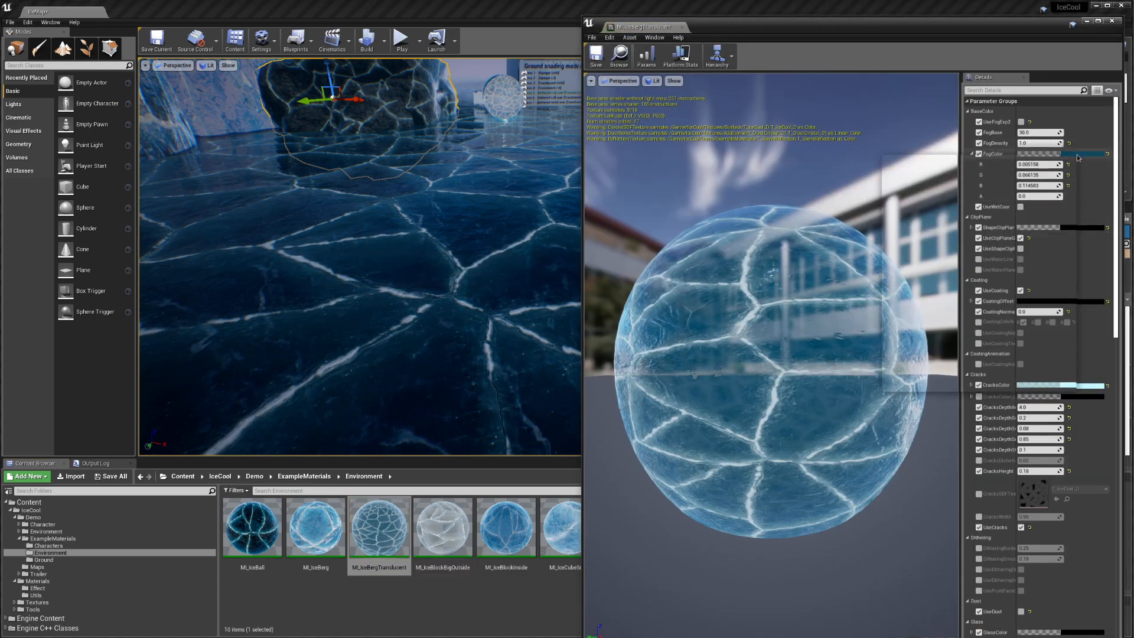
mouse_move(957, 229)
mouse_down()
mouse_move(1018, 234)
mouse_move(976, 229)
mouse_up()
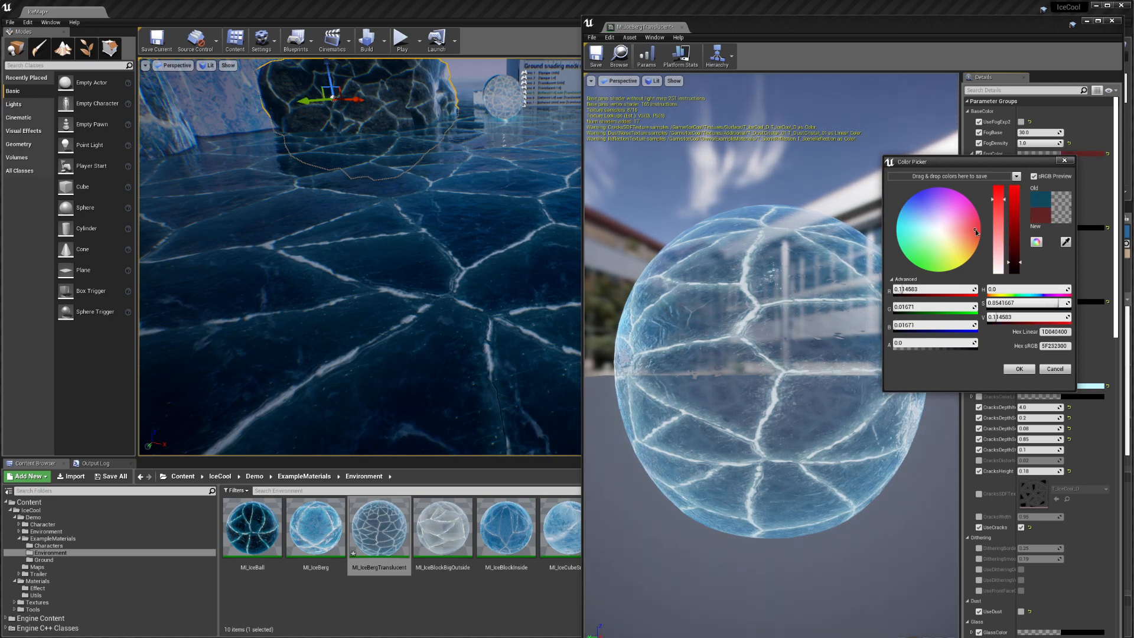
click(1019, 369)
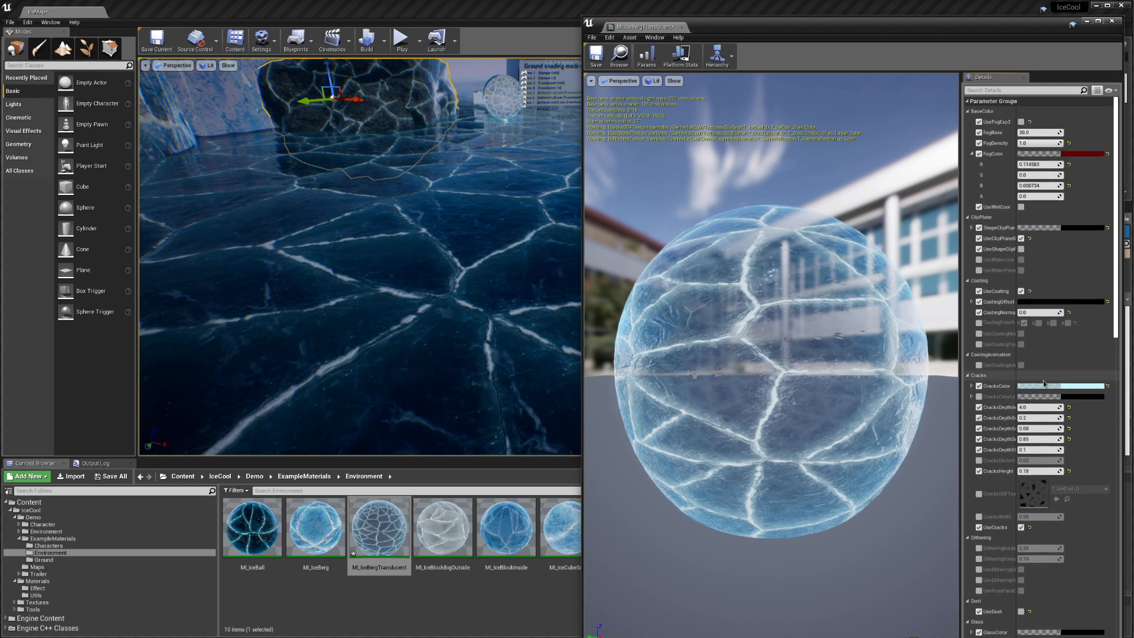
Change the CracksColor parameter in the Cracks group to a bright pinkish red with R 1.0
click(1039, 388)
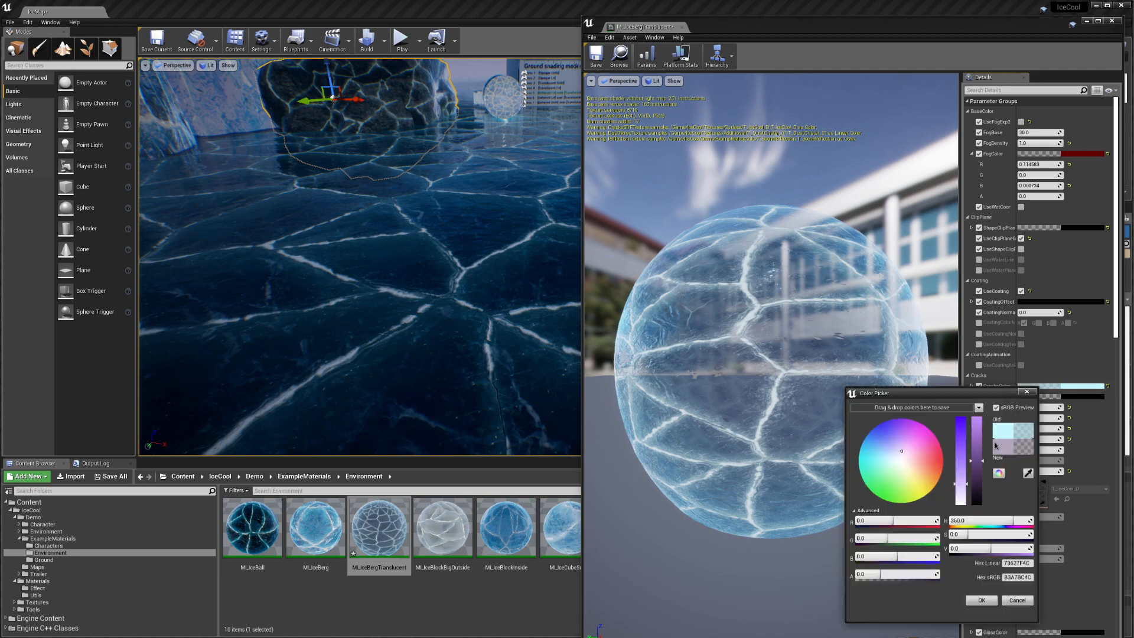
click(938, 462)
mouse_move(938, 462)
mouse_down()
mouse_move(979, 469)
mouse_move(941, 462)
mouse_up()
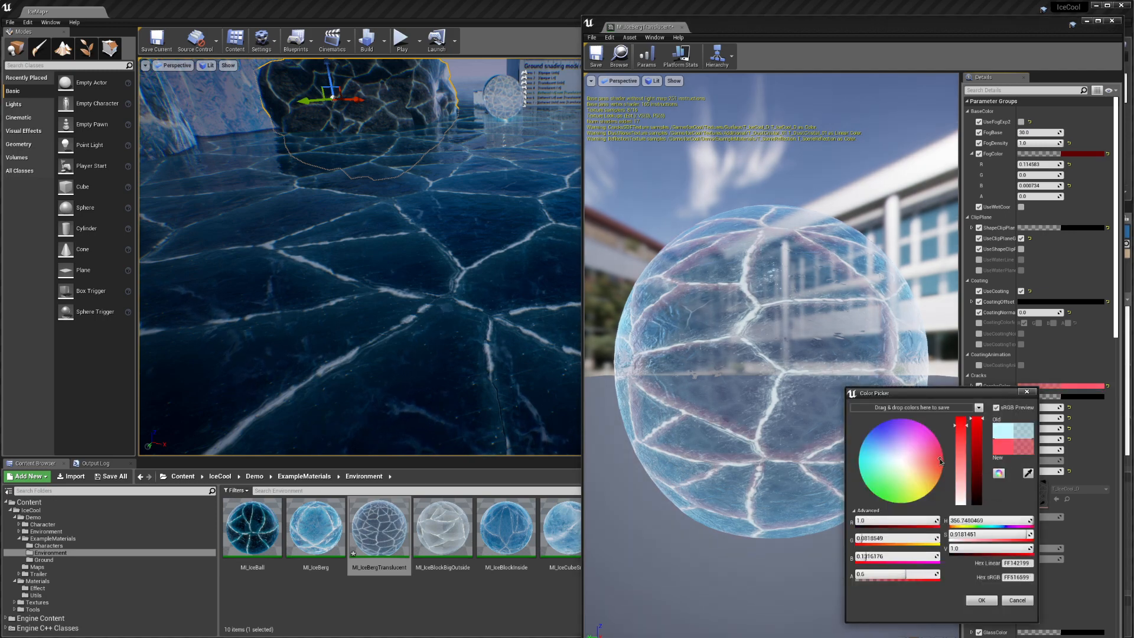
click(981, 601)
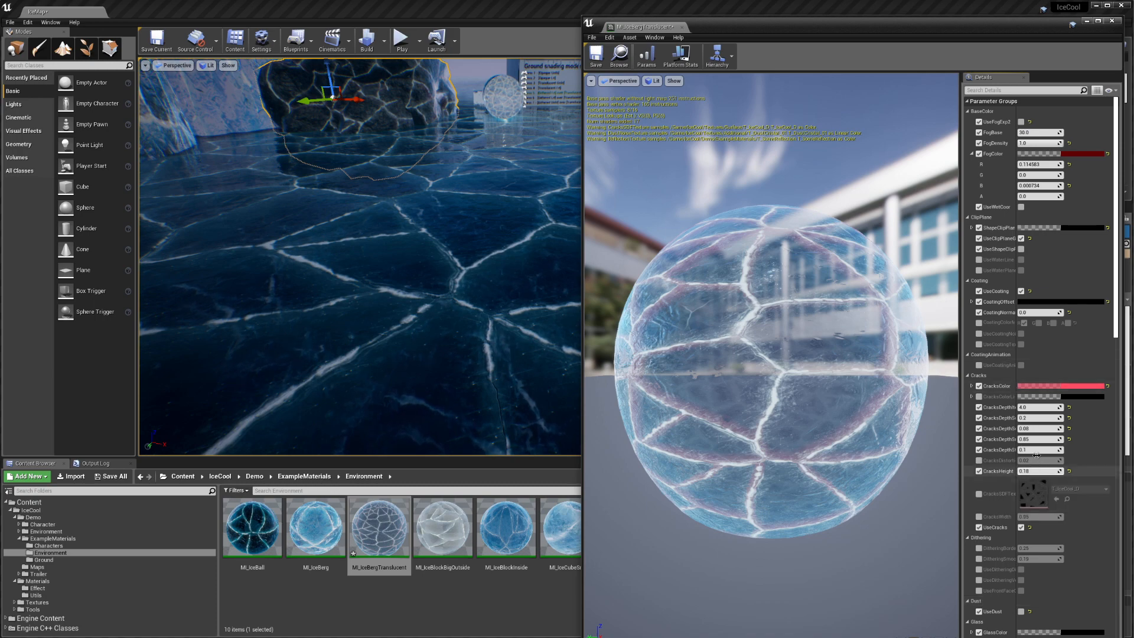
Recolor the pale blue glass texture parameter in the Glass group to crimson red, with R 0.8 and G 0.0
scroll(1031, 216, down, 3)
scroll(1031, 215, down, 2)
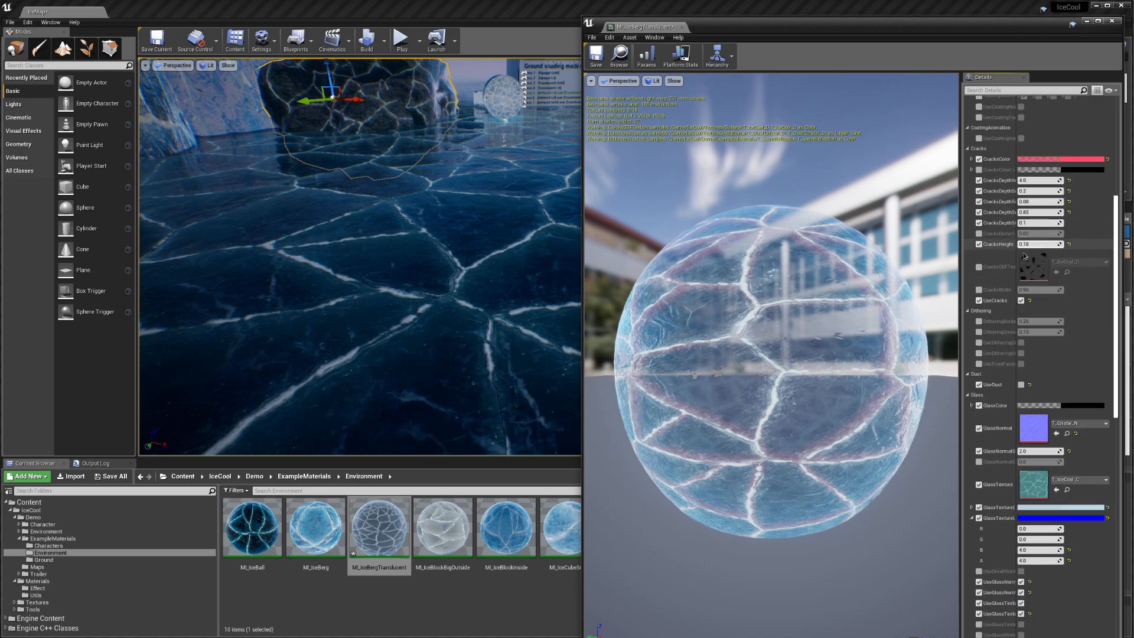
click(1042, 507)
drag(924, 569, 968, 558)
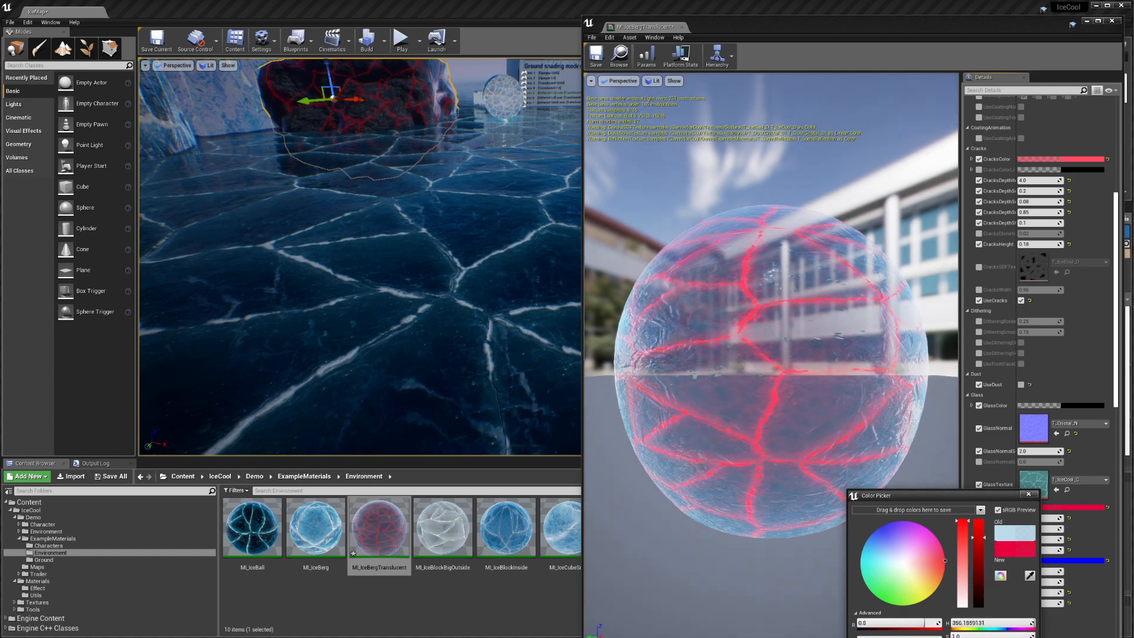
key(Return)
Inspect the recolored rock with its red cracks from close up in the level
right_drag(360, 257, 366, 231)
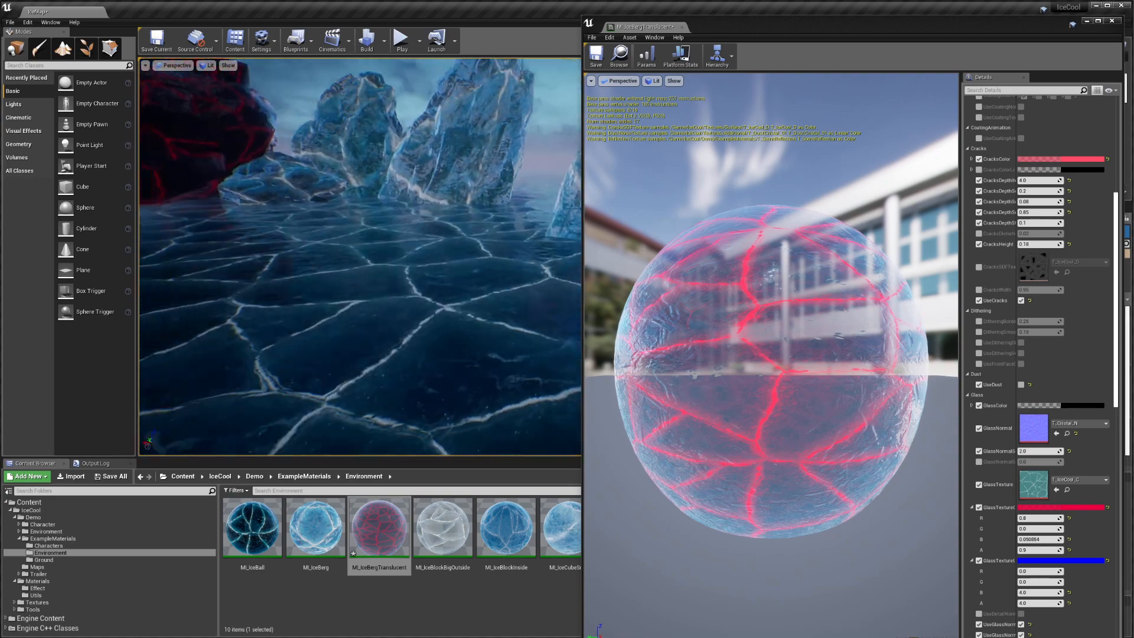
key(w)
right_drag(502, 401, 485, 449)
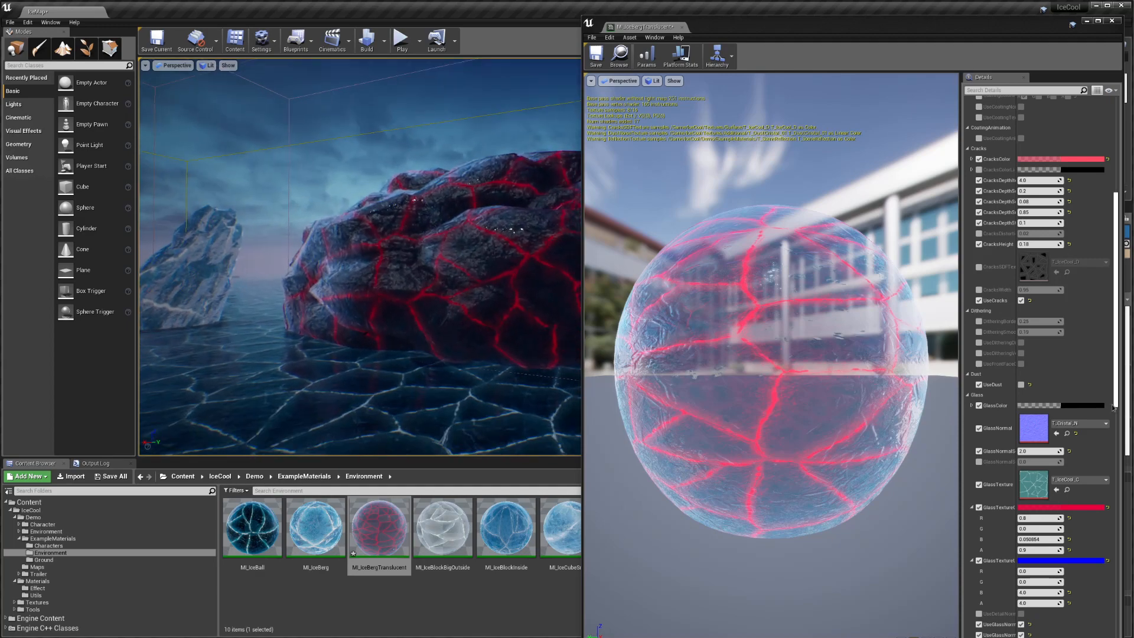
Try giving the GlassColor parameter in the Glass group a green hue and close the material instance editor
click(1062, 406)
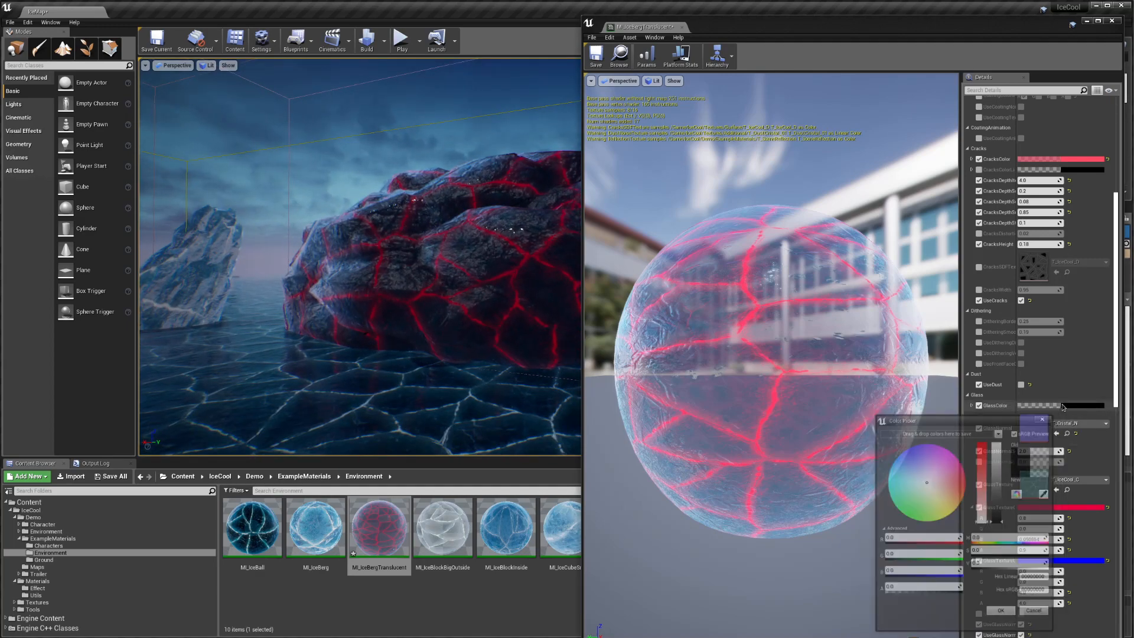
click(940, 464)
drag(956, 479, 871, 527)
drag(969, 534, 911, 536)
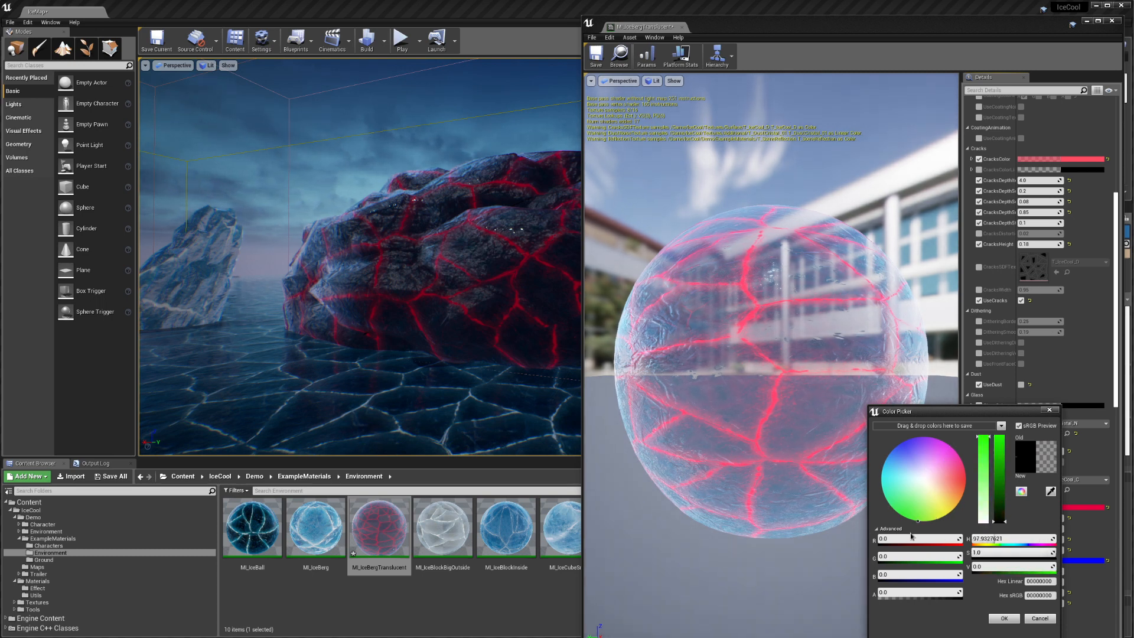
click(1004, 619)
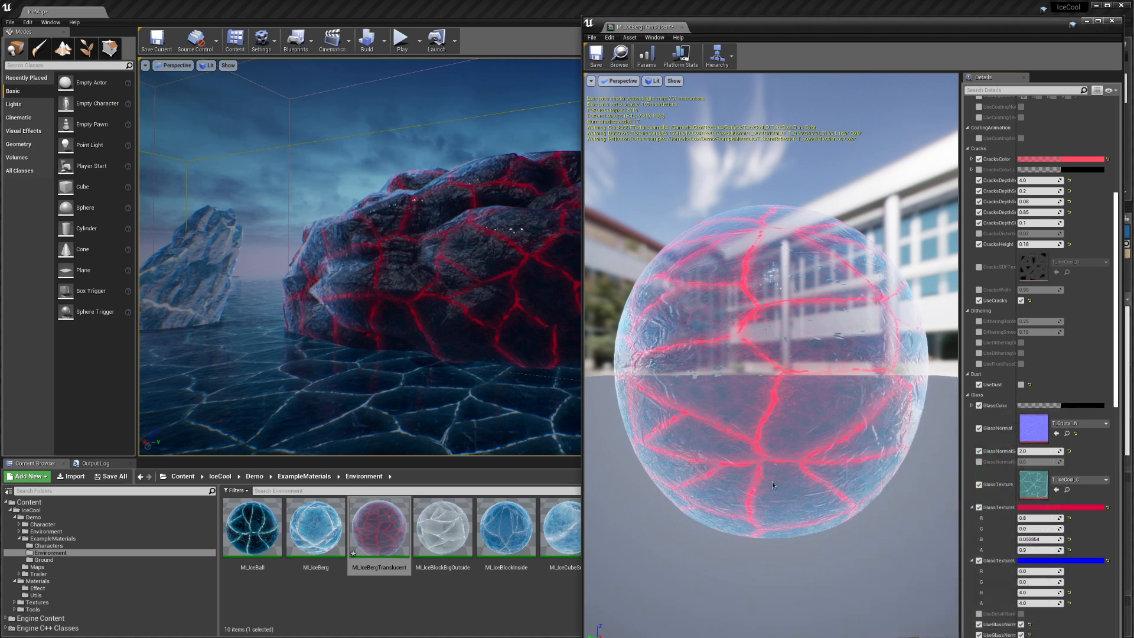
right_drag(449, 357, 874, 357)
click(1112, 21)
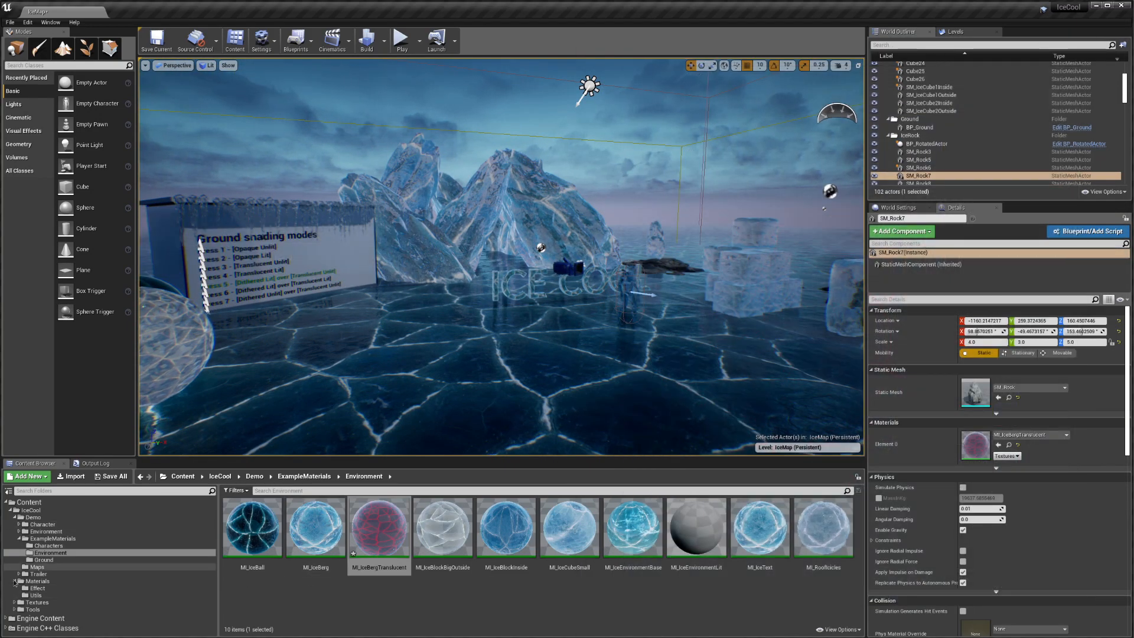
Browse the project's Materials folder with its Effect and Utils subfolders, plus the Demo and Maps folders
click(40, 581)
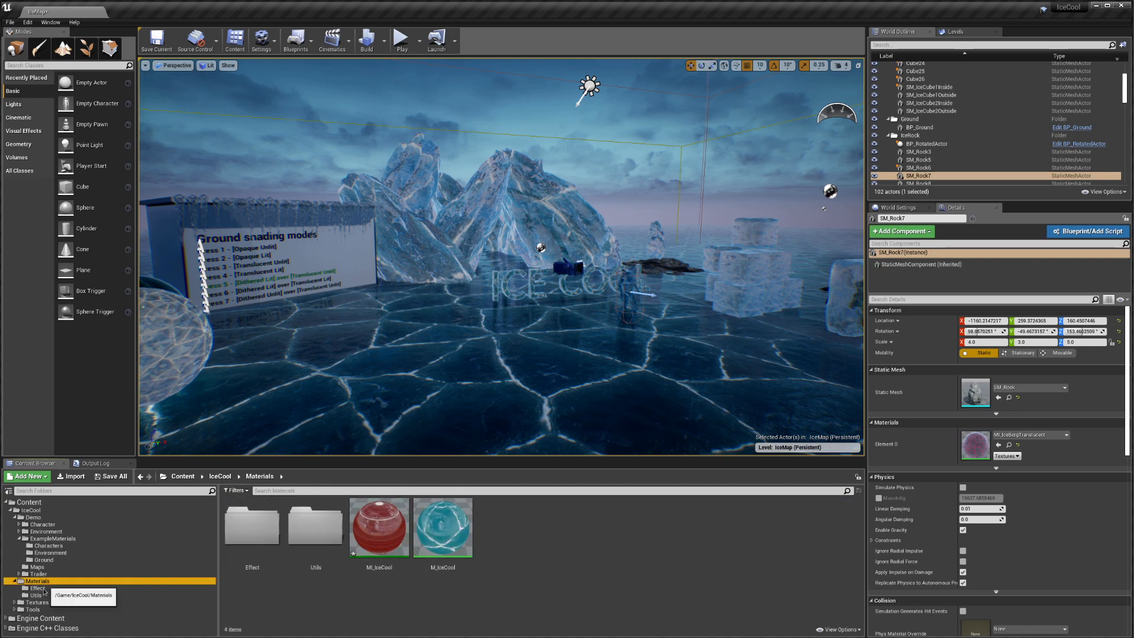
click(37, 588)
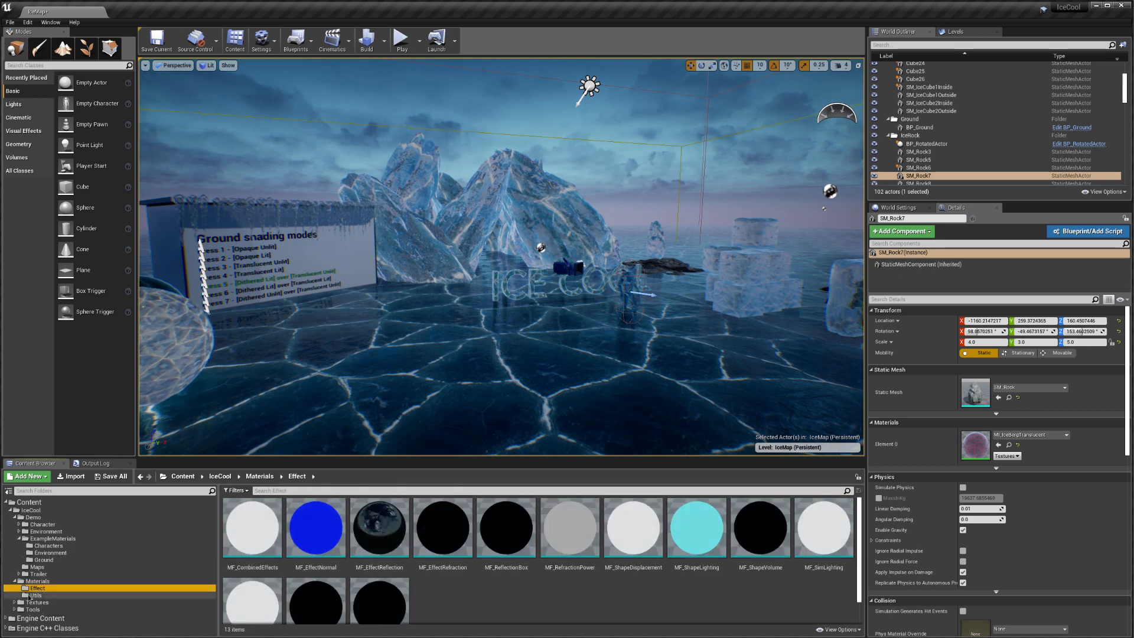
click(36, 595)
click(33, 517)
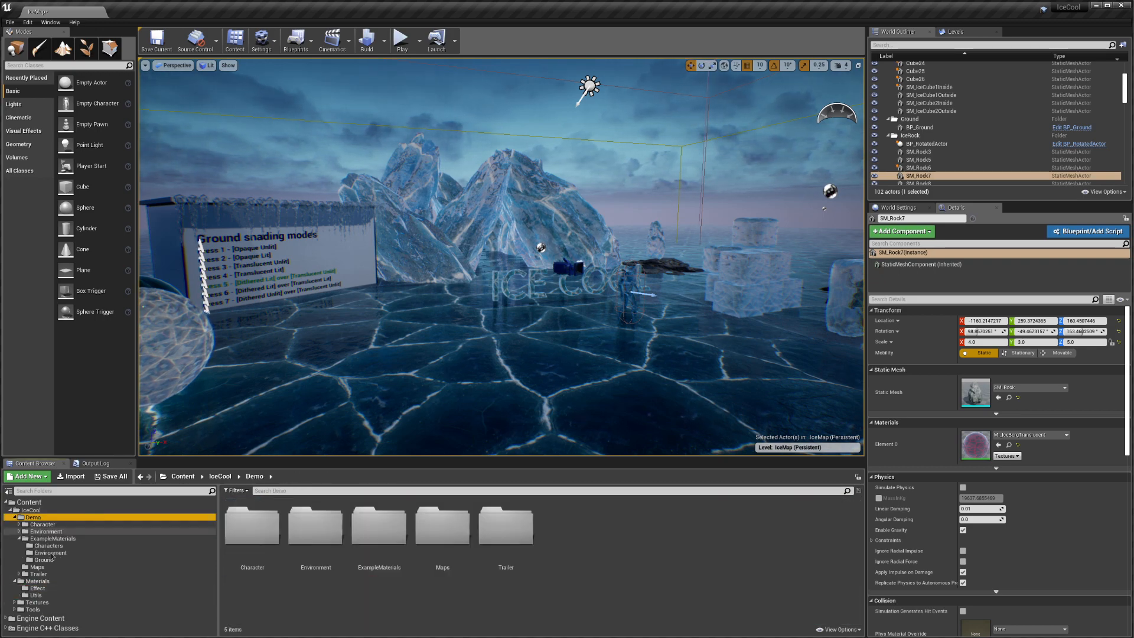
click(37, 567)
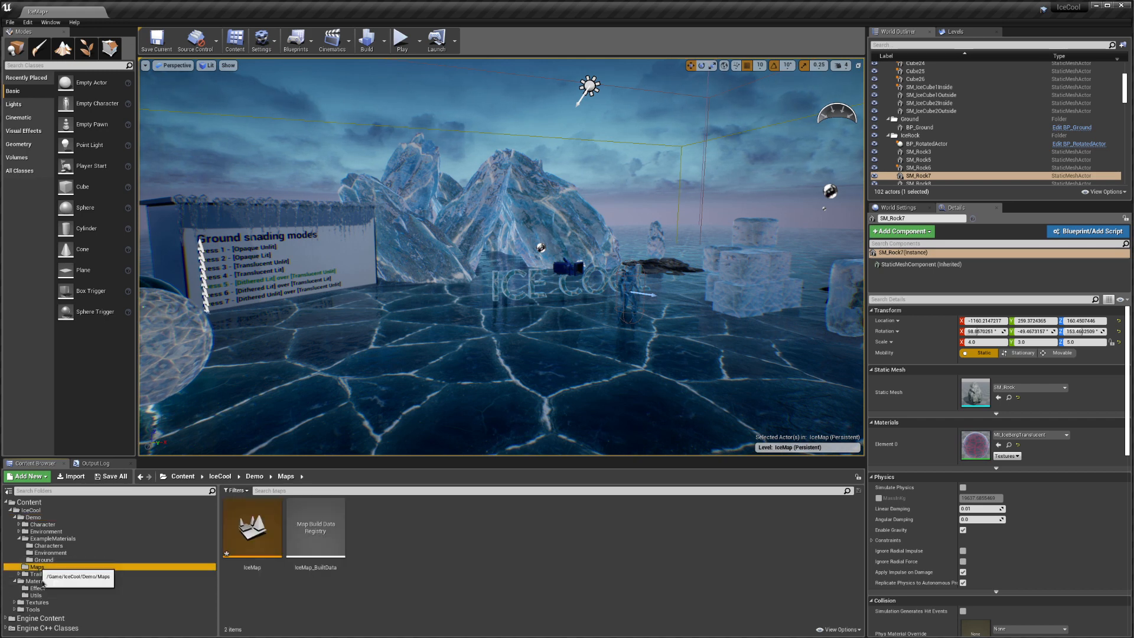
click(37, 588)
Expand the Textures folder and look through its Surface and Additional textures
click(40, 603)
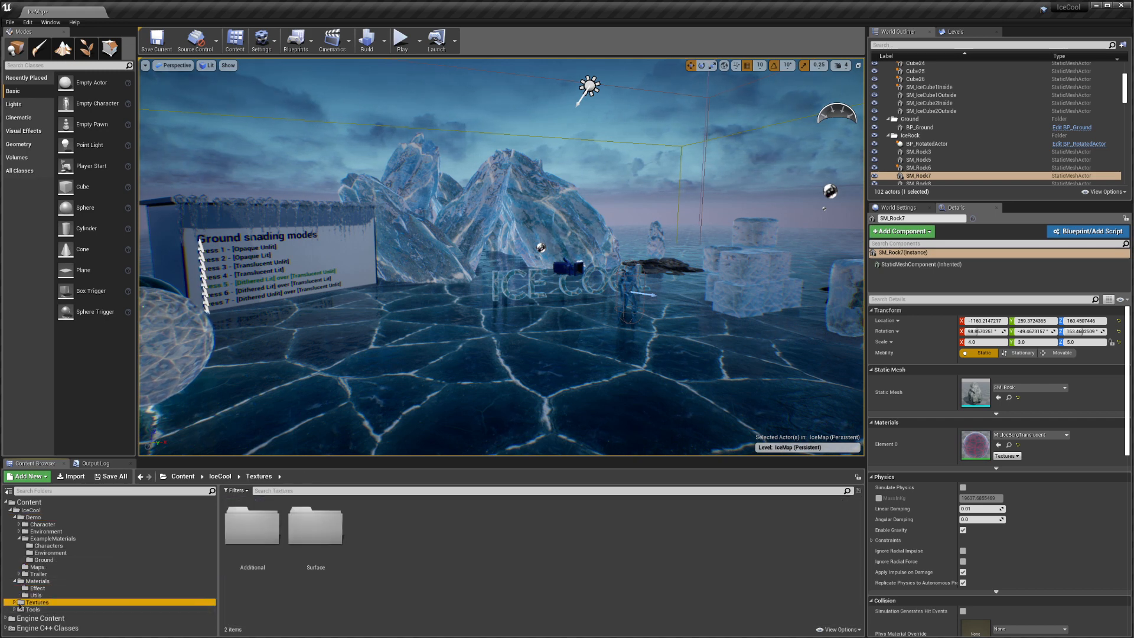
click(15, 602)
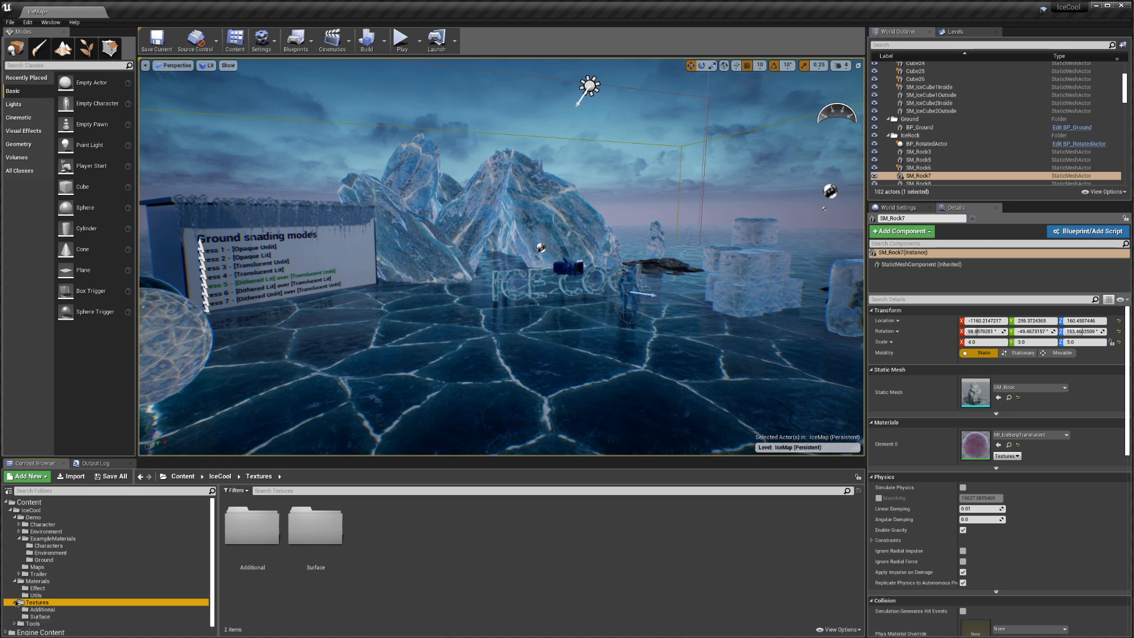
click(41, 609)
click(41, 617)
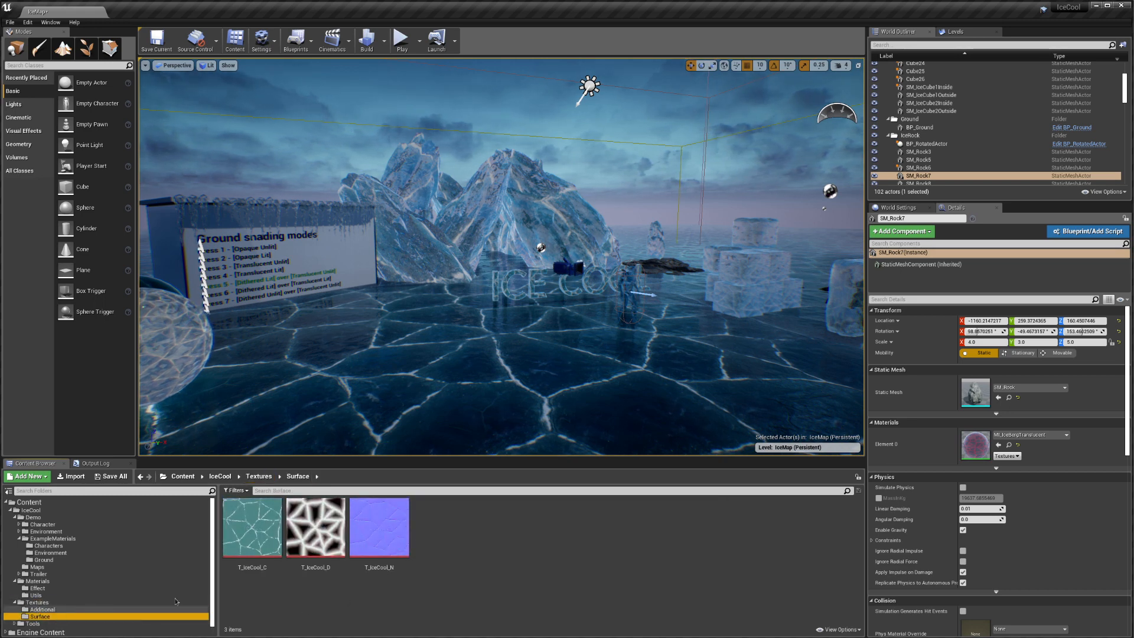
click(51, 610)
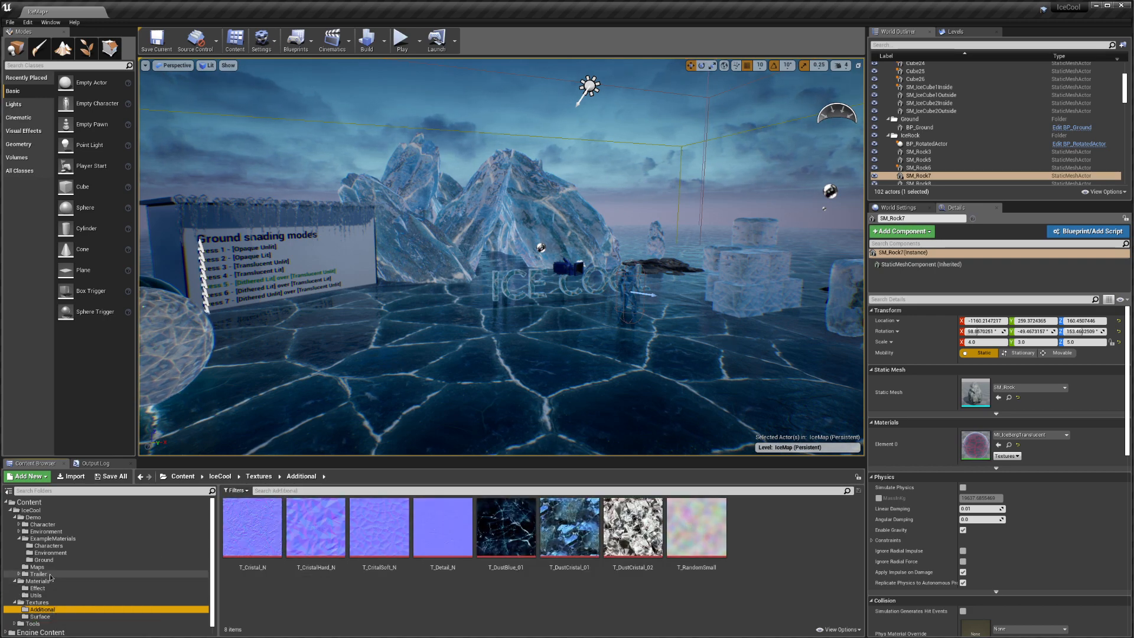
Open MI_IceBerg from the ExampleMaterials Environment folder, review its Cracks, Dust and Glass parameters, and close it
click(49, 560)
click(50, 553)
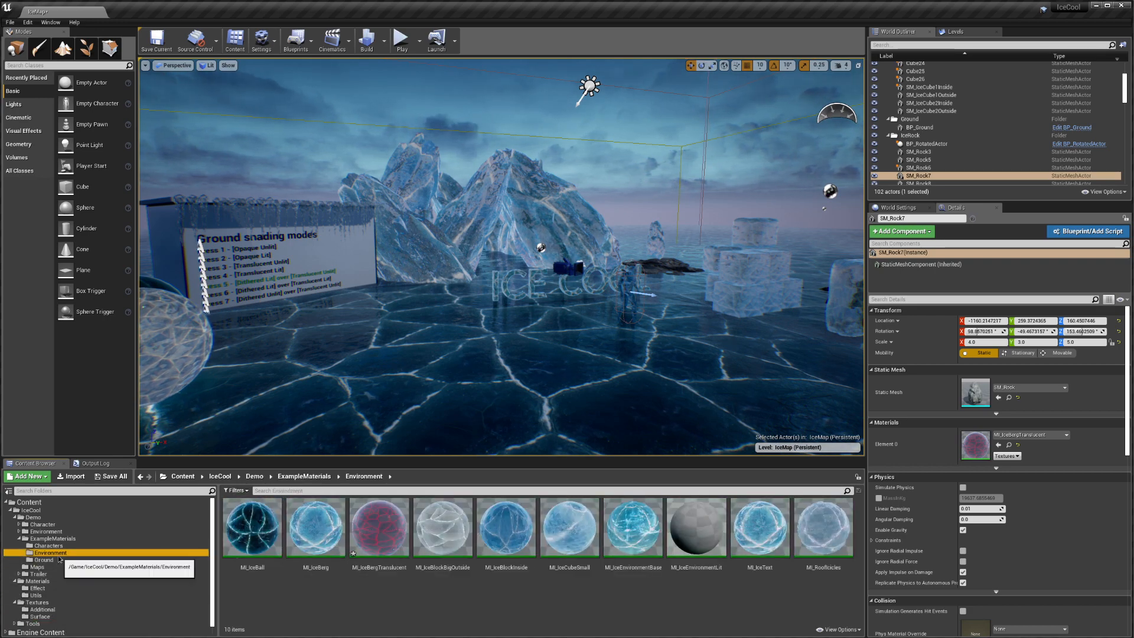
double_click(323, 552)
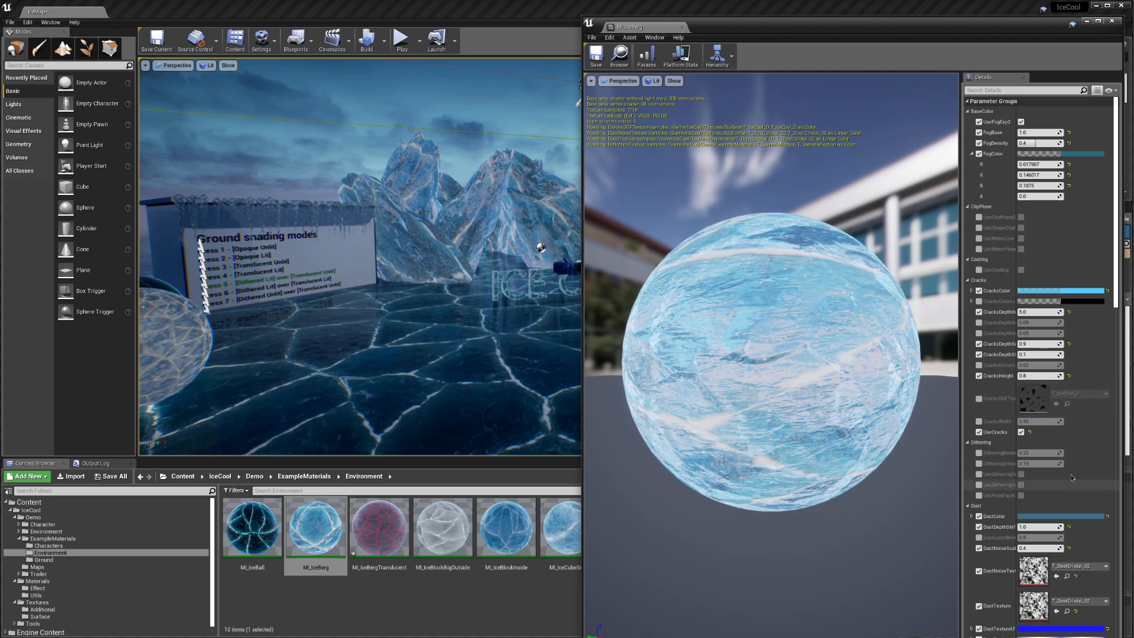
scroll(1063, 408, down, 6)
scroll(1073, 418, down, 7)
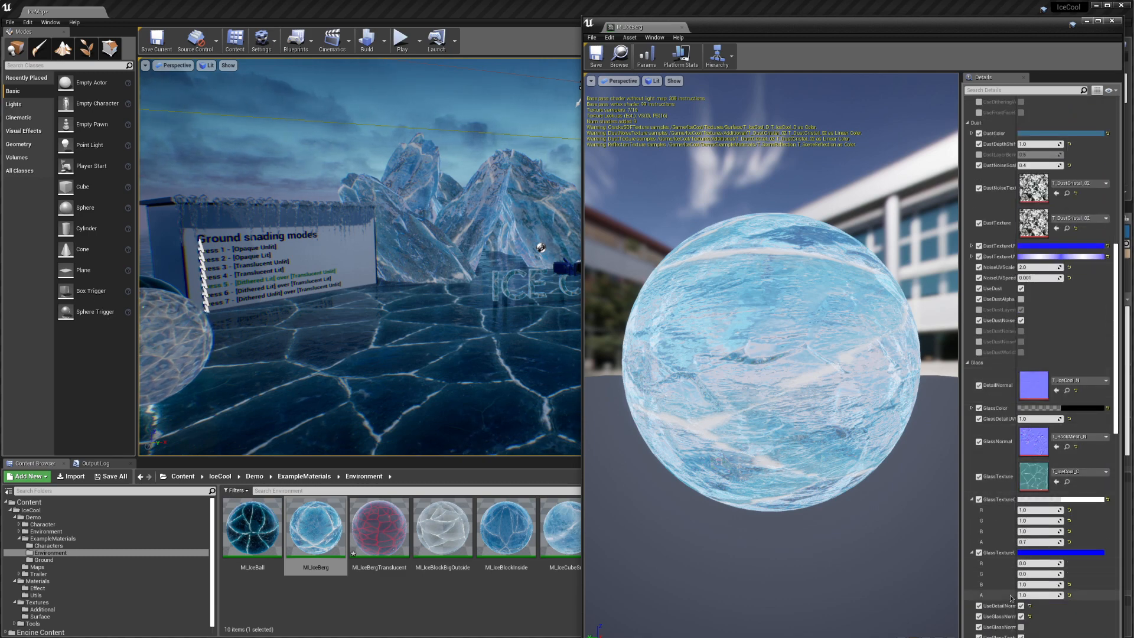
click(1111, 21)
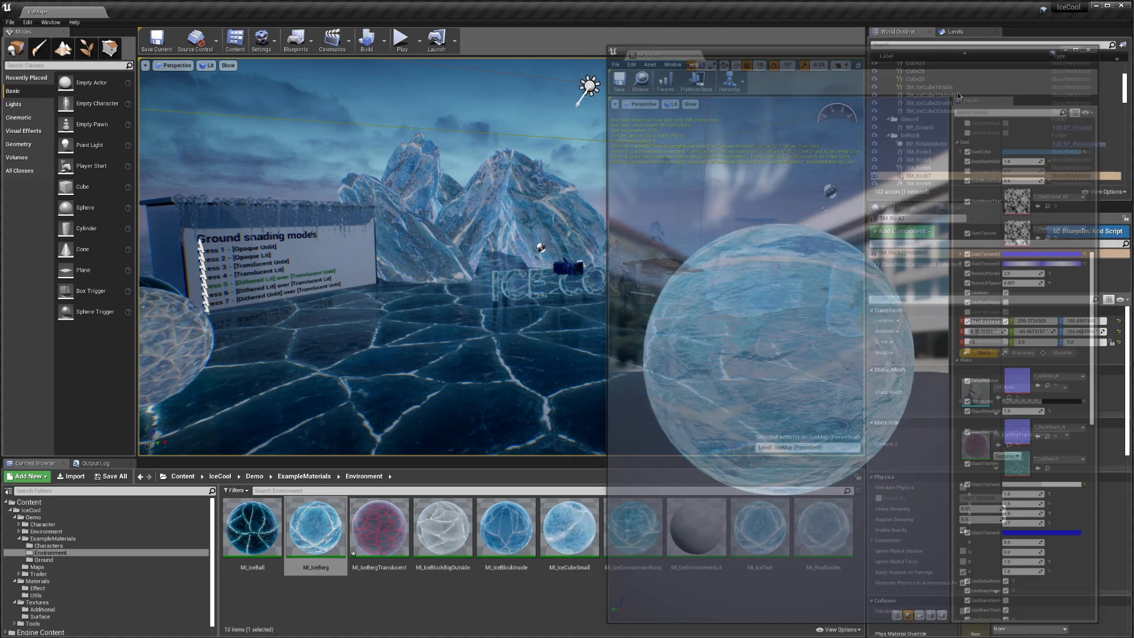
Play the level to view the ice character among the recolored rocks, then stop the play session
key(w)
right_drag(362, 352, 315, 183)
key(s)
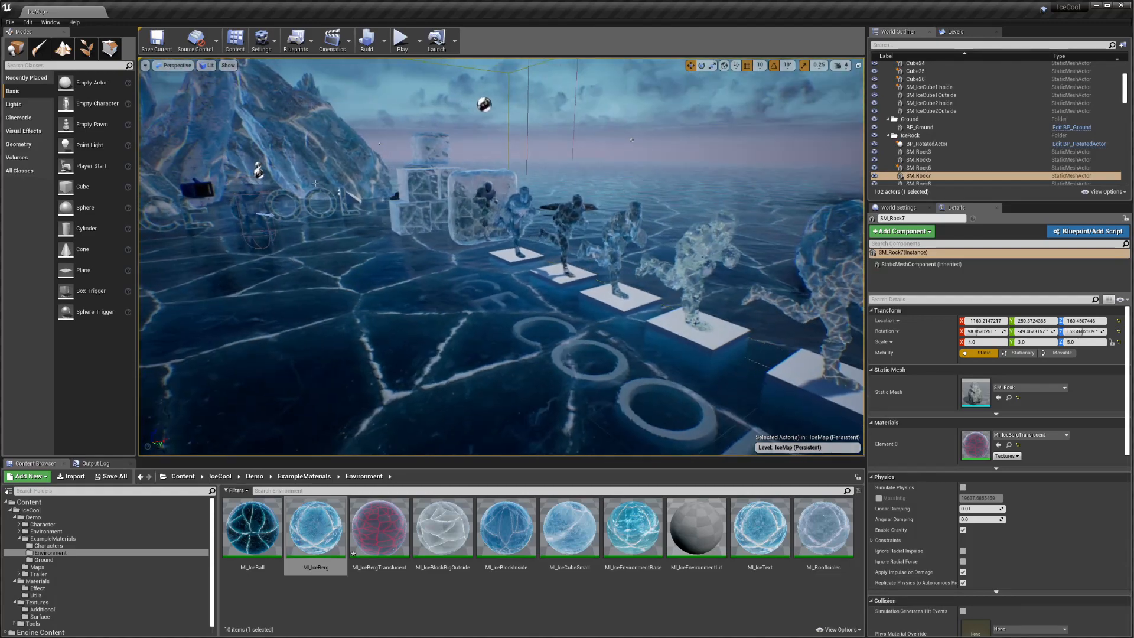
click(401, 40)
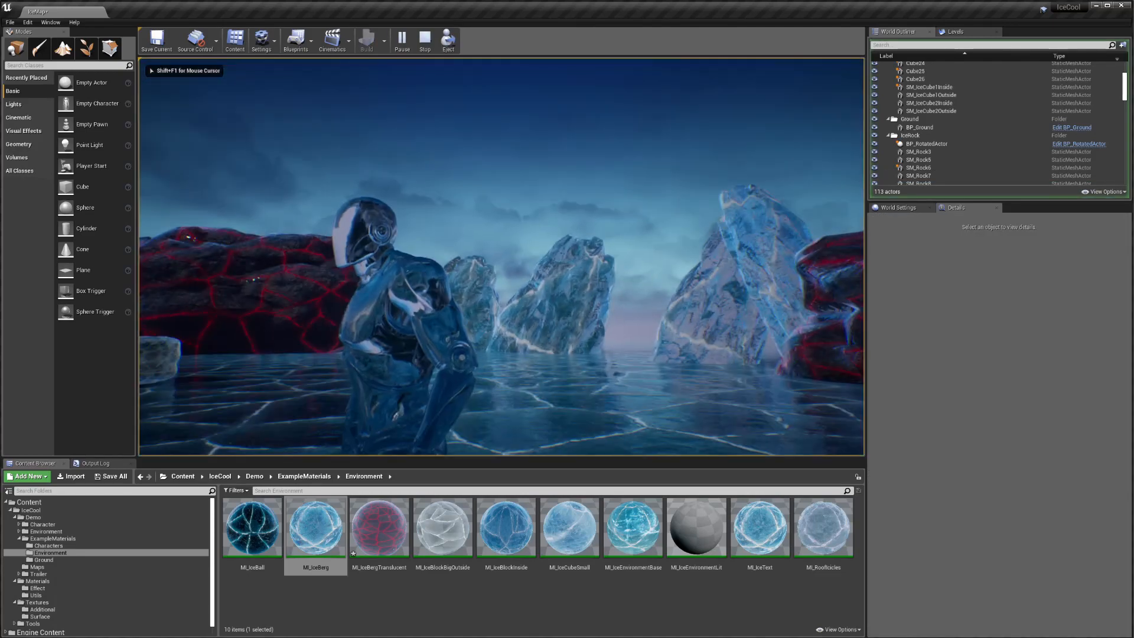
key(w)
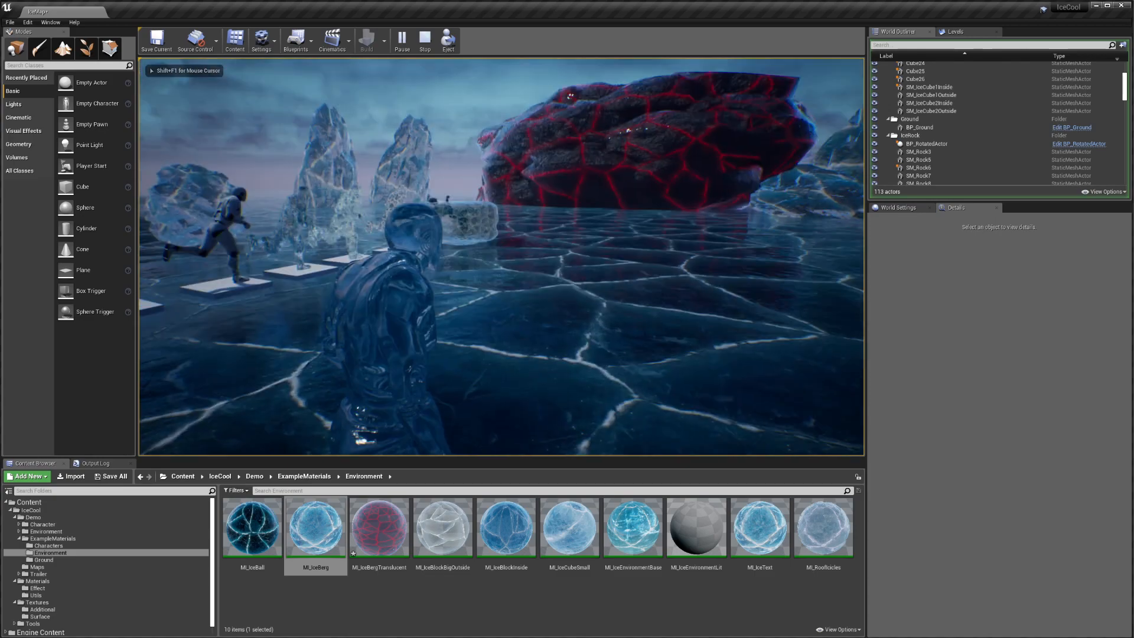
key(Escape)
Select the CharacterStatic4 statue beside the ice block and frame the row of character statues
right_drag(435, 325, 384, 274)
key(w)
click(817, 254)
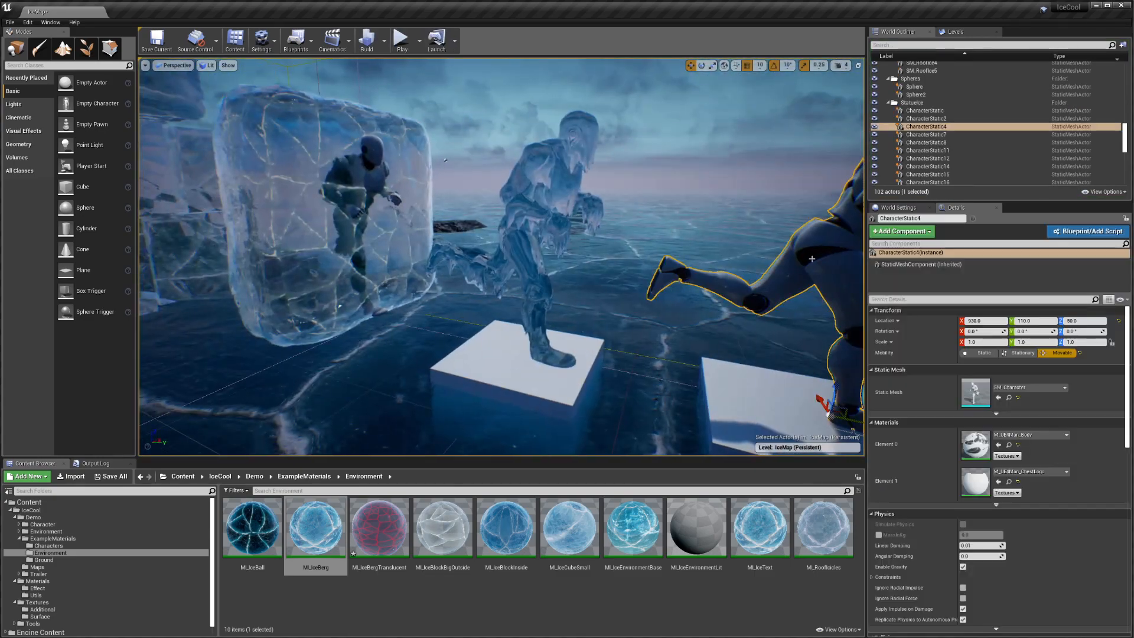
mouse_move(817, 254)
right_down()
mouse_move(921, 260)
mouse_move(822, 257)
right_up()
key(d)
key(s)
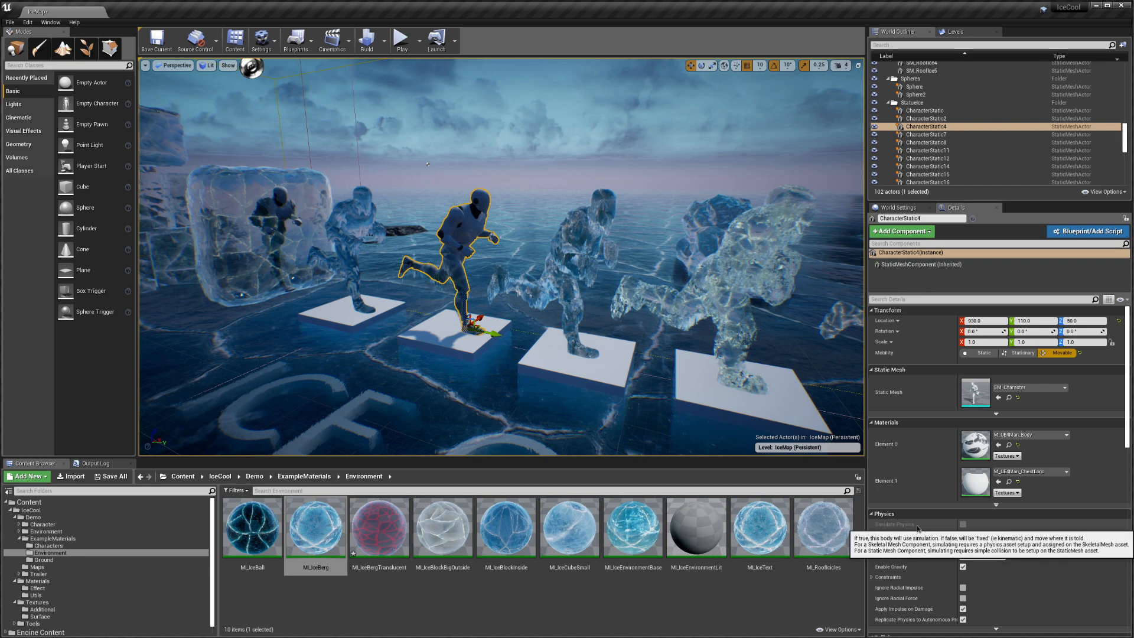
Locate and open the statue's M_UE4Man_Body material, examine its node graph and preview, and close it
click(1009, 445)
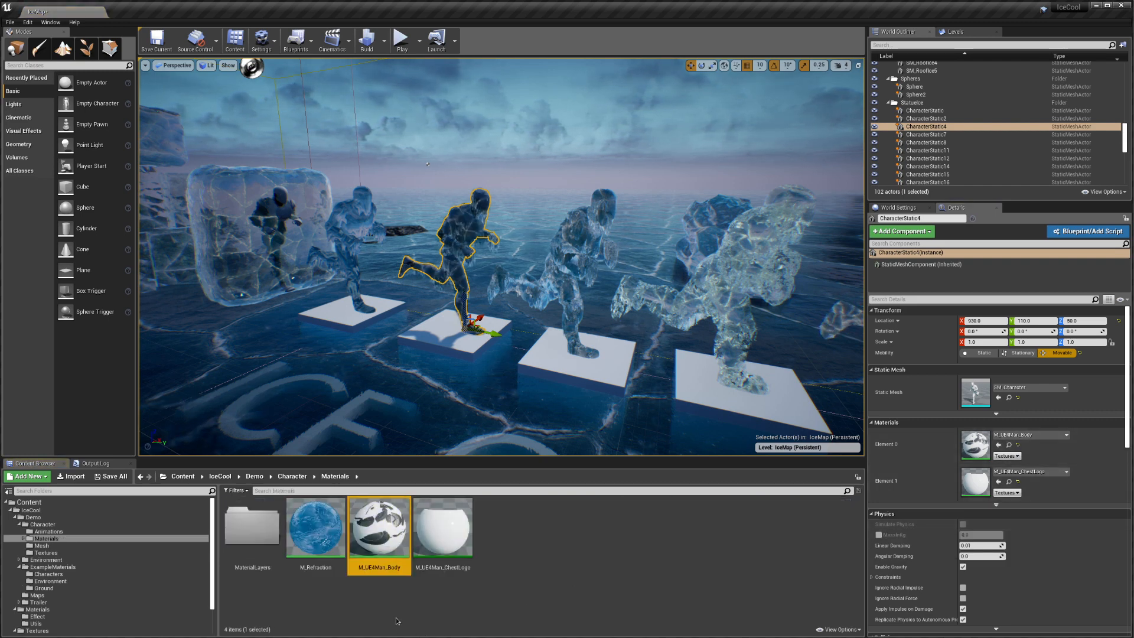
double_click(379, 540)
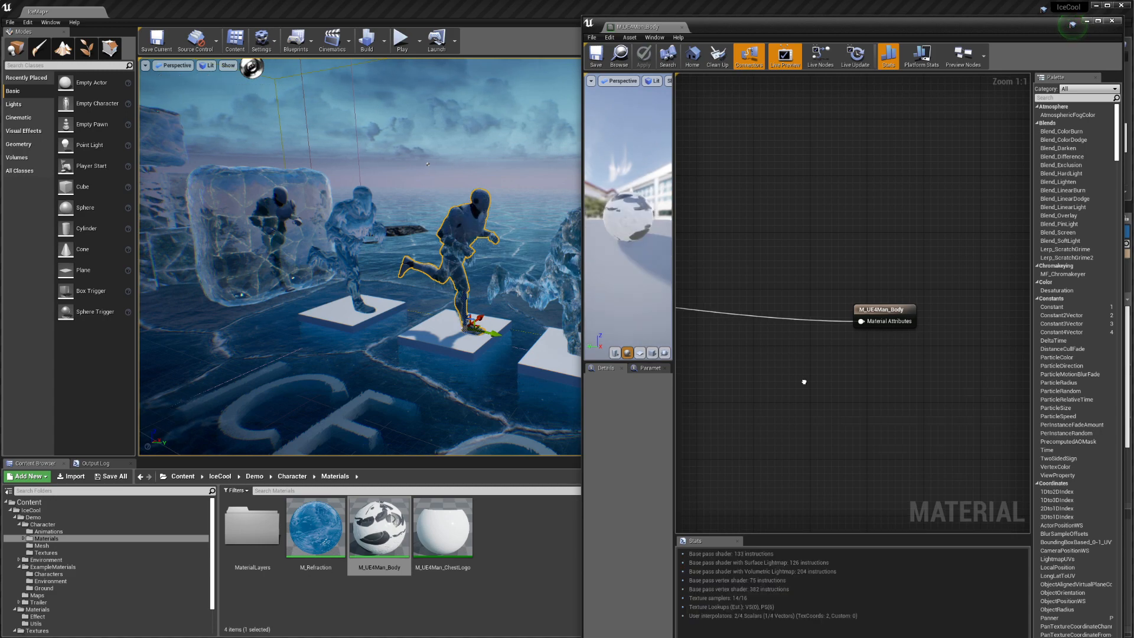
right_drag(805, 382, 1128, 480)
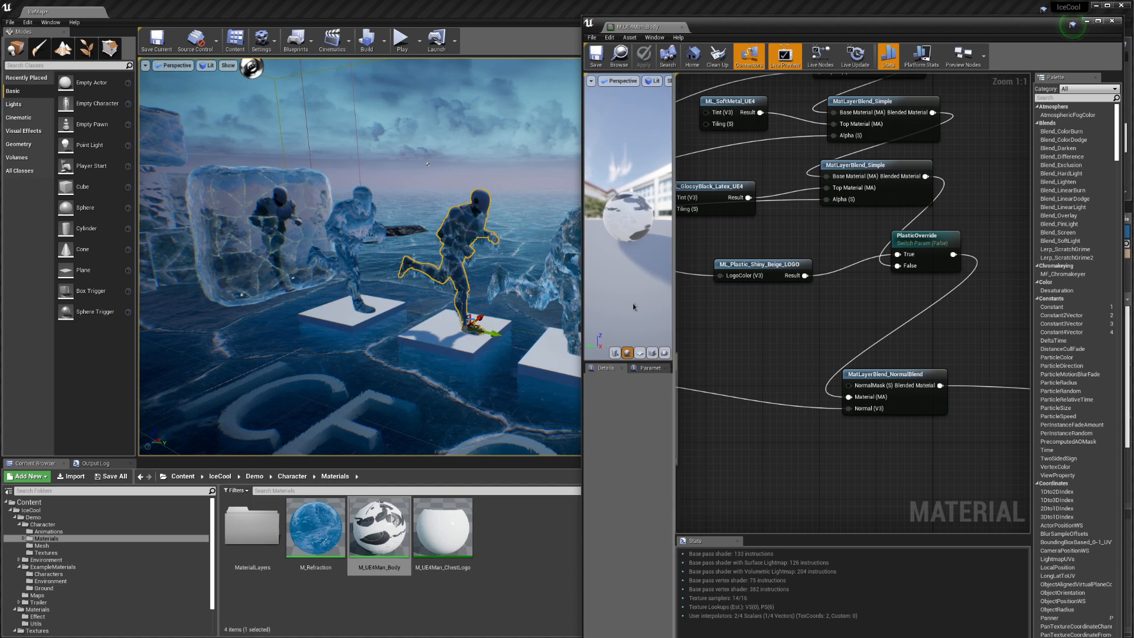
scroll(622, 225, up, 4)
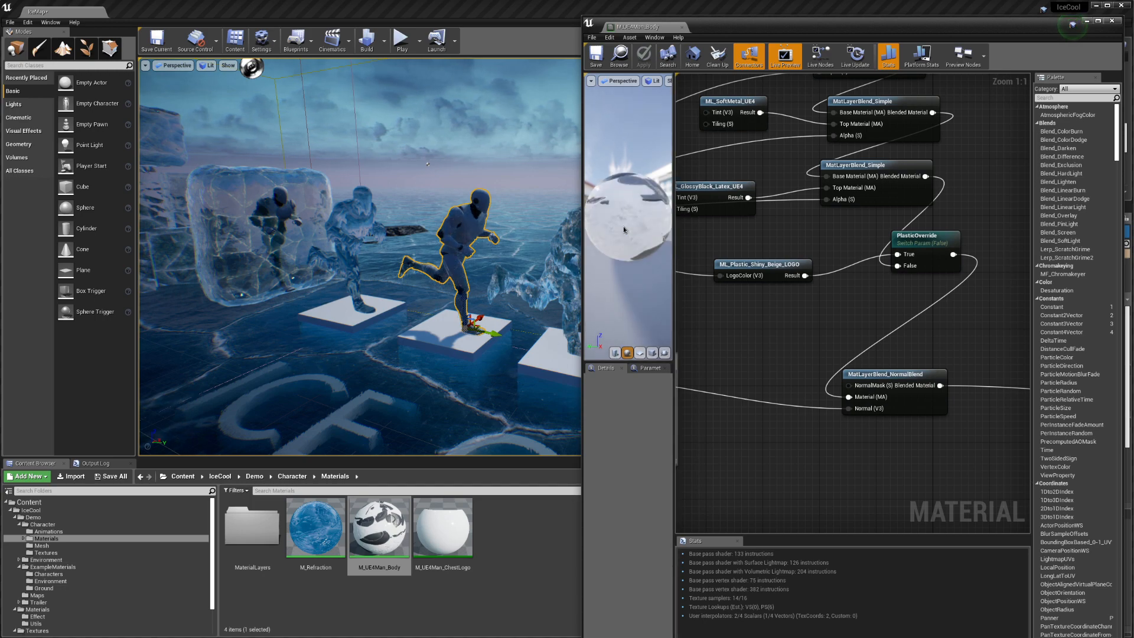
drag(622, 226, 673, 231)
scroll(738, 334, down, 8)
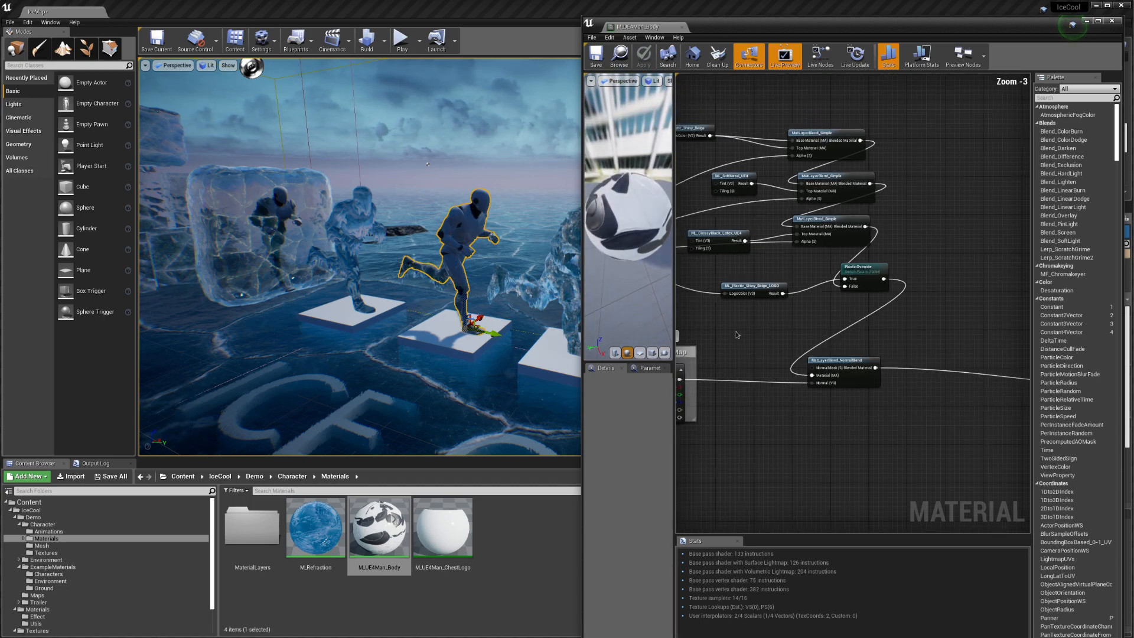
click(682, 27)
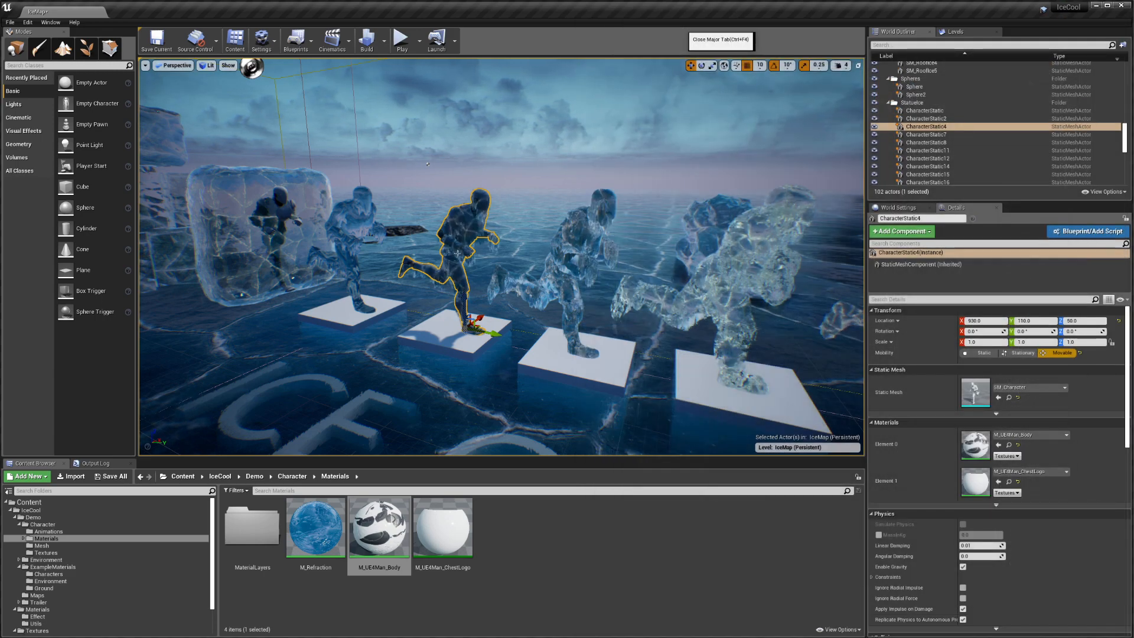
Select the statue's ice shell, CharacterStatic11, and open its MI_IceCharacterTranslucent material from the Characters folder
click(449, 269)
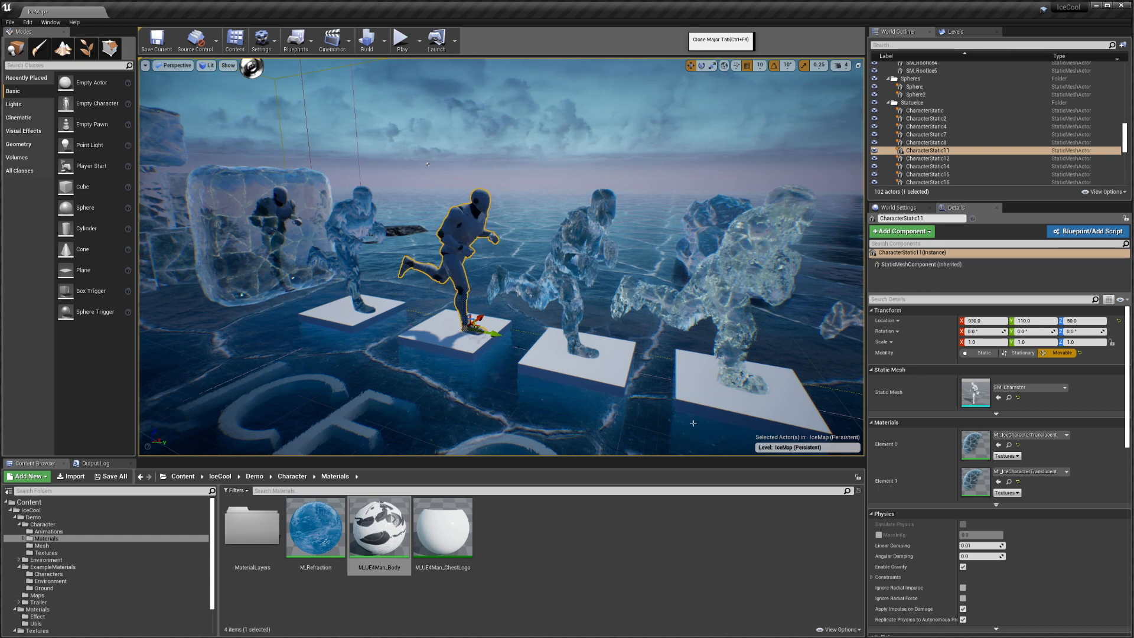
click(1009, 482)
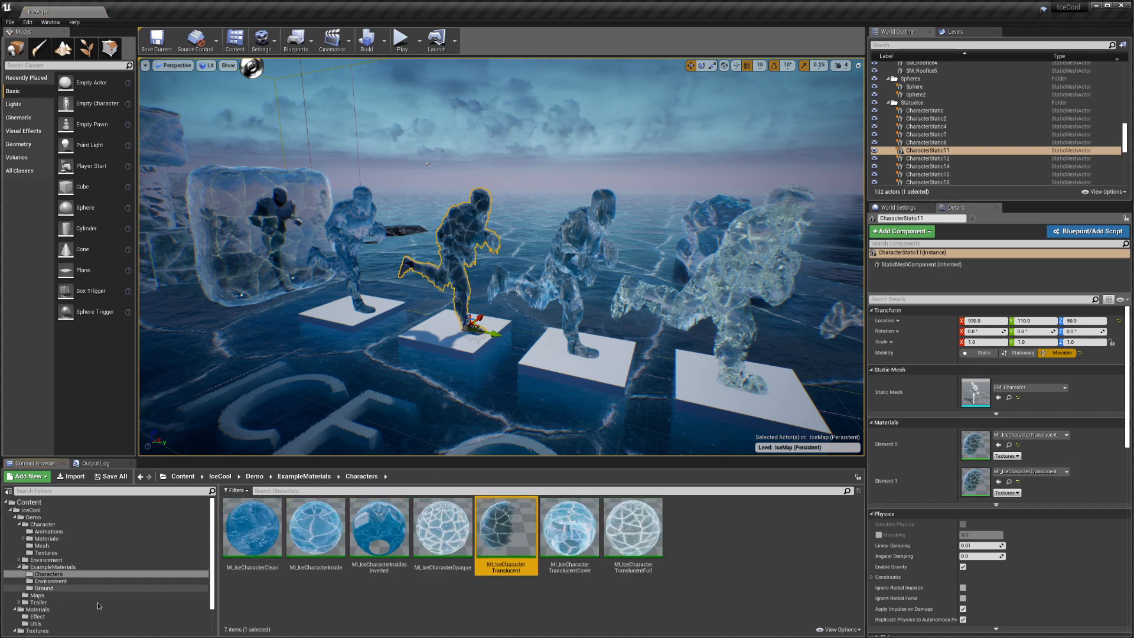
double_click(506, 528)
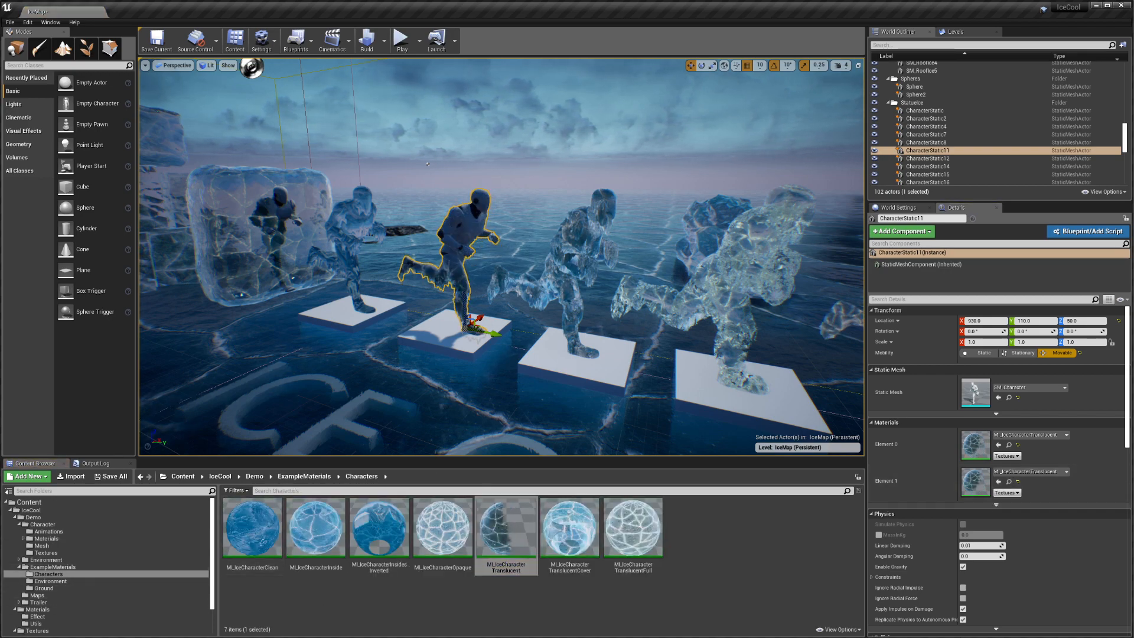
Compare the inner CharacterStatic4 mesh with its CharacterStatic11 ice shell and focus the view on the shell
right_click(512, 323)
click(465, 236)
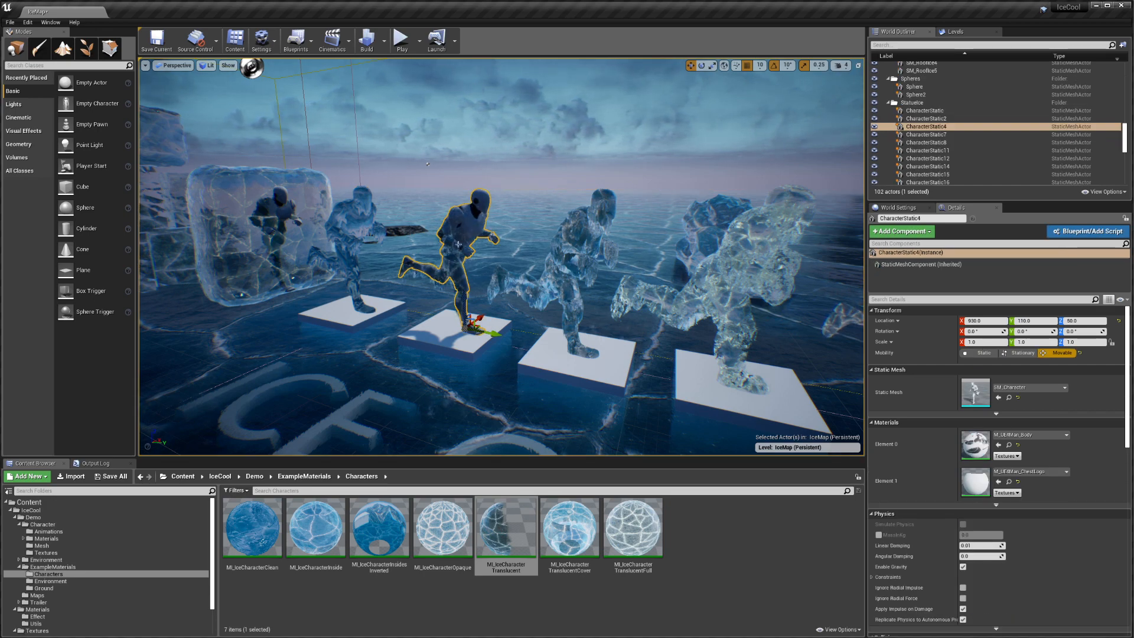
click(456, 248)
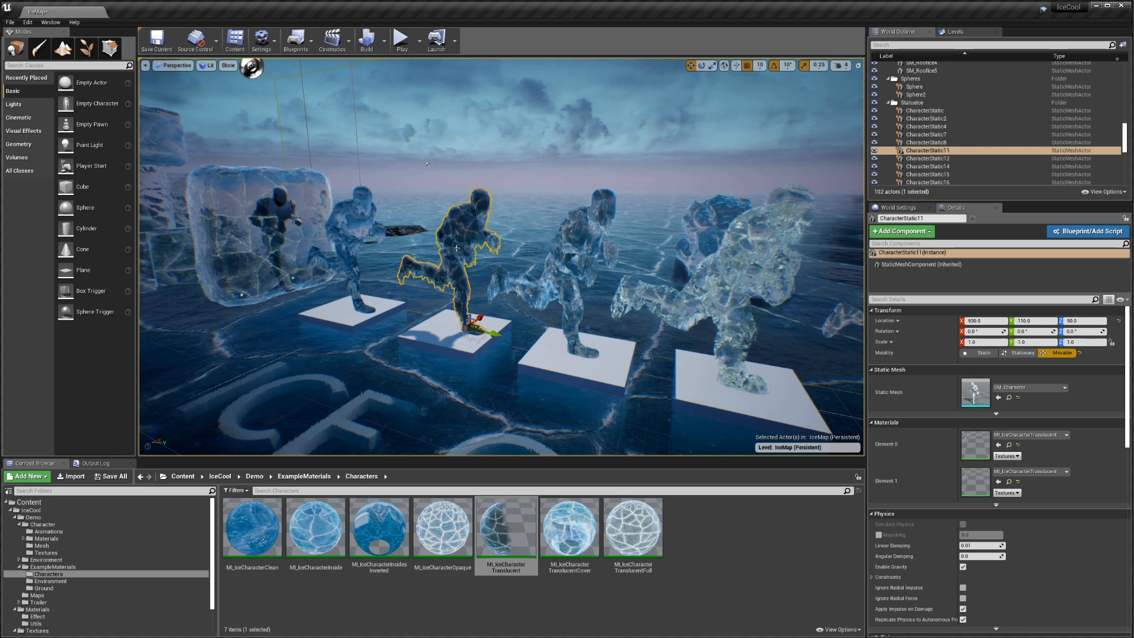
key(f)
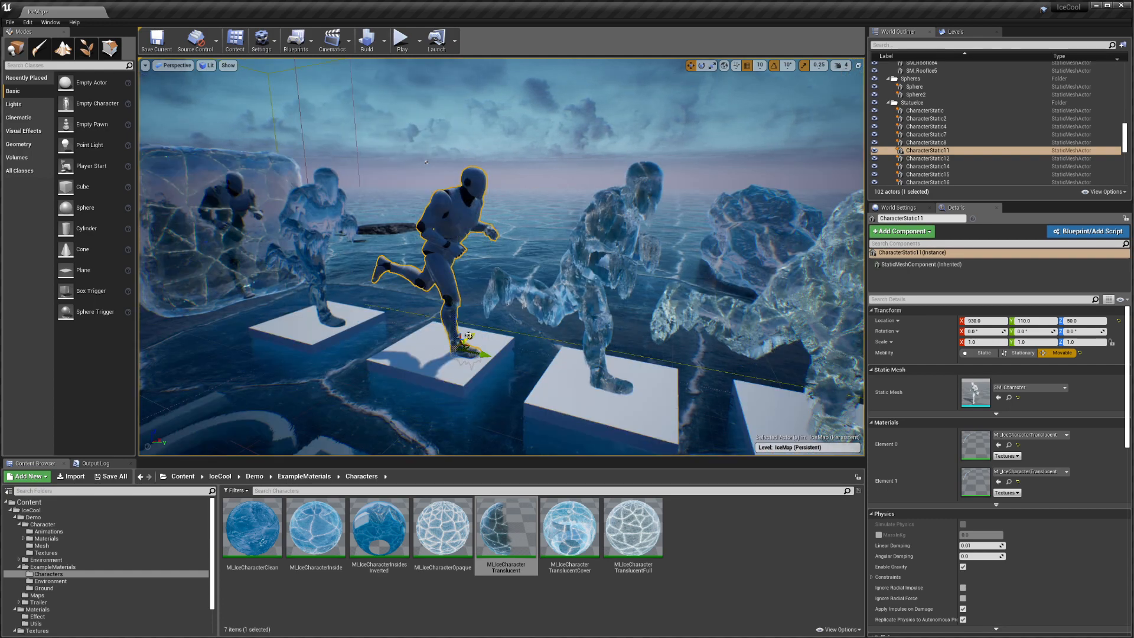
Move the CharacterStatic11 ice shell off its pedestal to X 1140, and move the inner CharacterStatic4 mesh the opposite way
drag(466, 337, 540, 300)
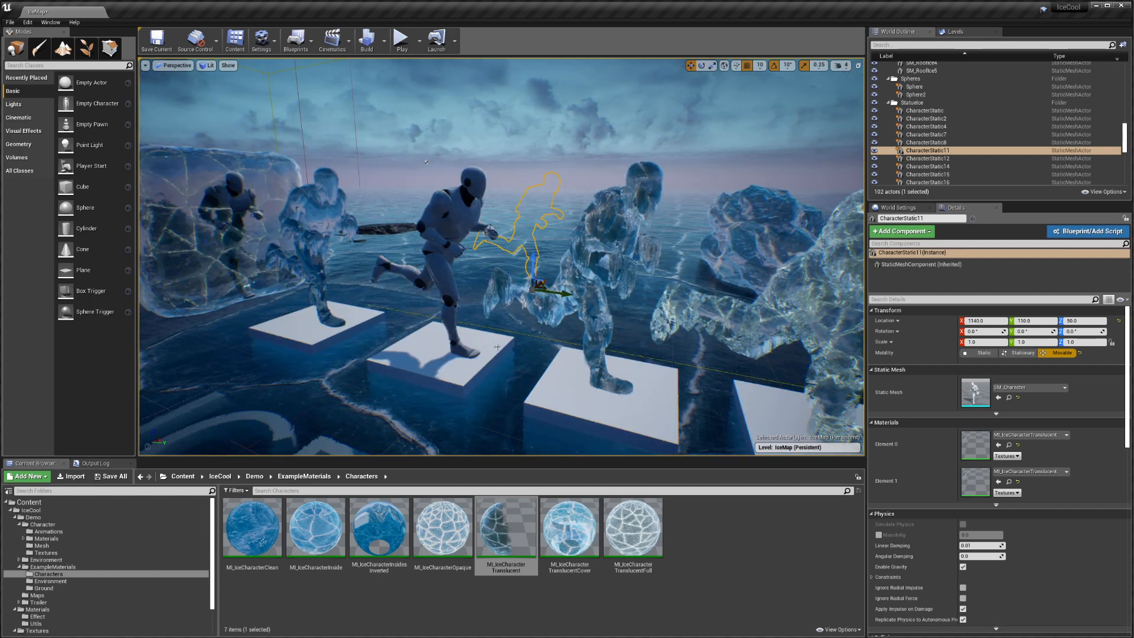
click(451, 311)
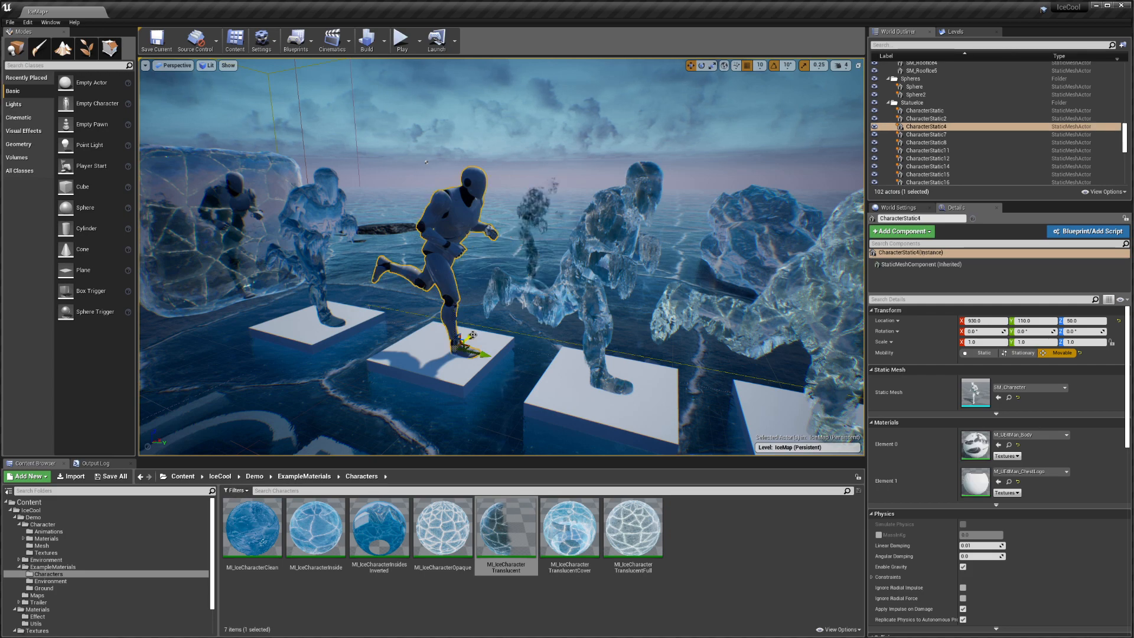
drag(473, 337, 411, 404)
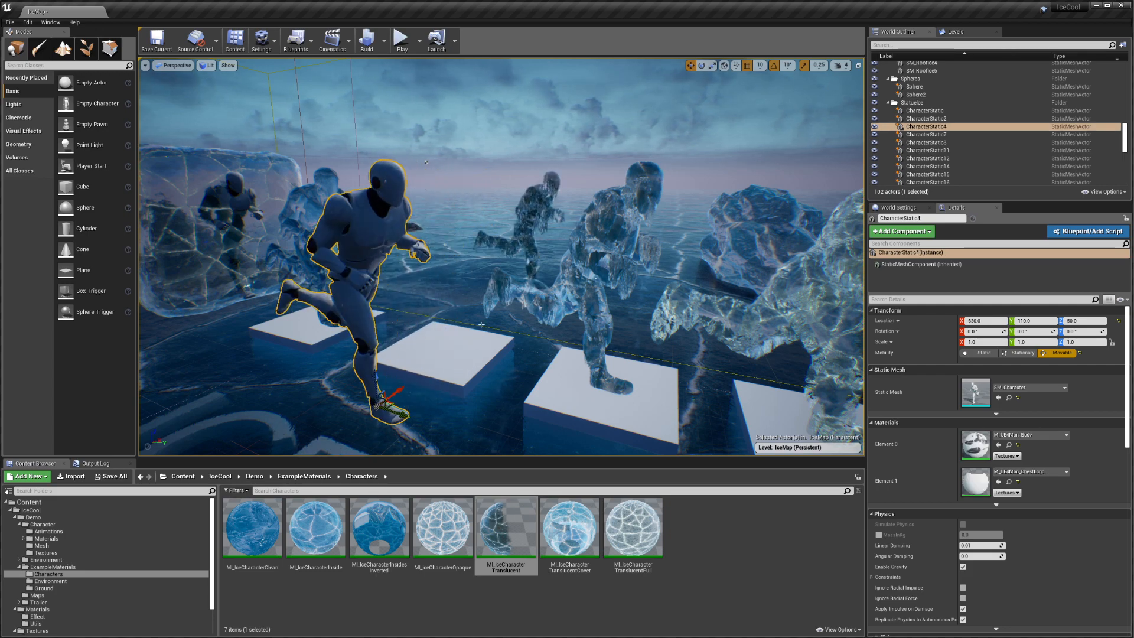
Select the separated CharacterStatic11 ice shell and examine it up close from the other side
right_drag(501, 256, 498, 286)
click(443, 261)
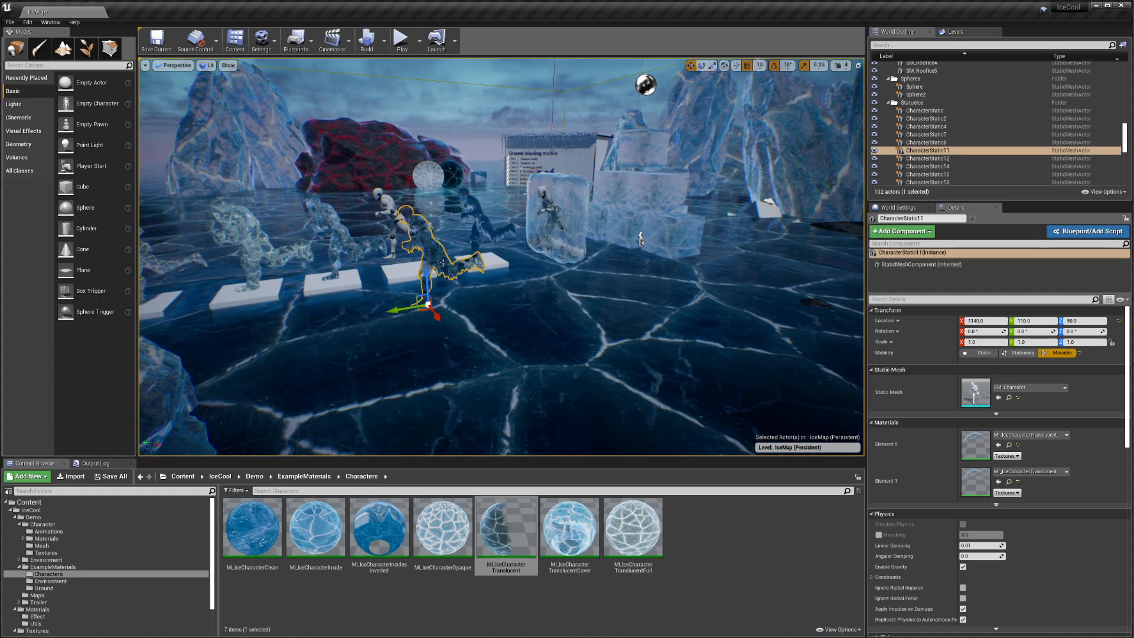
key(f)
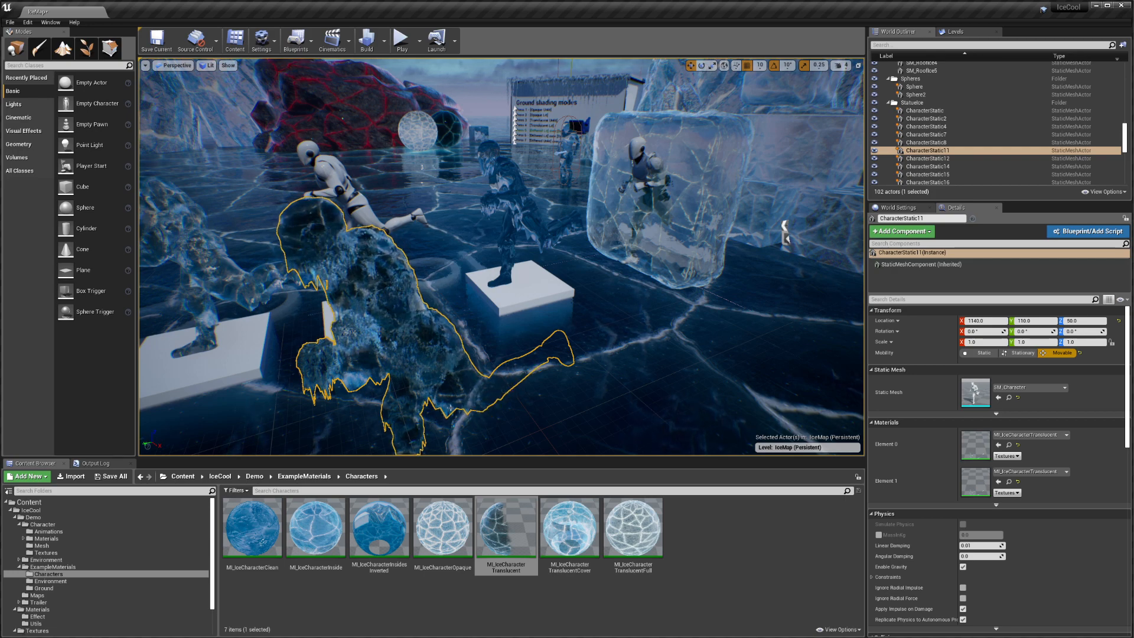
key(f)
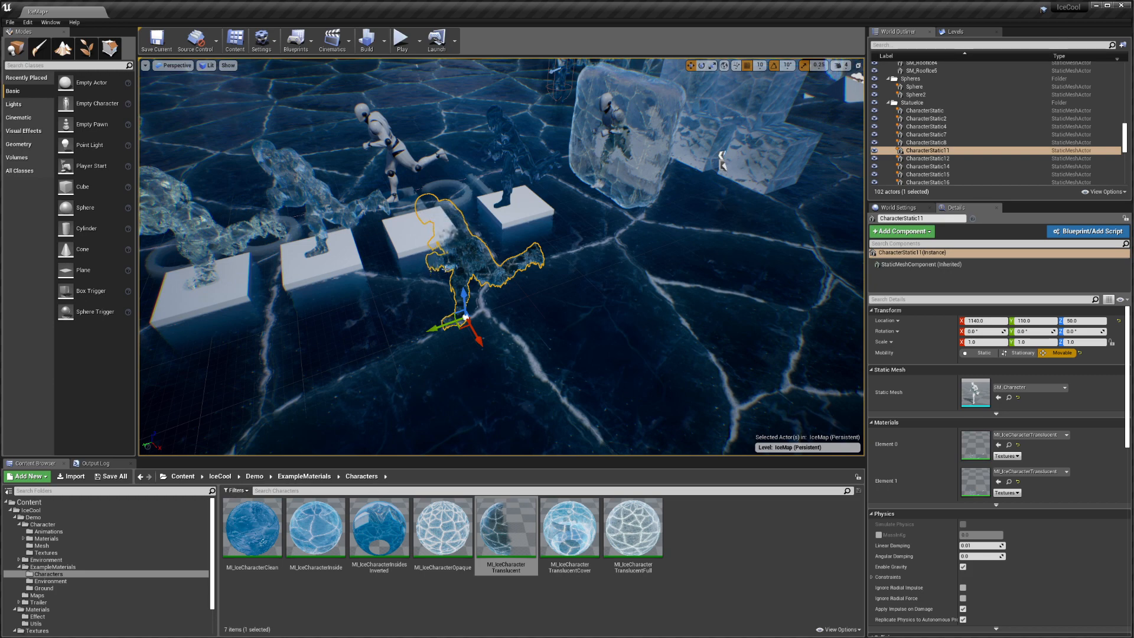
Open the MI_IceCharacterTranslucent material instance, view its parameters and preview, and close it
click(494, 532)
double_click(494, 532)
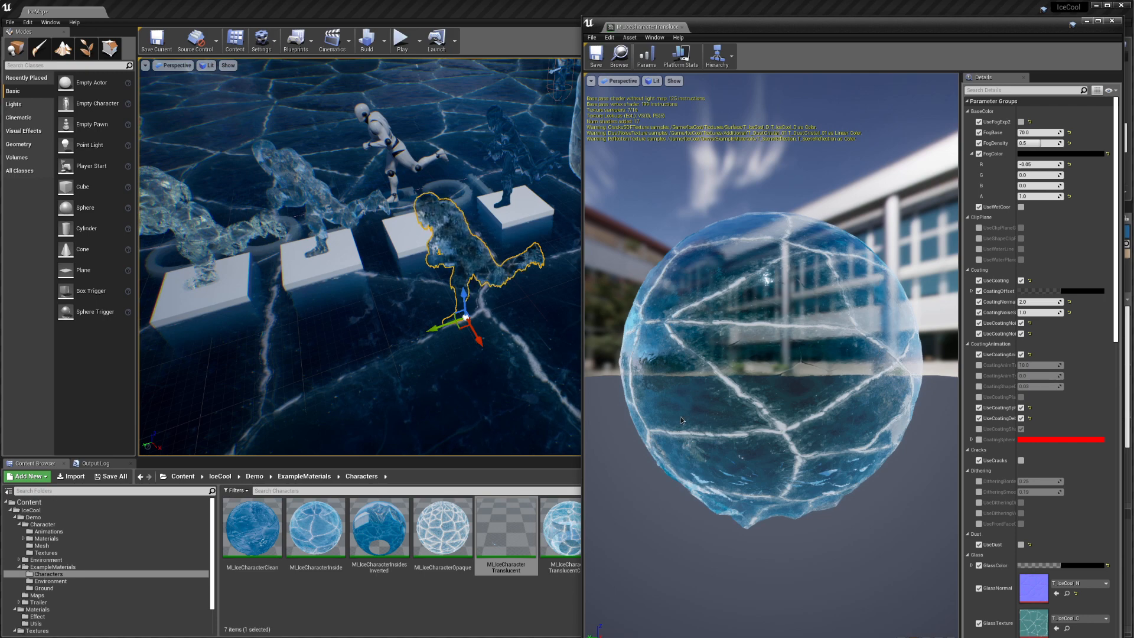
click(1112, 22)
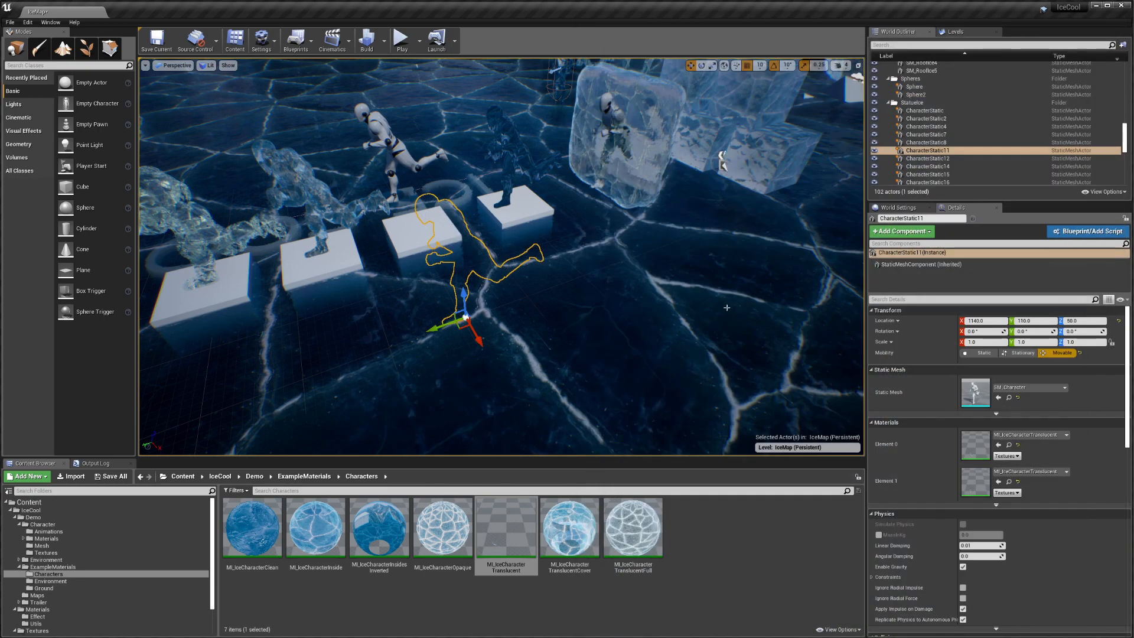
Select the ThirdPersonCharacter in the level, open its SK_Mannequin skeletal mesh to check its material slots, and close it
right_drag(726, 307, 732, 248)
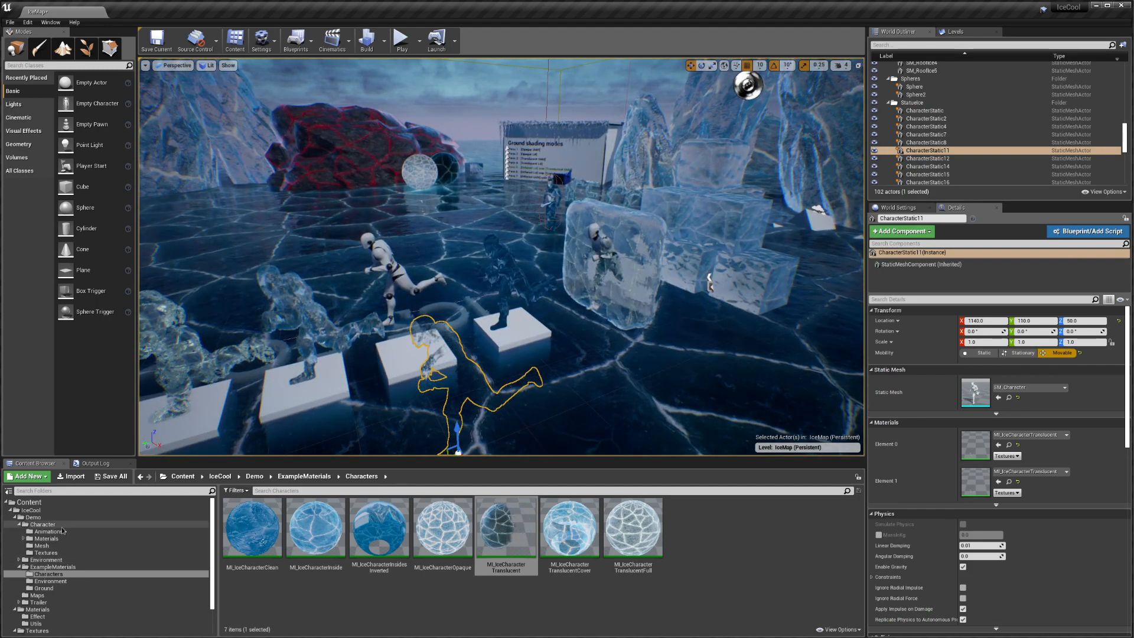
click(551, 201)
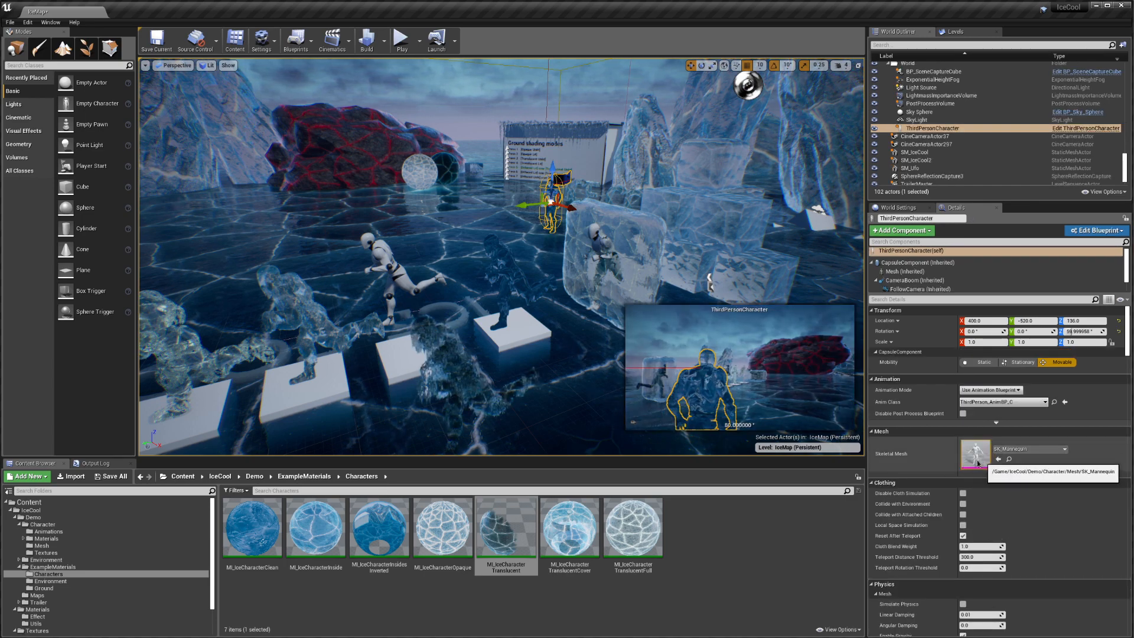
double_click(975, 463)
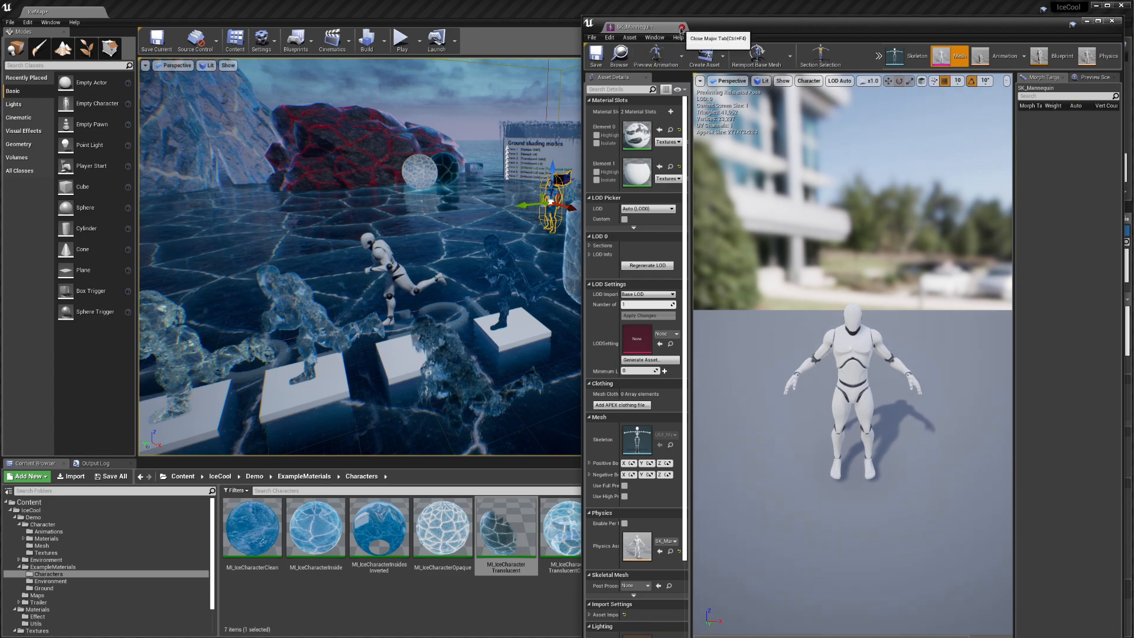
click(682, 28)
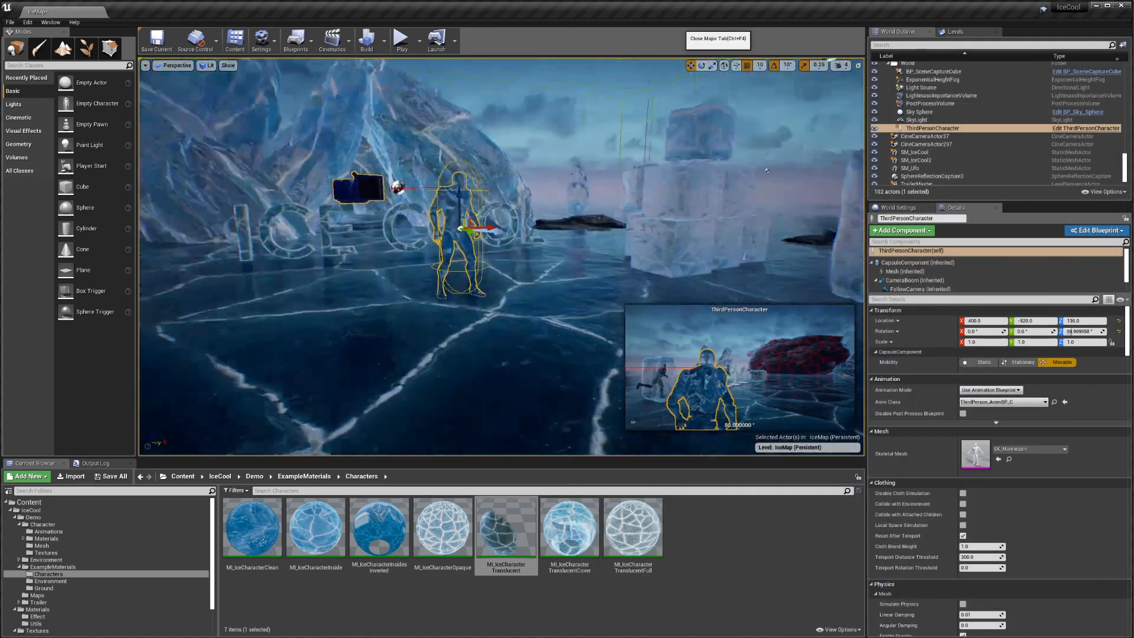
Inspect the ThirdPersonCharacter from the front, then open its blueprint and examine the event graph
mouse_move(502, 256)
right_down()
mouse_move(413, 256)
mouse_move(567, 256)
mouse_move(501, 256)
right_up()
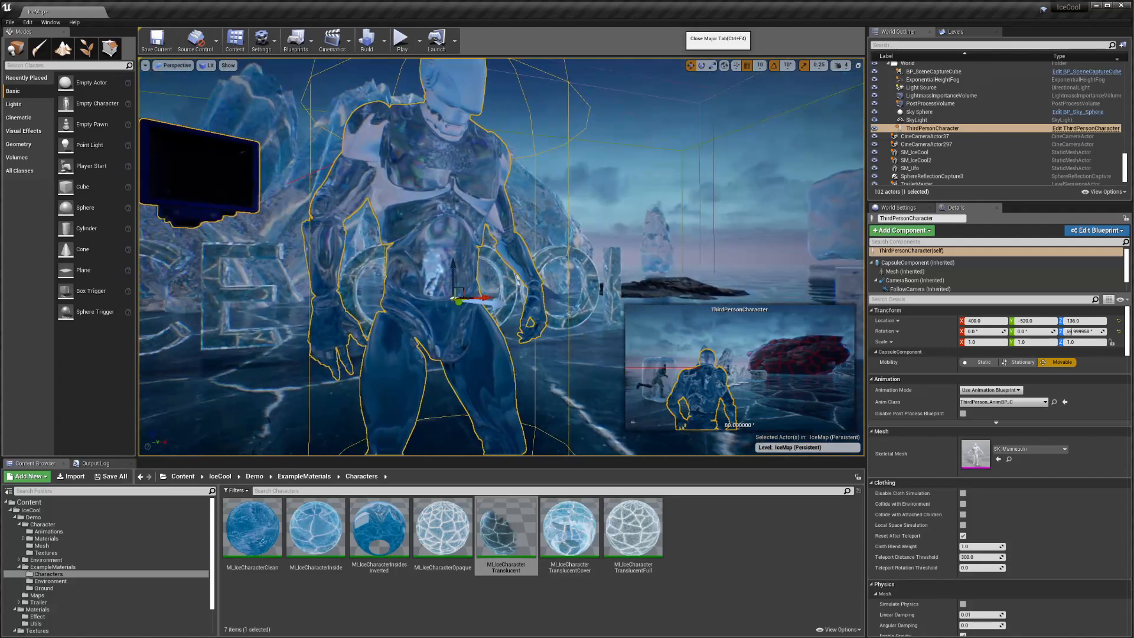
scroll(452, 298, down, 5)
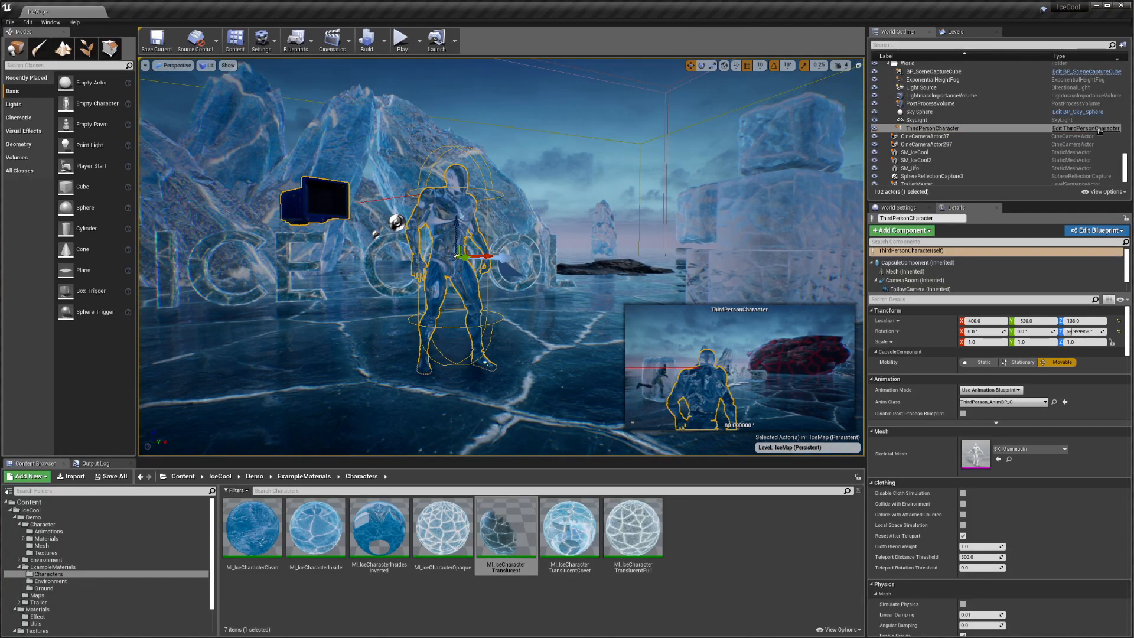
double_click(427, 370)
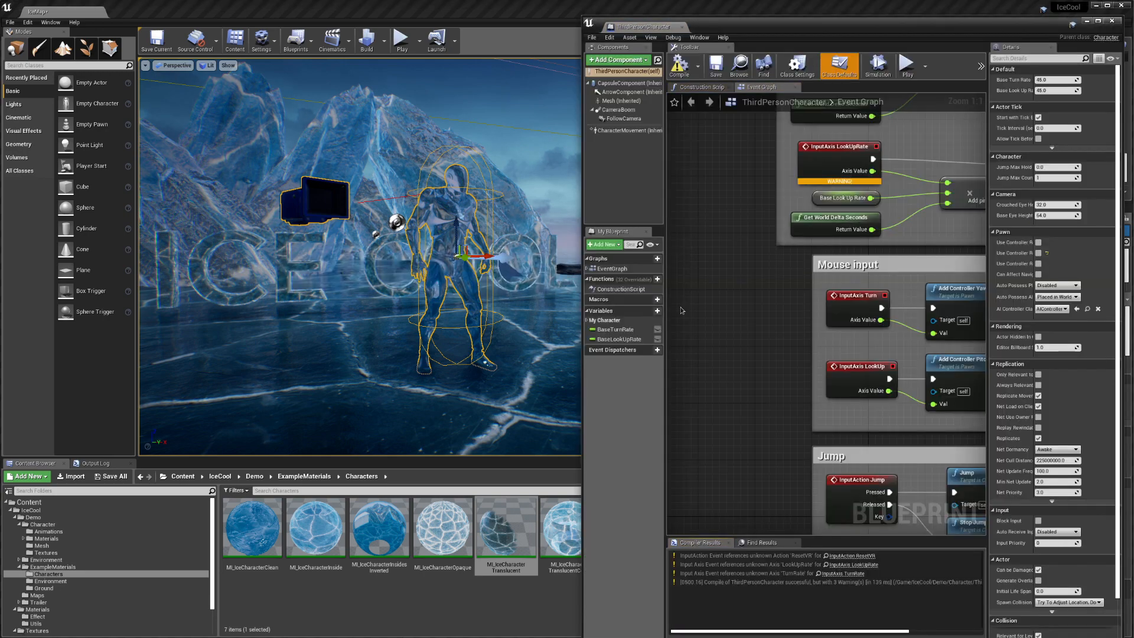
right_drag(771, 295, 653, 374)
scroll(760, 279, down, 1)
right_drag(776, 247, 695, 331)
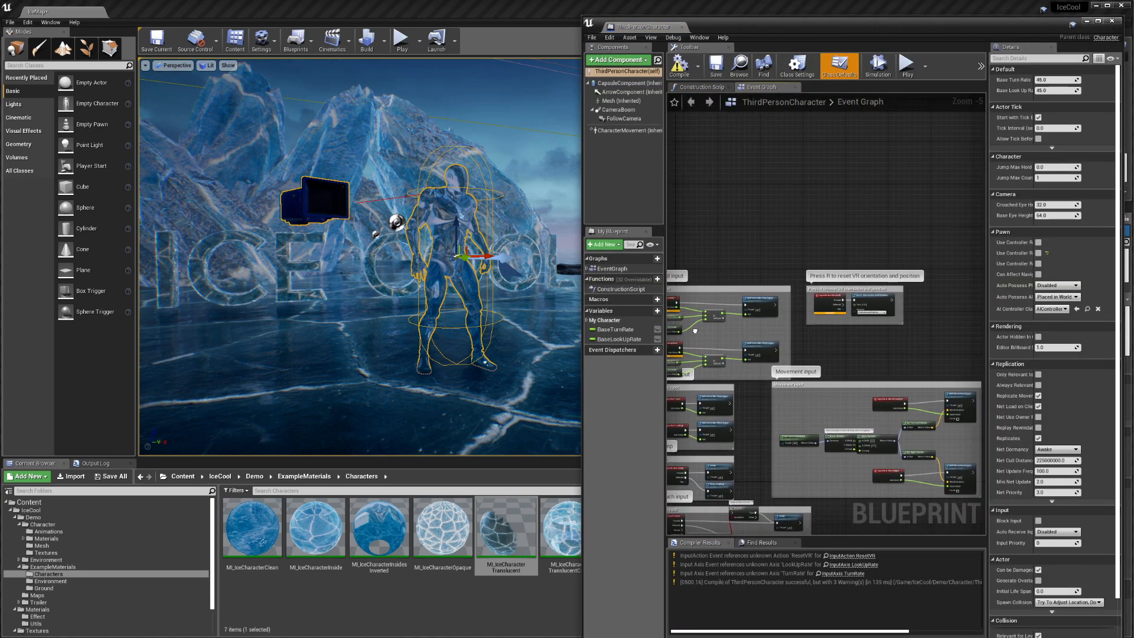
Review the blueprint's construction script, event graph groups and inherited Mesh component materials, and close the blueprint
click(715, 89)
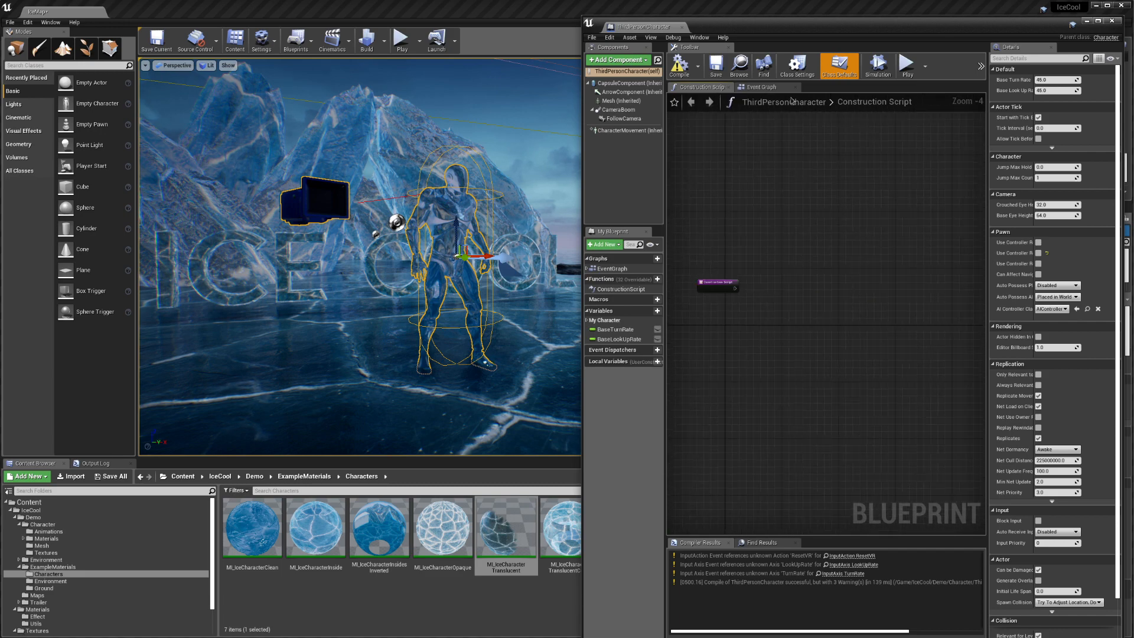
click(775, 88)
right_drag(862, 338, 832, 223)
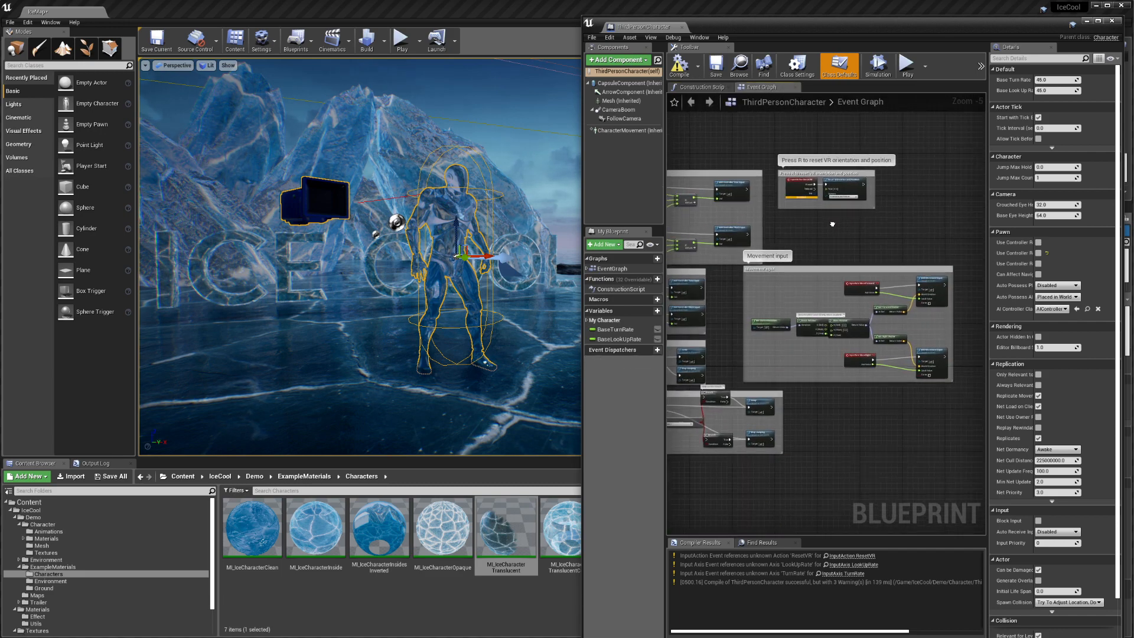
right_drag(839, 400, 1007, 343)
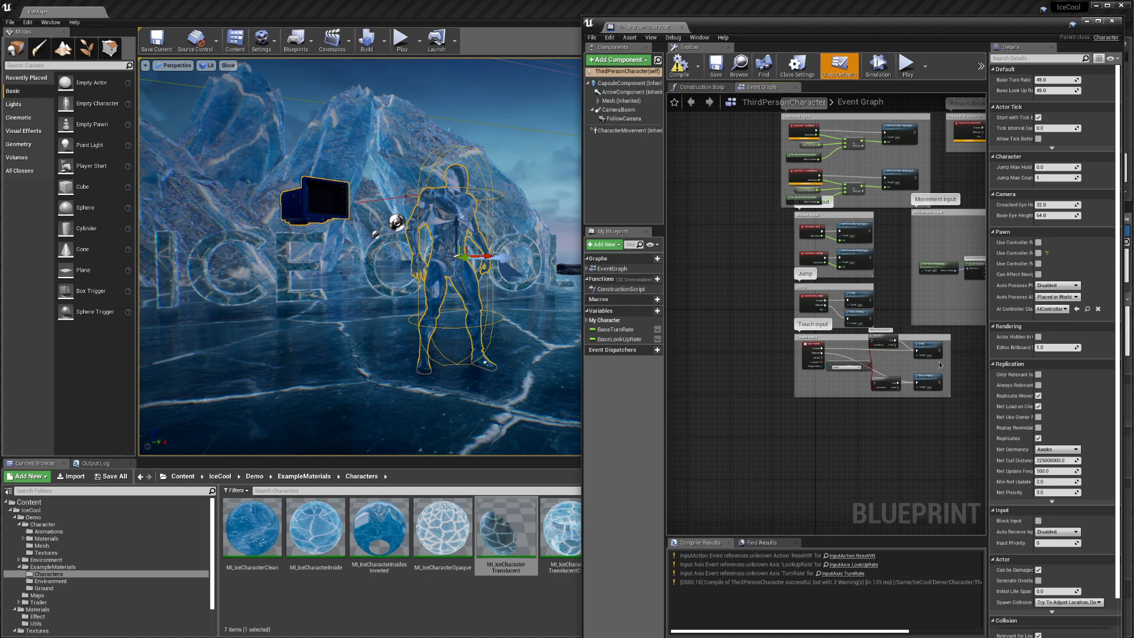
scroll(808, 286, down, 5)
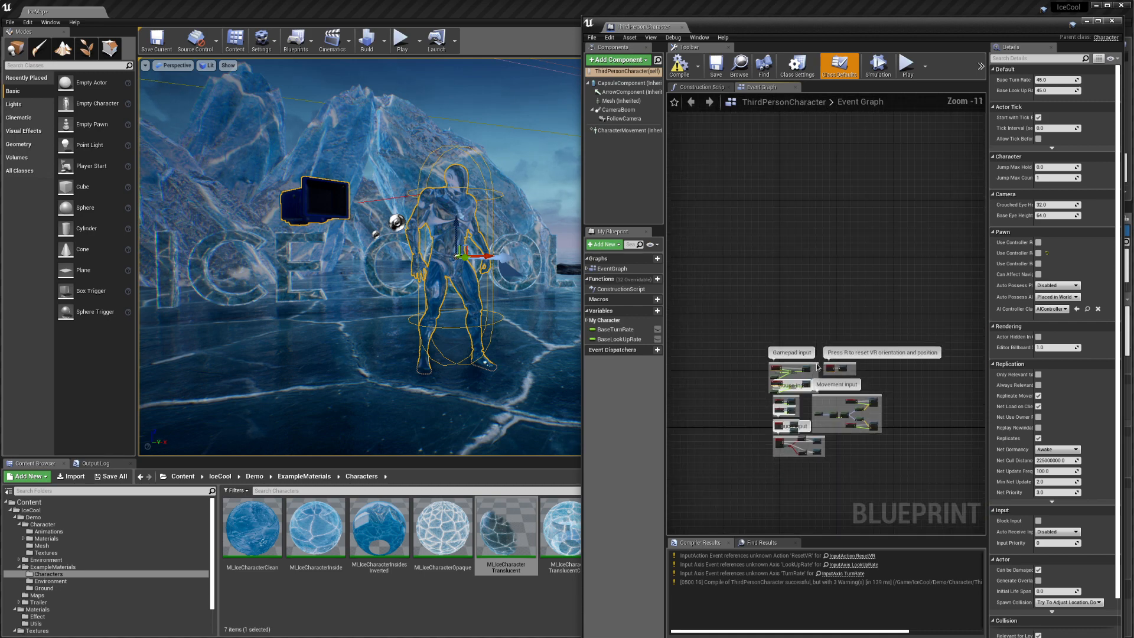
click(620, 101)
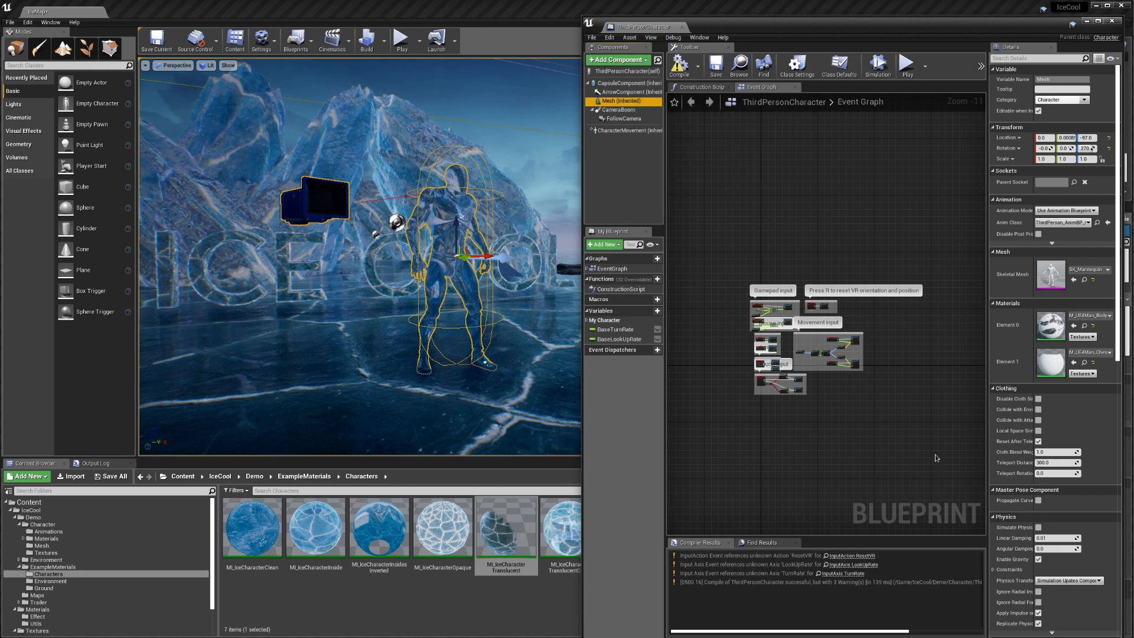
click(682, 26)
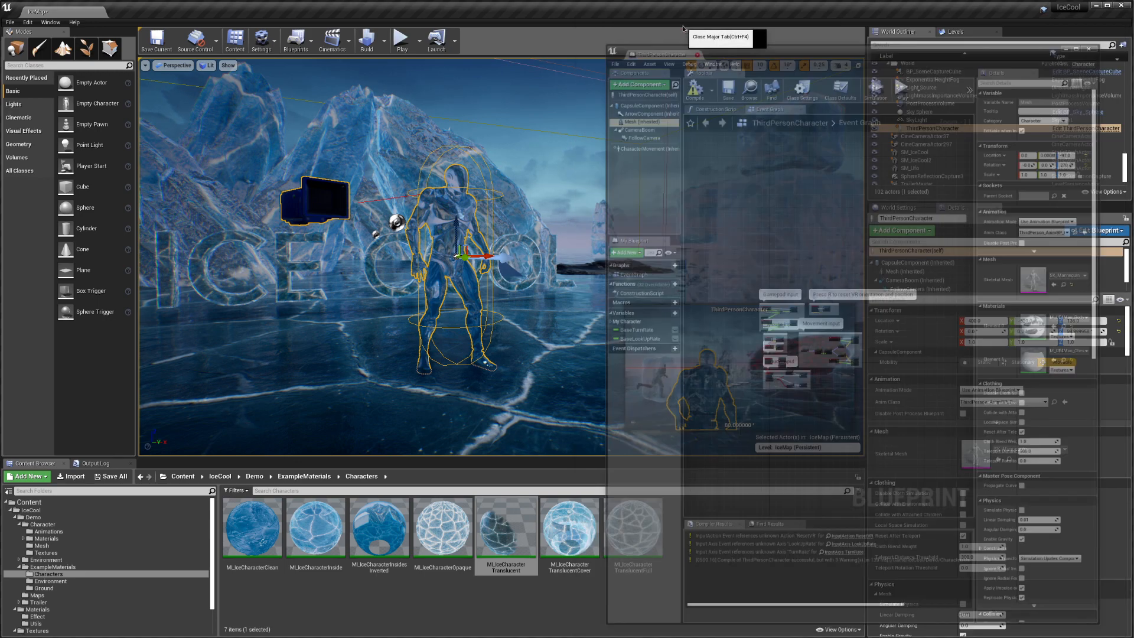
Assign MI_IceCharacterTranslucent to material elements 0 and 1 of the placed ThirdPersonCharacter's inherited Mesh component
click(900, 263)
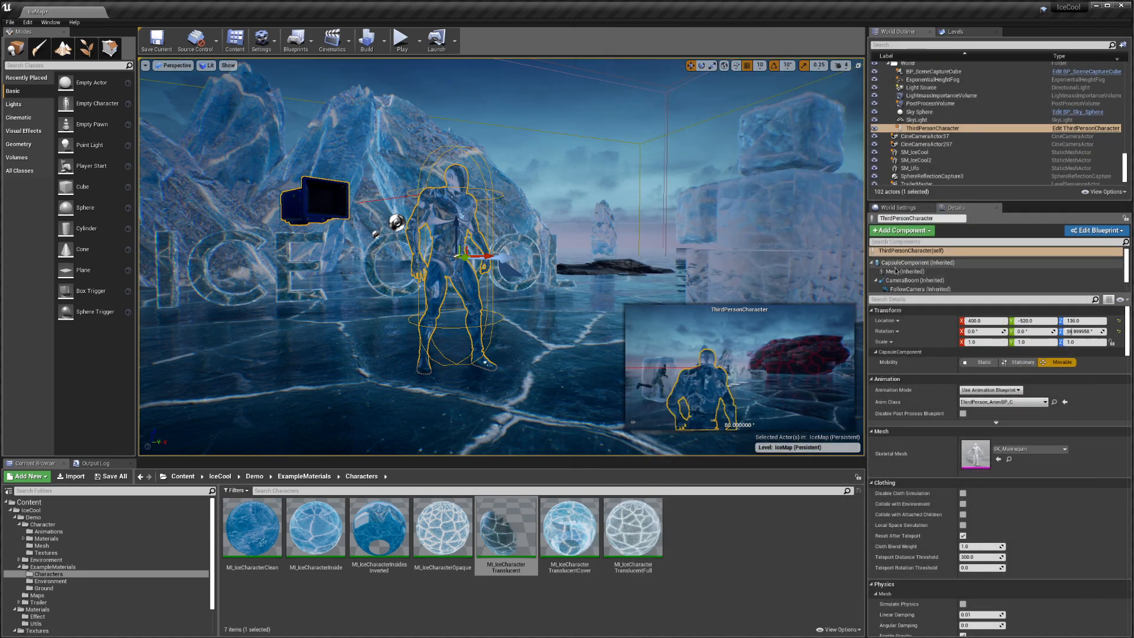
scroll(1012, 431, down, 4)
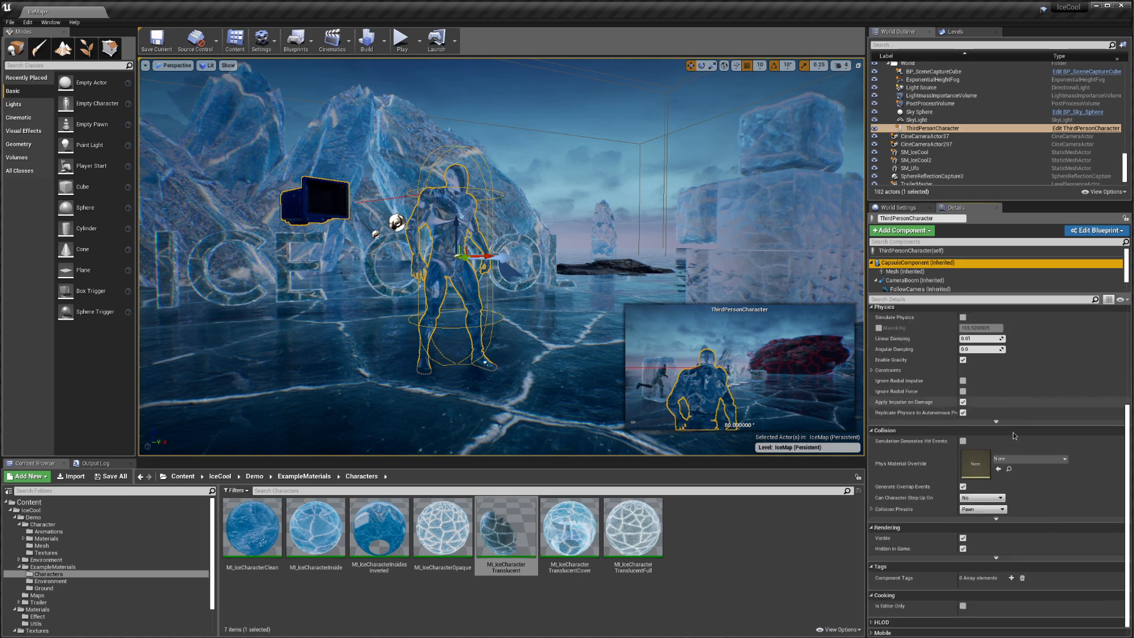
scroll(1012, 431, up, 4)
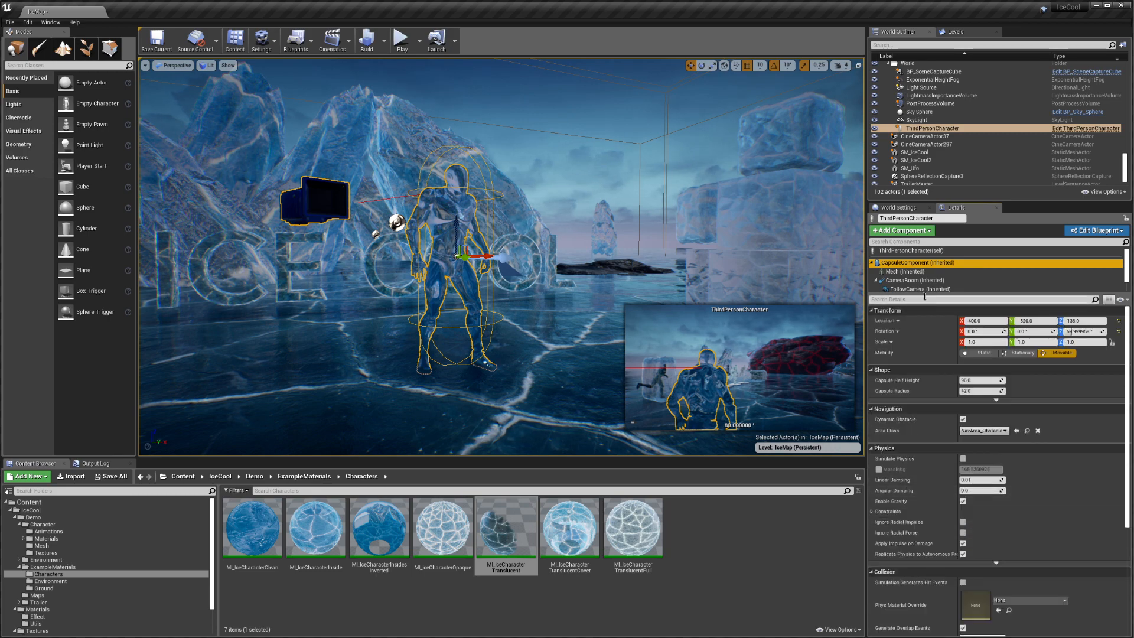
click(907, 271)
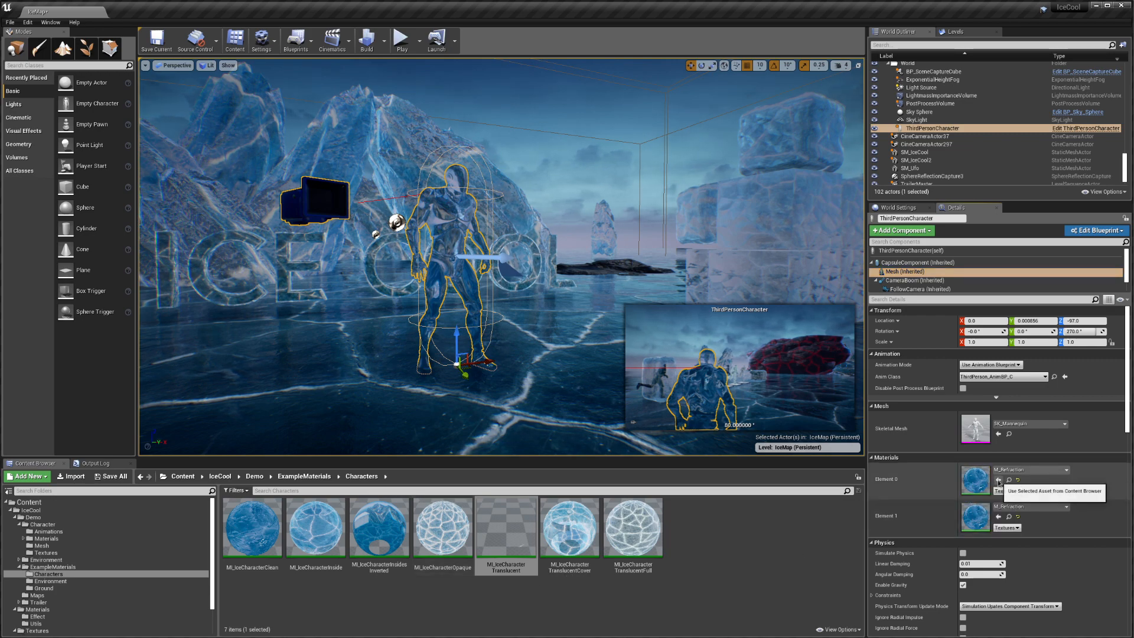
click(997, 479)
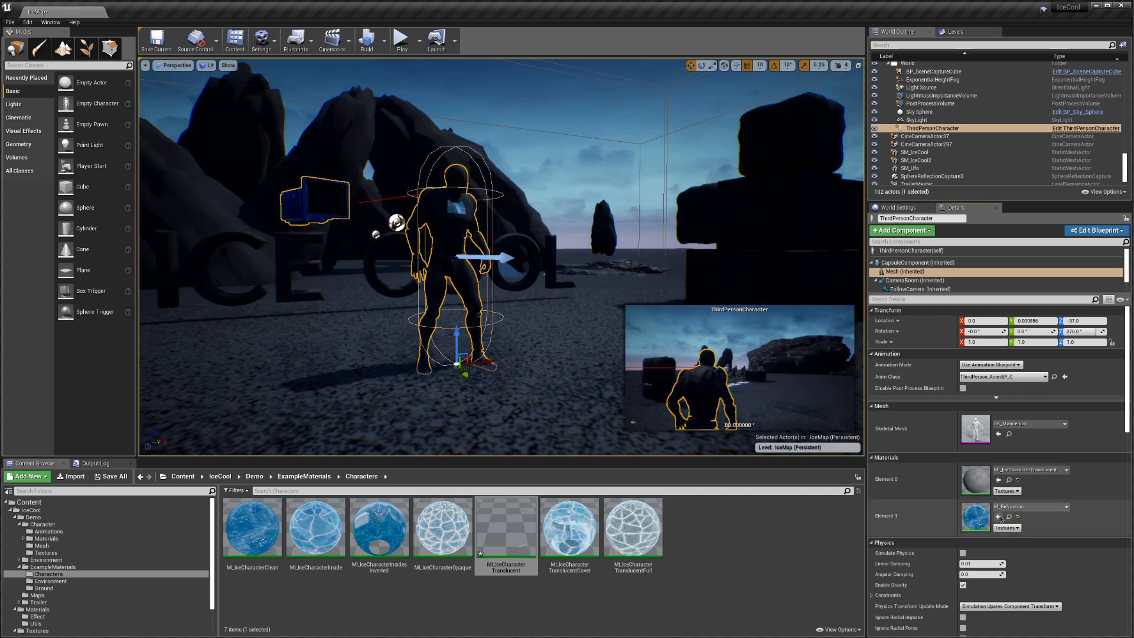
click(998, 516)
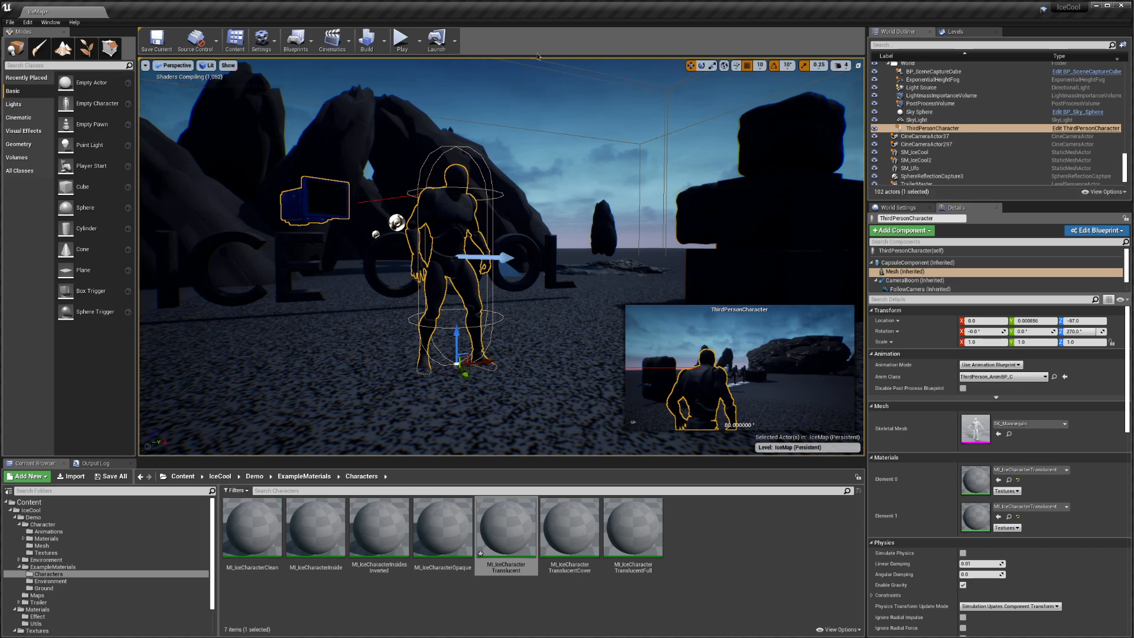
Compare the placed character's Mesh materials with the blueprint's inherited Mesh component, close the blueprint, and focus the view on the character
right_drag(244, 294, 260, 338)
key(s)
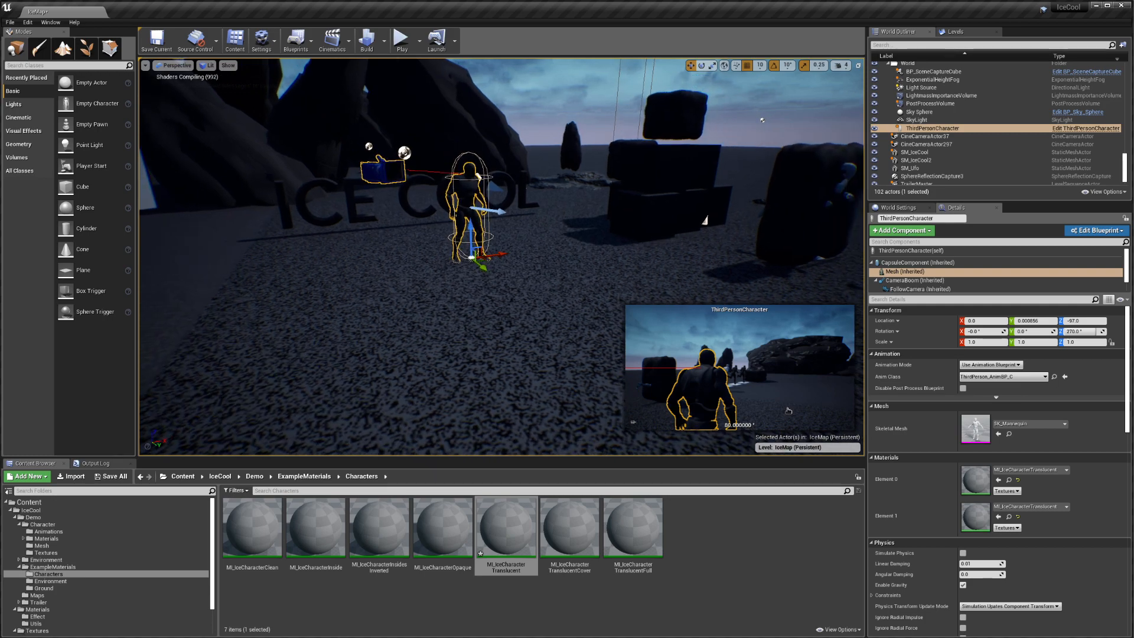
click(894, 251)
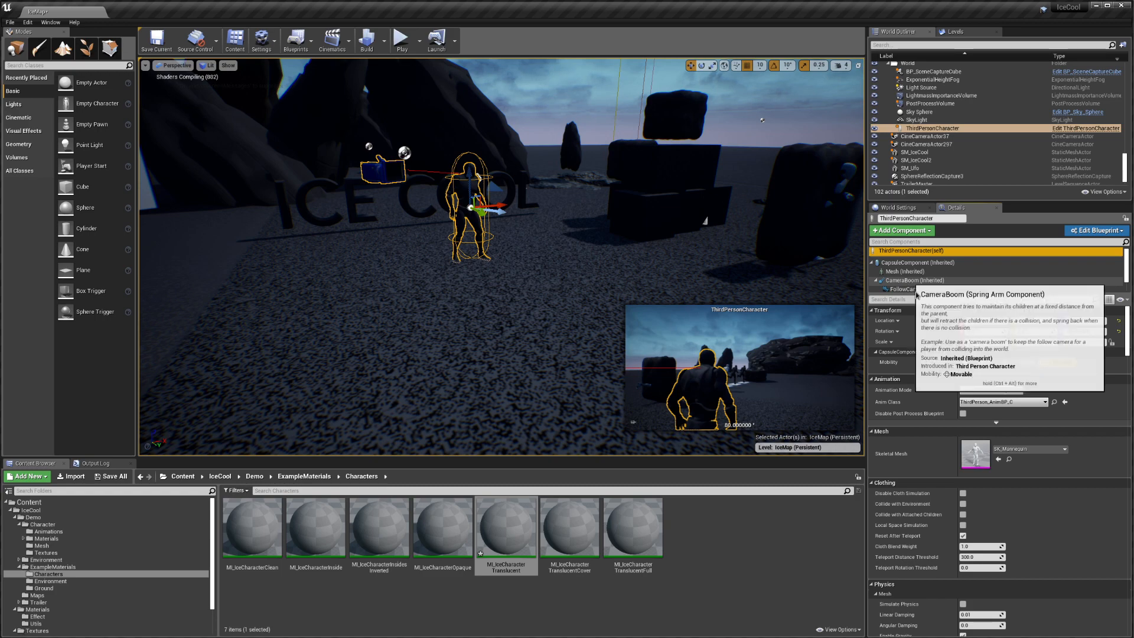
click(907, 272)
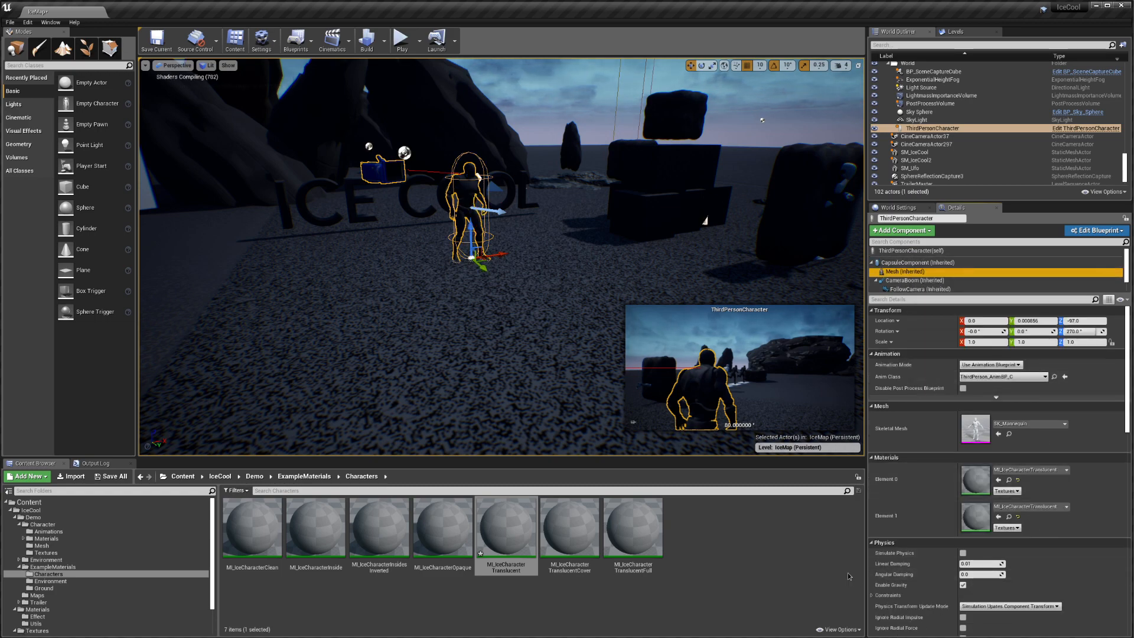
click(1073, 128)
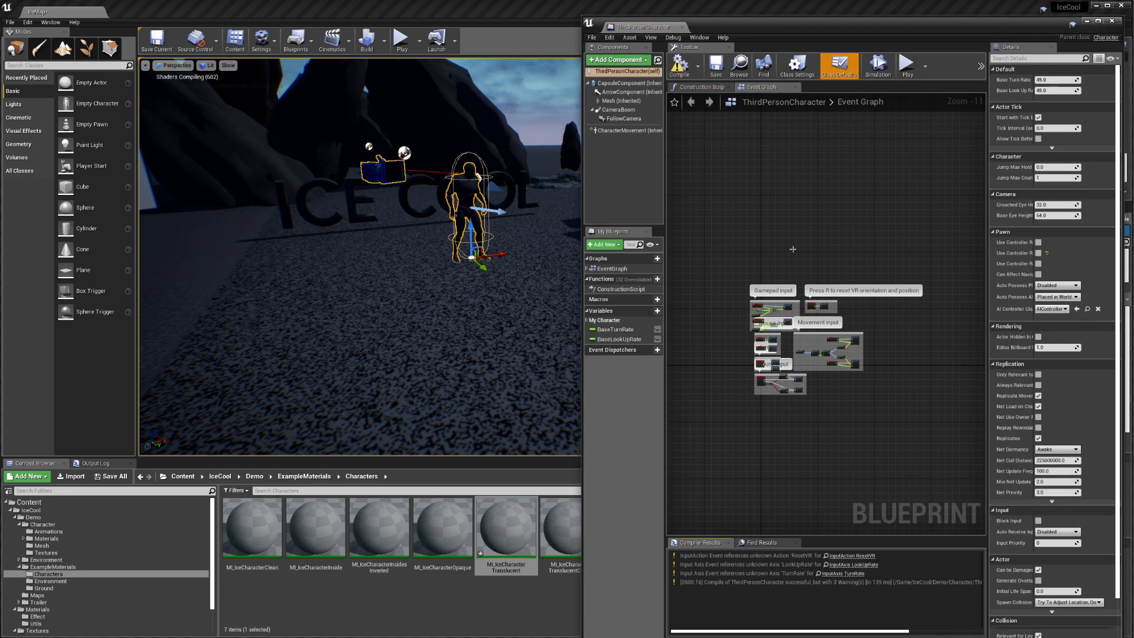
click(620, 101)
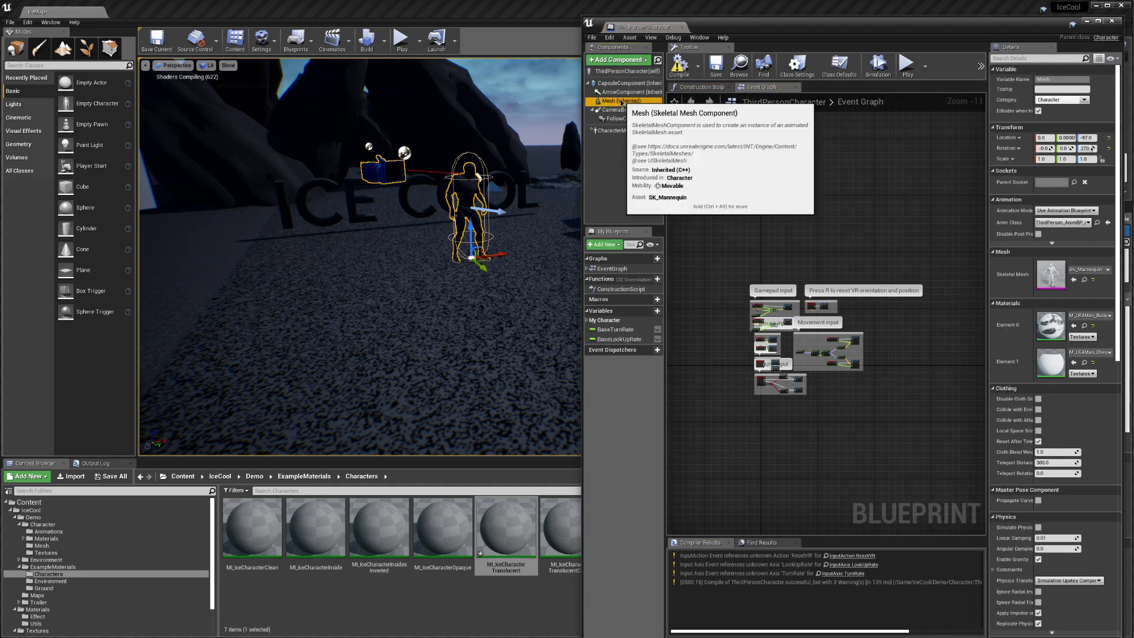
click(679, 27)
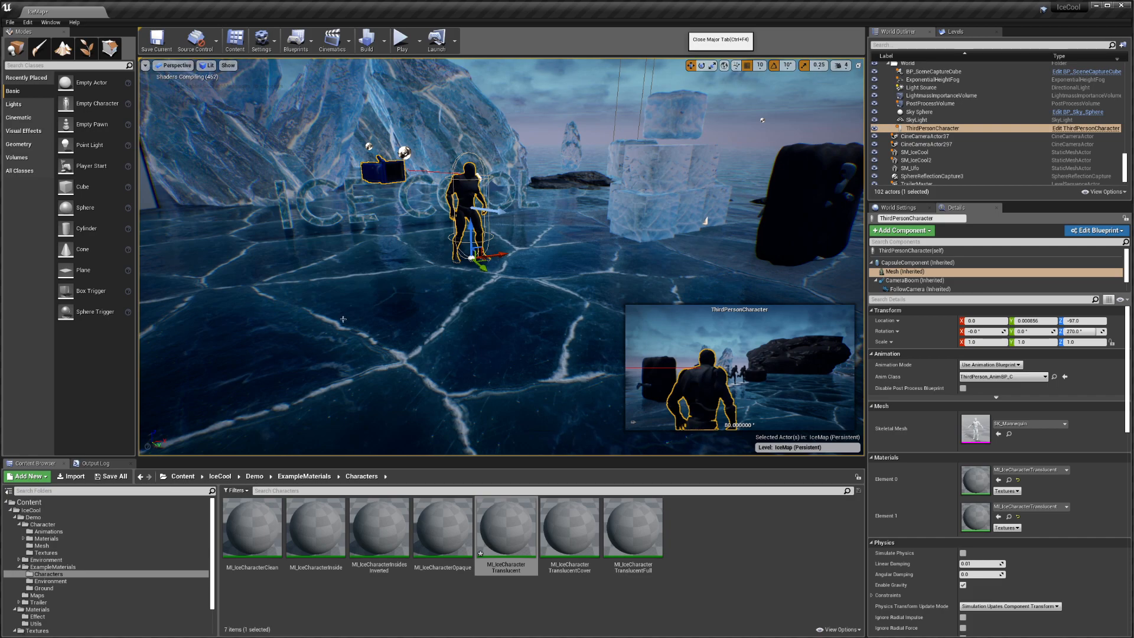
key(f)
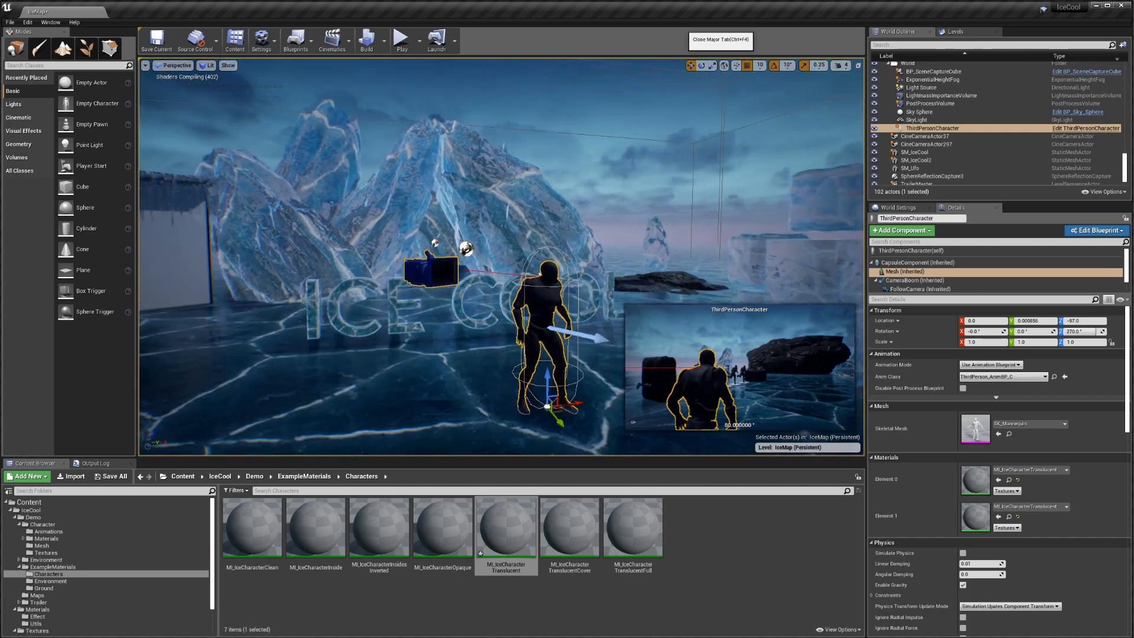
Move the outer ice shell CharacterStatic16 away from its pedestal to X 1050 and select the inner character layer
right_drag(501, 257, 655, 295)
key(w)
key(w)
key(s)
key(s)
key(d)
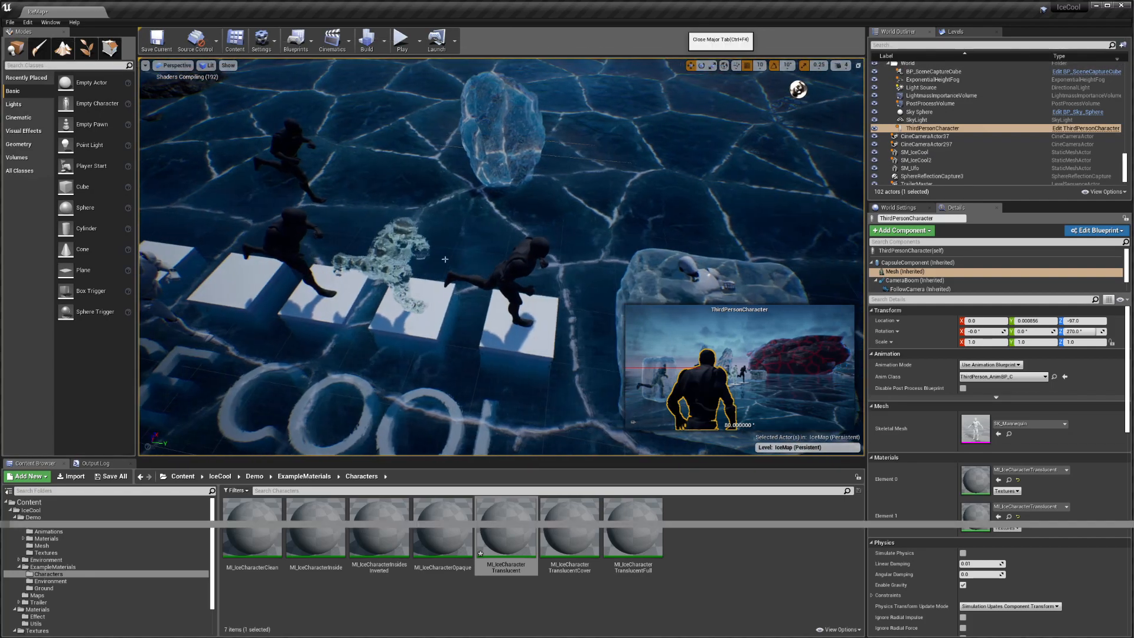
click(395, 259)
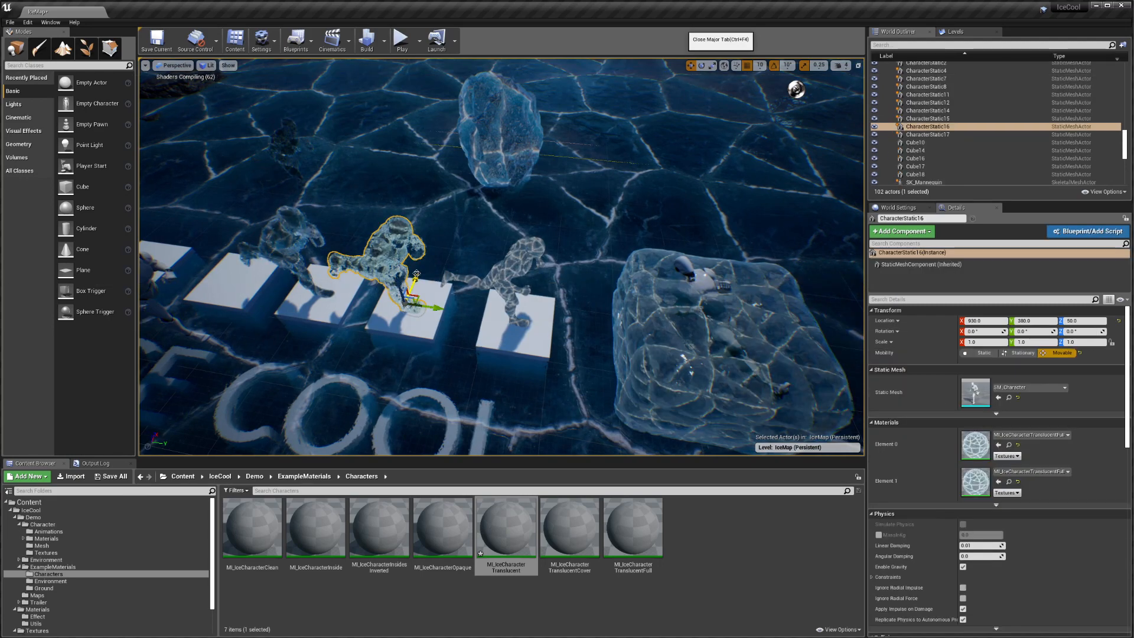
drag(415, 277, 440, 222)
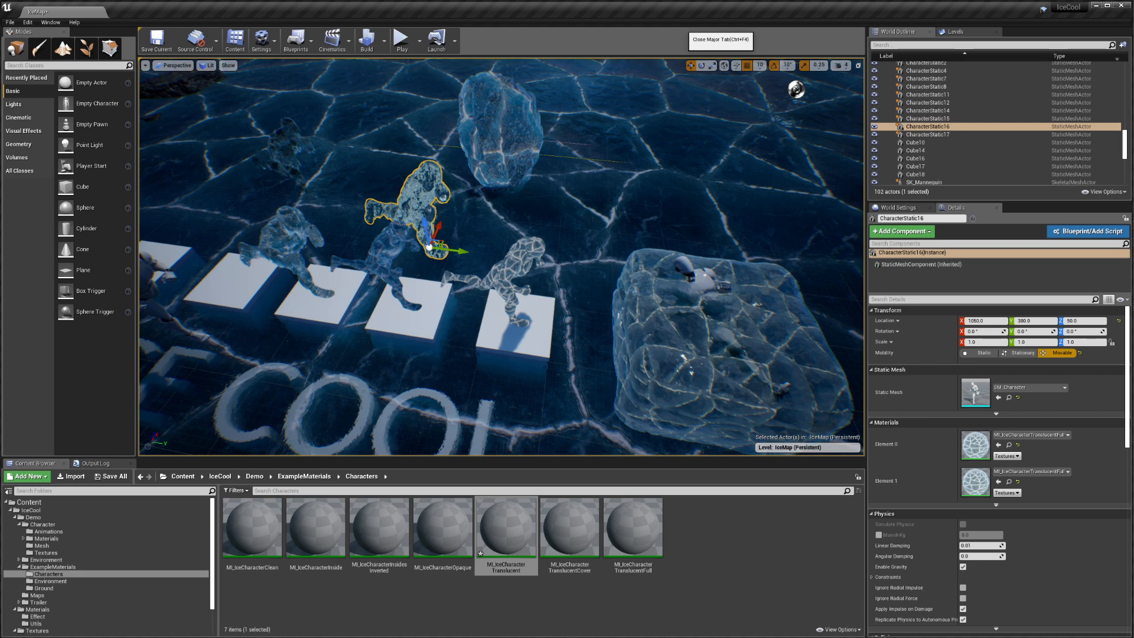
right_drag(415, 272, 357, 242)
key(w)
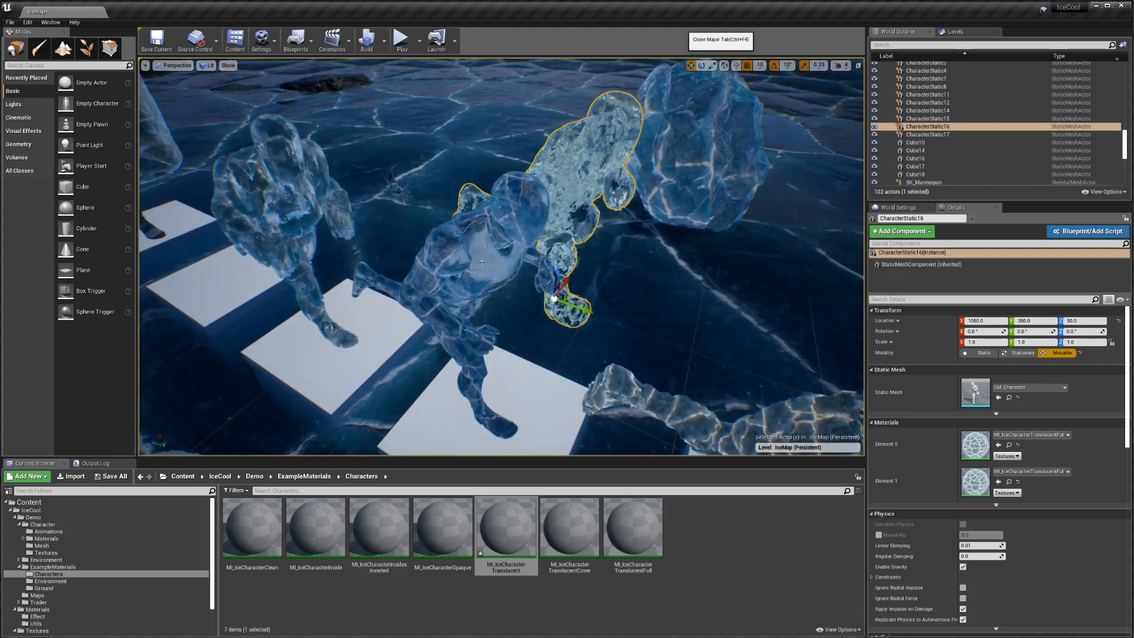
click(484, 254)
Separate the ice cube layers around the lying mannequin, moving SM_IceCube2Outside to X 1210 and SM_IceCube2Inside away along Y
key(s)
right_drag(530, 322, 561, 334)
click(537, 330)
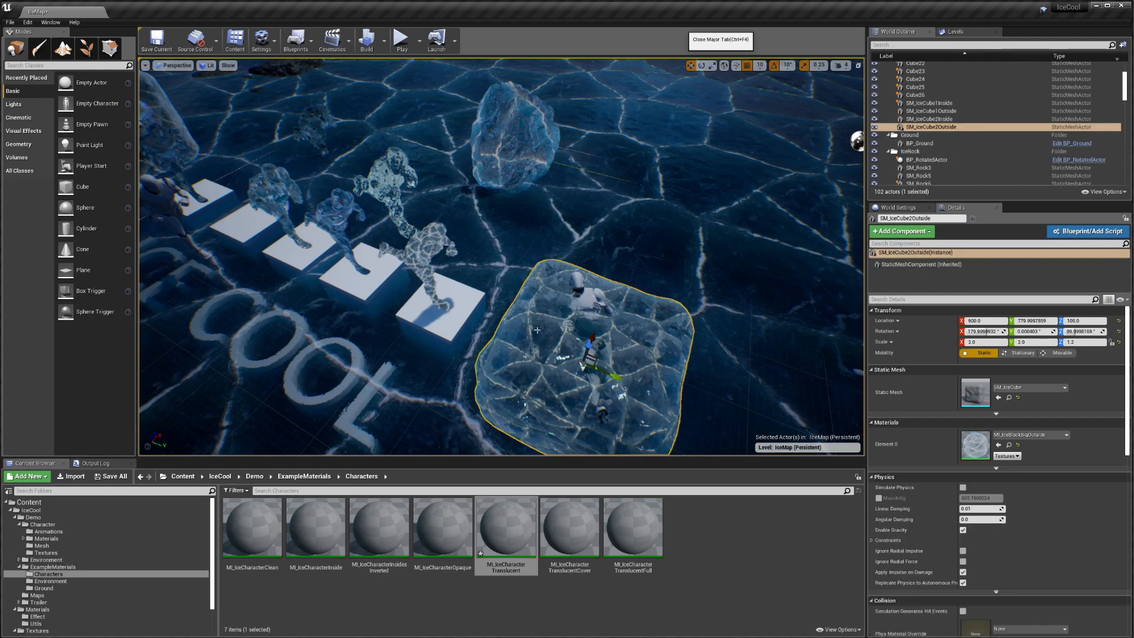
drag(593, 336, 611, 278)
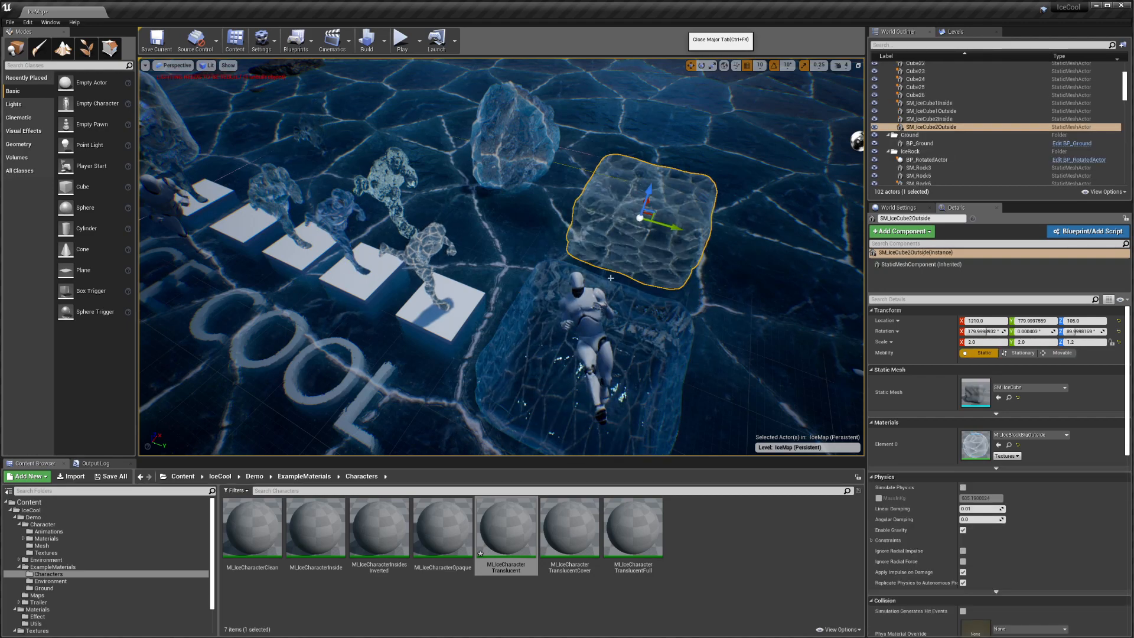
click(634, 333)
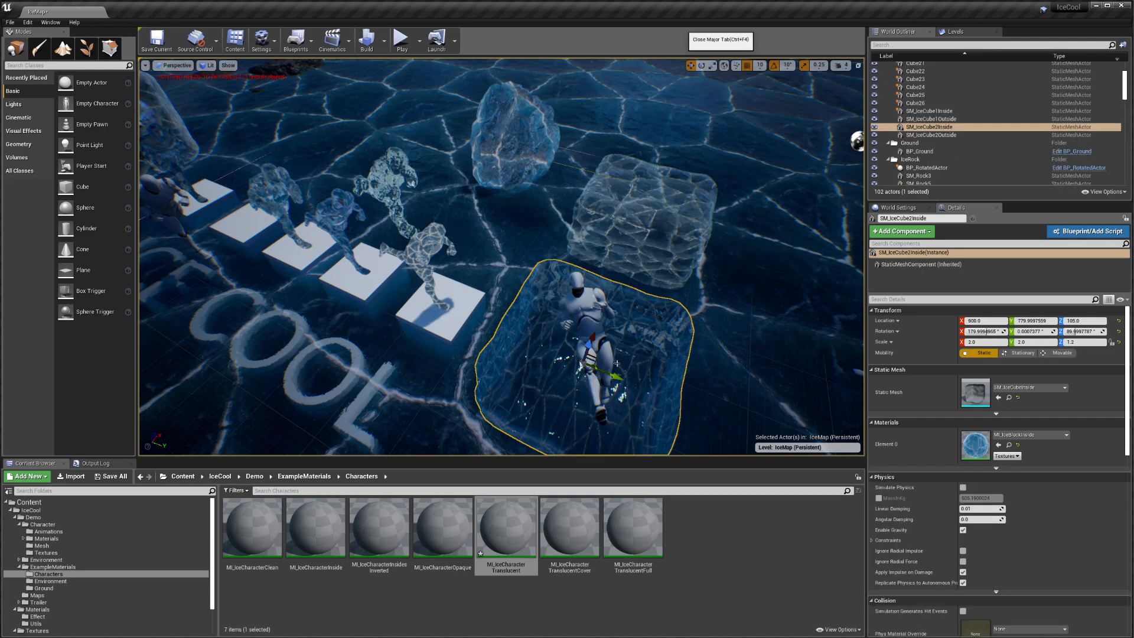
drag(617, 363, 779, 422)
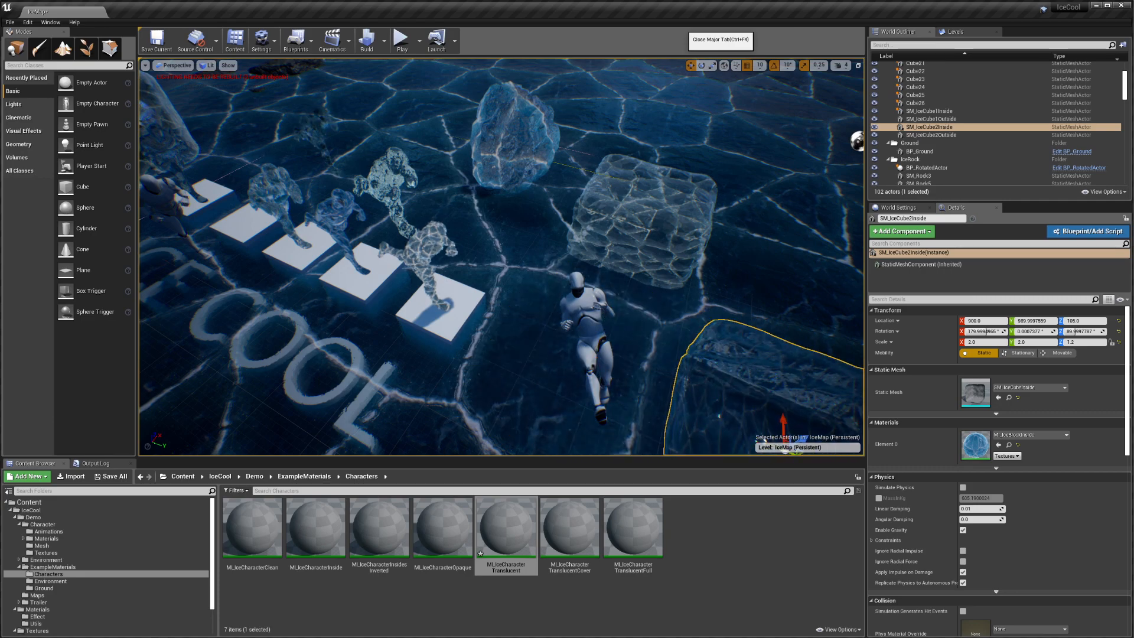
Compare the materials of the separated SM_IceCube2Outside and SM_IceCube2Inside meshes
right_drag(501, 256, 724, 349)
click(262, 239)
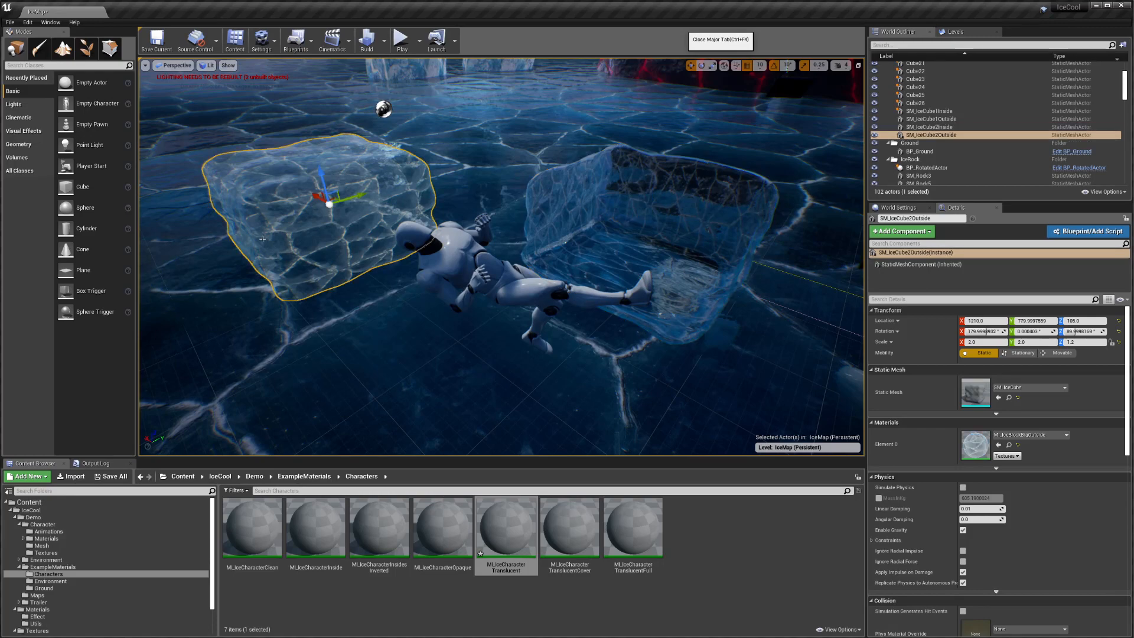
click(561, 213)
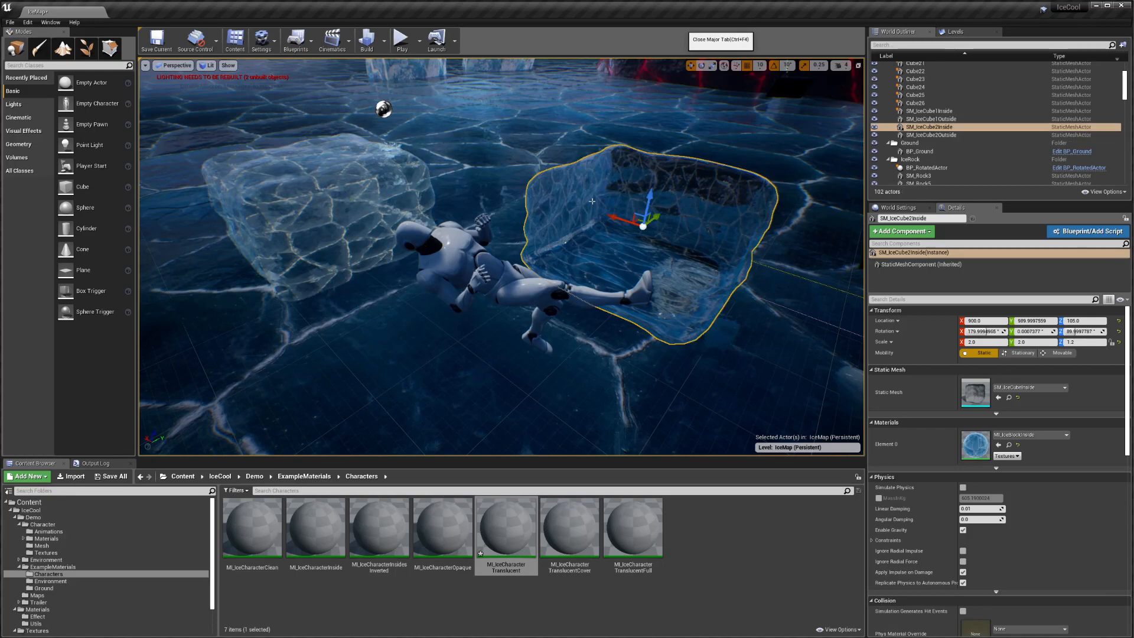
click(368, 209)
click(688, 234)
Play the level in the viewport and run the translucent ice character around the scene
right_drag(688, 234, 827, 210)
right_drag(608, 146, 605, 146)
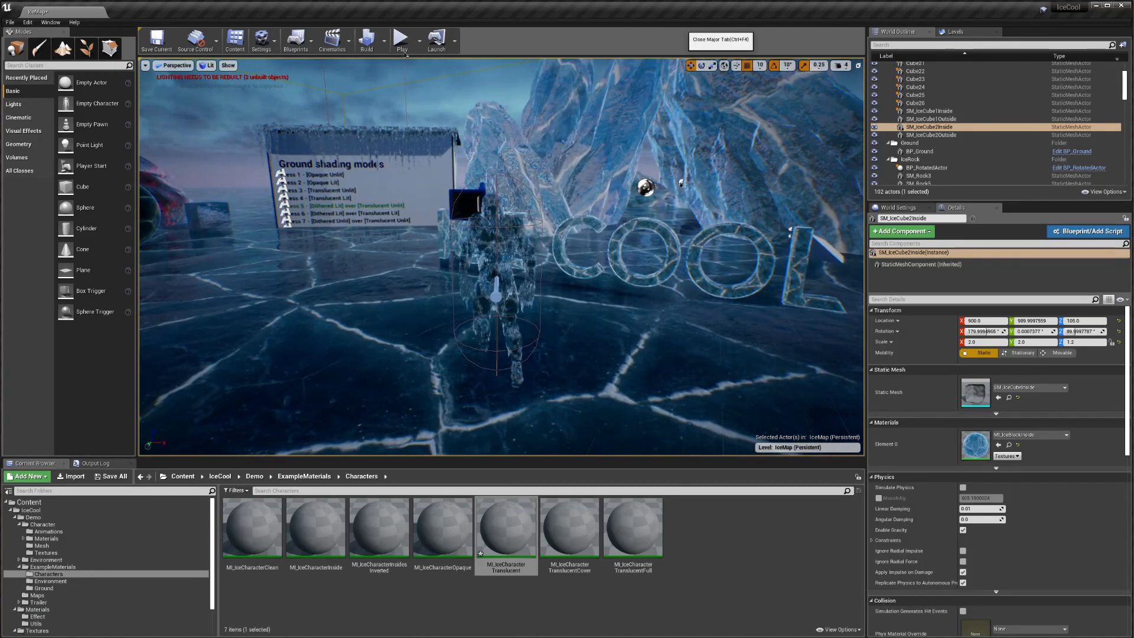
click(402, 40)
click(501, 240)
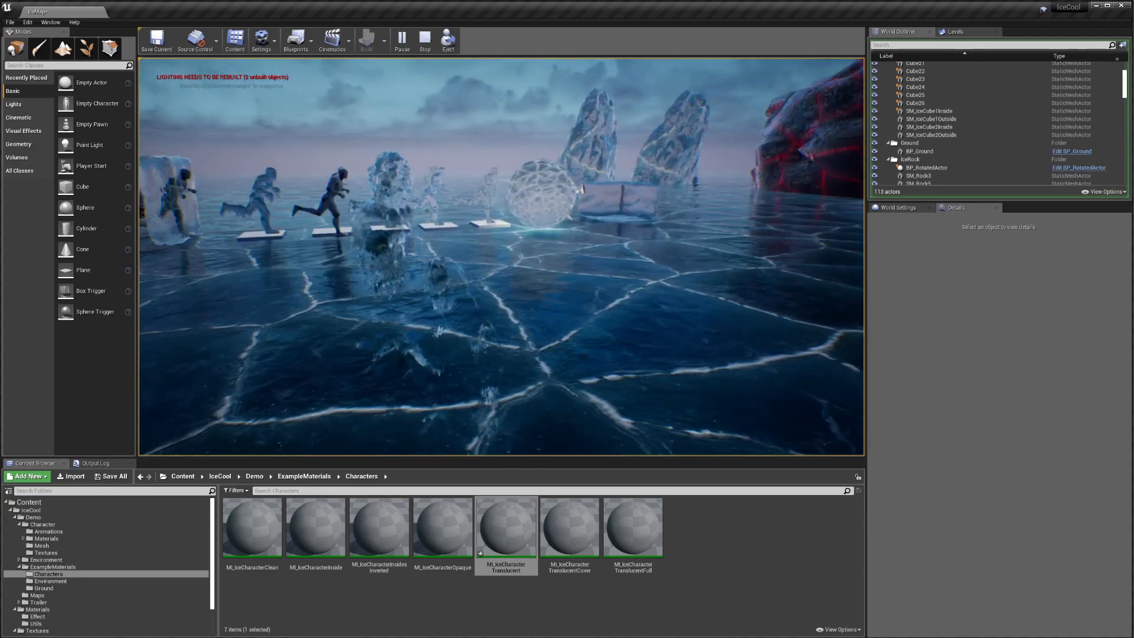
Switch to the Epic Games Launcher and review Ice Cool's marketplace page, opened from the Vault
key(alt+Tab)
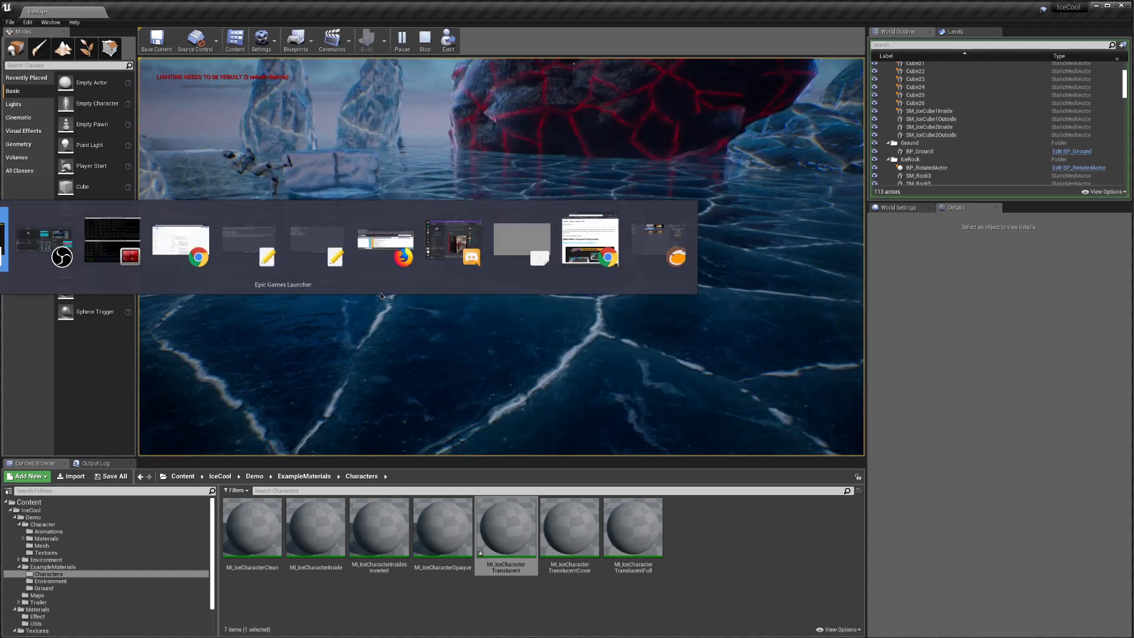
click(250, 255)
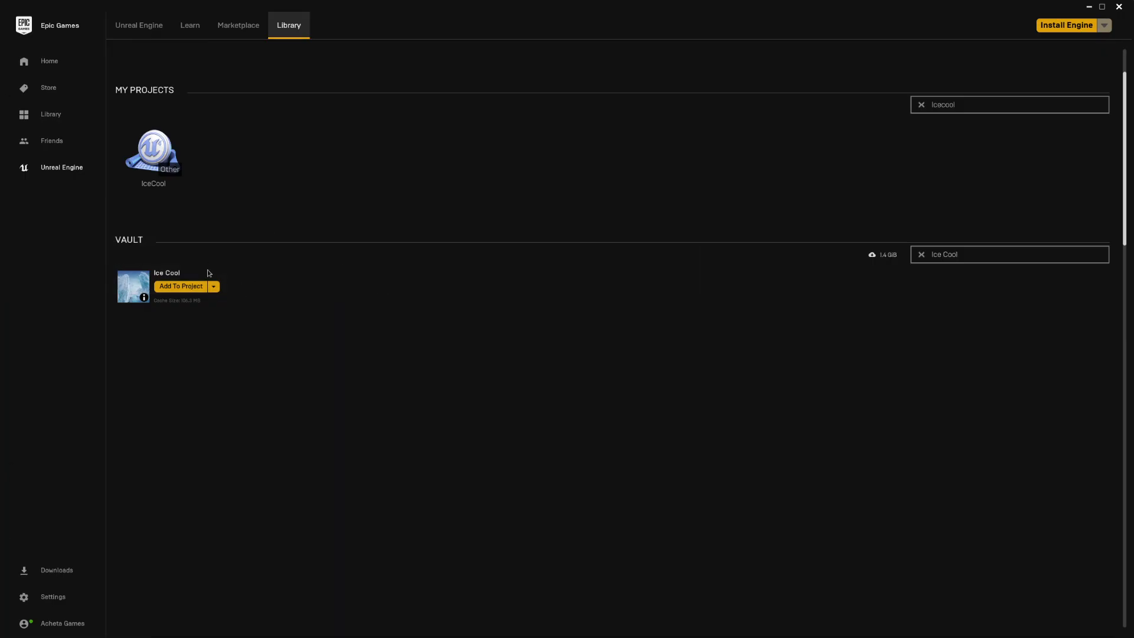
click(172, 275)
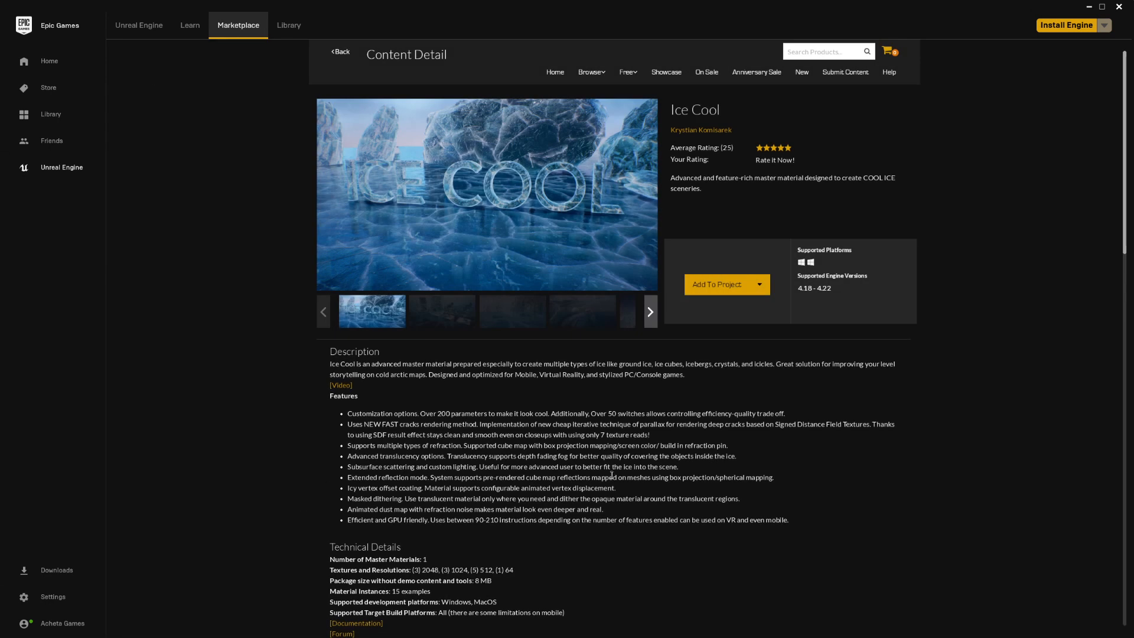
scroll(395, 514, down, 2)
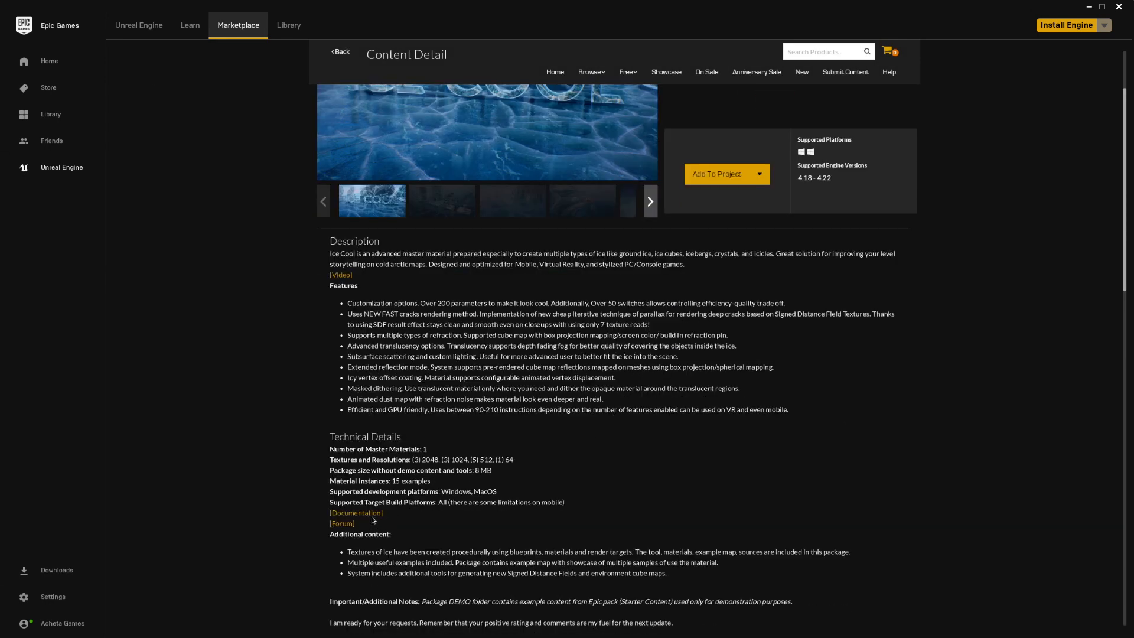
Examine the coating and animated coating sections of Ice Cool's online documentation, and return to its marketplace page
click(369, 515)
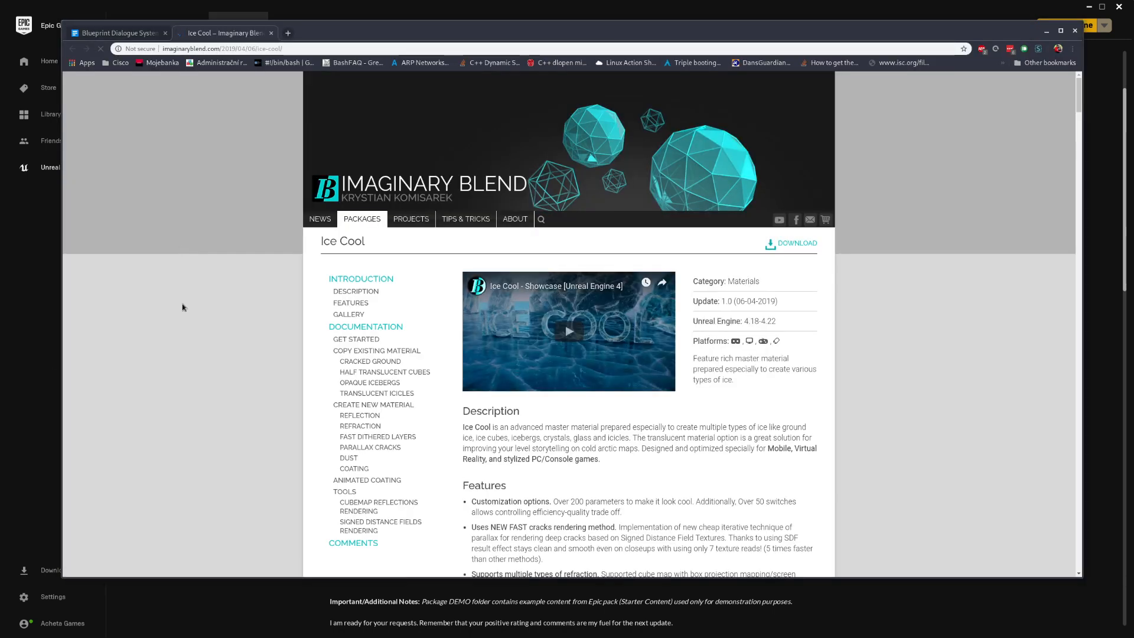
scroll(583, 273, down, 3)
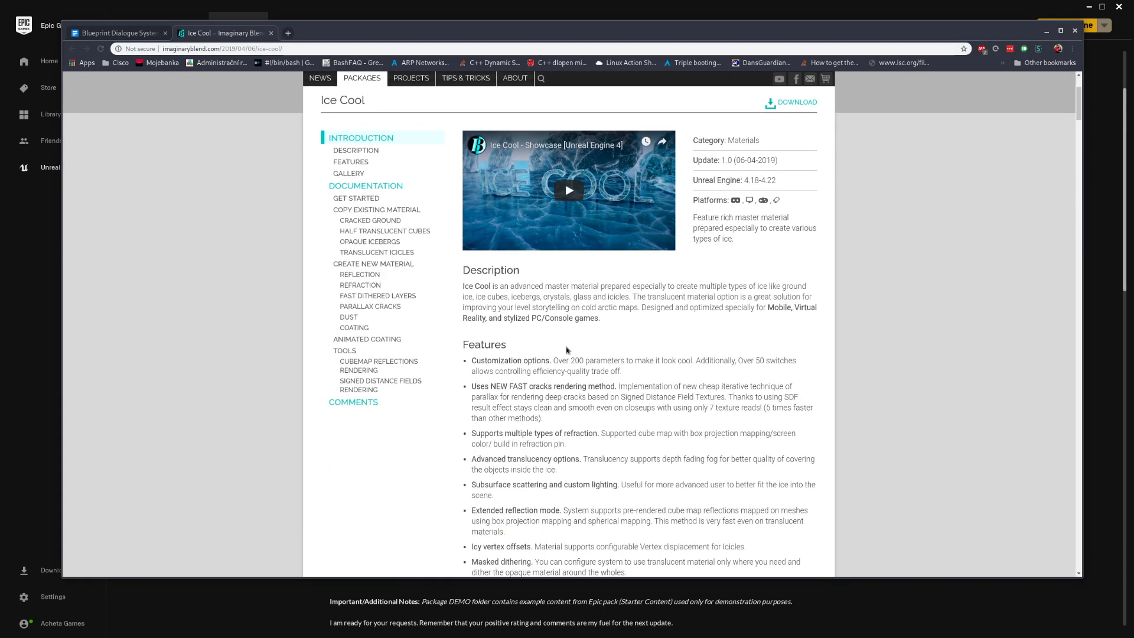
scroll(569, 352, down, 1)
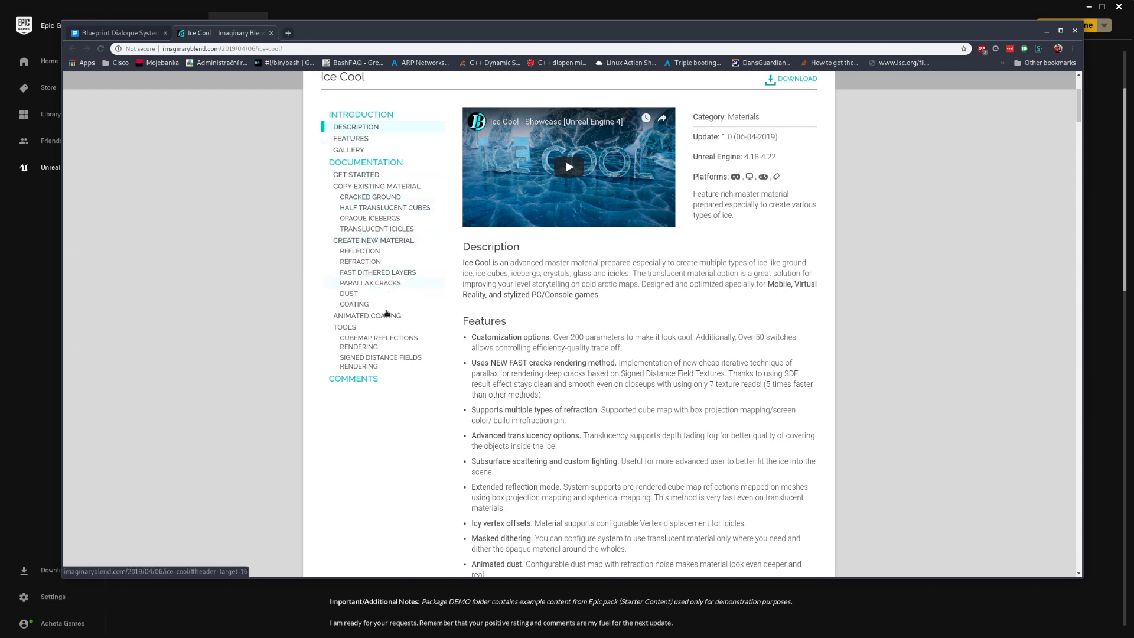
click(387, 315)
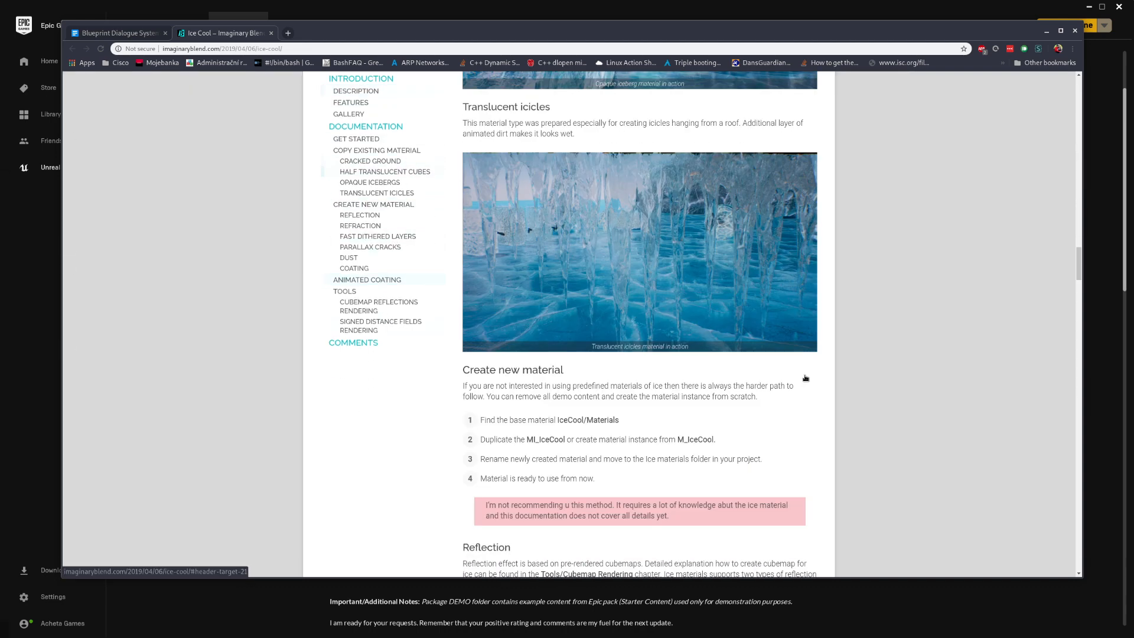
scroll(710, 339, up, 2)
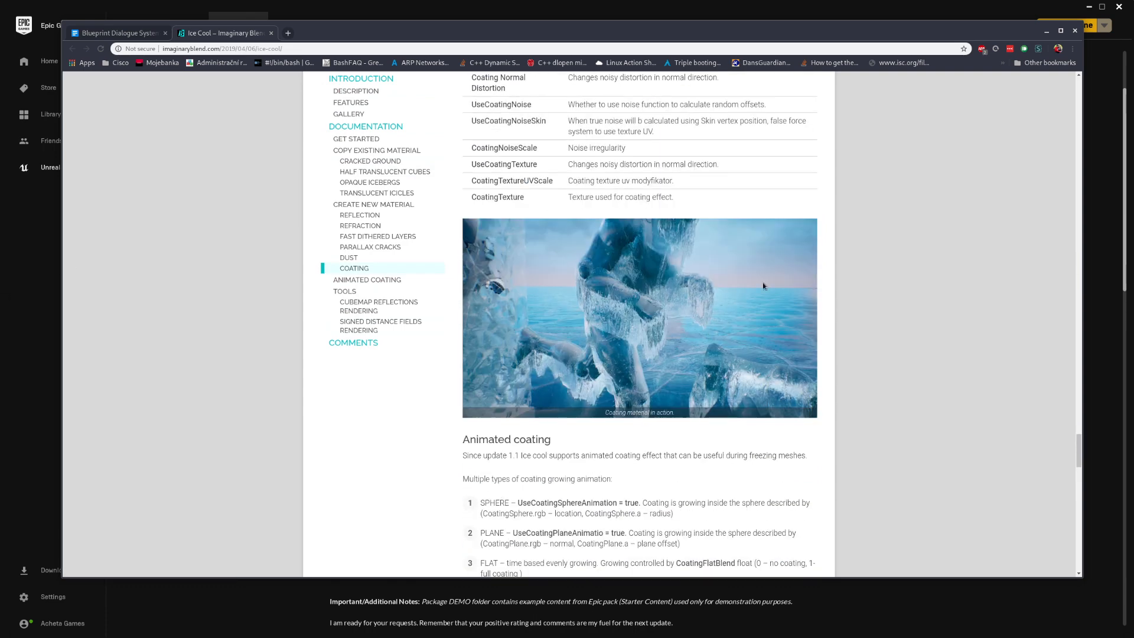
scroll(569, 473, down, 3)
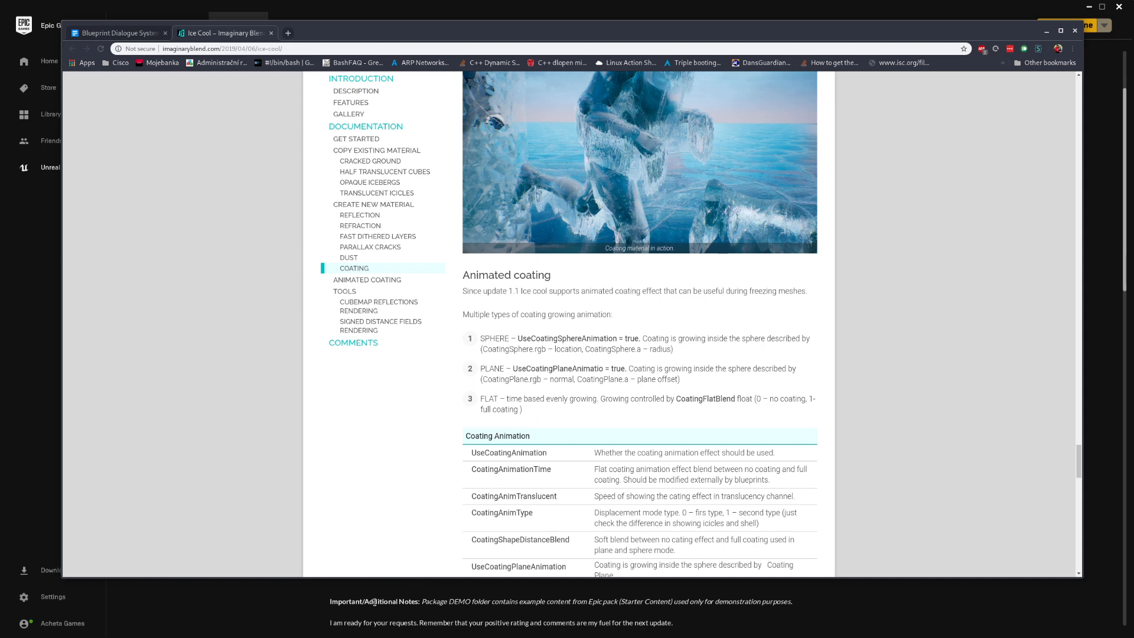
click(42, 342)
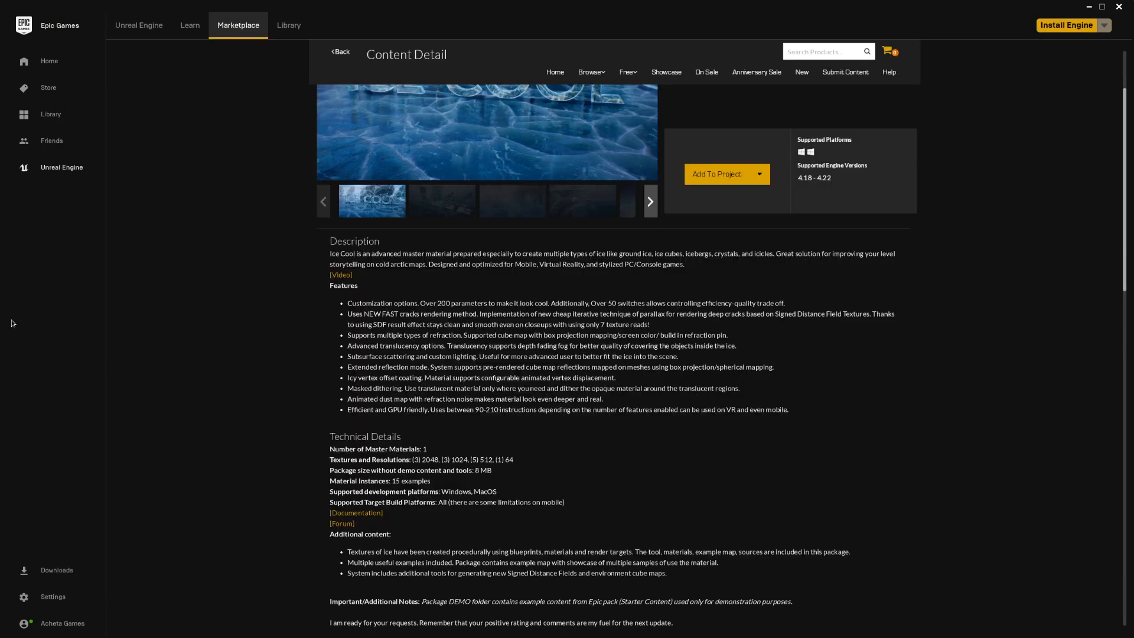
scroll(417, 264, up, 2)
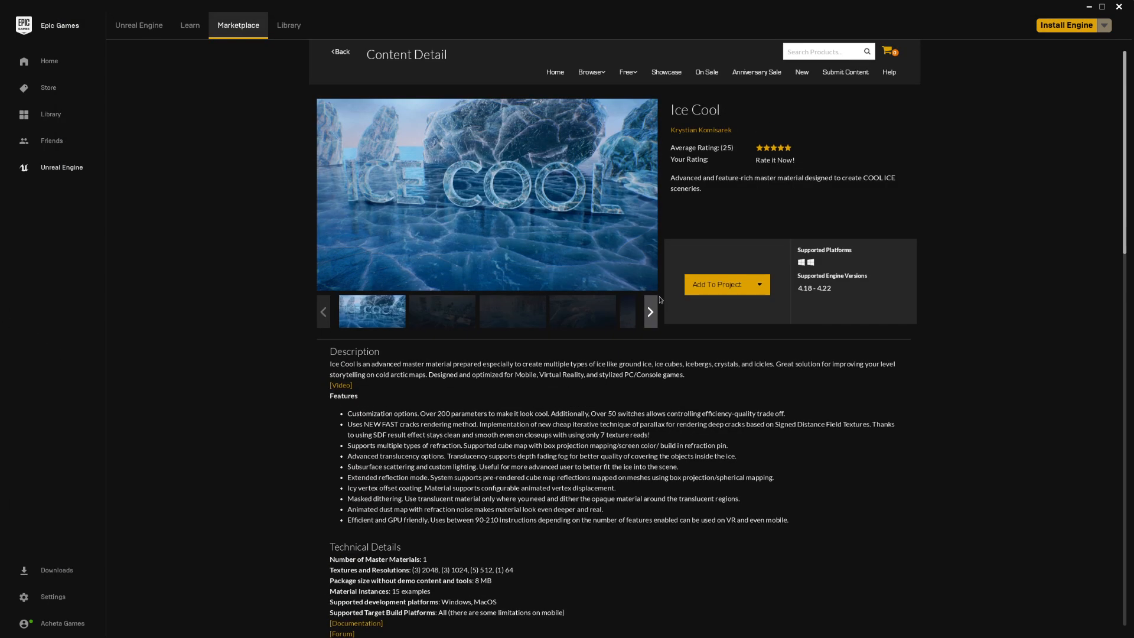